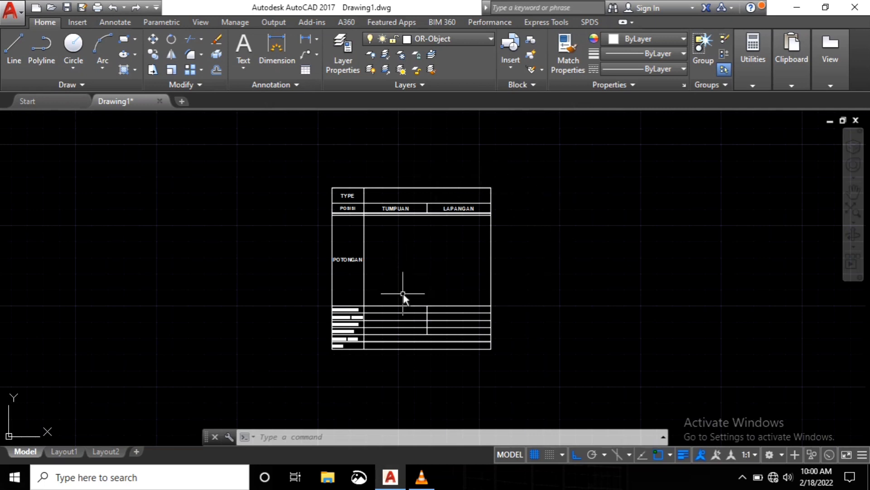
# Step: Examine the beam detail table, from the TYPE and POSISI header rows down to the reinforcement rows
pyautogui.scroll(4, 402, 274)
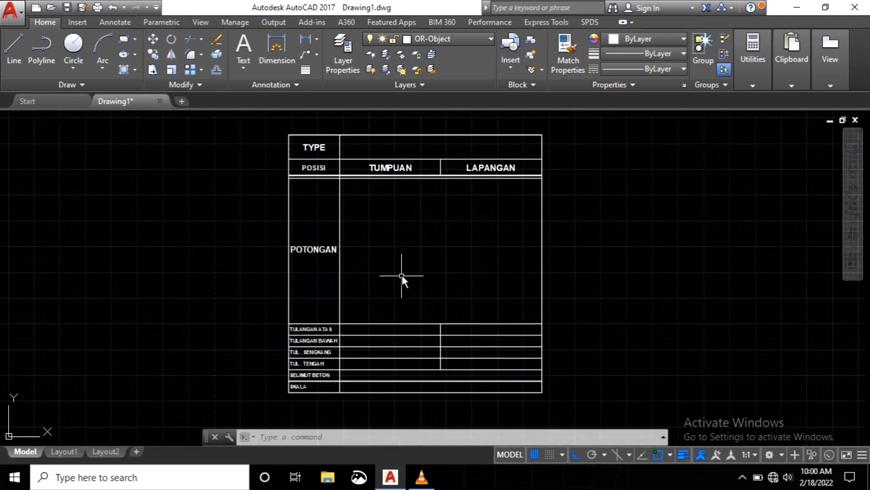
pyautogui.scroll(-4, 401, 274)
pyautogui.scroll(4, 401, 275)
pyautogui.scroll(-2, 401, 278)
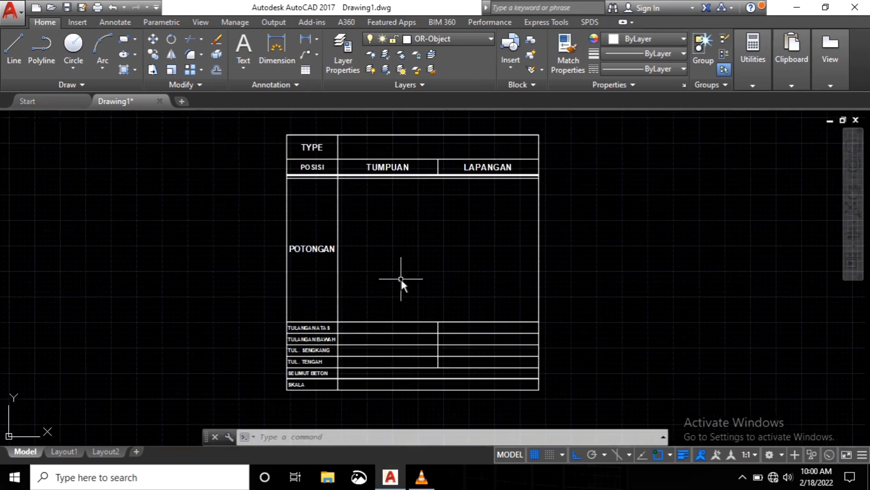
pyautogui.scroll(2, 338, 262)
pyautogui.scroll(-3, 352, 256)
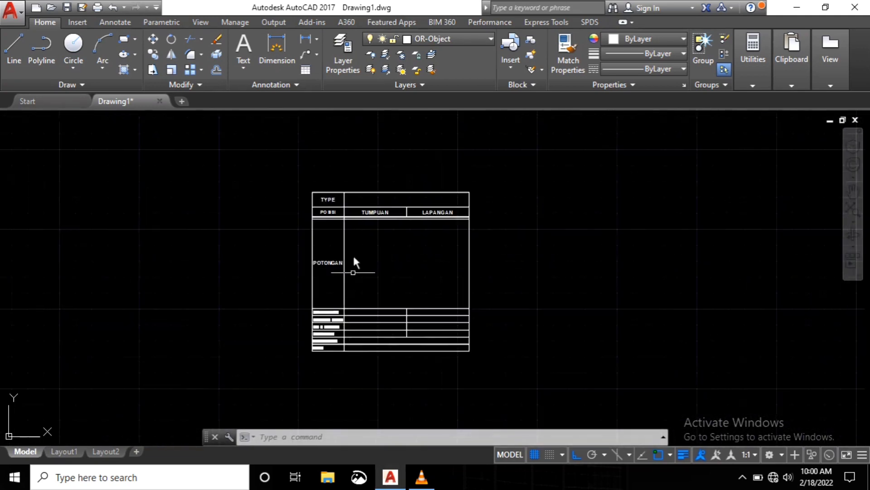
pyautogui.scroll(5, 343, 203)
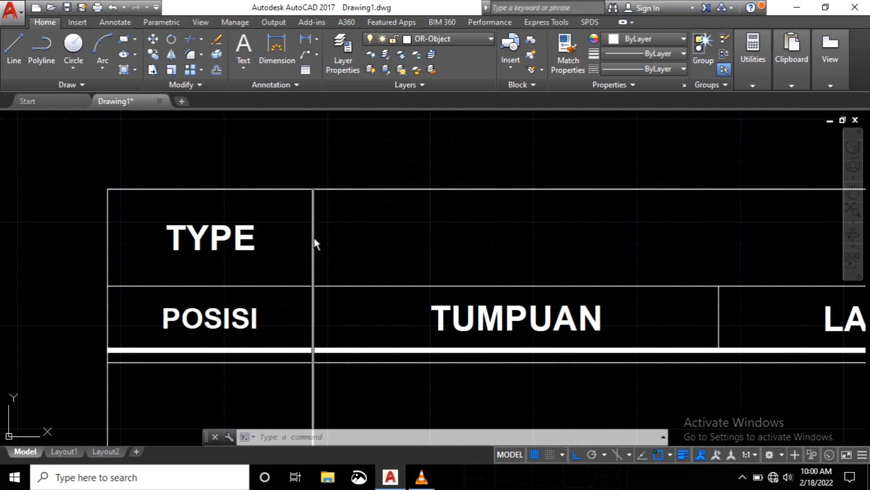
pyautogui.scroll(-7, 345, 250)
pyautogui.scroll(2, 369, 301)
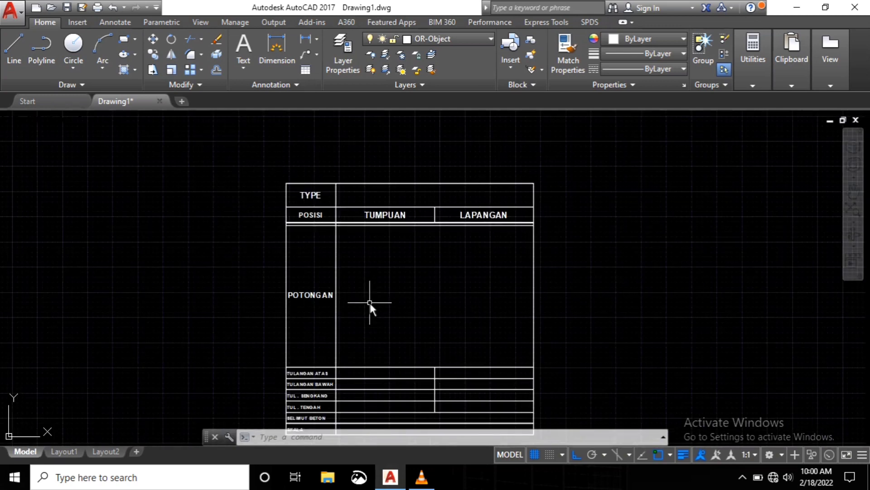
# Step: Draw a closed upright rectangle of four straight line segments in the empty space left of the table
pyautogui.click(11, 53)
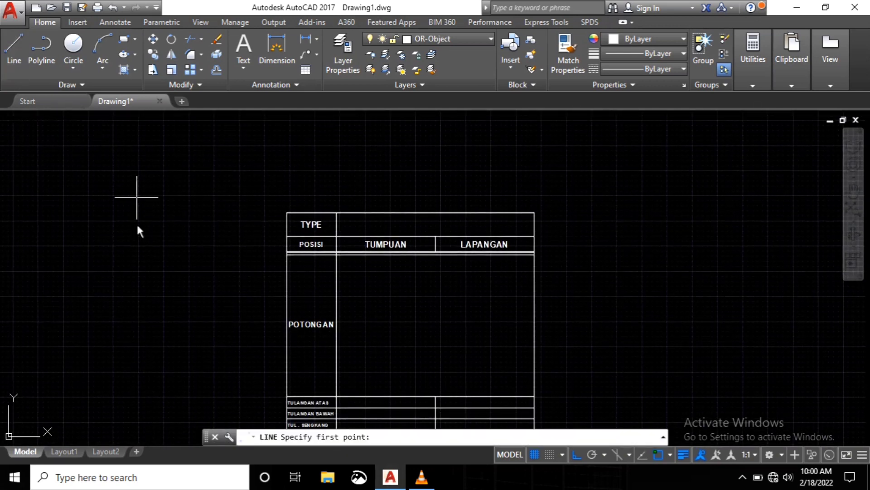
pyautogui.click(137, 197)
pyautogui.click(144, 357)
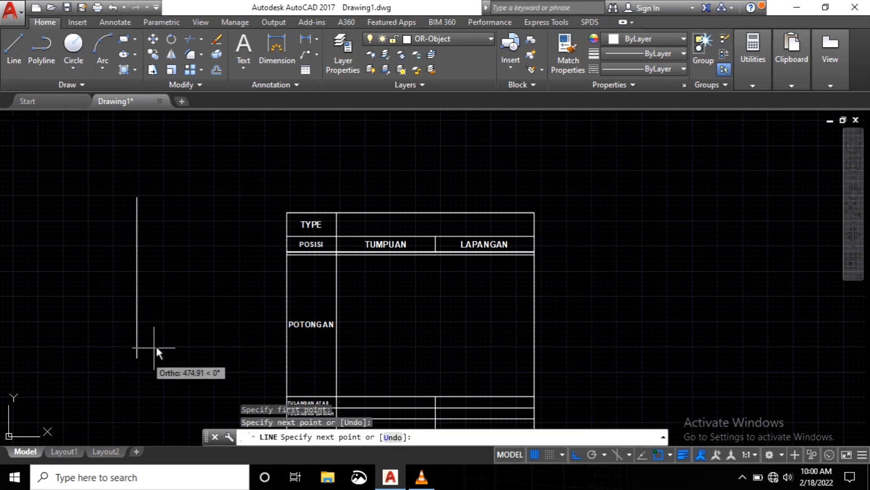
pyautogui.click(211, 368)
pyautogui.click(200, 196)
pyautogui.click(137, 198)
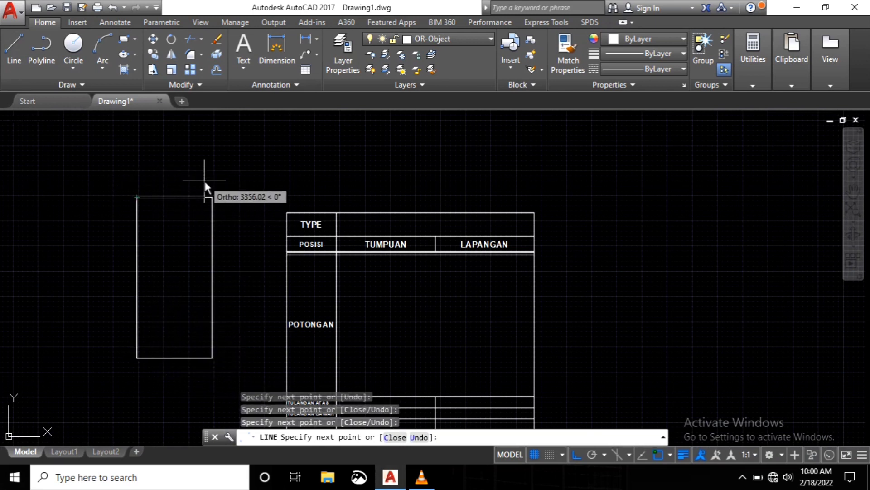
pyautogui.press('Return')
pyautogui.scroll(-2, 344, 179)
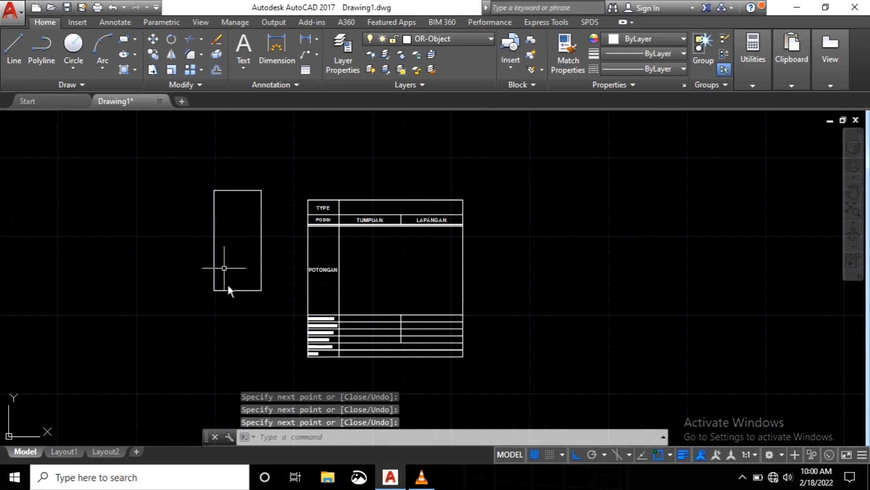
# Step: Erase the four lines of the rectangle beside the table
pyautogui.click(277, 179)
pyautogui.click(153, 314)
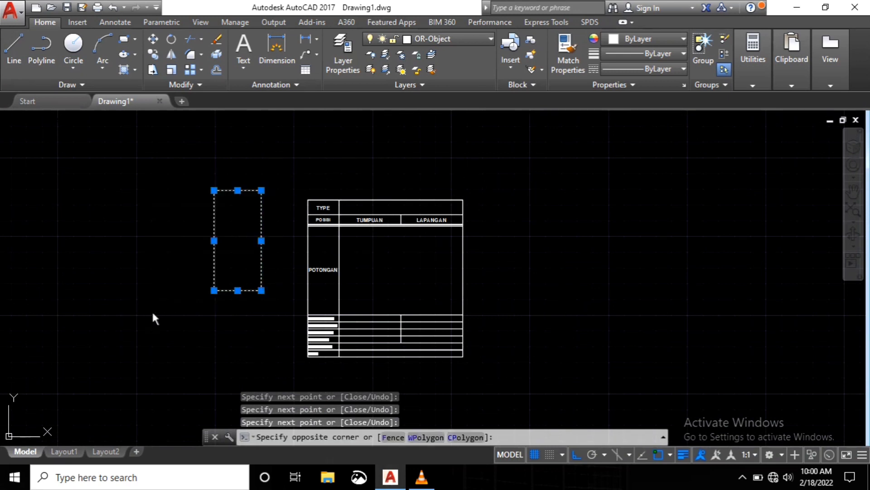
pyautogui.press('Delete')
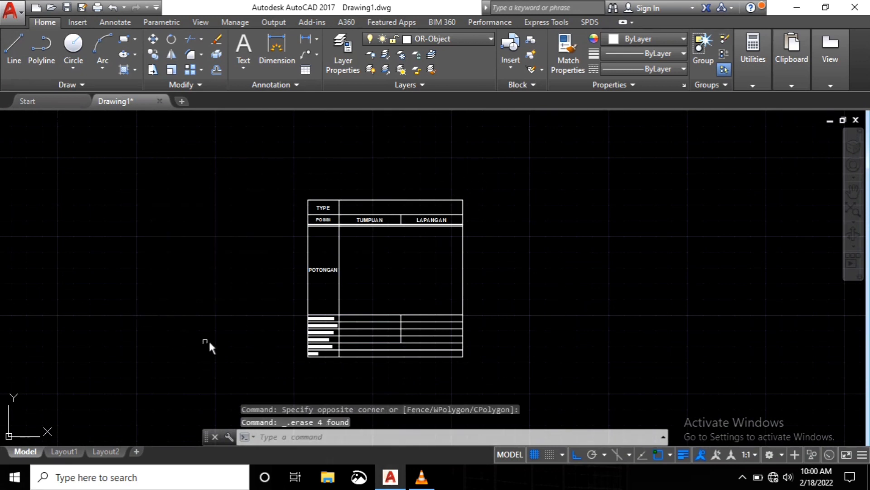
pyautogui.scroll(4, 306, 282)
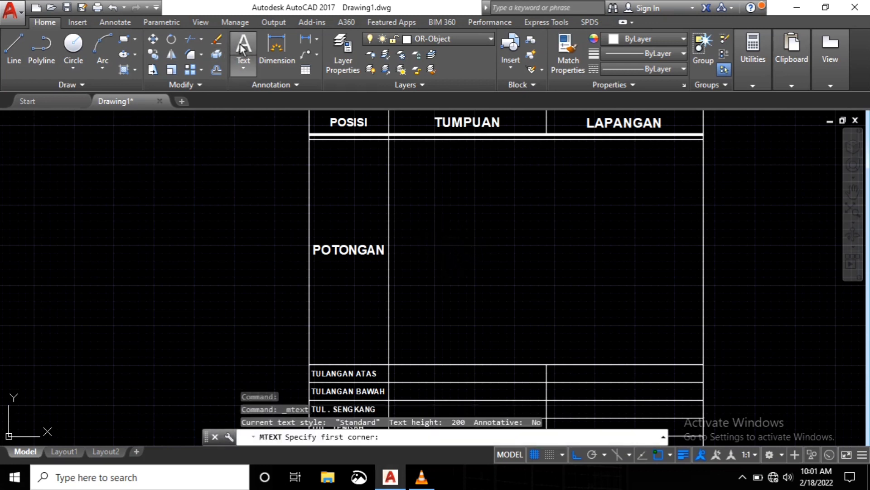
pyautogui.click(444, 204)
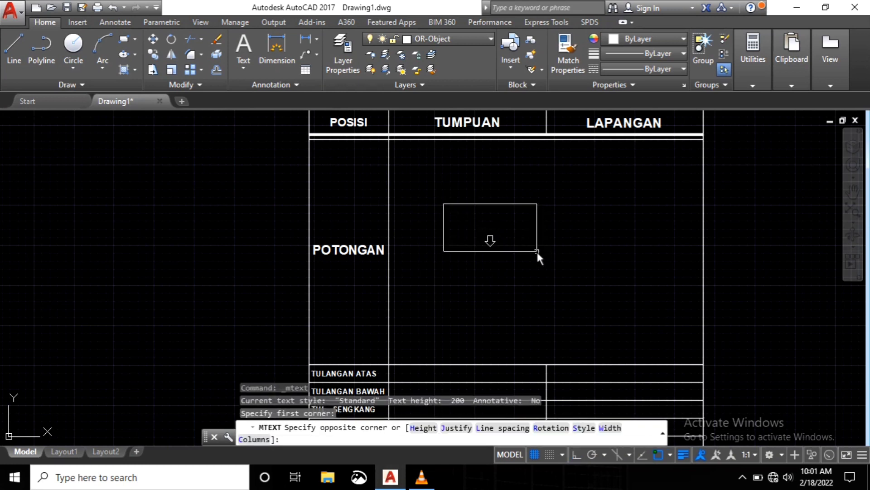
pyautogui.click(540, 252)
pyautogui.click(542, 254)
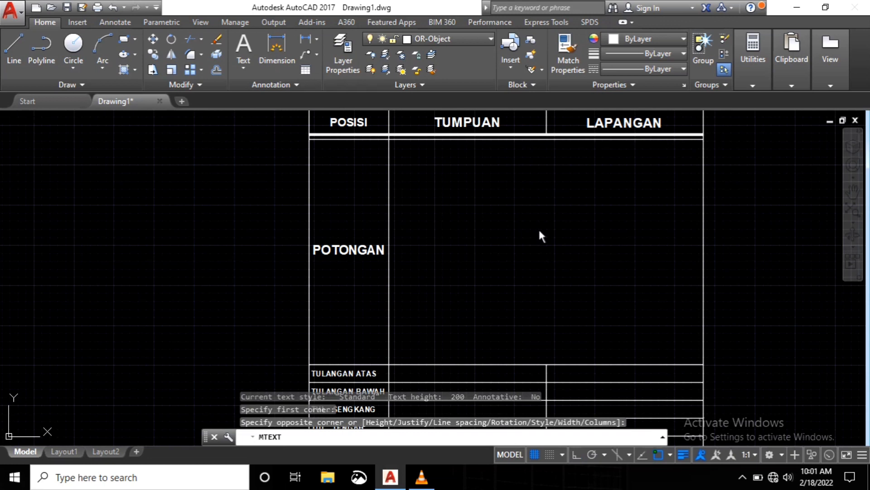
pyautogui.click(540, 231)
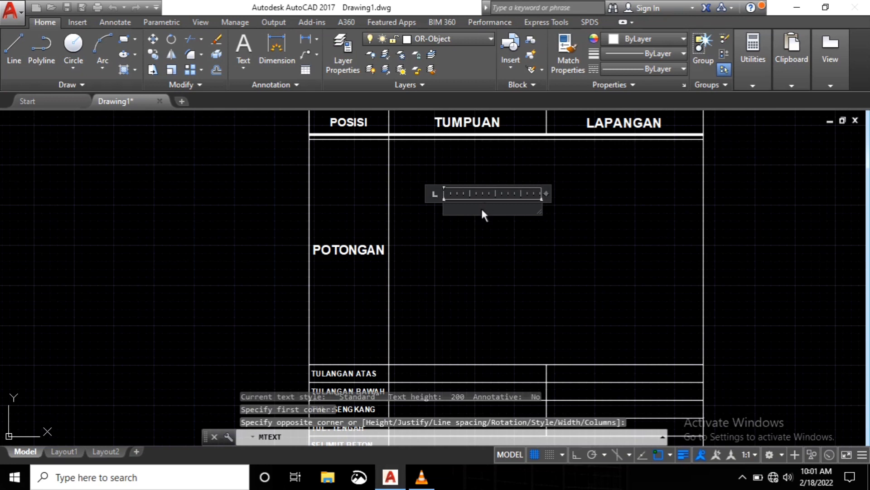
pyautogui.press('Escape')
pyautogui.write('D')
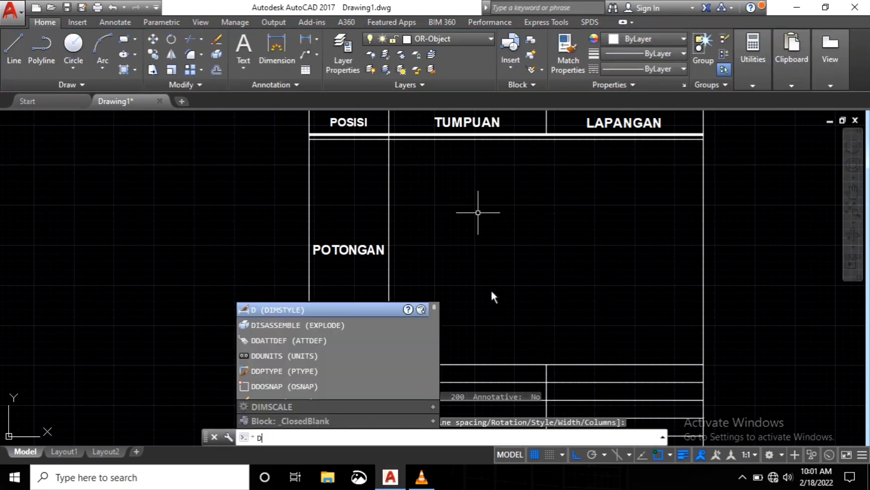
pyautogui.press('Return')
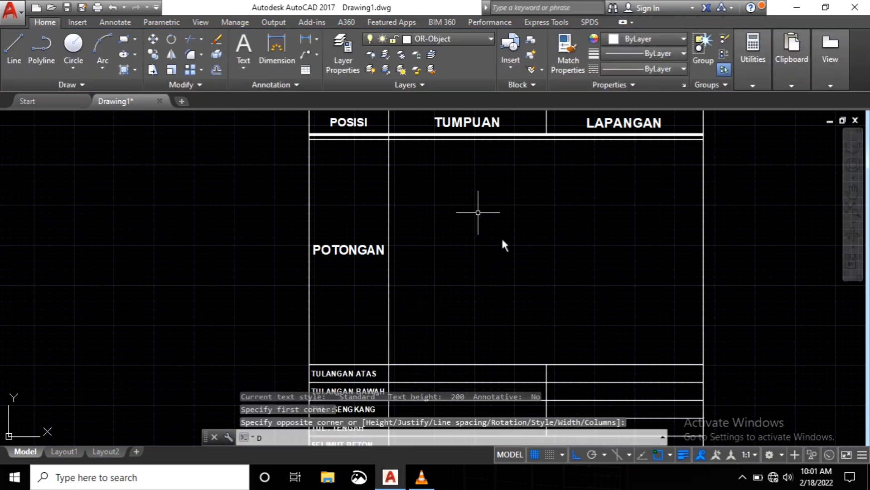
# Step: Place the multiline text "FFFF" in the empty POTONGAN area below the TUMPUAN heading
pyautogui.click(243, 39)
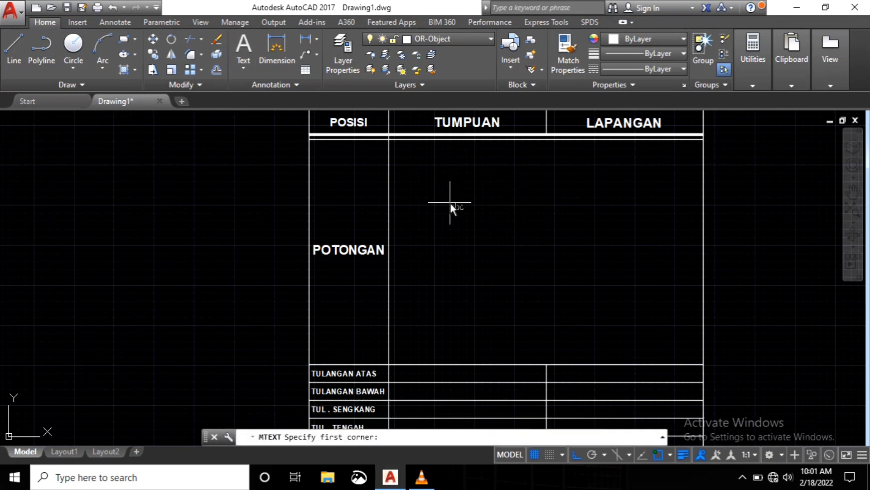
pyautogui.click(450, 203)
pyautogui.click(605, 267)
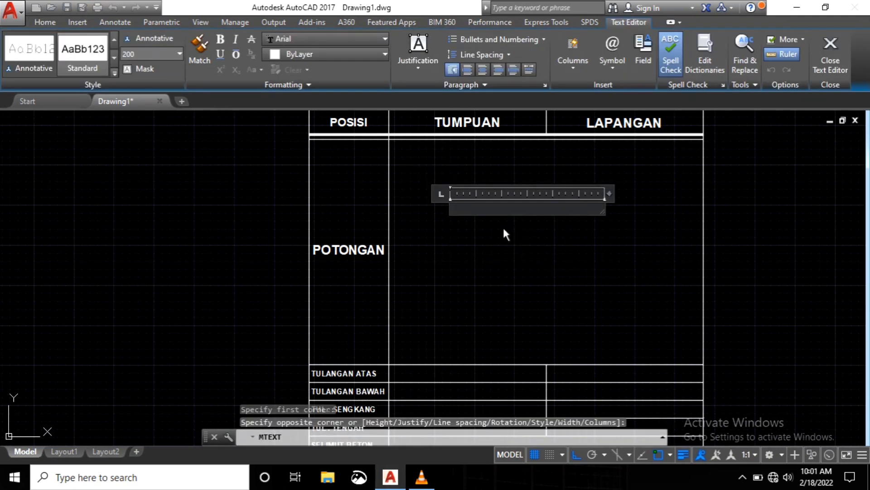
pyautogui.write('FFFF')
pyautogui.scroll(4, 484, 207)
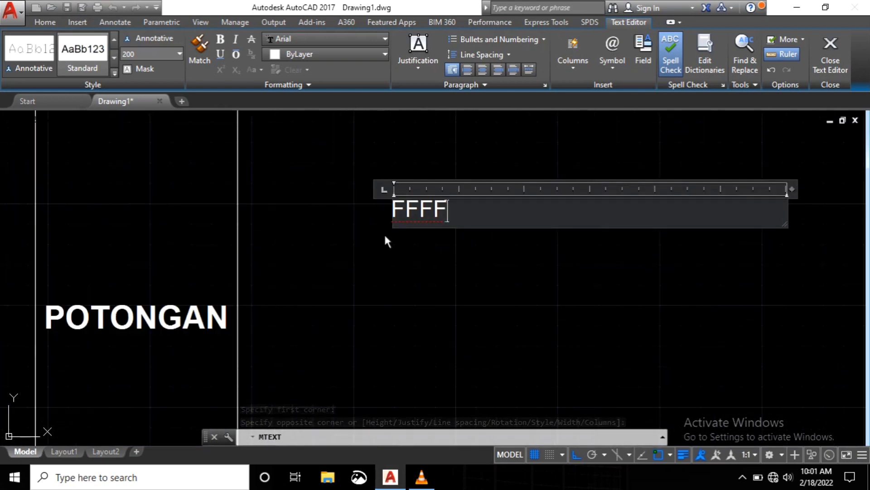
pyautogui.moveTo(461, 209); pyautogui.dragTo(363, 208)
pyautogui.click(457, 206)
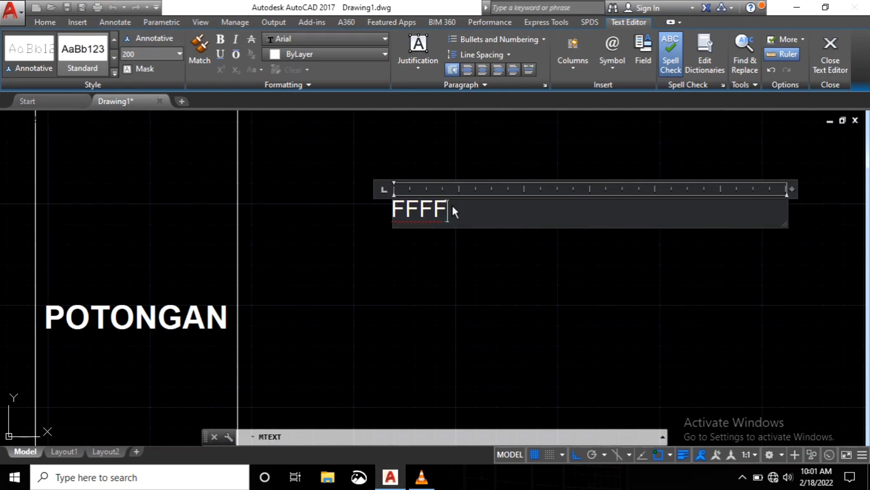
pyautogui.click(423, 266)
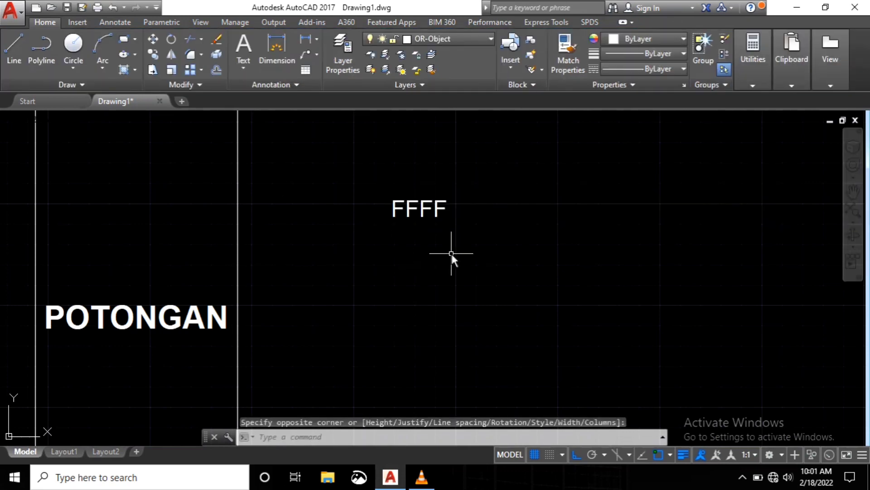
# Step: Compare the new text with the table's headings and the row labels from TULANGAN ATAS to SKALA
pyautogui.scroll(-6, 451, 253)
pyautogui.scroll(4, 448, 200)
pyautogui.moveTo(402, 201); pyautogui.dragTo(406, 307, button='middle')
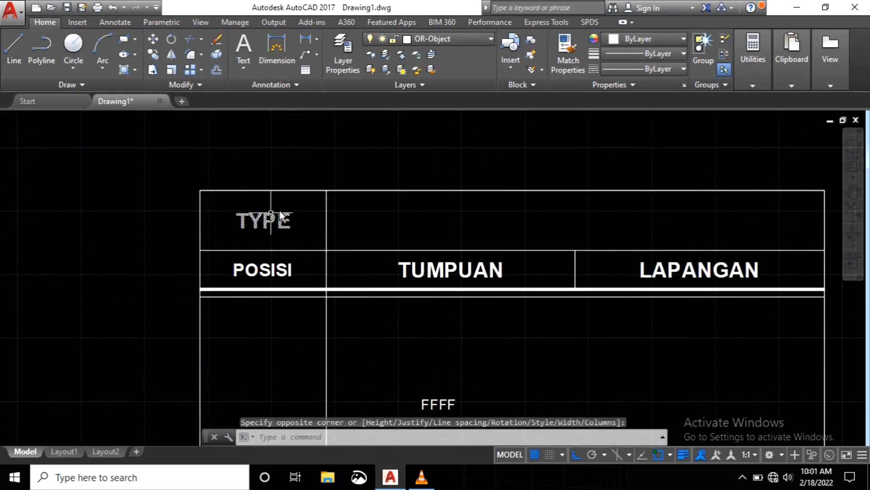
pyautogui.scroll(-3, 277, 238)
pyautogui.scroll(3, 278, 185)
pyautogui.scroll(-3, 546, 308)
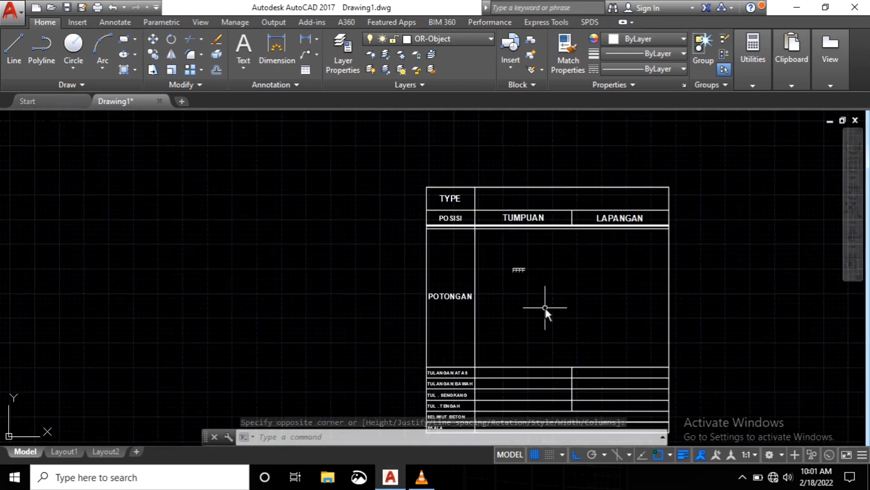
pyautogui.moveTo(546, 309); pyautogui.dragTo(486, 199, button='middle')
pyautogui.scroll(5, 401, 283)
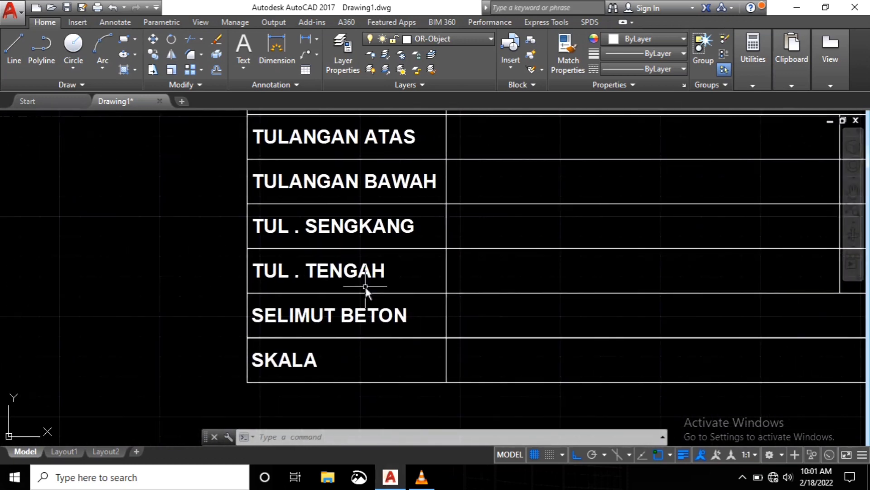
pyautogui.scroll(-2, 388, 253)
pyautogui.scroll(-3, 305, 320)
pyautogui.scroll(3, 374, 189)
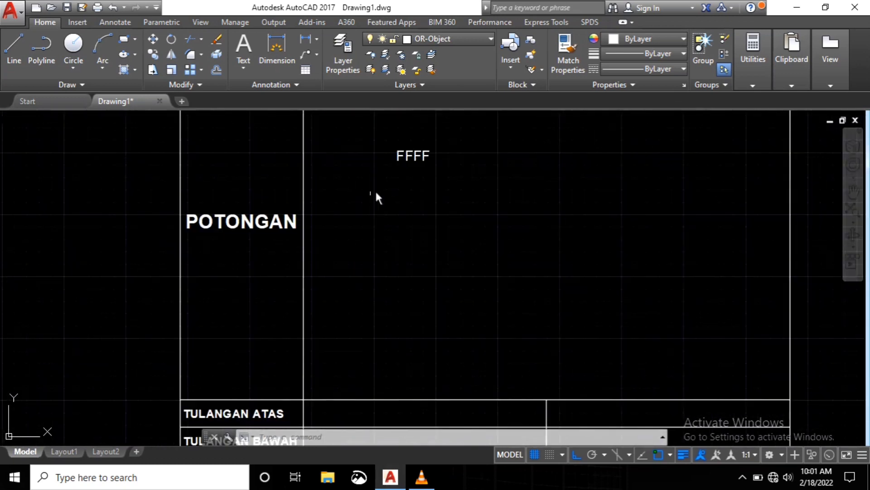
# Step: Erase the "FFFF" text from the POTONGAN area
pyautogui.click(497, 132)
pyautogui.click(363, 237)
pyautogui.press('Delete')
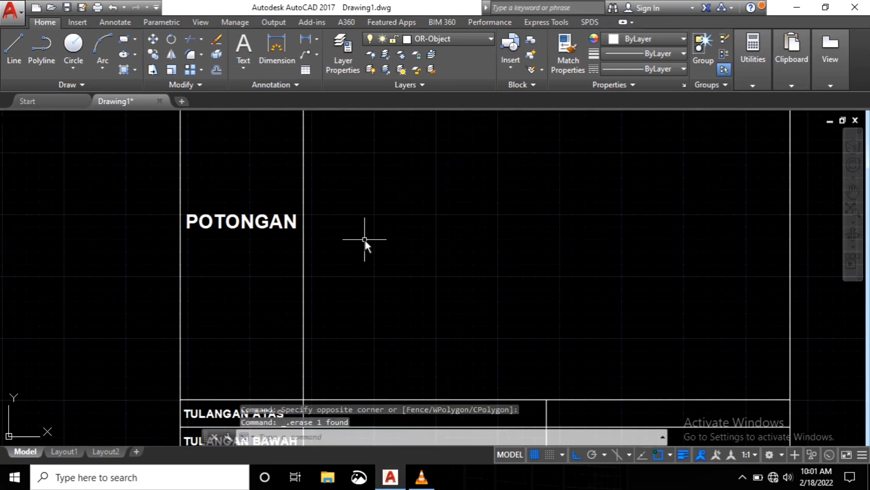
# Step: Review the table's layout, including the TYPE row, TUMPUAN and LAPANGAN columns, POTONGAN area and lower reinforcement rows
pyautogui.scroll(-2, 364, 240)
pyautogui.scroll(-2, 452, 250)
pyautogui.moveTo(457, 312); pyautogui.dragTo(431, 333, button='middle')
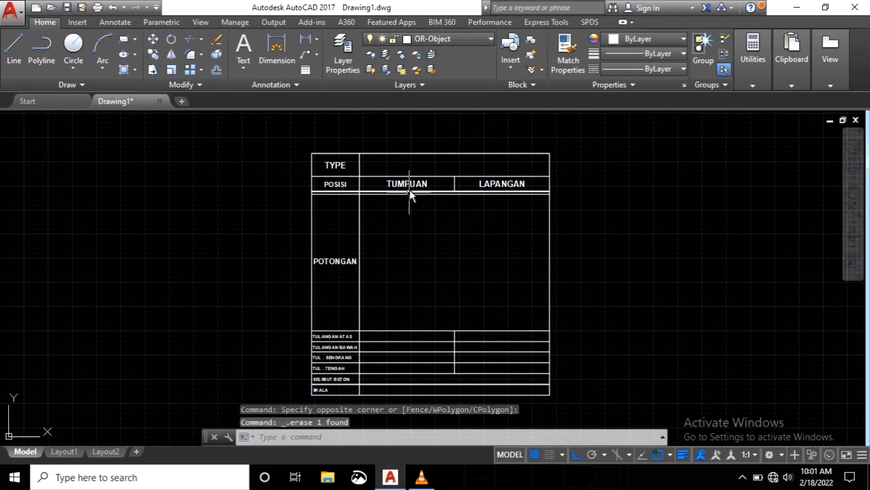
pyautogui.scroll(2, 410, 194)
pyautogui.scroll(-2, 357, 227)
pyautogui.scroll(5, 344, 151)
pyautogui.scroll(-5, 270, 199)
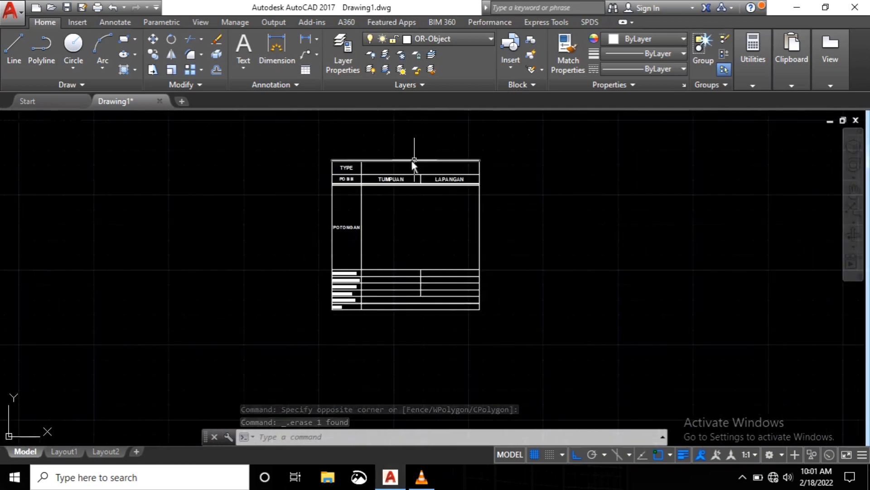
pyautogui.scroll(4, 354, 299)
pyautogui.scroll(1, 354, 358)
pyautogui.scroll(2, 356, 330)
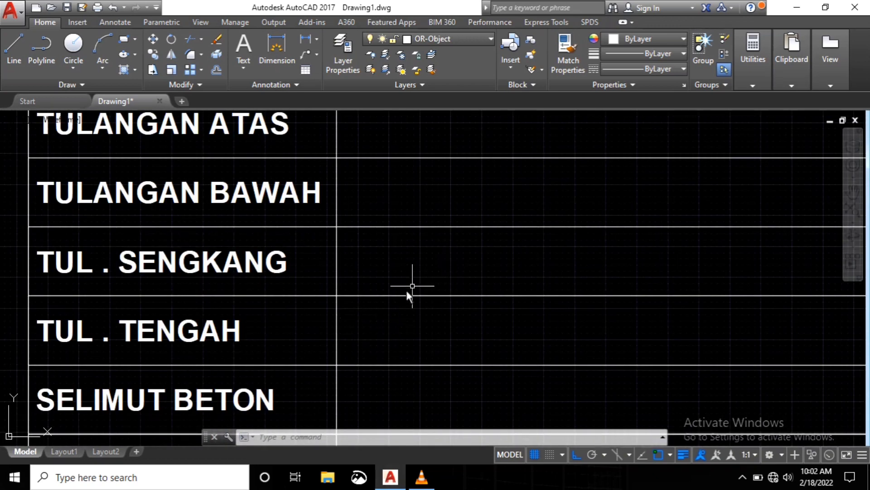
pyautogui.scroll(-4, 369, 326)
pyautogui.moveTo(511, 311); pyautogui.dragTo(377, 365, button='middle')
pyautogui.scroll(-4, 376, 365)
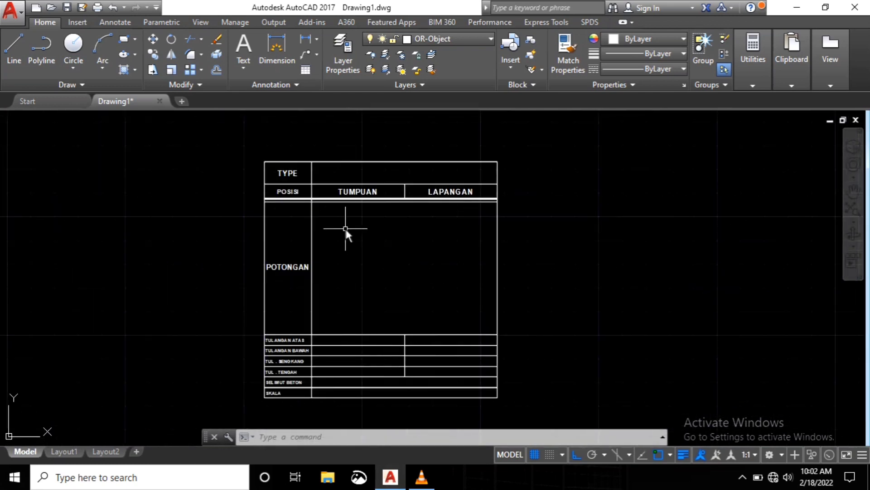
pyautogui.moveTo(346, 219)
pyautogui.mouseDown(button='middle')
pyautogui.moveTo(352, 274)
pyautogui.moveTo(406, 211)
pyautogui.mouseUp(button='middle')
pyautogui.scroll(6, 353, 244)
pyautogui.scroll(-4, 406, 211)
pyautogui.moveTo(443, 313); pyautogui.dragTo(427, 265, button='middle')
pyautogui.scroll(-2, 428, 265)
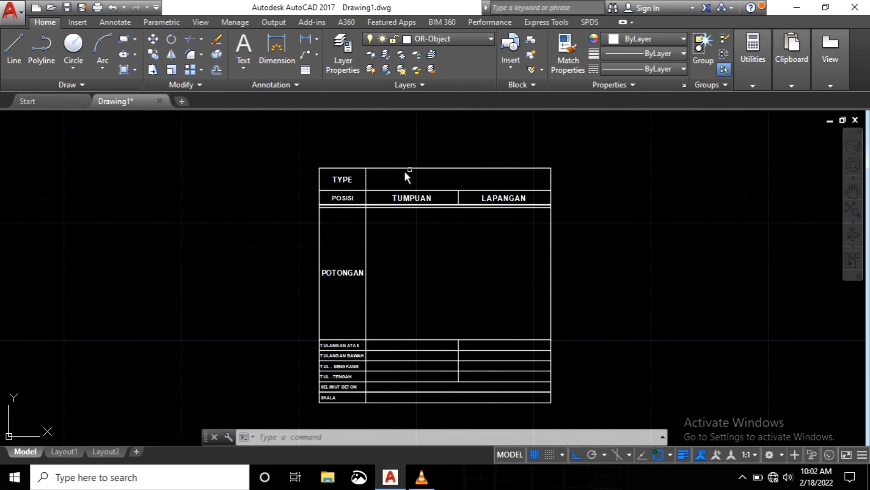
pyautogui.moveTo(469, 290); pyautogui.dragTo(458, 286, button='middle')
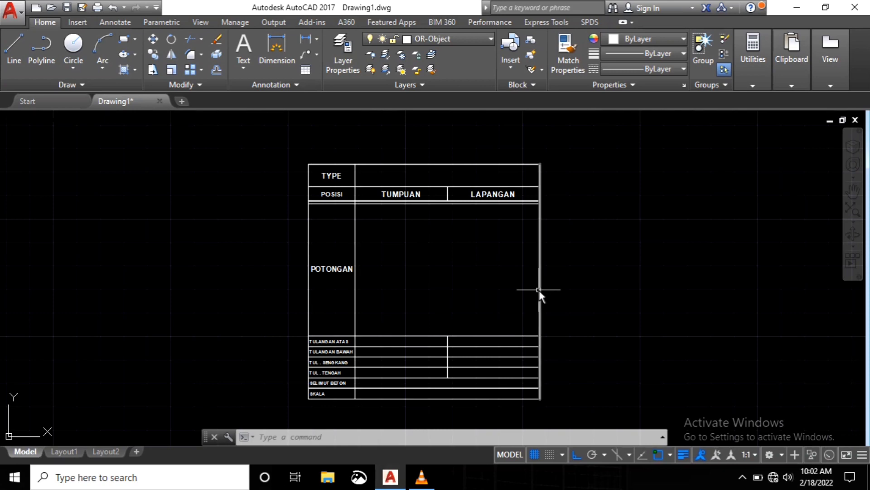
pyautogui.scroll(4, 374, 249)
pyautogui.moveTo(466, 257); pyautogui.dragTo(405, 303, button='middle')
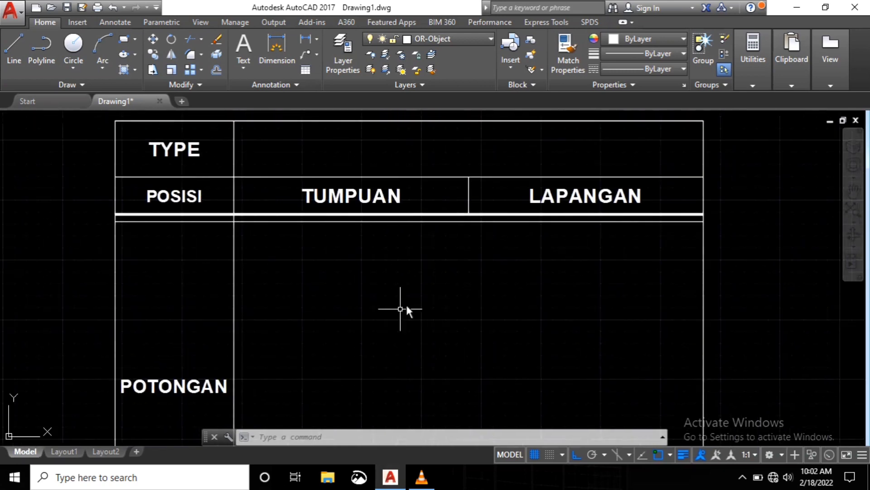
pyautogui.scroll(-2, 414, 302)
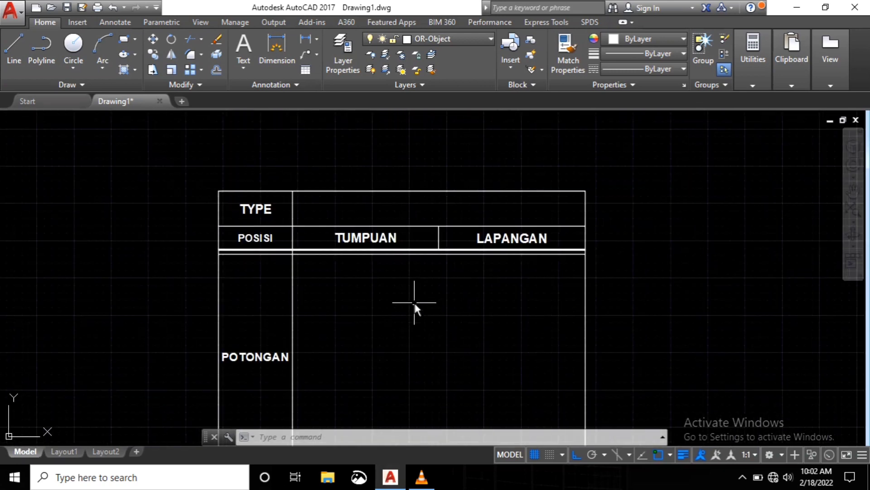
# Step: Start a new attribute definition for the table with JUDUL as both its tag and its prompt
pyautogui.moveTo(413, 273)
pyautogui.mouseDown(button='middle')
pyautogui.moveTo(422, 344)
pyautogui.moveTo(460, 277)
pyautogui.moveTo(458, 301)
pyautogui.mouseUp(button='middle')
pyautogui.scroll(-4, 485, 164)
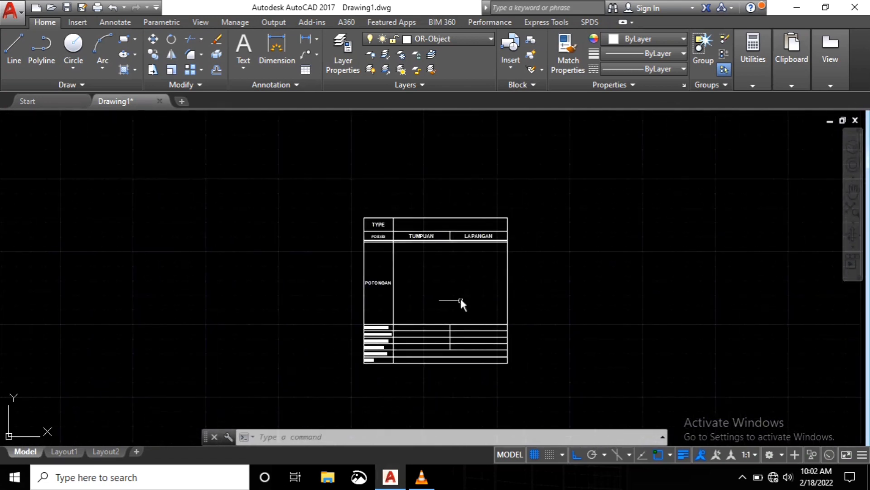
pyautogui.scroll(2, 459, 290)
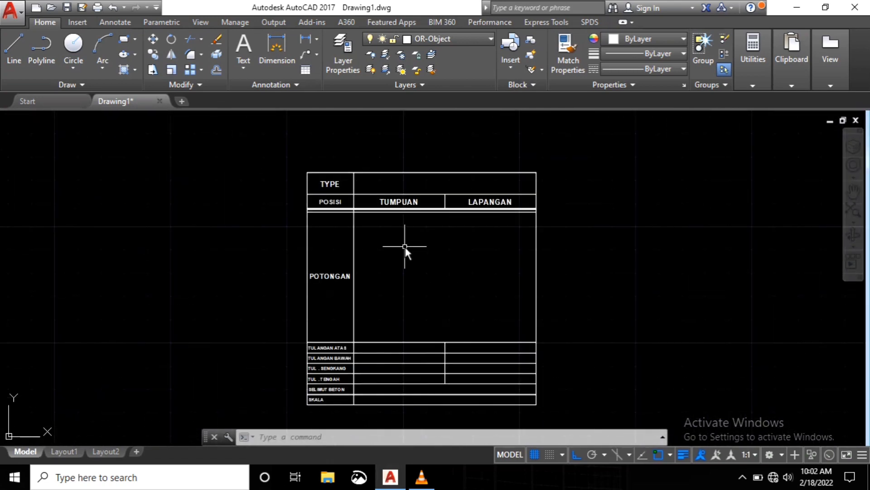
pyautogui.scroll(4, 405, 246)
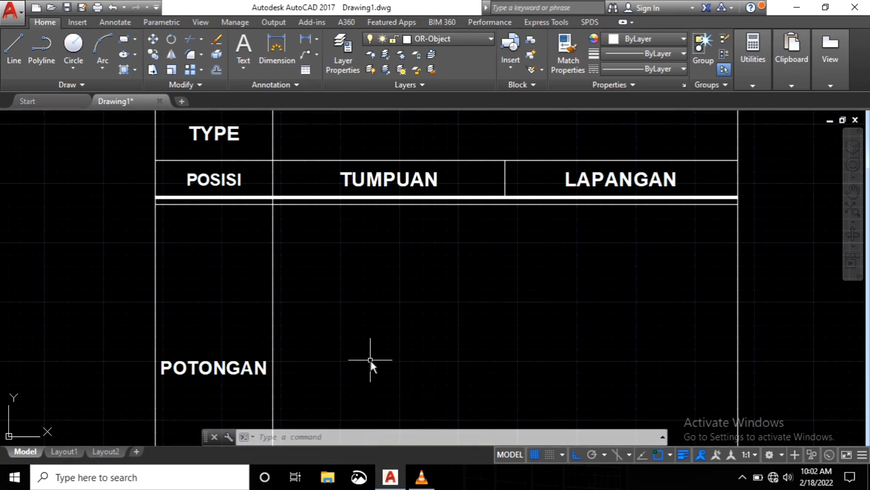
pyautogui.write('ATT')
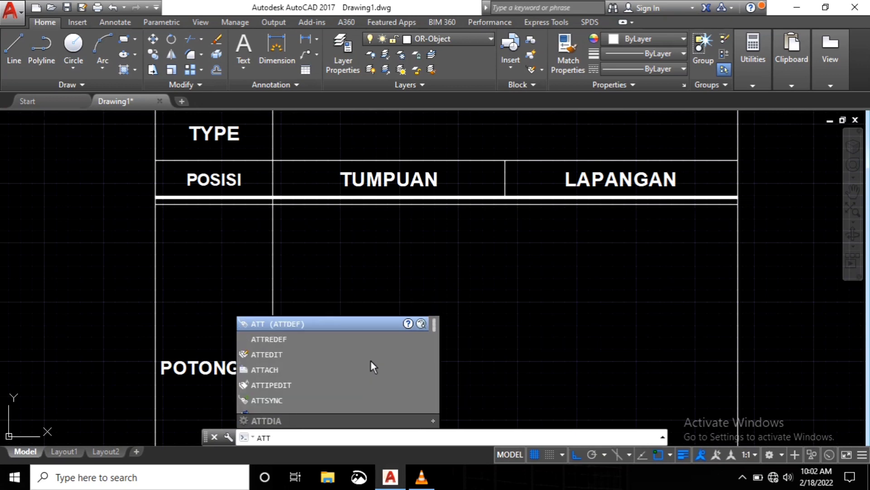
pyautogui.press('Return')
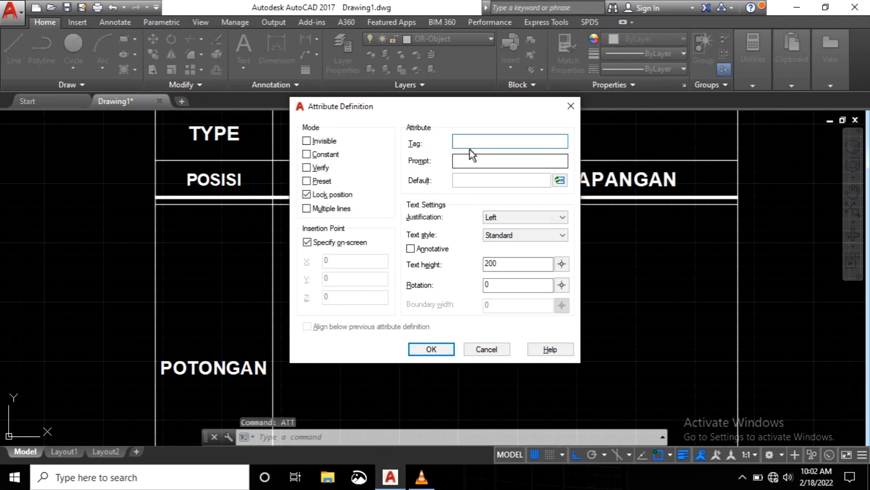
pyautogui.write('JU')
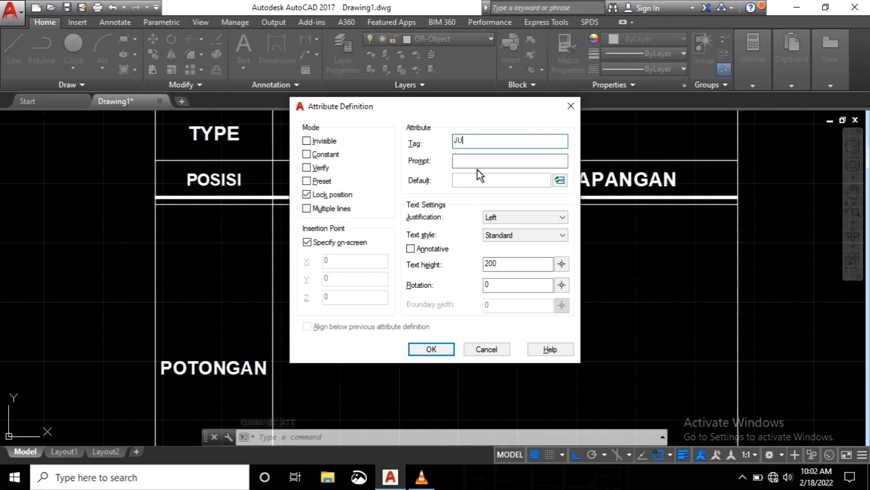
pyautogui.write('DUL')
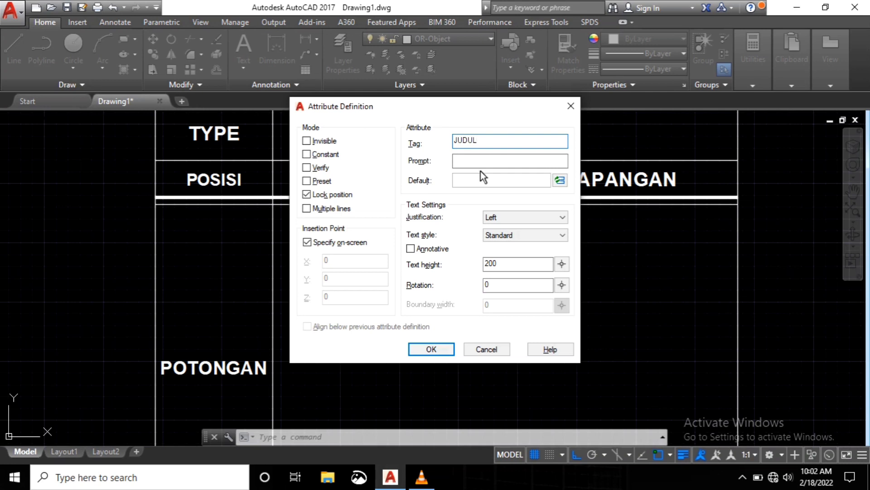
pyautogui.click(481, 164)
pyautogui.write('JUDUL')
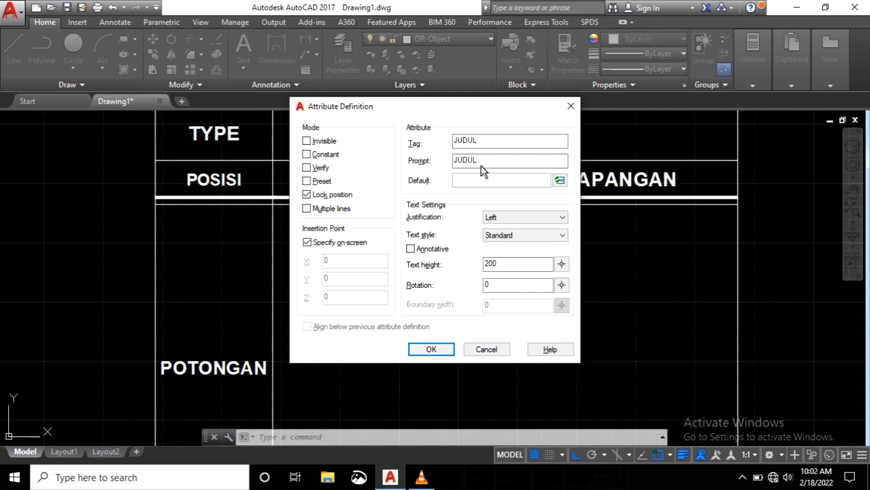
pyautogui.click(520, 183)
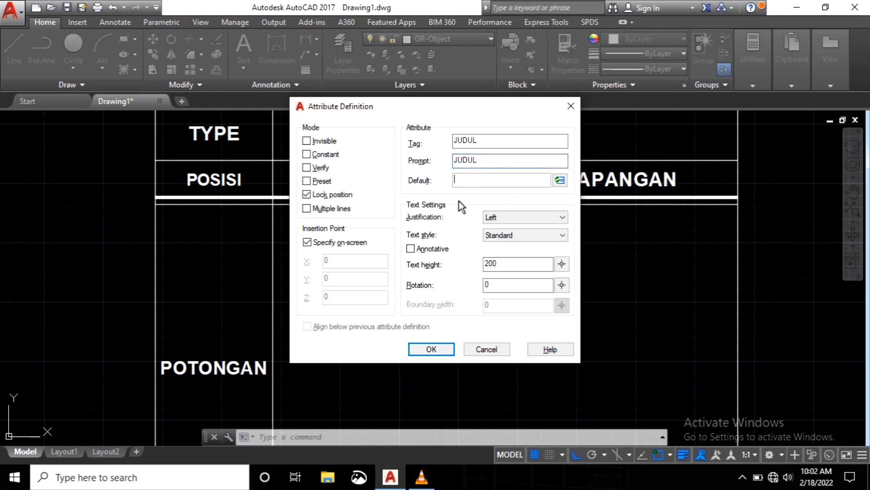
# Step: Give the JUDUL attribute Middle center justification and text height 400, and place it in the empty cell beside TYPE
pyautogui.click(524, 217)
pyautogui.click(522, 303)
pyautogui.doubleClick(518, 264)
pyautogui.write('400')
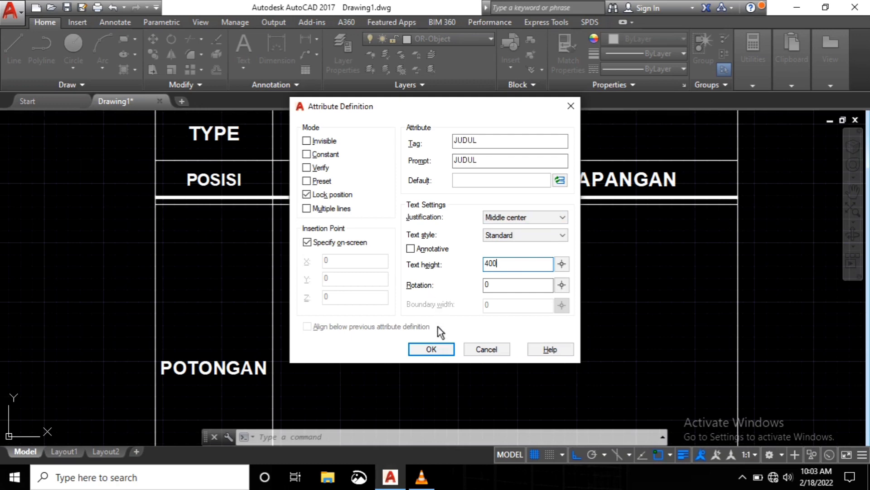
pyautogui.click(431, 349)
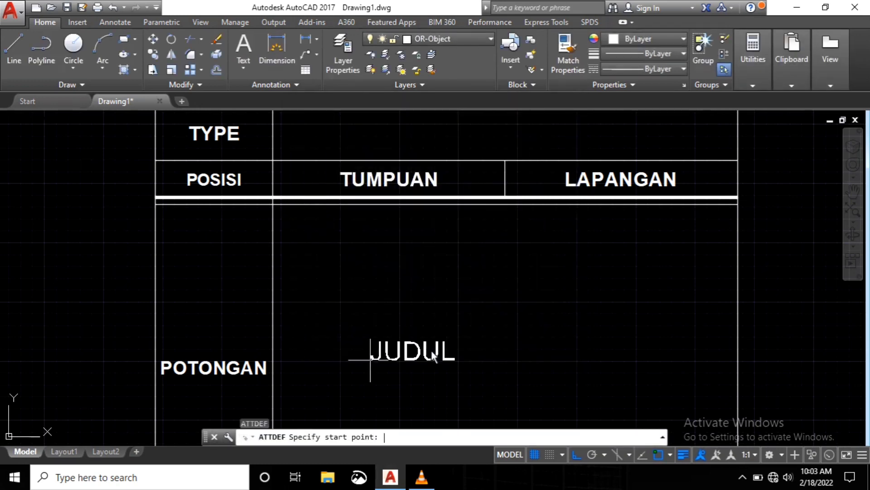
pyautogui.scroll(-3, 446, 297)
pyautogui.scroll(5, 448, 290)
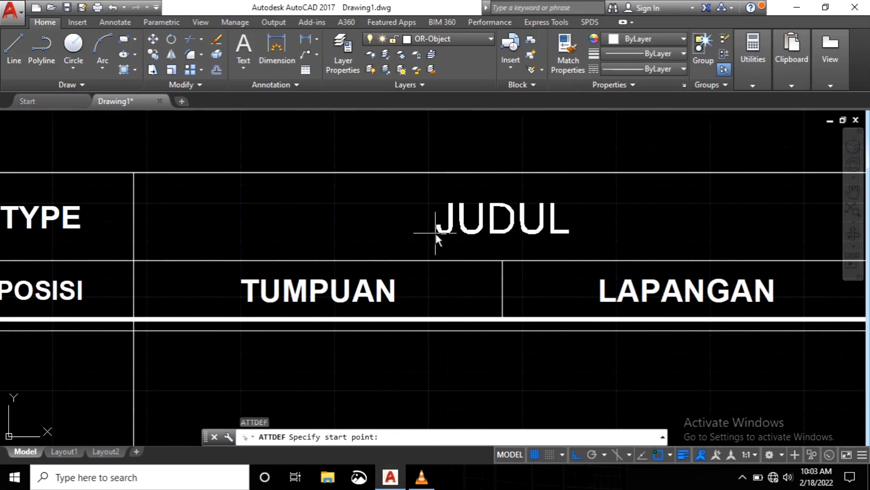
pyautogui.click(438, 238)
# Step: Move the JUDUL attribute to the middle of the cell beside TYPE, with ortho mode off
pyautogui.scroll(2, 521, 222)
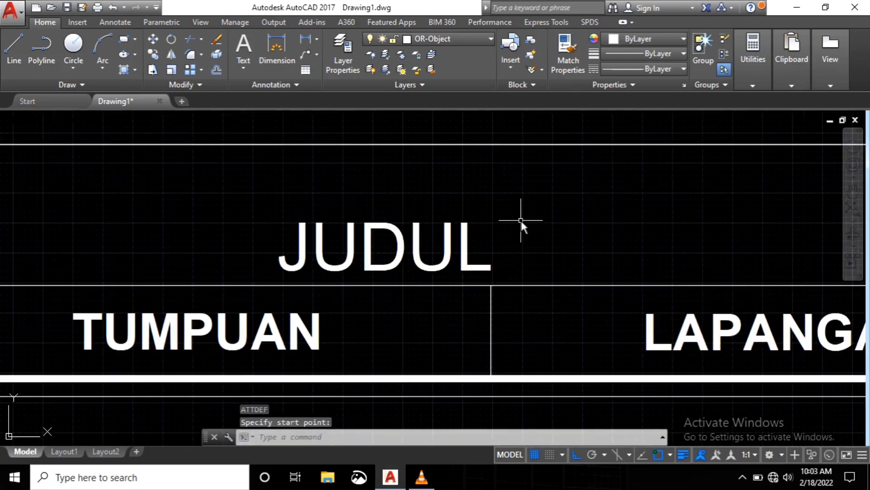
pyautogui.click(383, 274)
pyautogui.click(360, 214)
pyautogui.rightClick(361, 213)
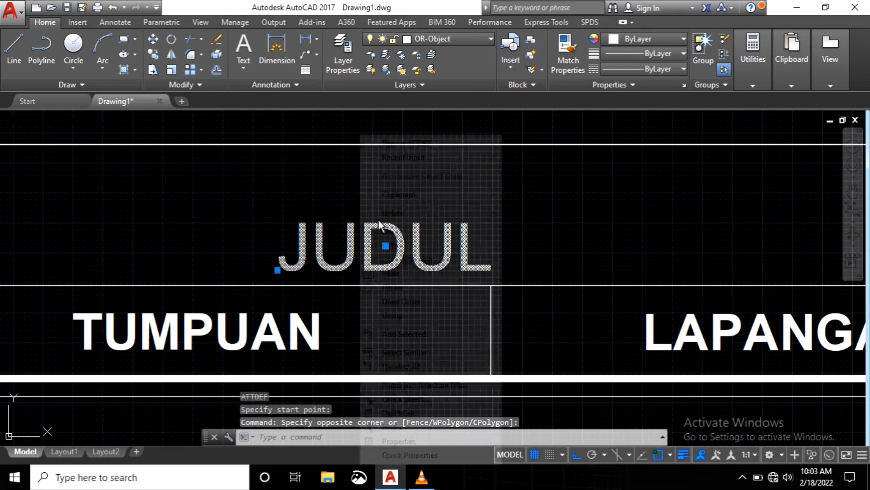
pyautogui.click(390, 245)
pyautogui.click(361, 216)
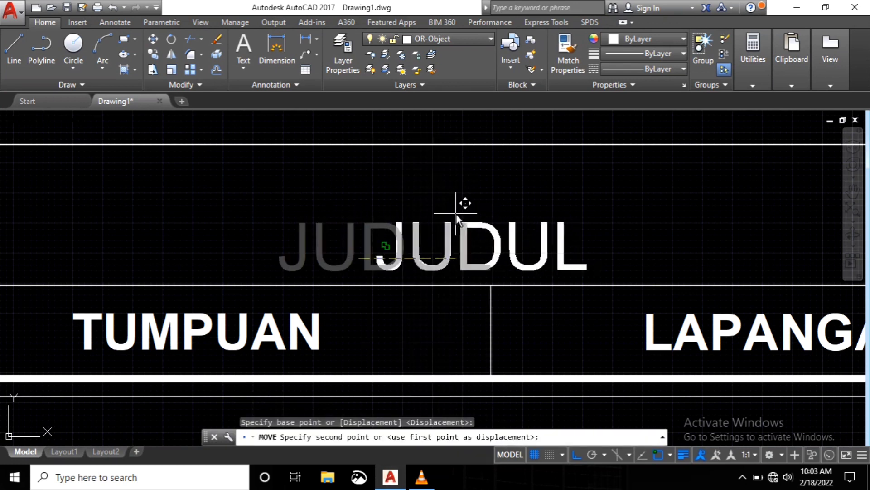
pyautogui.press('F8')
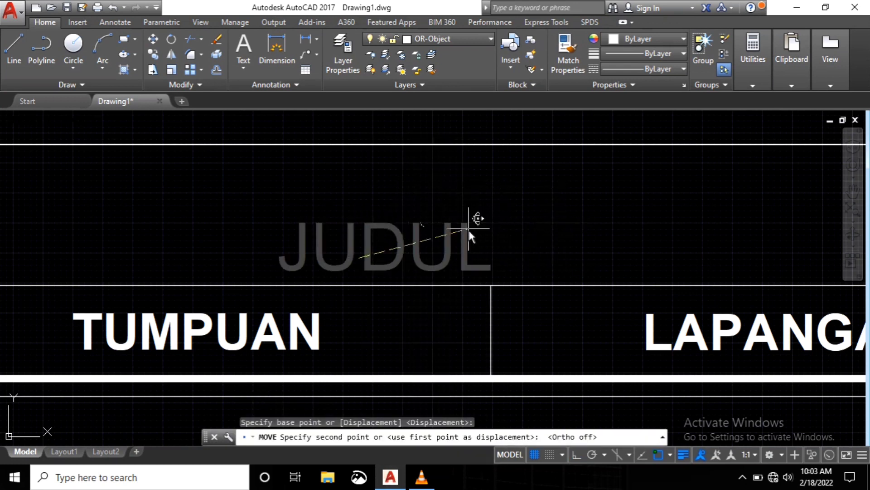
pyautogui.scroll(2, 464, 227)
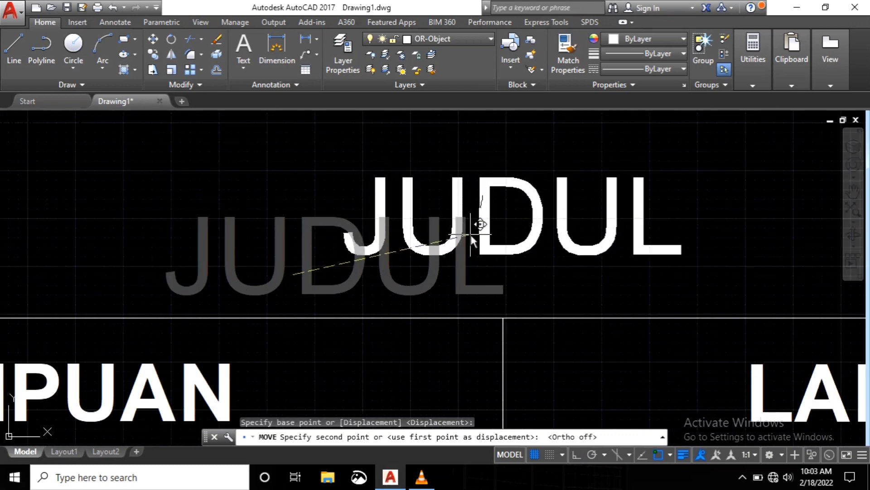
pyautogui.click(469, 234)
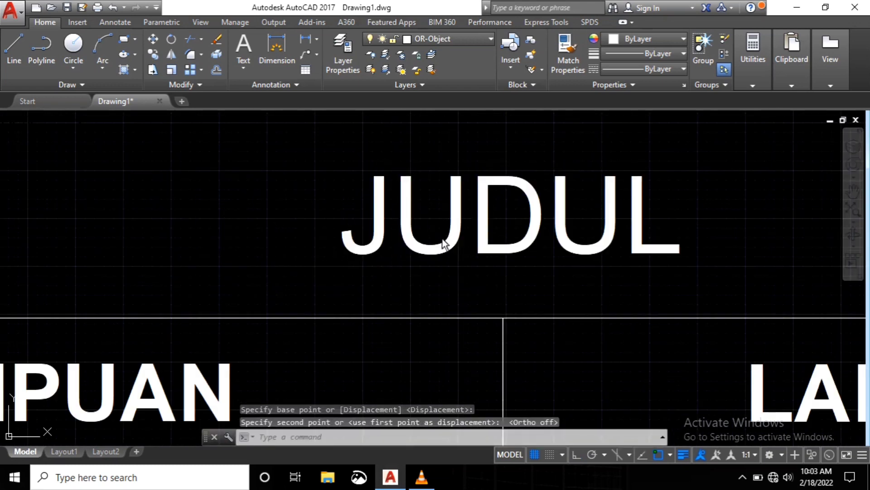
# Step: Check the placement of JUDUL against the table headings, and view the empty reinforcement rows below POTONGAN
pyautogui.scroll(-8, 501, 256)
pyautogui.scroll(5, 470, 189)
pyautogui.scroll(-3, 487, 192)
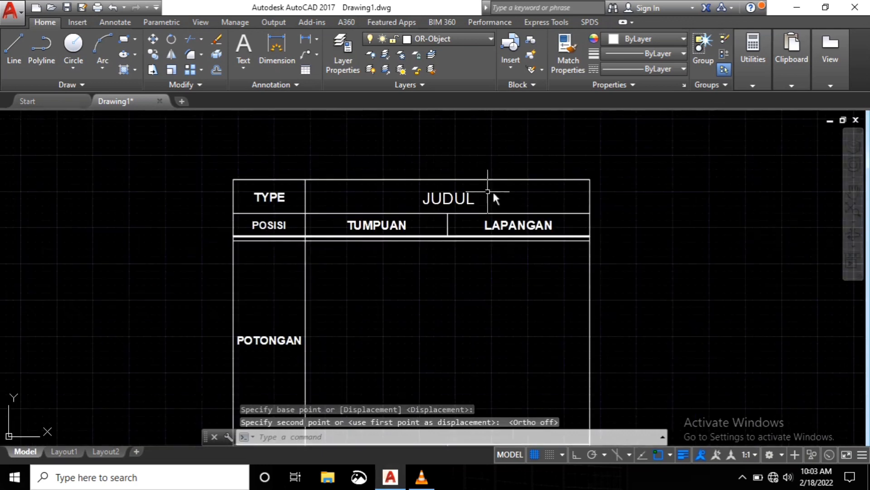
pyautogui.scroll(-6, 469, 268)
pyautogui.scroll(8, 465, 271)
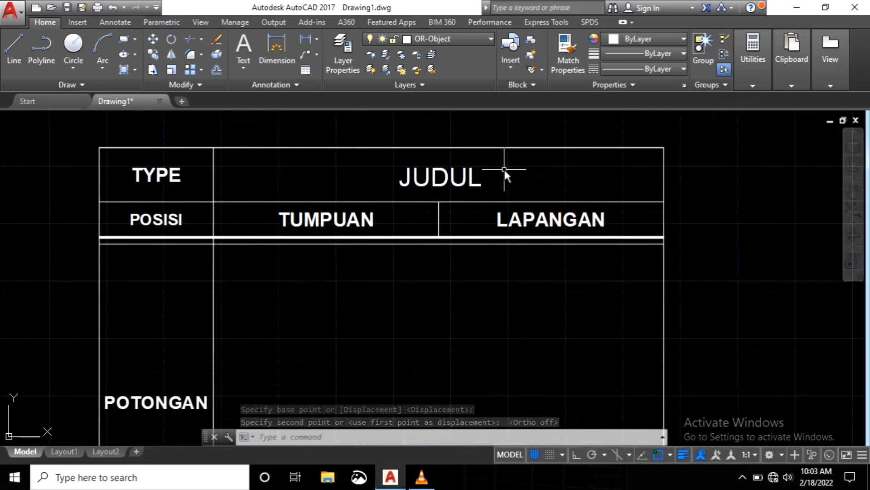
pyautogui.scroll(-6, 490, 223)
pyautogui.scroll(4, 476, 235)
pyautogui.moveTo(476, 236); pyautogui.dragTo(467, 265, button='middle')
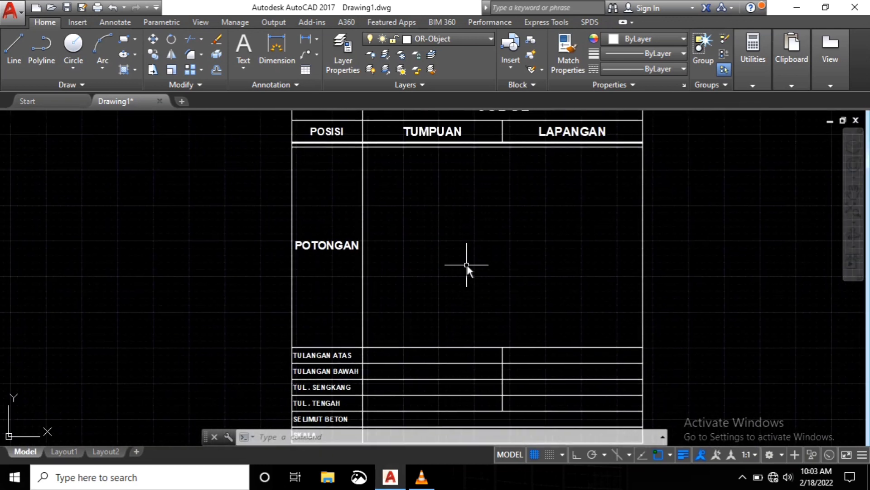
# Step: Start another attribute definition with the tag TULANGAN and the prompt TUMPUAN ATAS
pyautogui.write('ATT')
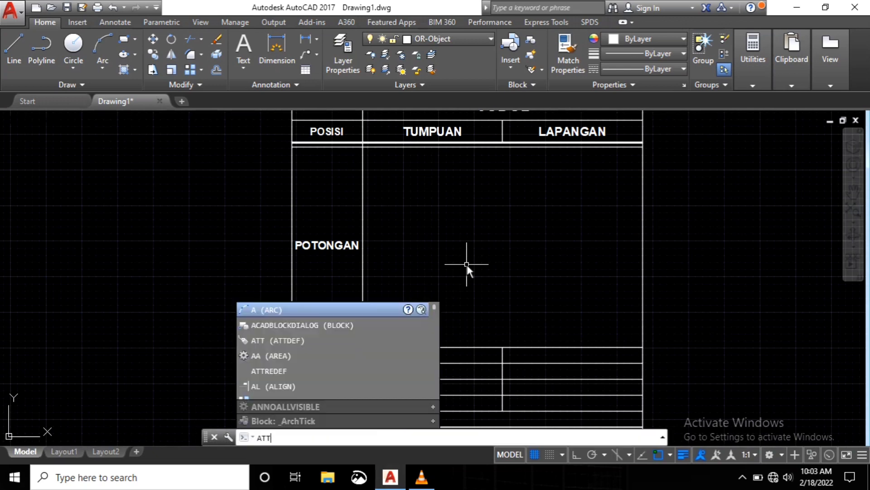
pyautogui.press('Return')
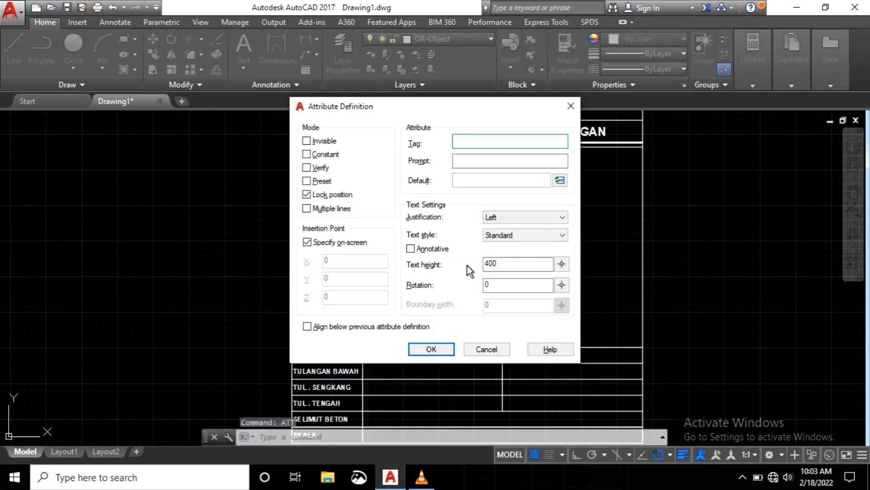
pyautogui.write('TULANGAN')
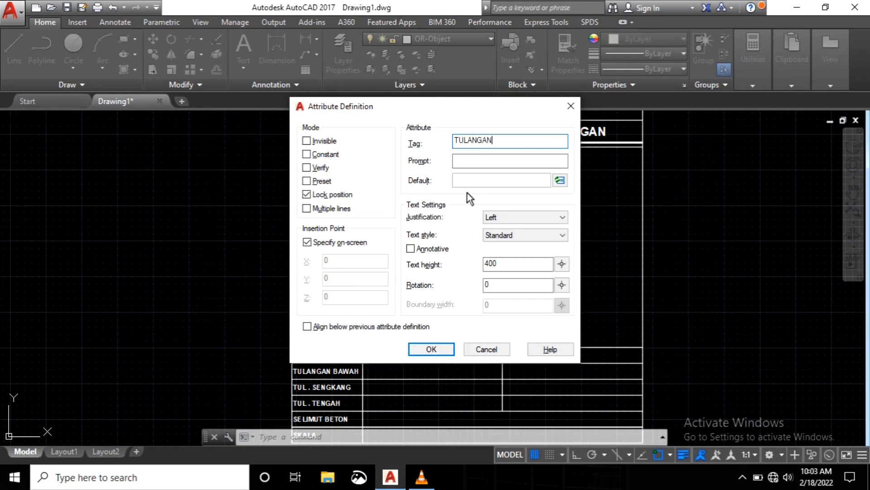
pyautogui.click(465, 164)
pyautogui.write('TULANG')
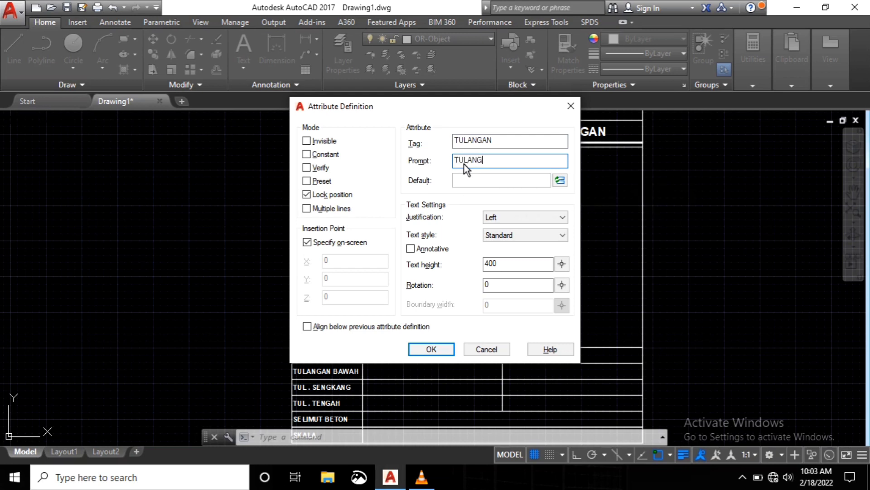
pyautogui.write('AN')
pyautogui.press('BackSpace')
pyautogui.write('ATAS')
# Step: Give the TULANGAN attribute Middle center justification and text height 200, and place it in the TULANGAN ATAS row under TUMPUAN
pyautogui.click(551, 218)
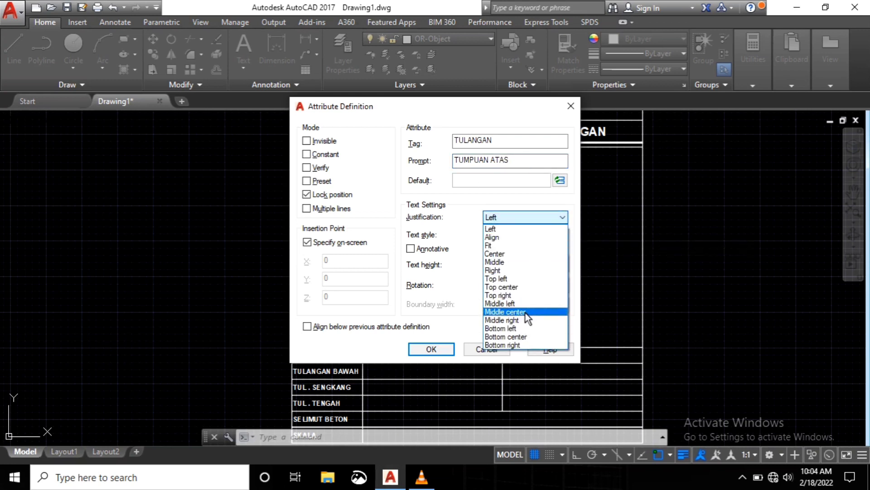
pyautogui.click(526, 312)
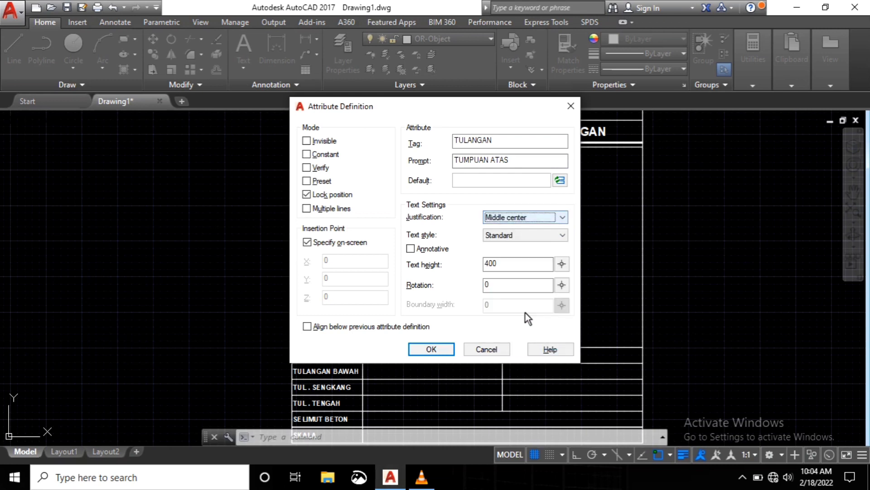
pyautogui.click(518, 268)
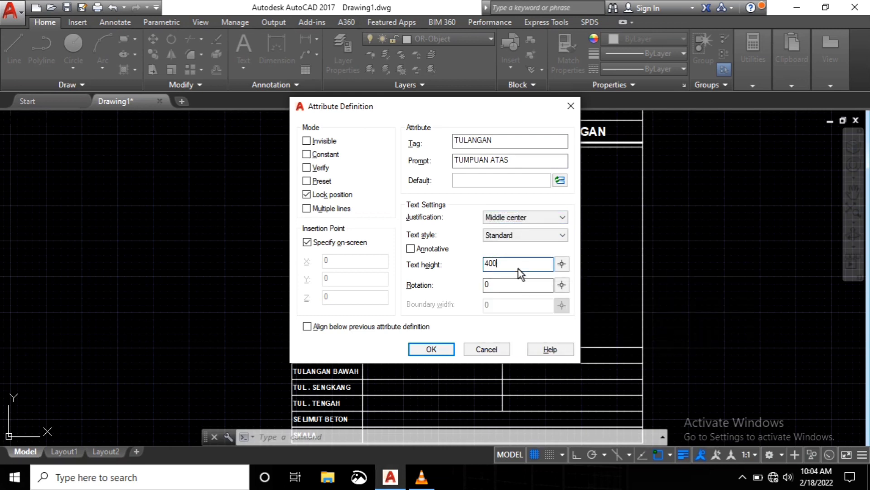
pyautogui.write('2')
pyautogui.write('00')
pyautogui.click(445, 352)
pyautogui.scroll(4, 415, 373)
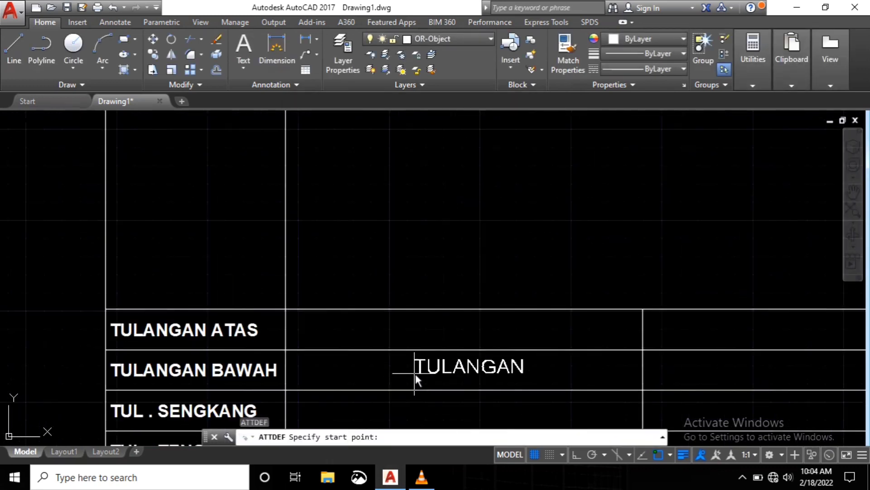
pyautogui.moveTo(414, 374); pyautogui.dragTo(348, 284, button='middle')
pyautogui.scroll(2, 356, 256)
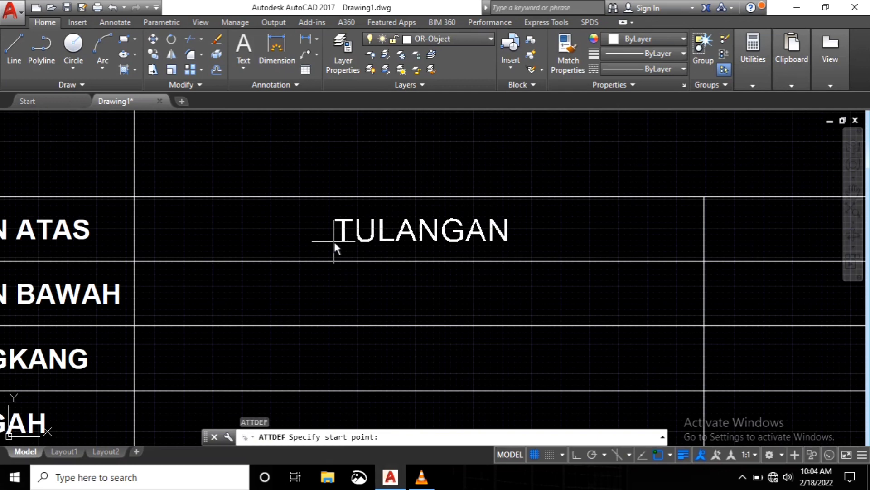
pyautogui.click(333, 239)
# Step: Move the TULANGAN attribute to about the middle of its cell in the TULANGAN ATAS row
pyautogui.click(455, 230)
pyautogui.click(399, 221)
pyautogui.rightClick(401, 233)
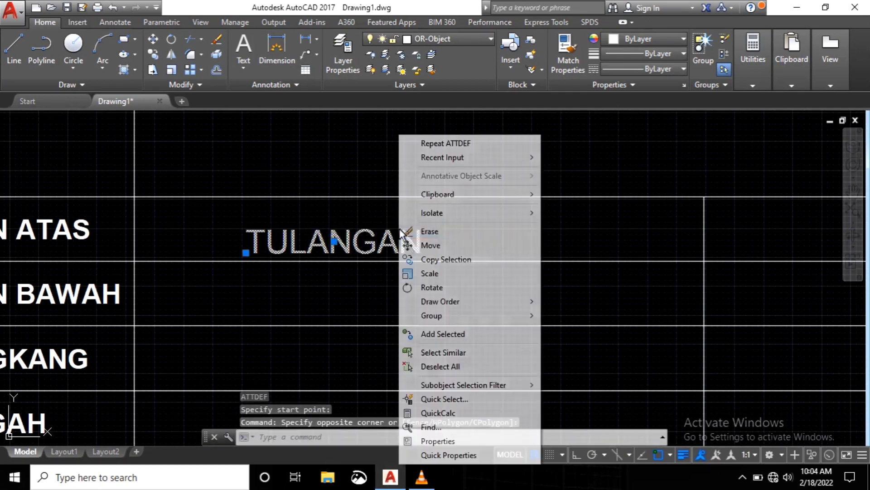
pyautogui.click(426, 245)
pyautogui.scroll(3, 369, 243)
pyautogui.click(356, 242)
pyautogui.scroll(-4, 408, 229)
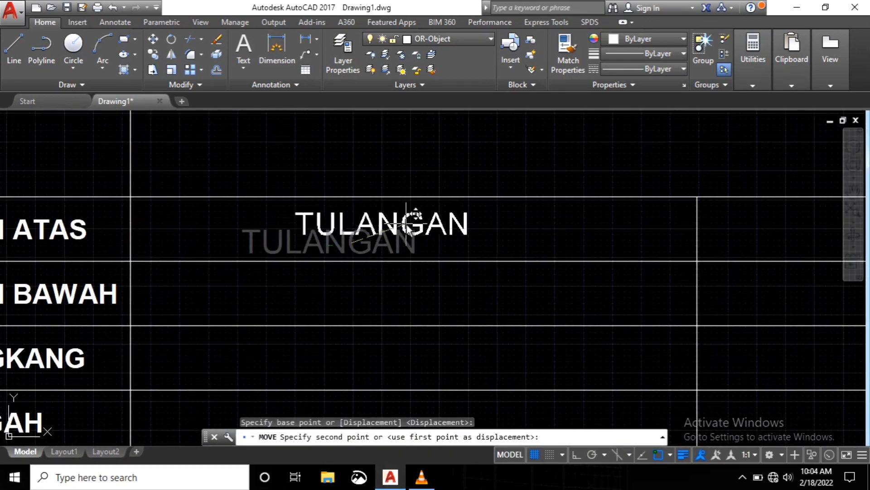
pyautogui.click(443, 232)
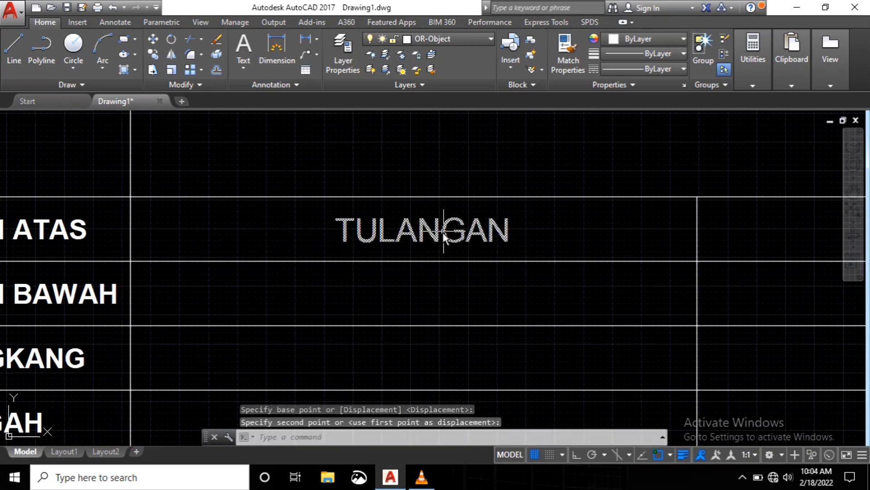
# Step: Copy the TULANGAN attribute from the TULANGAN ATAS row into the TULANGAN BAWAH, TUL . SENGKANG and TUL . TENGAH rows
pyautogui.scroll(-6, 444, 232)
pyautogui.scroll(5, 434, 238)
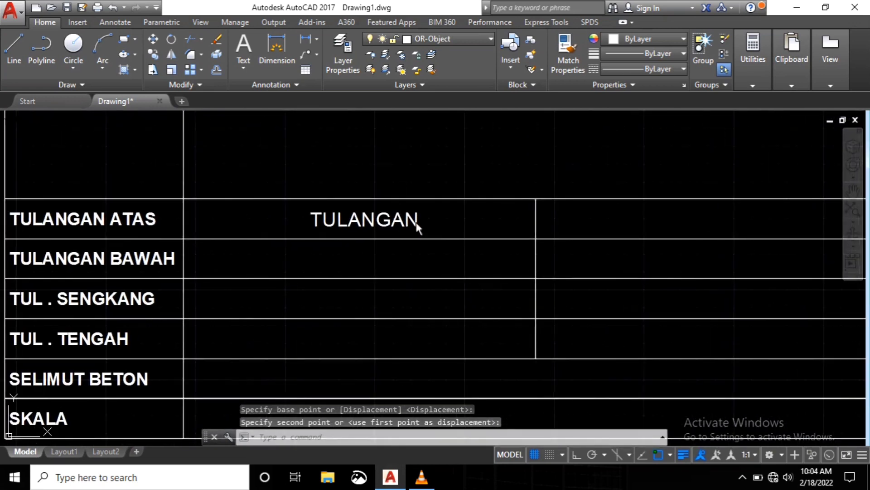
pyautogui.scroll(2, 417, 222)
pyautogui.click(443, 216)
pyautogui.click(383, 224)
pyautogui.rightClick(403, 213)
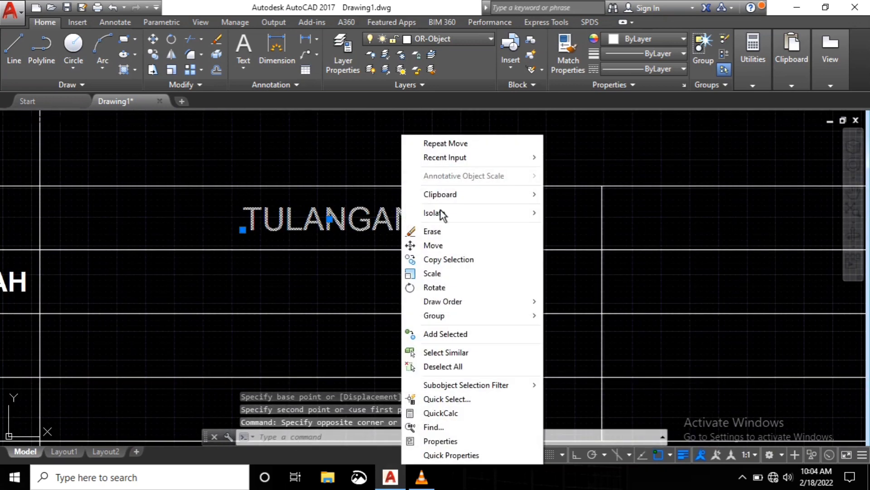
pyautogui.click(440, 259)
pyautogui.scroll(-3, 394, 195)
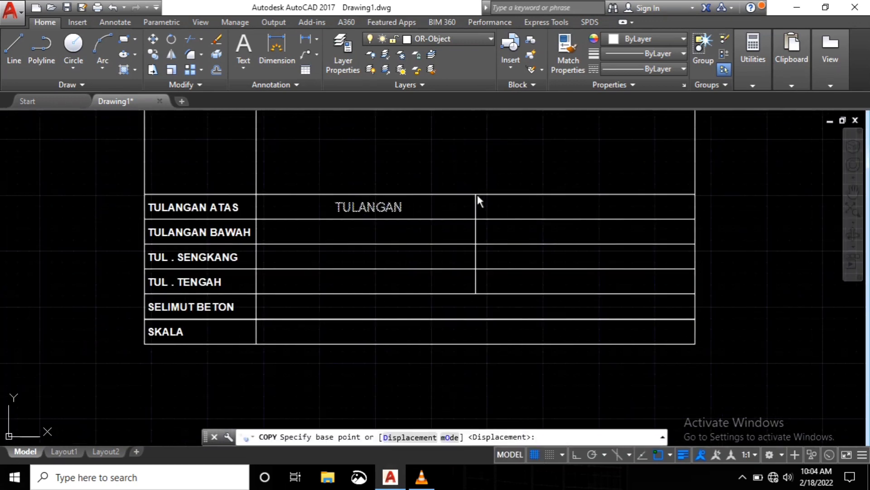
pyautogui.click(476, 195)
pyautogui.click(475, 219)
pyautogui.click(476, 244)
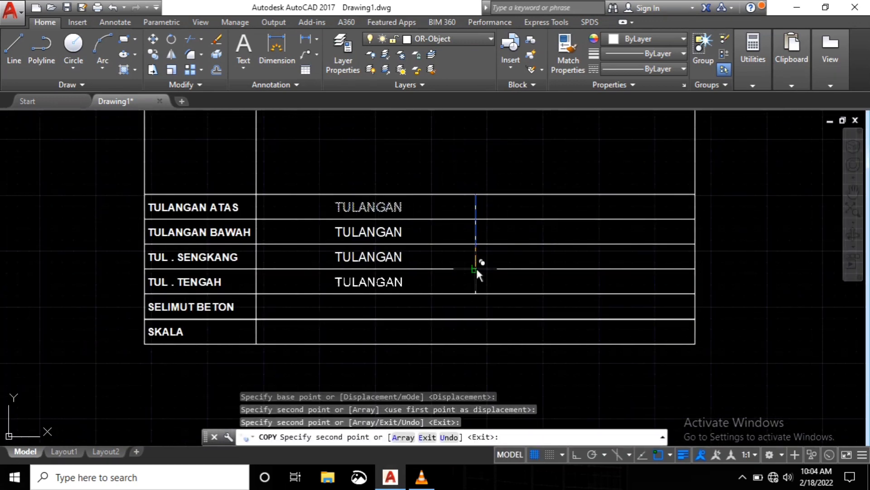
pyautogui.click(475, 269)
# Step: Place a further copy of the TULANGAN attribute at the middle of the wide SELIMUT BETON cell and finish copying
pyautogui.scroll(3, 567, 297)
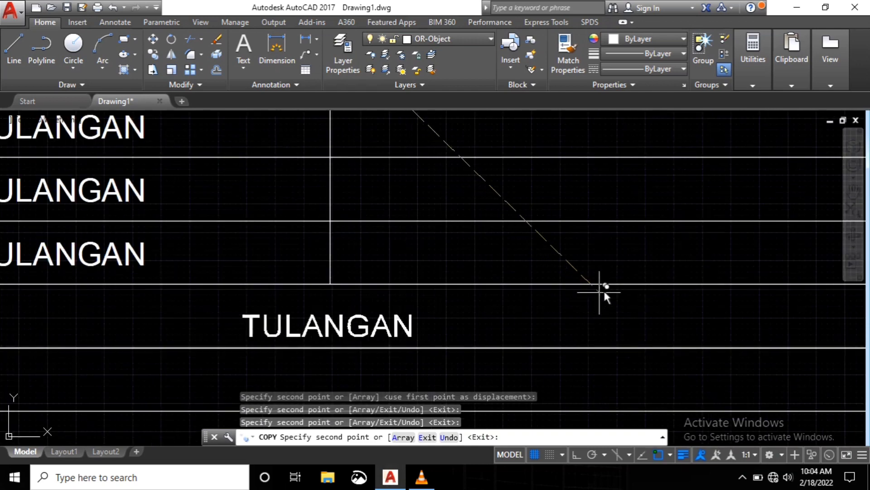
pyautogui.scroll(2, 626, 292)
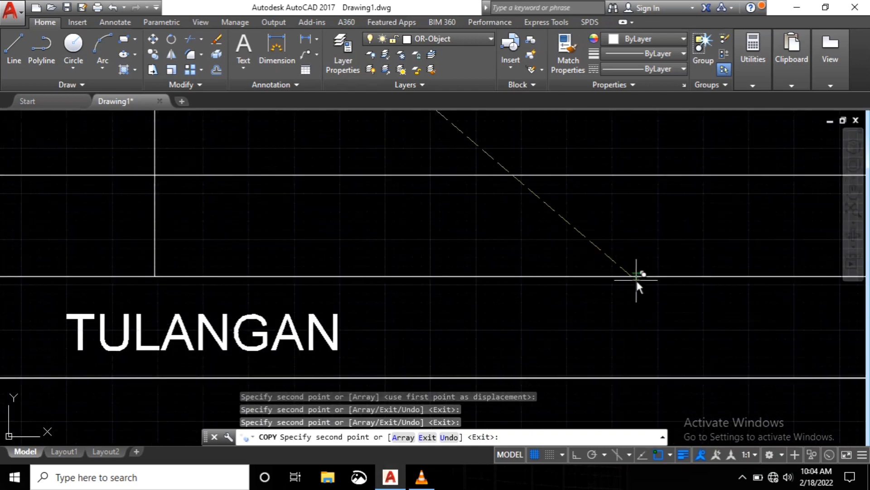
pyautogui.scroll(2, 614, 305)
pyautogui.scroll(-4, 726, 240)
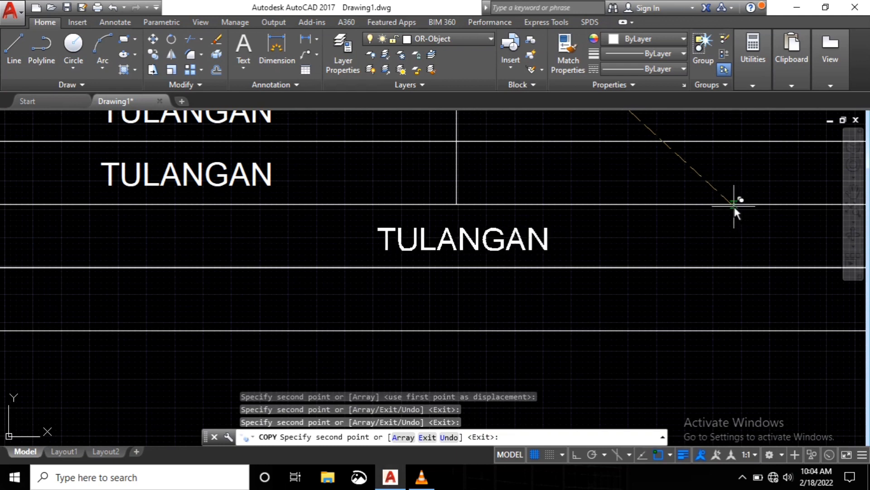
pyautogui.click(735, 203)
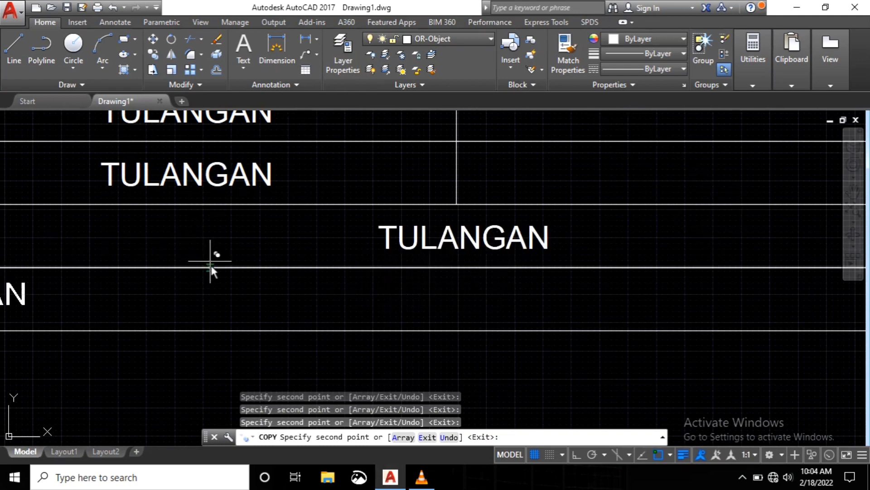
pyautogui.press('Escape')
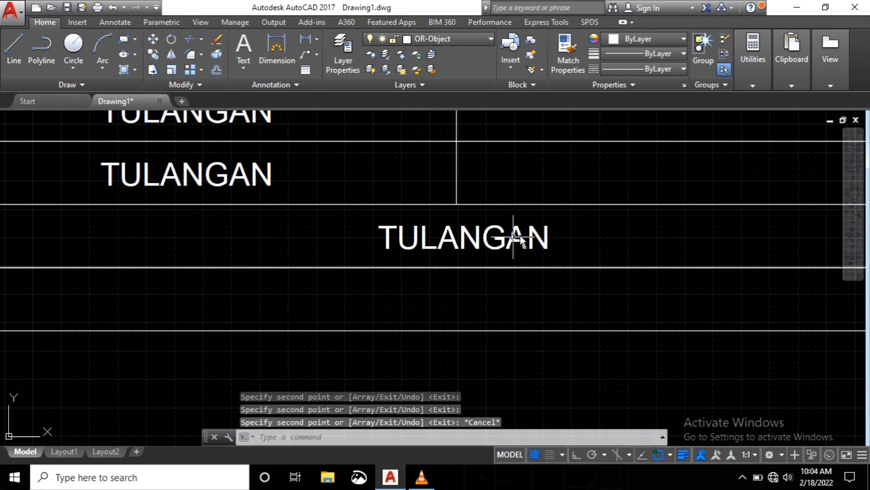
# Step: Copy the TULANGAN attribute from the SELIMUT BETON row one row down into the SKALA row
pyautogui.click(632, 217)
pyautogui.click(495, 246)
pyautogui.rightClick(496, 244)
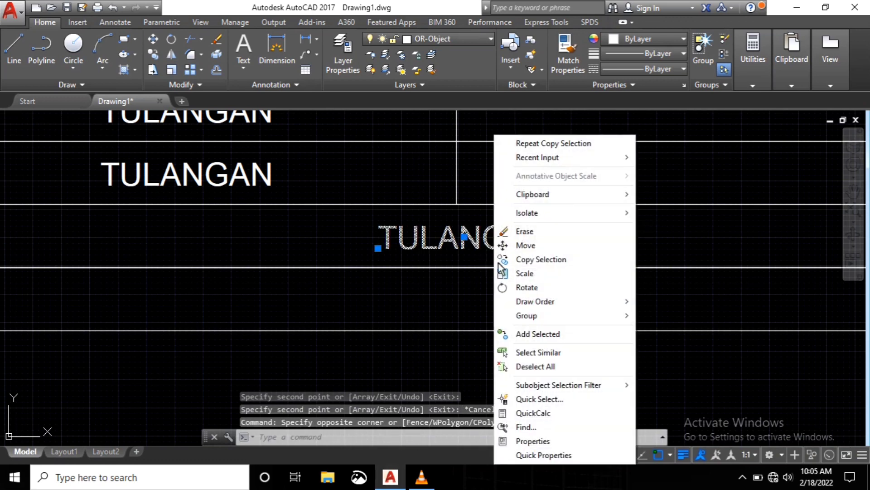
pyautogui.click(539, 259)
pyautogui.scroll(-3, 377, 242)
pyautogui.click(625, 227)
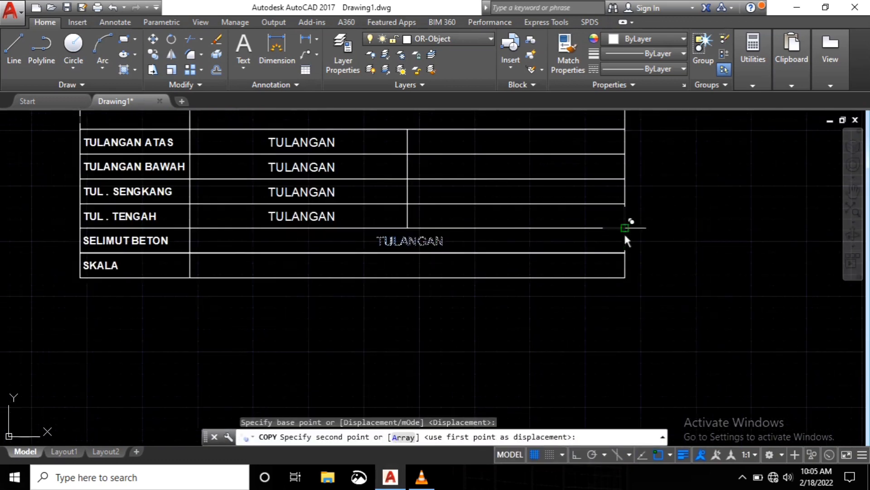
pyautogui.click(625, 252)
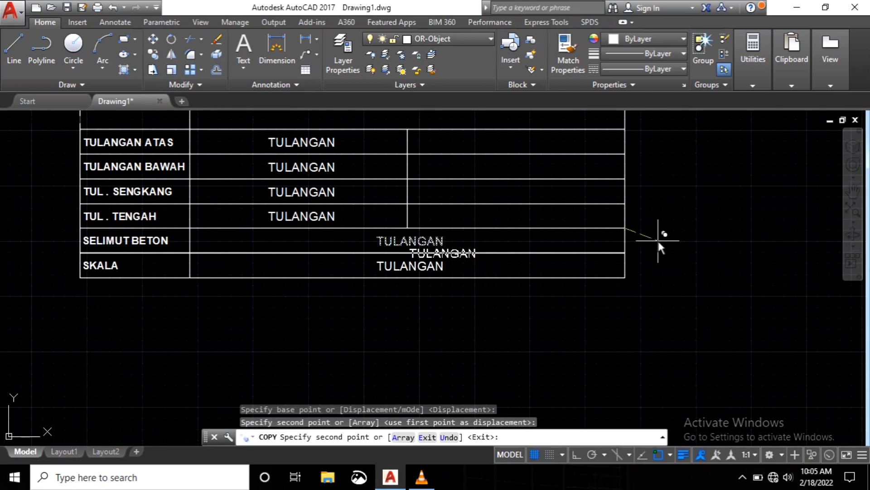
pyautogui.press('Return')
# Step: Check the tag and prompt of the attribute in the TULANGAN ATAS row
pyautogui.scroll(-1, 590, 272)
pyautogui.scroll(5, 469, 272)
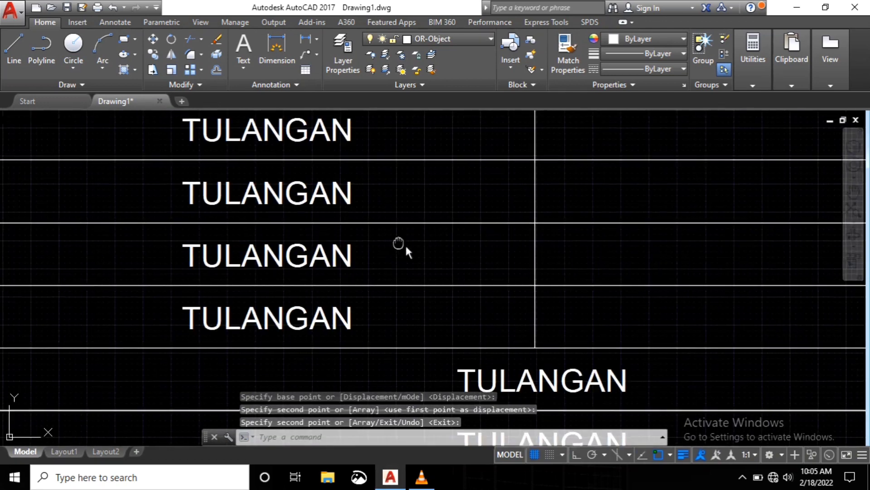
pyautogui.moveTo(404, 244); pyautogui.dragTo(501, 260, button='middle')
pyautogui.scroll(-2, 390, 243)
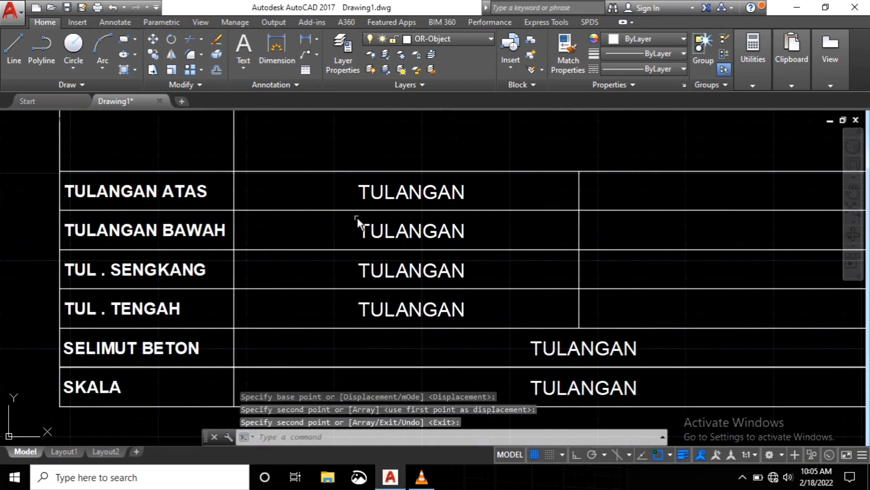
pyautogui.click(371, 195)
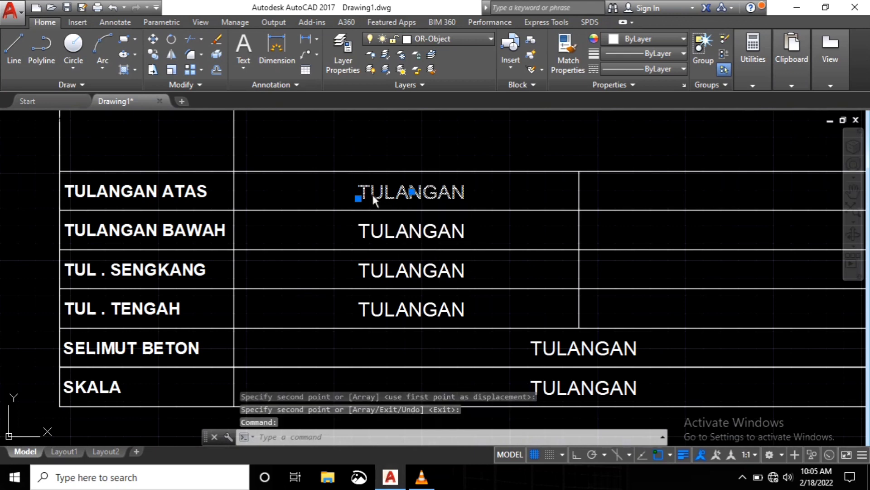
pyautogui.doubleClick(372, 194)
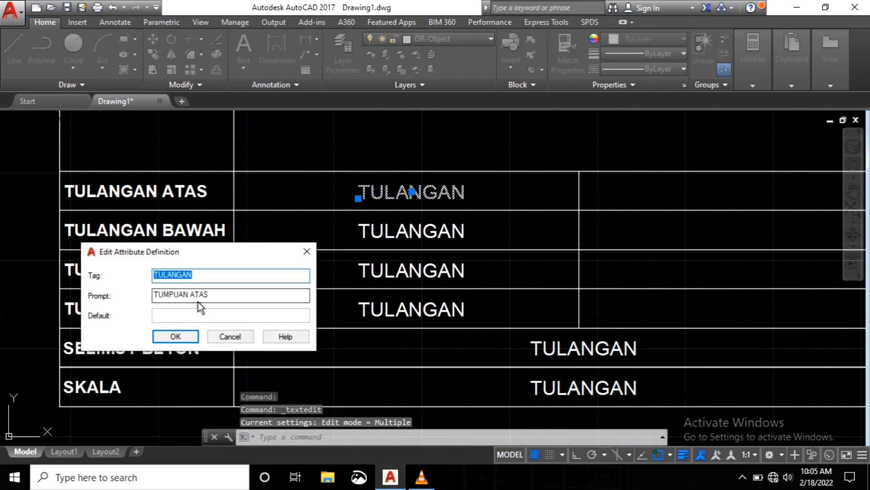
pyautogui.click(175, 336)
# Step: Set the prompt of the attribute in the TULANGAN BAWAH row to TUMPUAN BAWAH
pyautogui.scroll(-6, 321, 326)
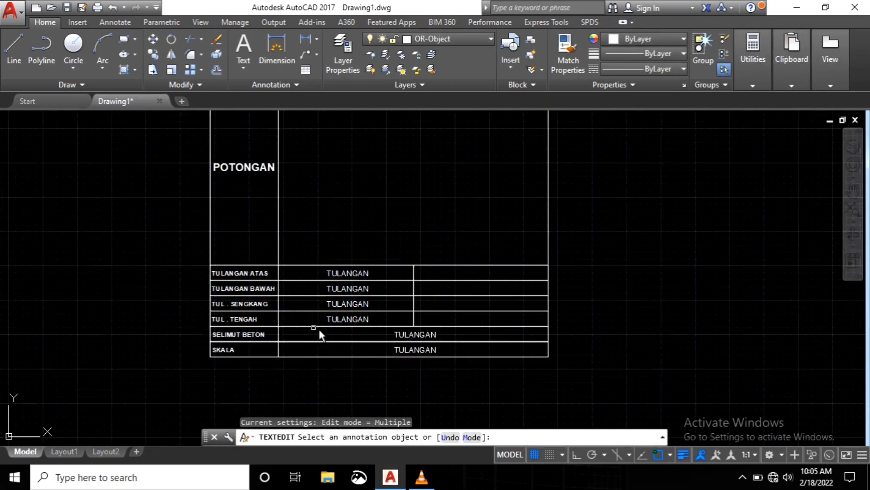
pyautogui.scroll(4, 272, 312)
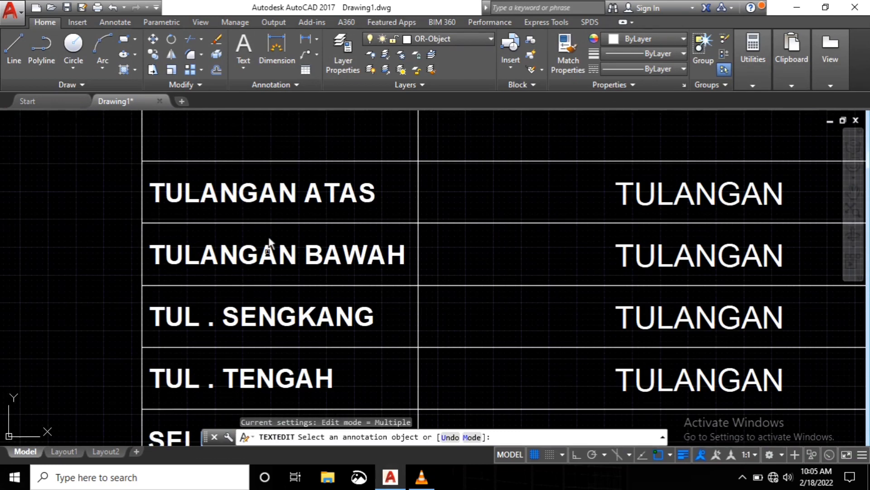
pyautogui.scroll(-3, 370, 225)
pyautogui.scroll(3, 447, 244)
pyautogui.scroll(-2, 461, 210)
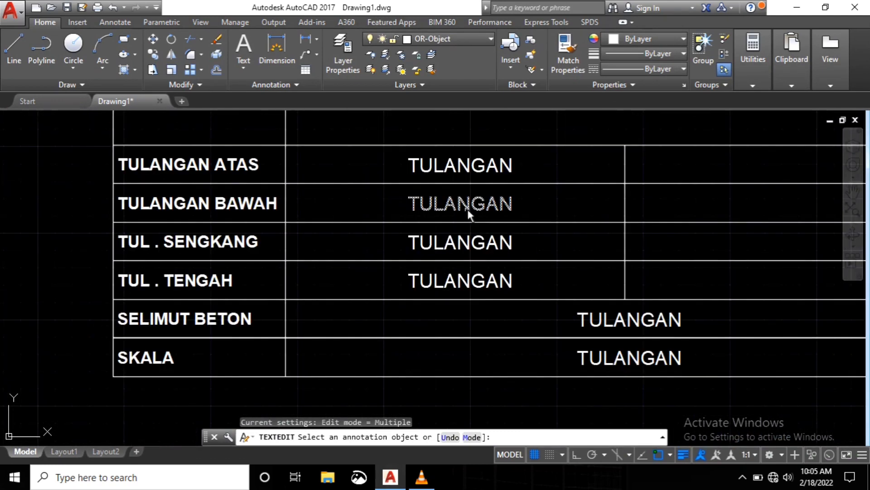
pyautogui.click(468, 209)
pyautogui.click(226, 297)
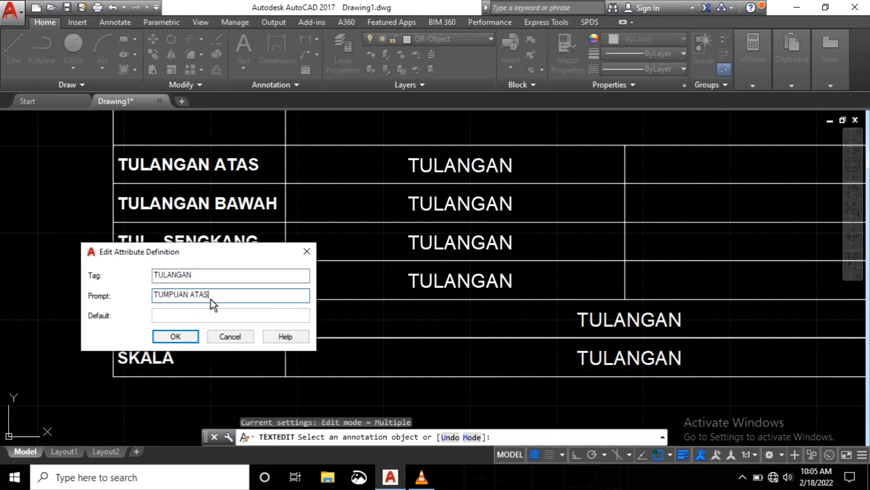
pyautogui.write('BAWAH')
pyautogui.click(179, 334)
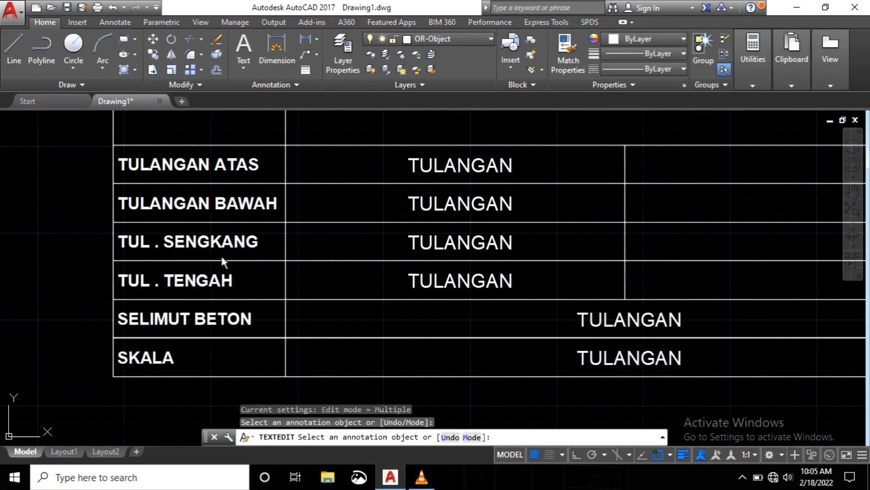
# Step: Set the prompt of the attribute in the TUL . SENGKANG row to TUMPUAN SENGKANG
pyautogui.click(415, 246)
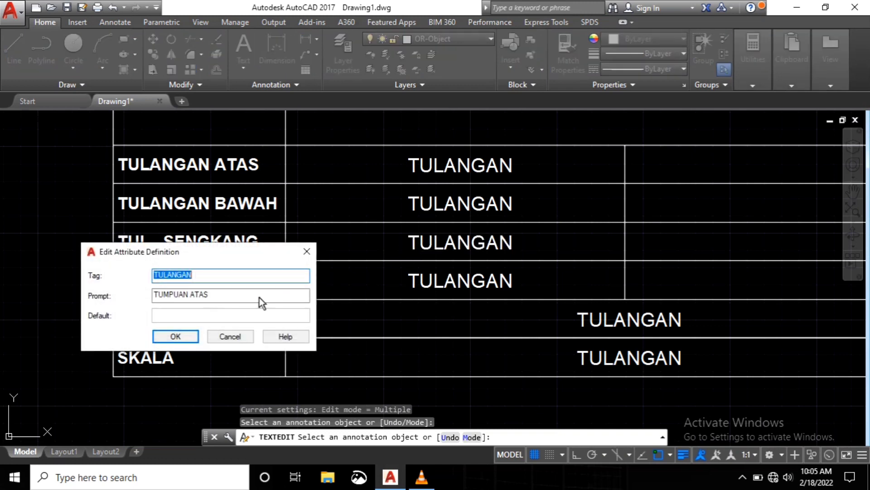
pyautogui.click(223, 298)
pyautogui.press('BackSpace')
pyautogui.press('BackSpace')
pyautogui.press('BackSpace')
pyautogui.press('BackSpace')
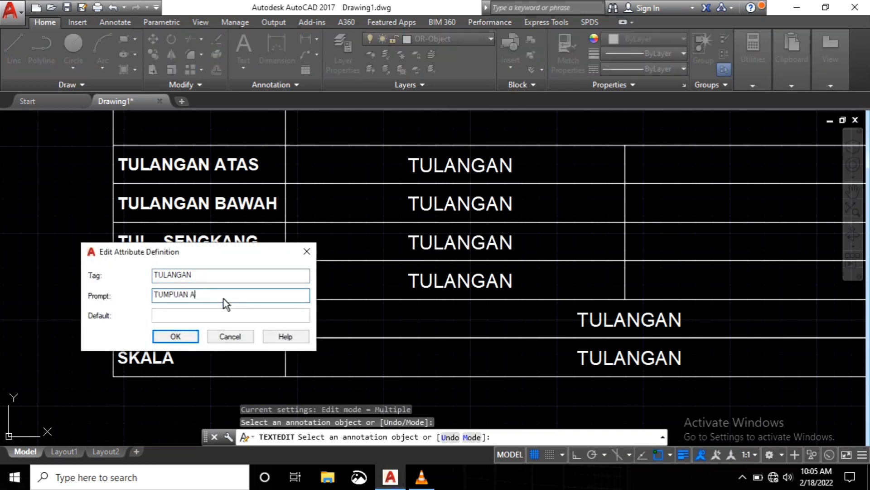
pyautogui.write('SENGKANG')
pyautogui.click(189, 337)
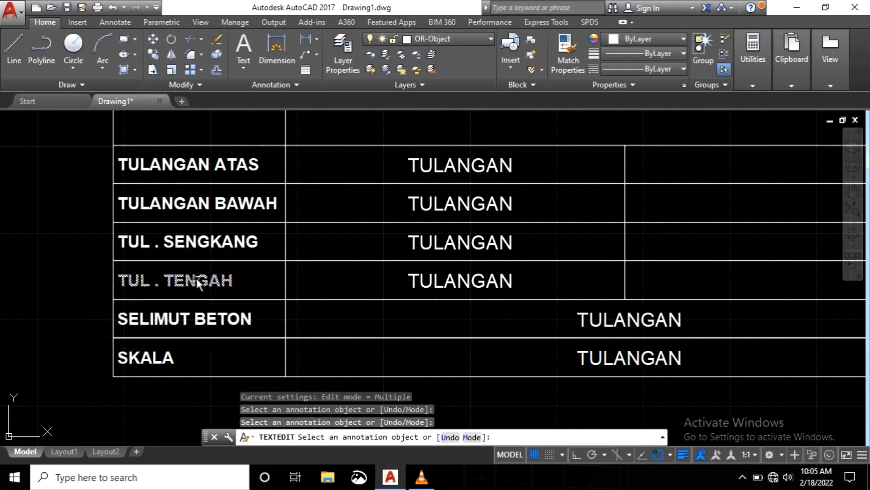
# Step: Set the prompt of the attribute in the TUL . TENGAH row to TUMPUAN TENGAH
pyautogui.click(413, 278)
pyautogui.click(227, 295)
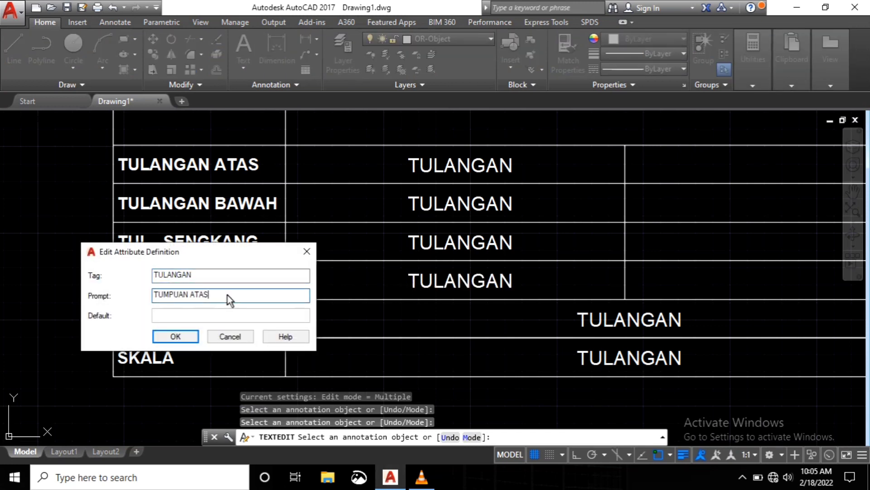
pyautogui.press('BackSpace')
pyautogui.press('BackSpace')
pyautogui.press('BackSpace')
pyautogui.press('BackSpace')
pyautogui.write('TENGAH')
pyautogui.click(195, 335)
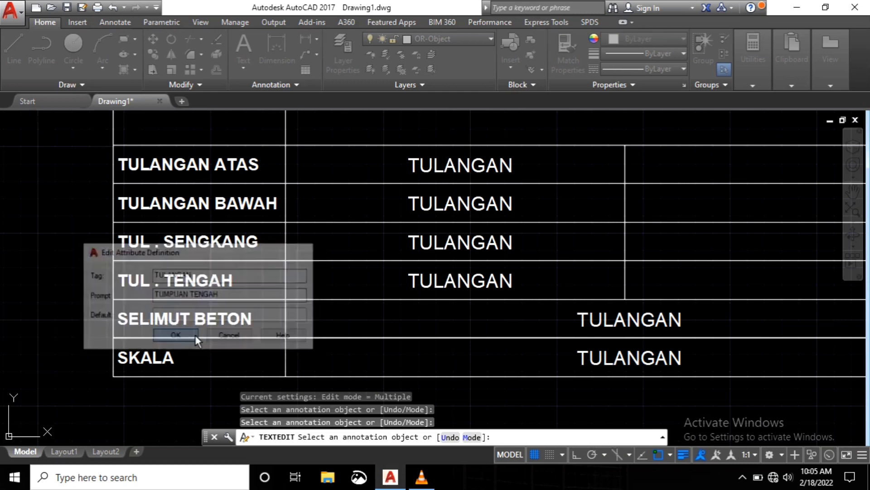
# Step: Replace the prompt of the attribute in the SELIMUT BETON row with COVER
pyautogui.click(672, 329)
pyautogui.moveTo(246, 294); pyautogui.dragTo(121, 297)
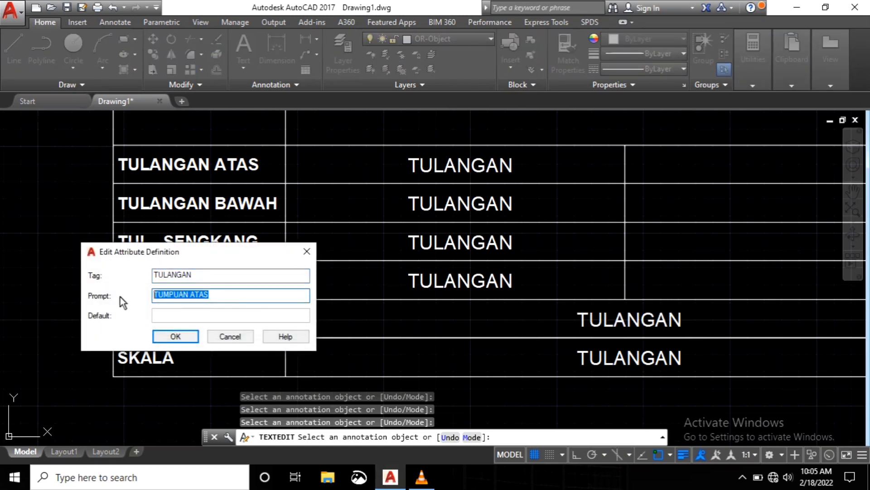
pyautogui.write('COVER')
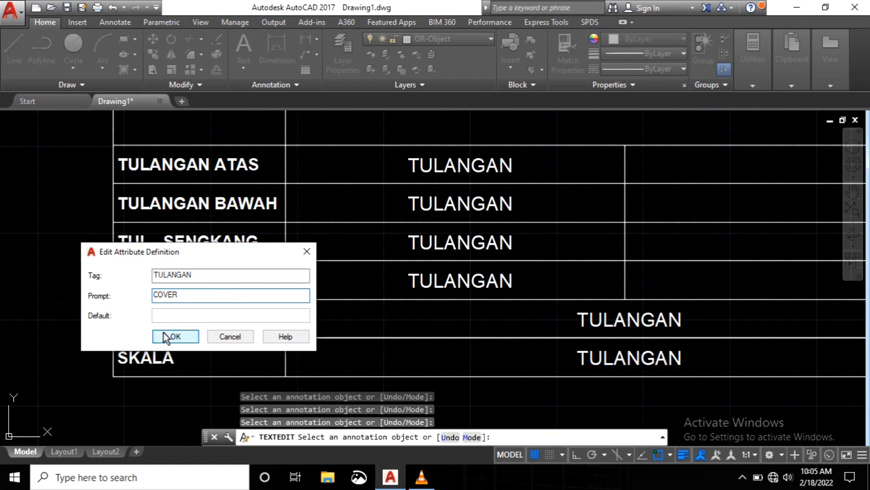
pyautogui.click(177, 336)
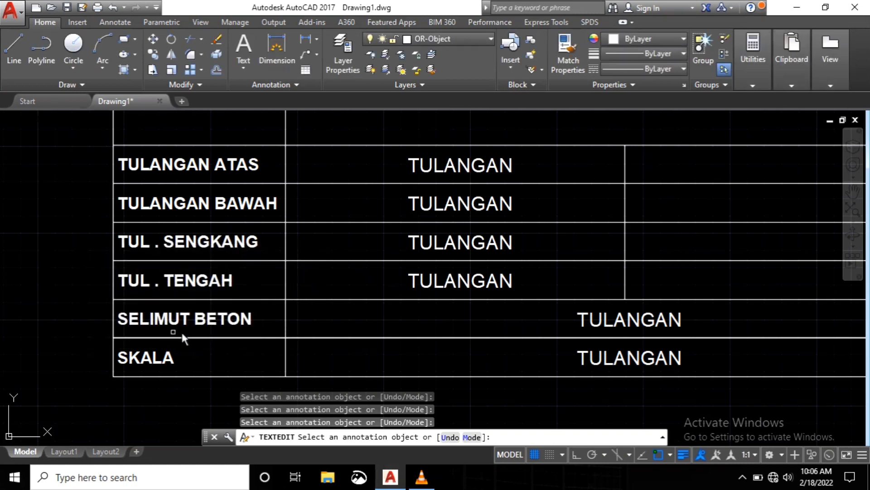
# Step: Set both the prompt and the tag of the attribute in the SKALA row to SKALA
pyautogui.click(598, 366)
pyautogui.click(232, 301)
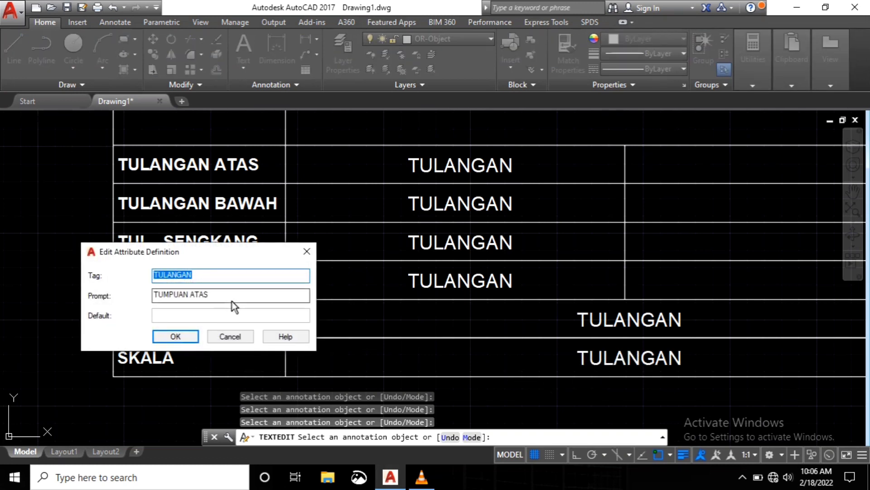
pyautogui.moveTo(232, 301); pyautogui.dragTo(79, 308)
pyautogui.write('SKA')
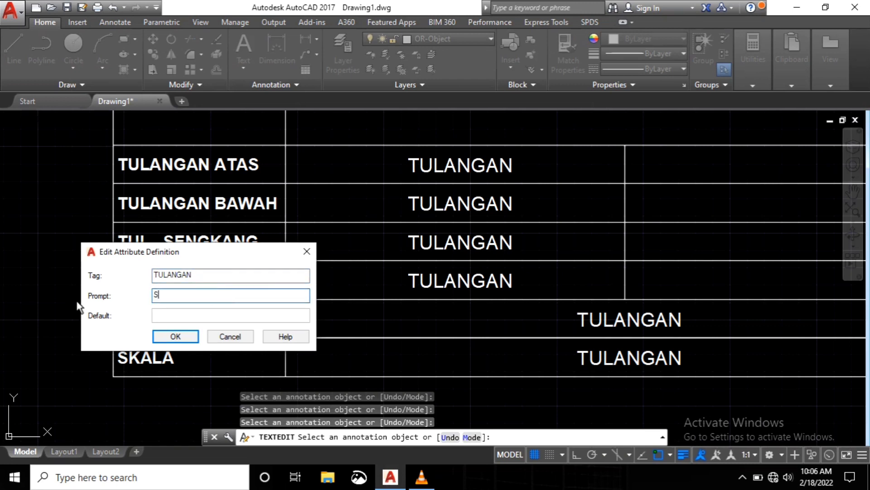
pyautogui.write('LAN')
pyautogui.press('BackSpace')
pyautogui.press('BackSpace')
pyautogui.write('A')
pyautogui.hotkey('shift', 'Tab')
pyautogui.write('SKALA')
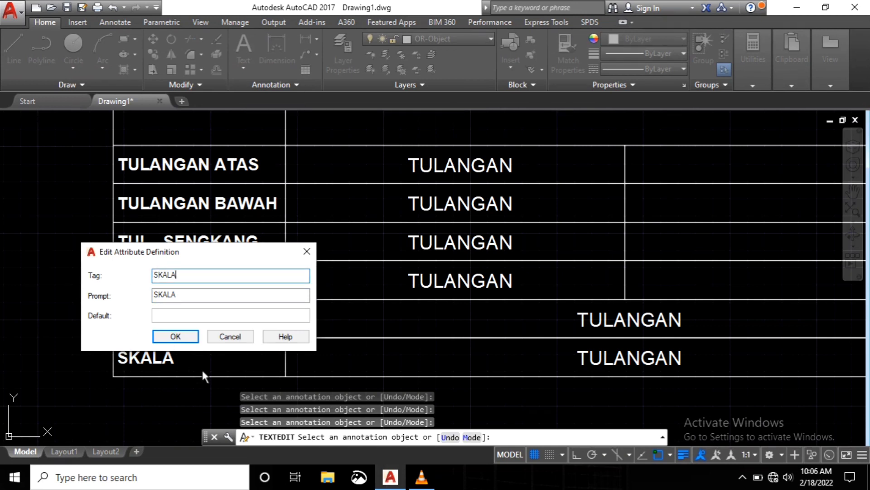
pyautogui.click(175, 337)
pyautogui.scroll(-2, 232, 315)
pyautogui.scroll(2, 327, 245)
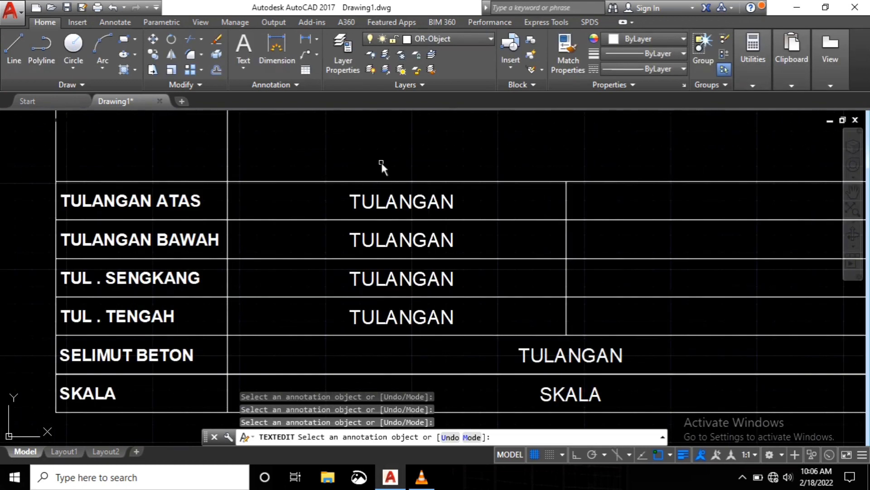
# Step: Copy the four reinforcement attributes from the TUMPUAN column into the matching cells of the LAPANGAN column
pyautogui.press('Escape')
pyautogui.click(332, 150)
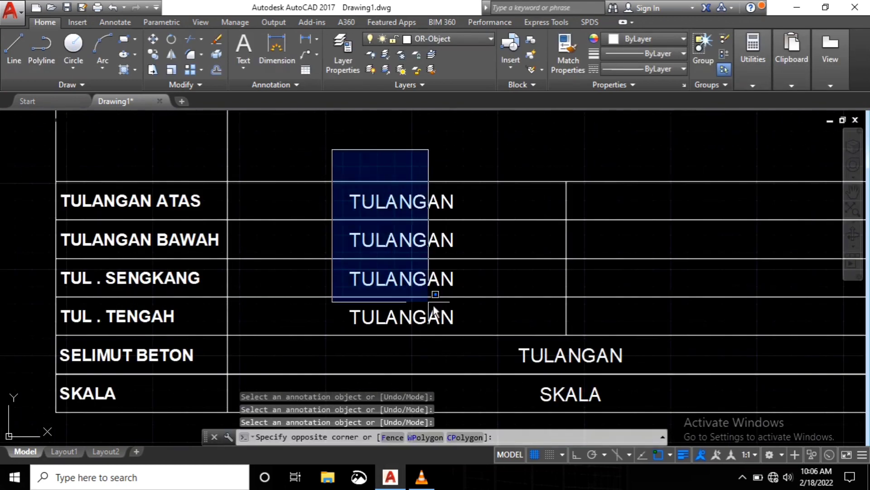
pyautogui.click(479, 342)
pyautogui.rightClick(307, 166)
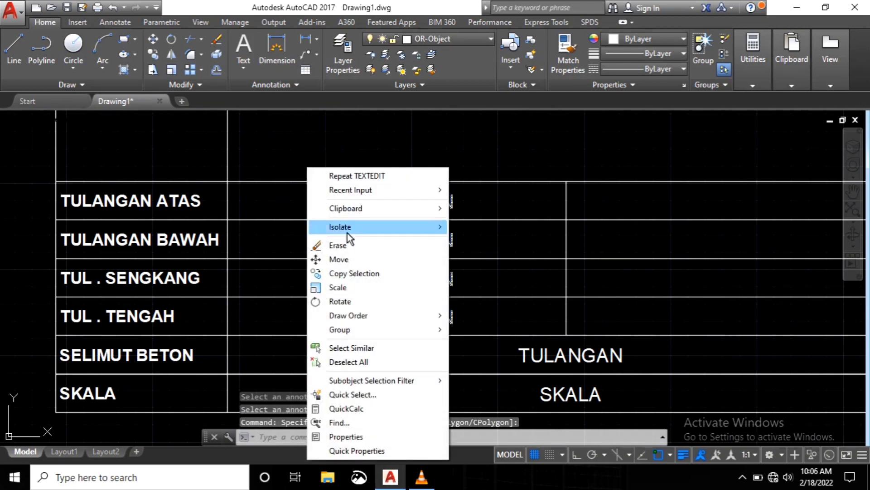
pyautogui.click(359, 273)
pyautogui.scroll(-4, 291, 253)
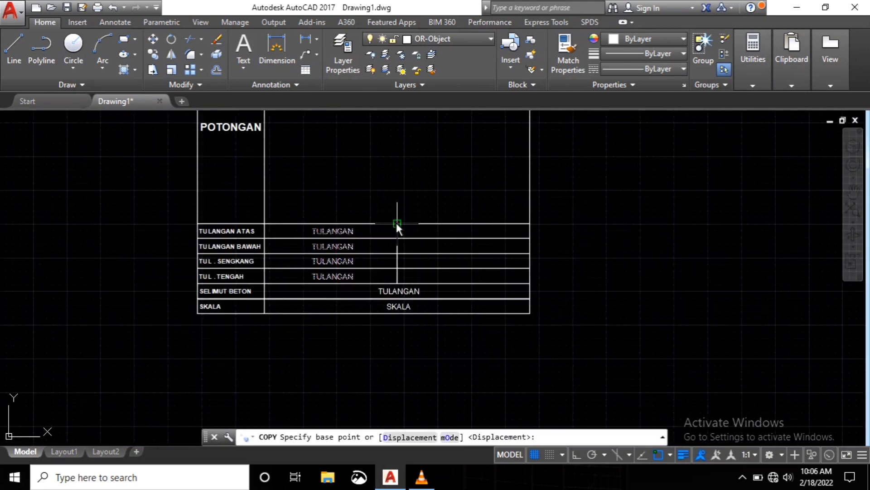
pyautogui.click(396, 223)
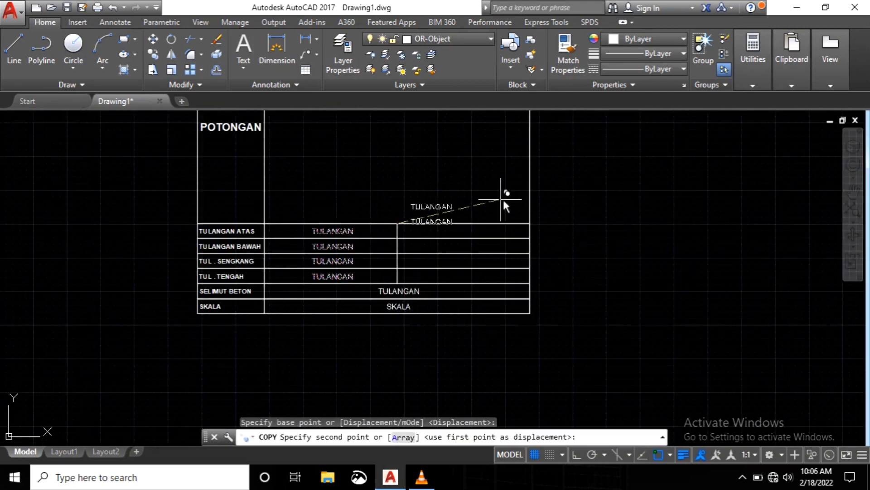
pyautogui.click(529, 223)
pyautogui.press('Return')
# Step: Set the prompt of the LAPANGAN column attribute in the TULANGAN ATAS row to LAPANGAN ATAS
pyautogui.scroll(2, 534, 246)
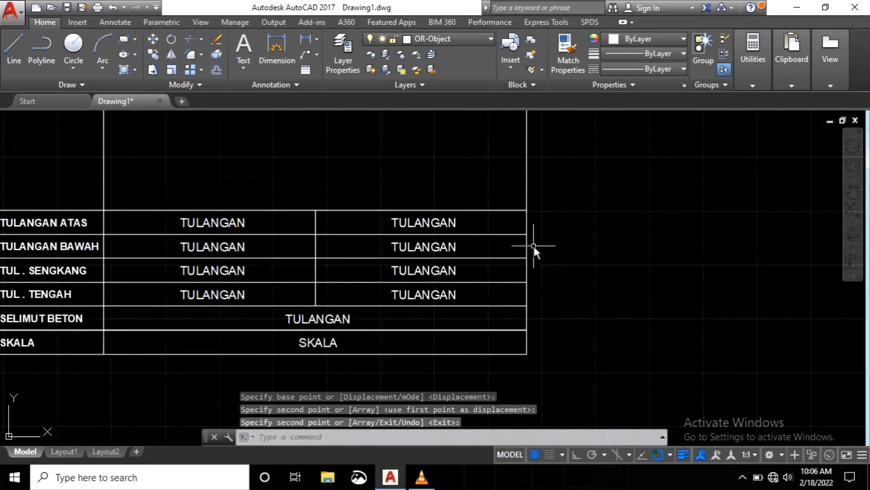
pyautogui.scroll(2, 534, 246)
pyautogui.moveTo(377, 249); pyautogui.dragTo(435, 245, button='middle')
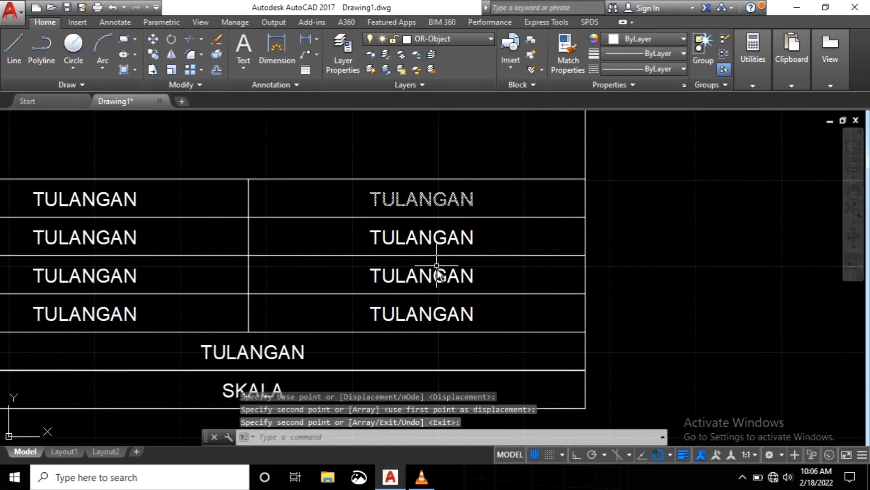
pyautogui.scroll(-5, 437, 170)
pyautogui.scroll(5, 441, 192)
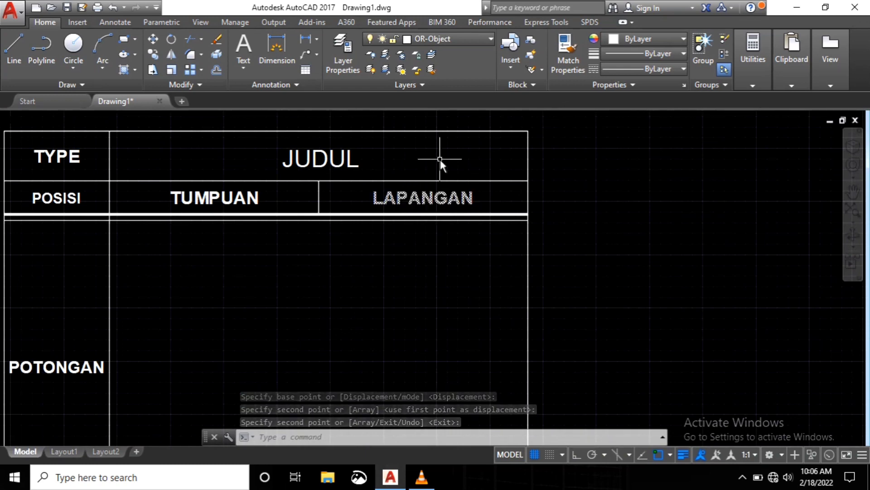
pyautogui.scroll(-5, 443, 252)
pyautogui.scroll(6, 437, 253)
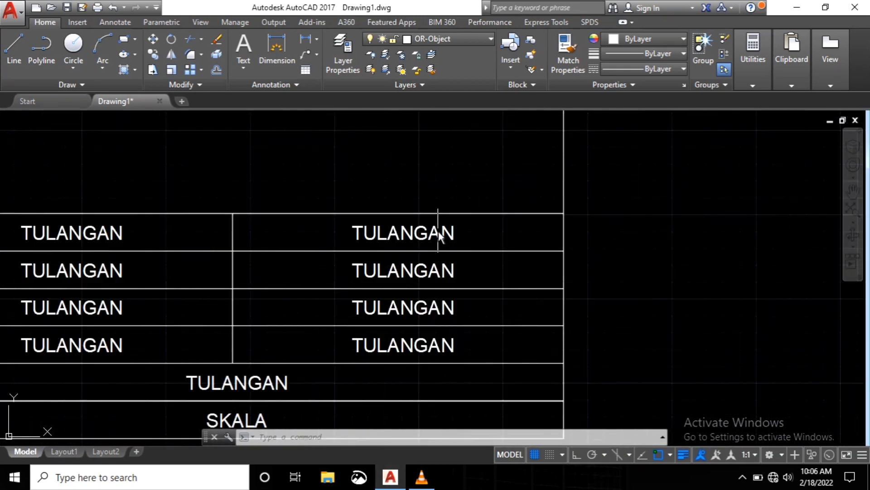
pyautogui.doubleClick(439, 233)
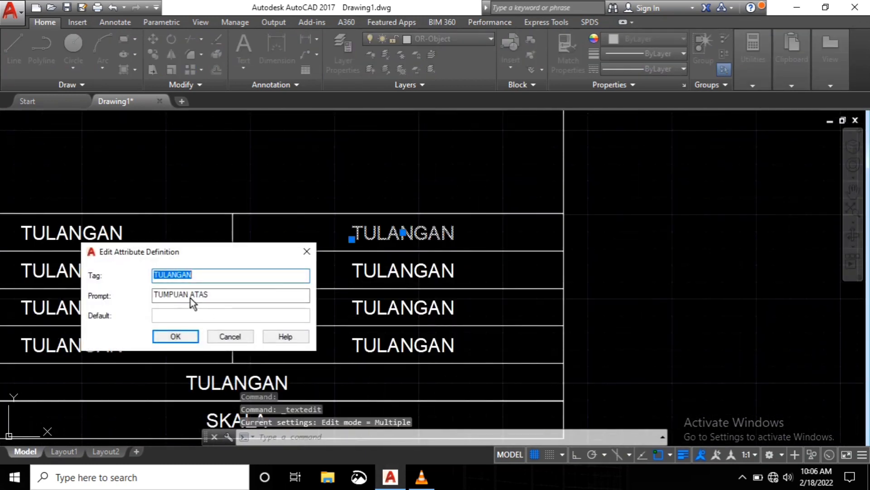
pyautogui.doubleClick(189, 297)
pyautogui.write('LAPA')
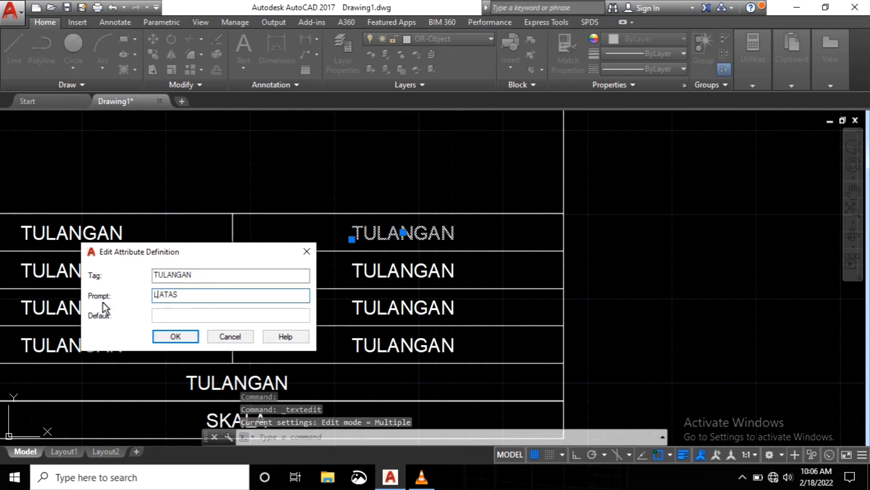
pyautogui.write('NGAB')
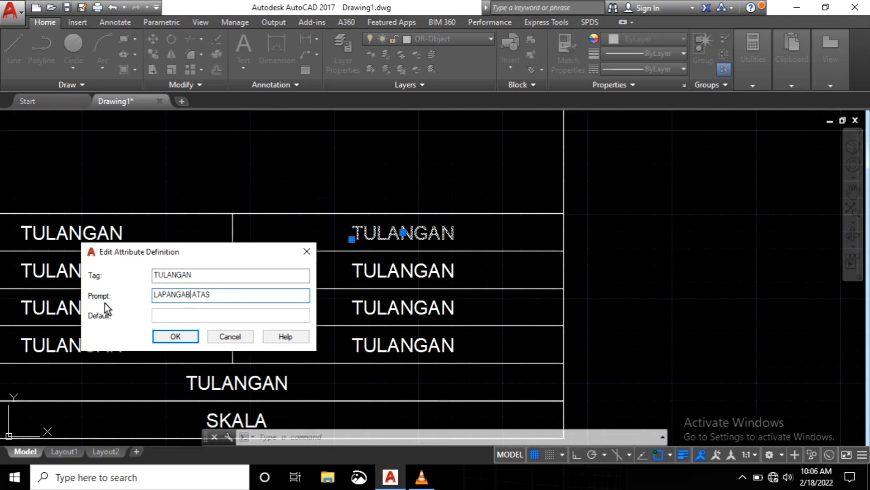
pyautogui.press('BackSpace')
pyautogui.write('N')
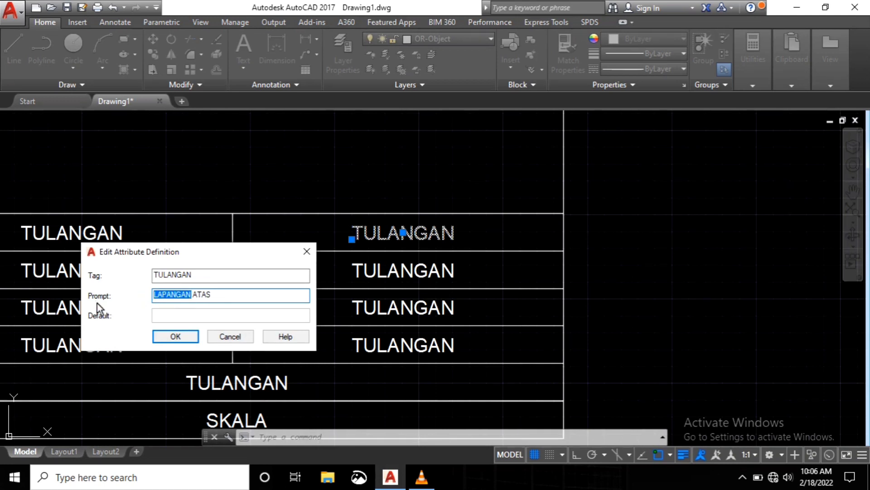
pyautogui.click(179, 338)
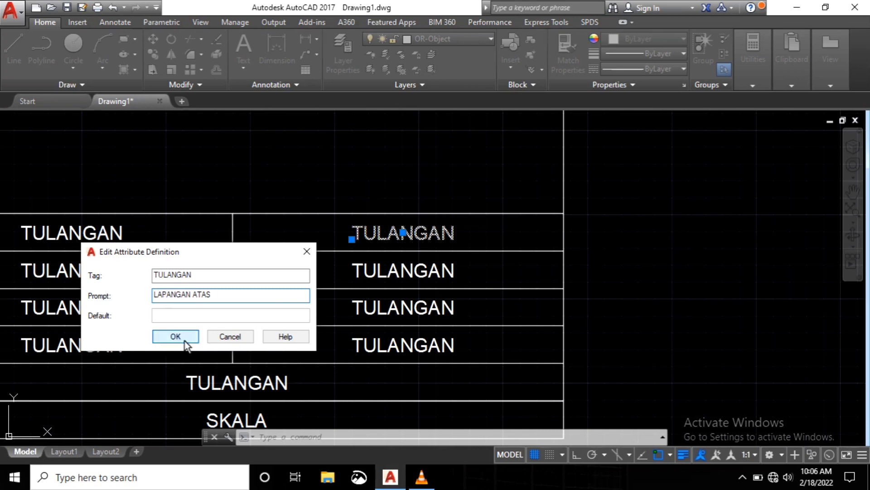
# Step: Set the prompt of the LAPANGAN column attribute in the TULANGAN BAWAH row to LAPANGAN BAWAH
pyautogui.click(357, 273)
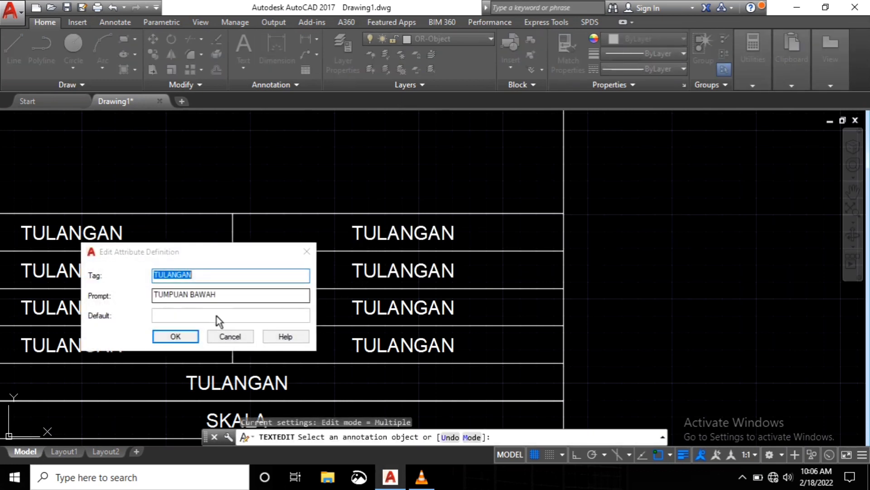
pyautogui.moveTo(188, 295); pyautogui.dragTo(113, 297)
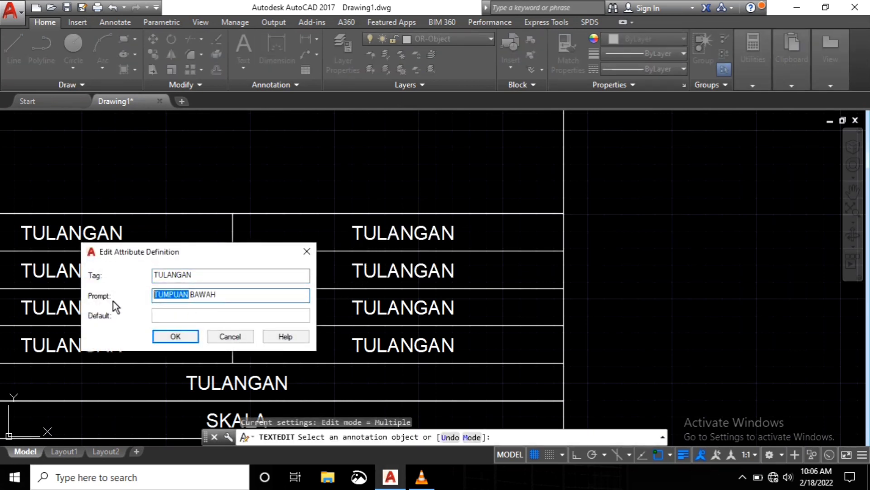
pyautogui.press('BackSpace')
pyautogui.write('LAPANGAN')
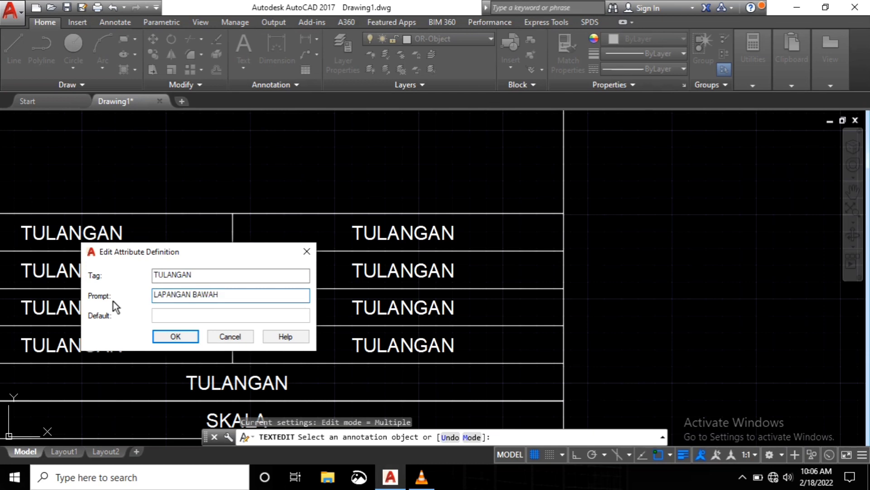
pyautogui.click(175, 336)
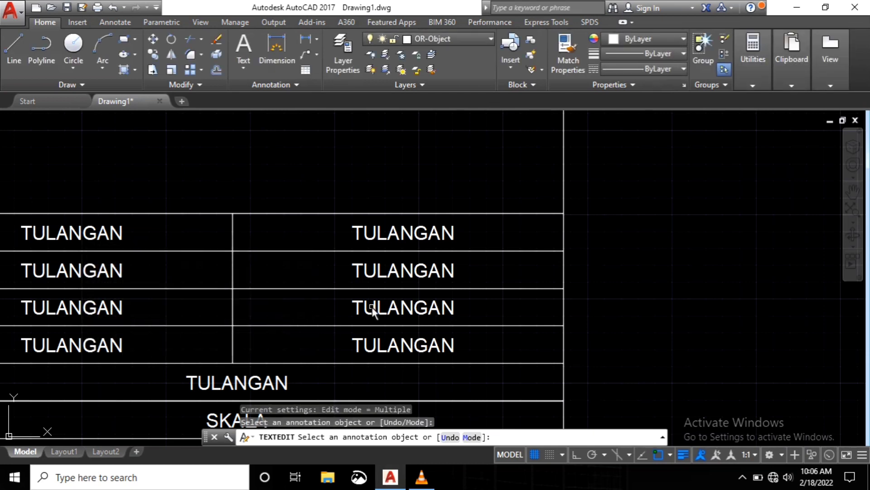
# Step: Set the prompt of the LAPANGAN column attribute in the TUL . SENGKANG row to LAPANGAN SENGKANG
pyautogui.click(369, 309)
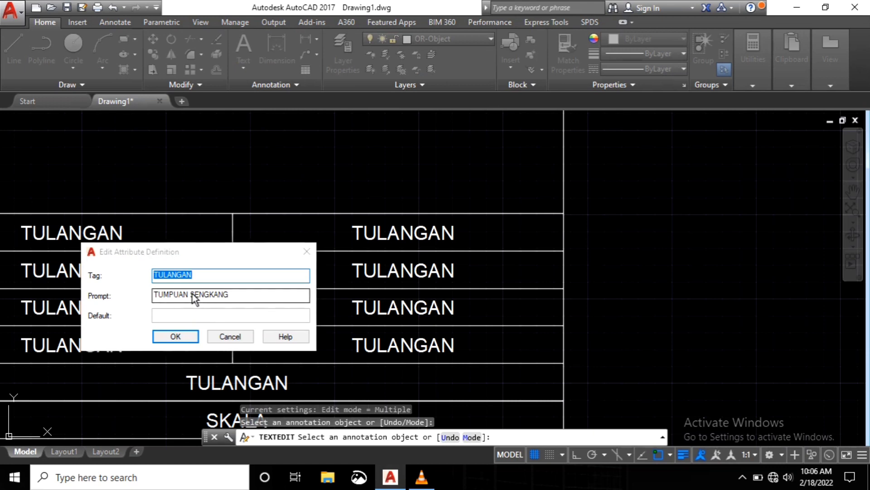
pyautogui.moveTo(191, 295); pyautogui.dragTo(109, 301)
pyautogui.press('BackSpace')
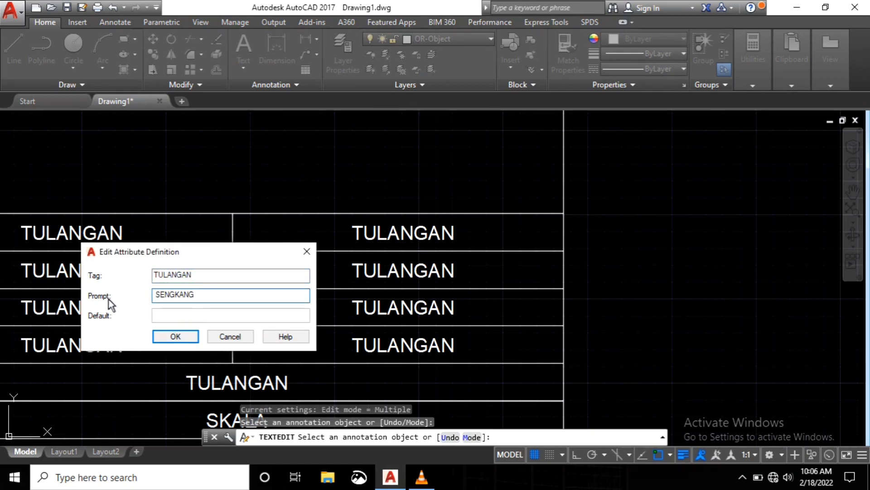
pyautogui.write('LAPANGAN')
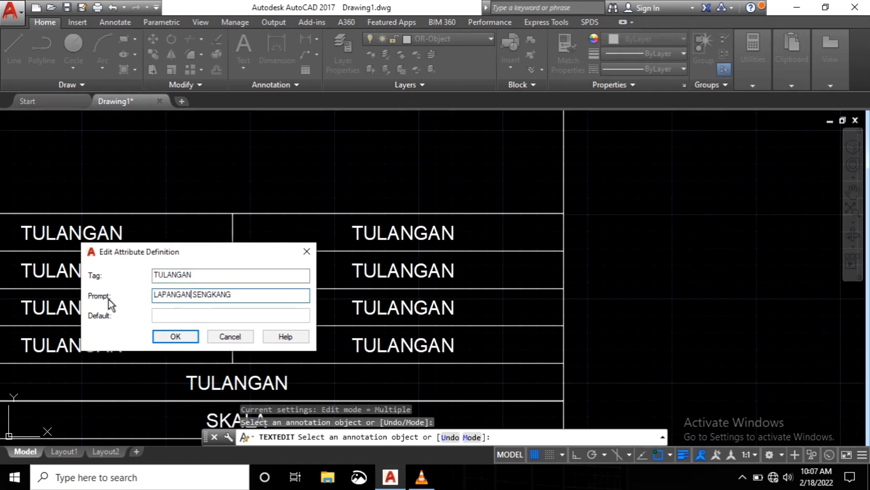
pyautogui.click(183, 337)
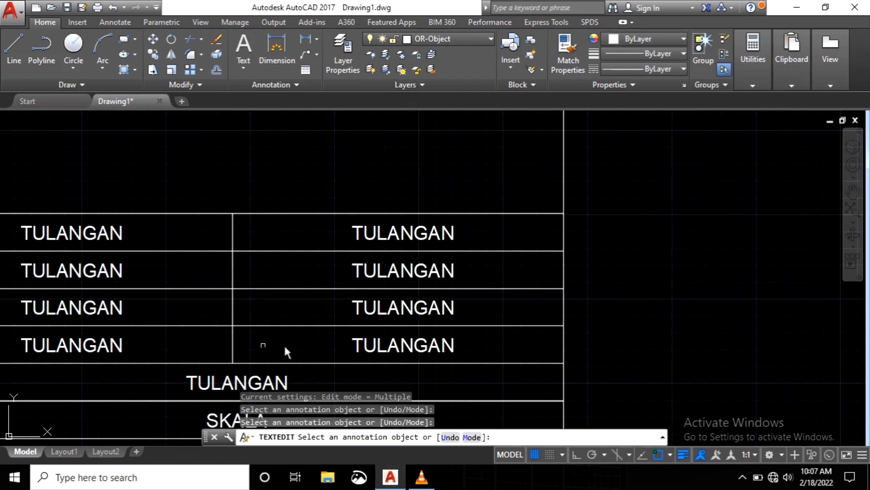
# Step: Set the prompt of the LAPANGAN column attribute in the TUL . TENGAH row to LAPANGAN TENGAH, recheck it and end text editing
pyautogui.click(355, 343)
pyautogui.moveTo(189, 295); pyautogui.dragTo(117, 305)
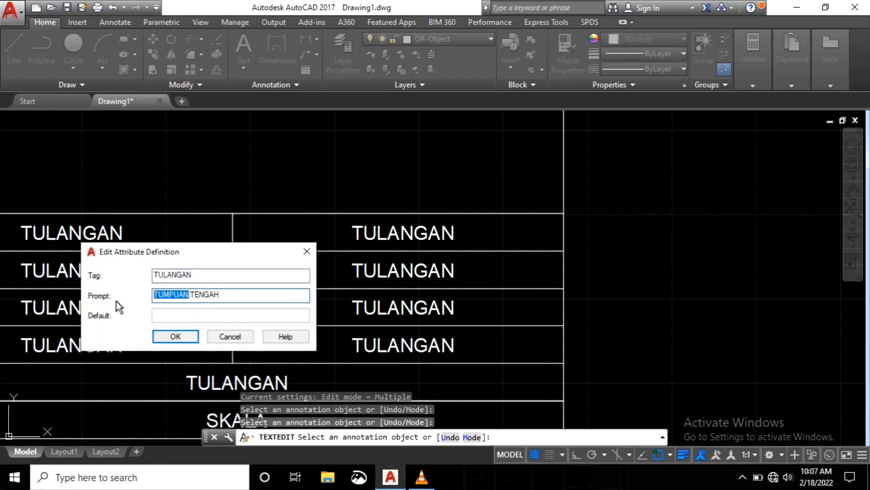
pyautogui.write('LAPANGAN')
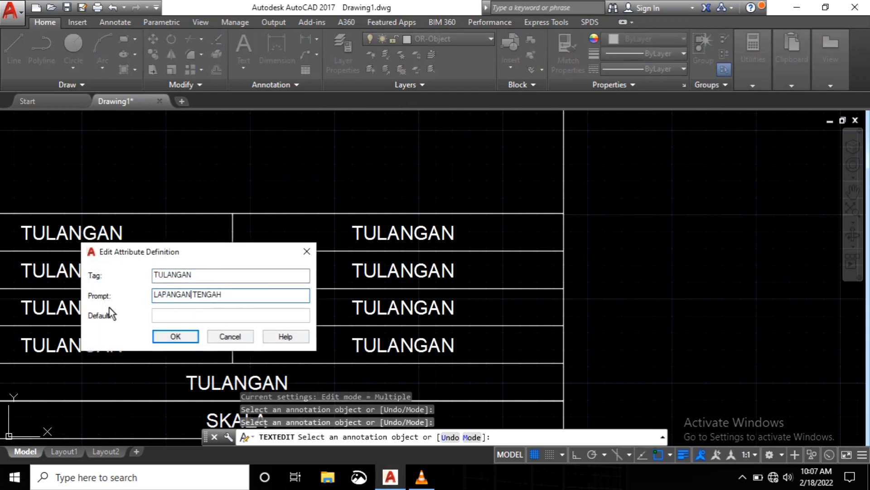
pyautogui.click(174, 336)
pyautogui.scroll(-3, 271, 318)
pyautogui.scroll(2, 322, 360)
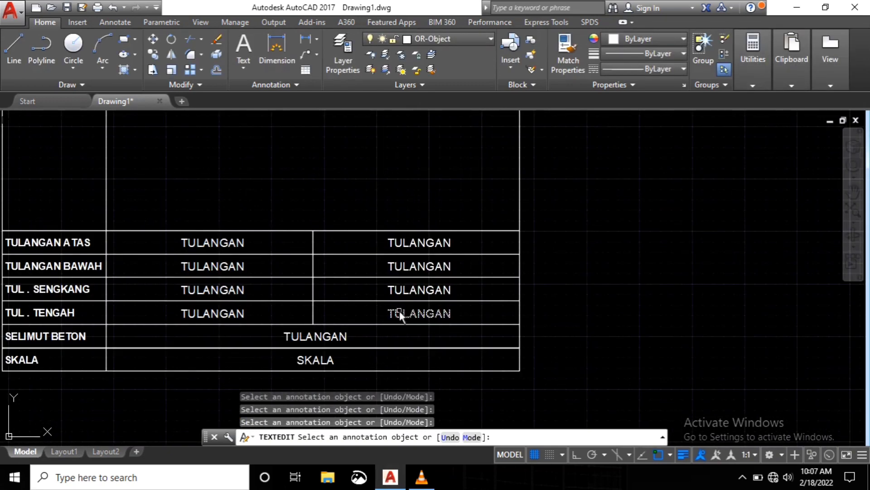
pyautogui.click(398, 314)
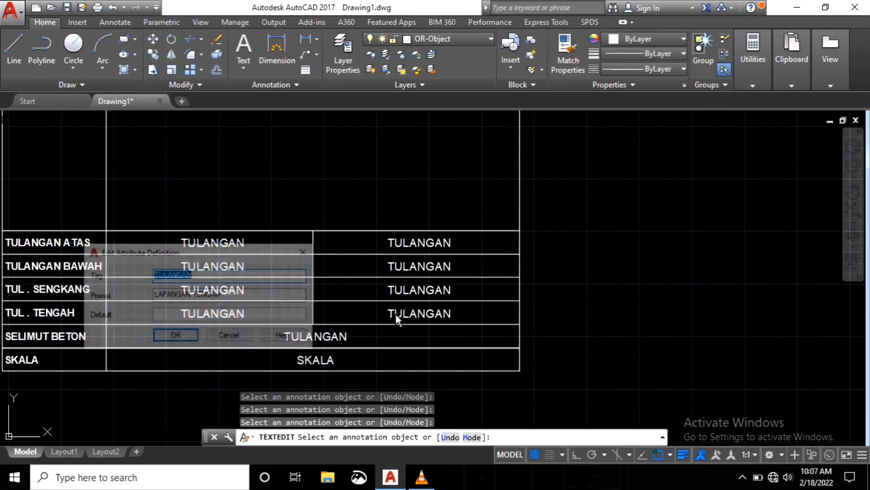
pyautogui.click(180, 337)
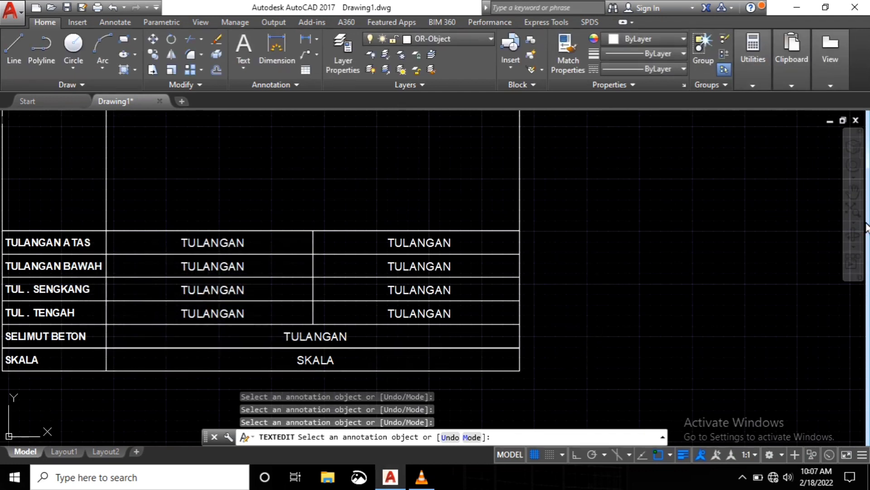
pyautogui.press('Escape')
pyautogui.scroll(-5, 568, 327)
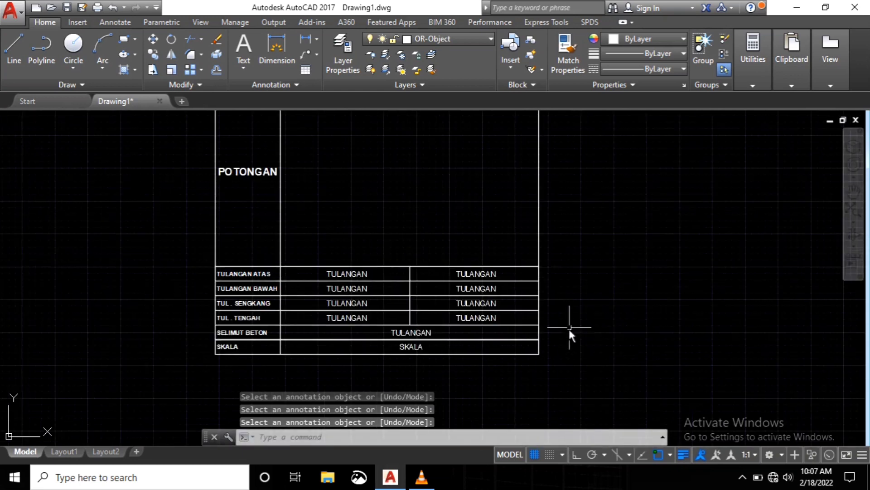
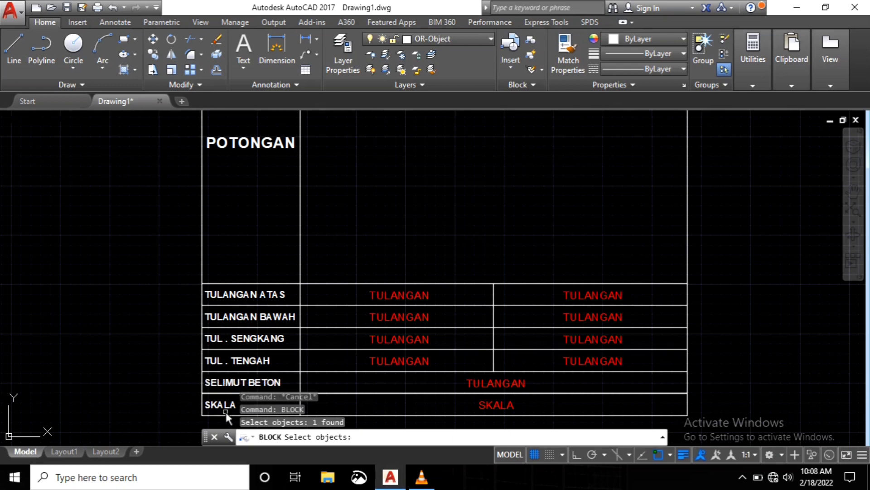
# Step: Add the four TUMPUAN column attributes to the block selection one by one, from TULANGAN ATAS down to TUL . TENGAH
pyautogui.scroll(3, 438, 305)
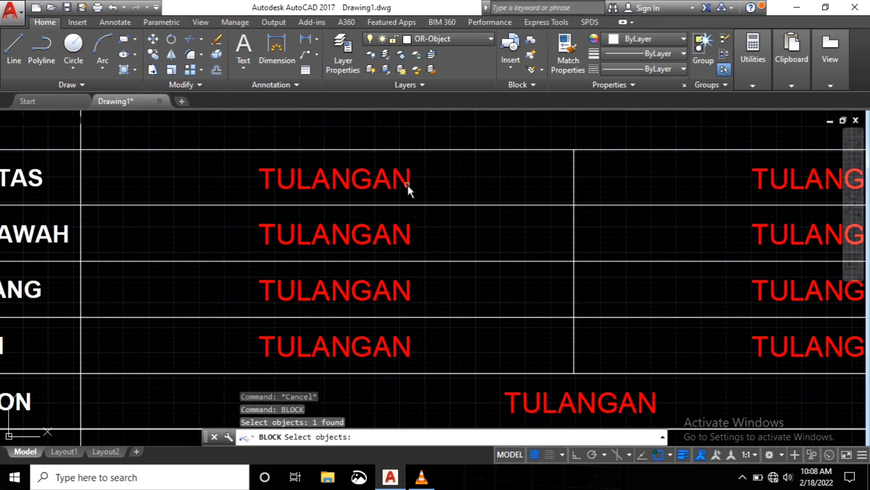
pyautogui.click(407, 183)
pyautogui.click(409, 236)
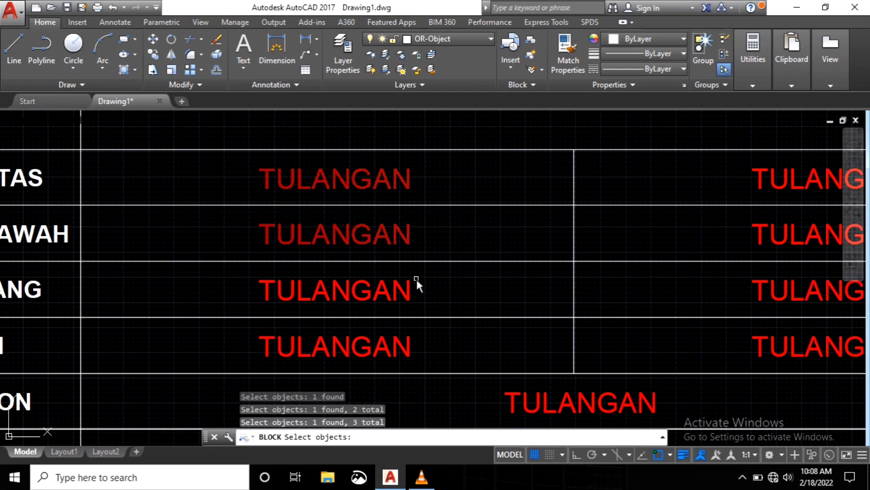
pyautogui.click(409, 288)
pyautogui.click(411, 340)
# Step: Add the four LAPANGAN column attributes to the block selection in order, from TULANGAN ATAS down to TUL . TENGAH
pyautogui.scroll(-4, 363, 297)
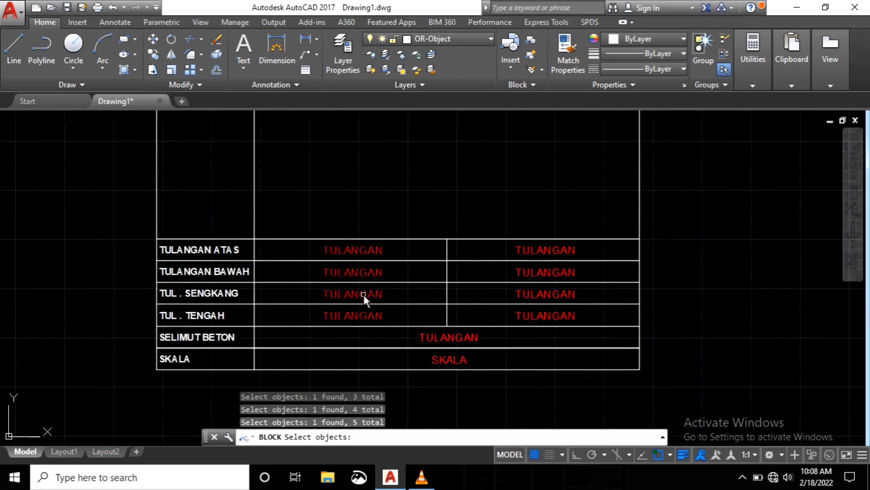
pyautogui.scroll(2, 573, 295)
pyautogui.click(570, 230)
pyautogui.click(570, 258)
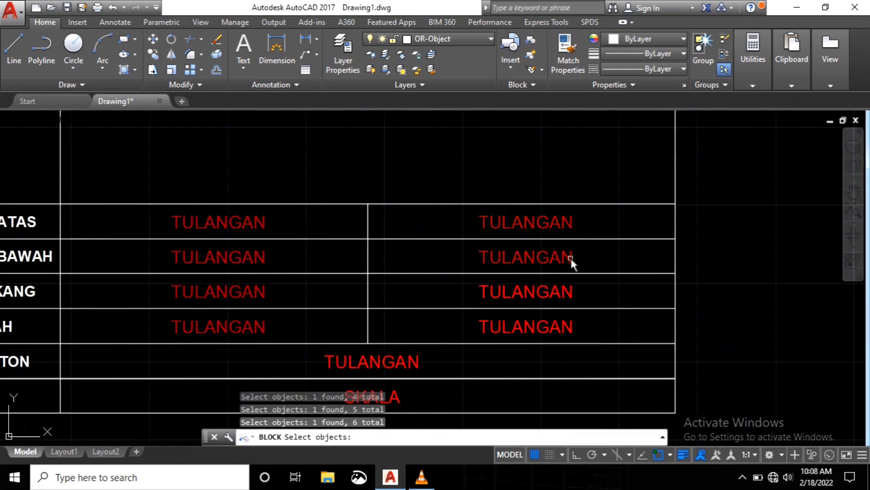
pyautogui.click(572, 293)
pyautogui.click(573, 325)
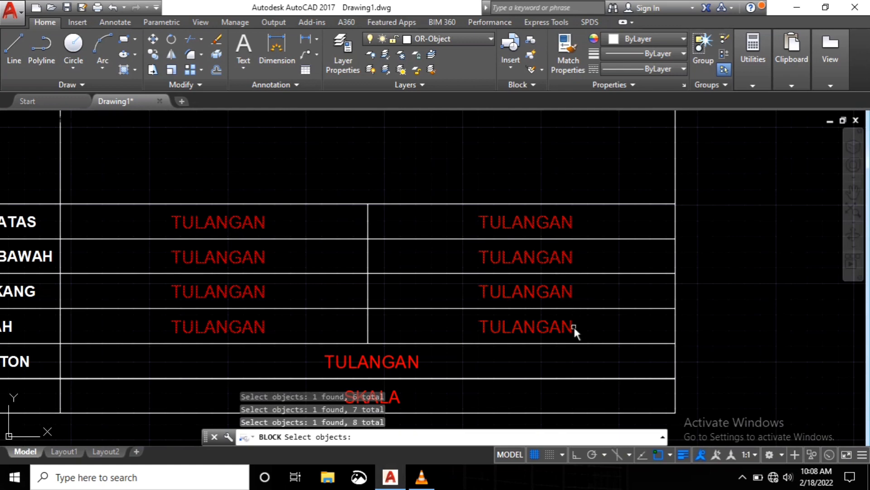
# Step: Add the SELIMUT BETON attribute and then the SKALA attribute to the block selection
pyautogui.scroll(-2, 574, 329)
pyautogui.scroll(2, 495, 331)
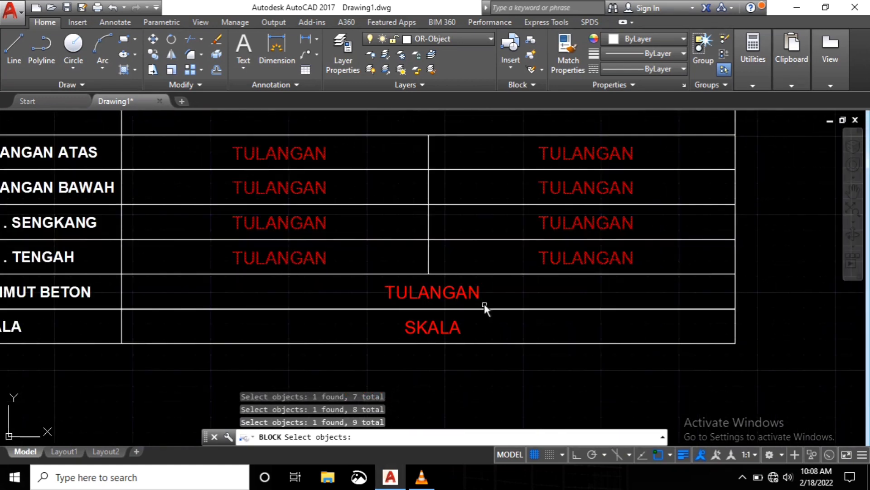
pyautogui.click(480, 298)
pyautogui.click(459, 328)
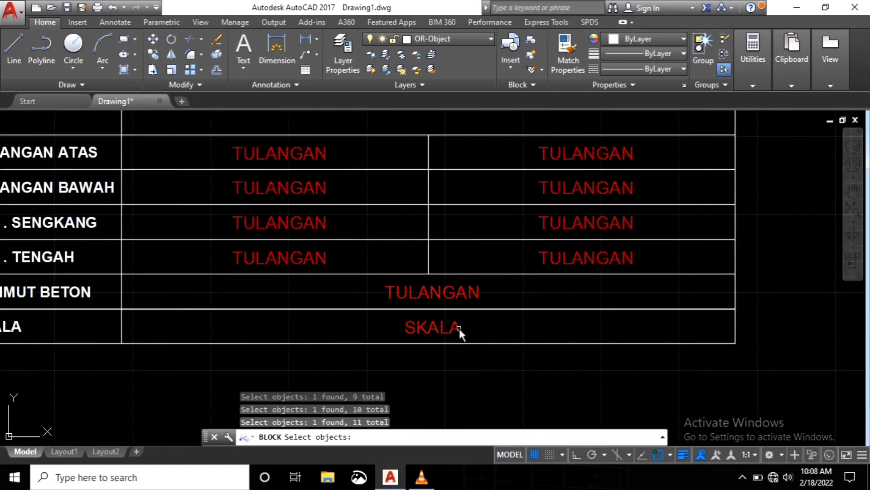
# Step: Add the row labels, horizontal lines and outer frame of the table to the block selection
pyautogui.scroll(-2, 459, 328)
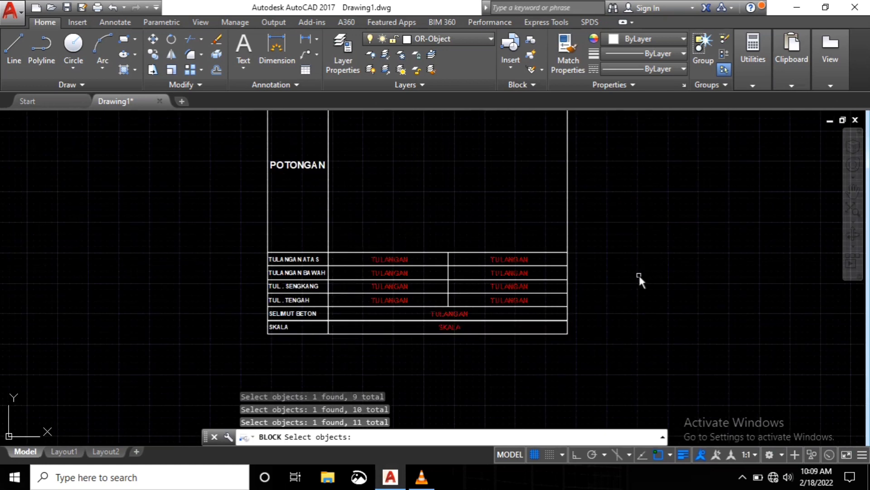
pyautogui.scroll(-2, 590, 294)
pyautogui.click(477, 144)
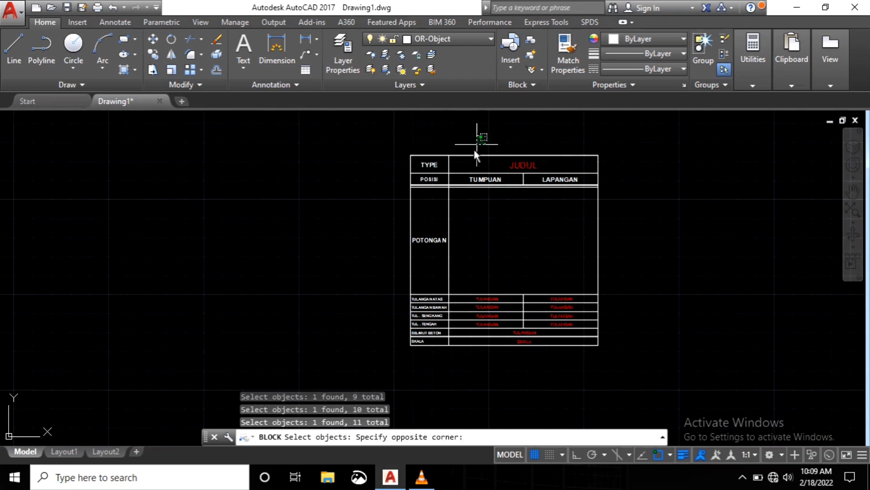
pyautogui.click(380, 238)
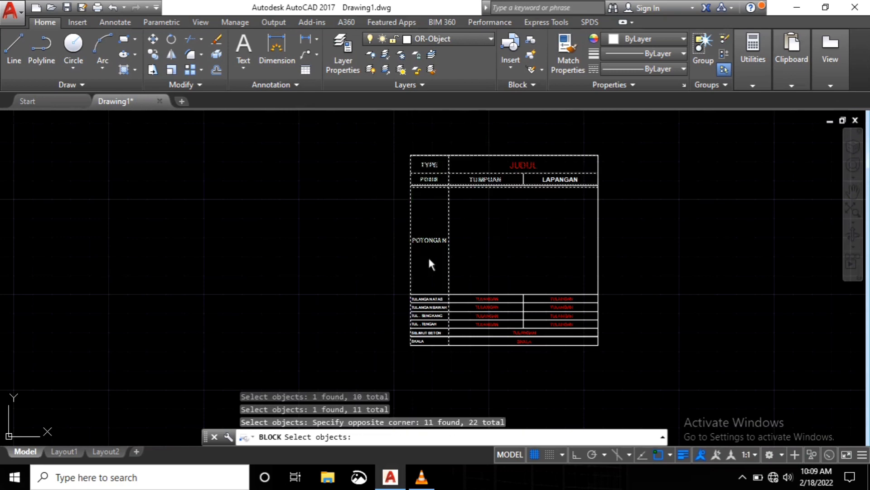
pyautogui.click(461, 242)
pyautogui.click(379, 363)
pyautogui.click(597, 172)
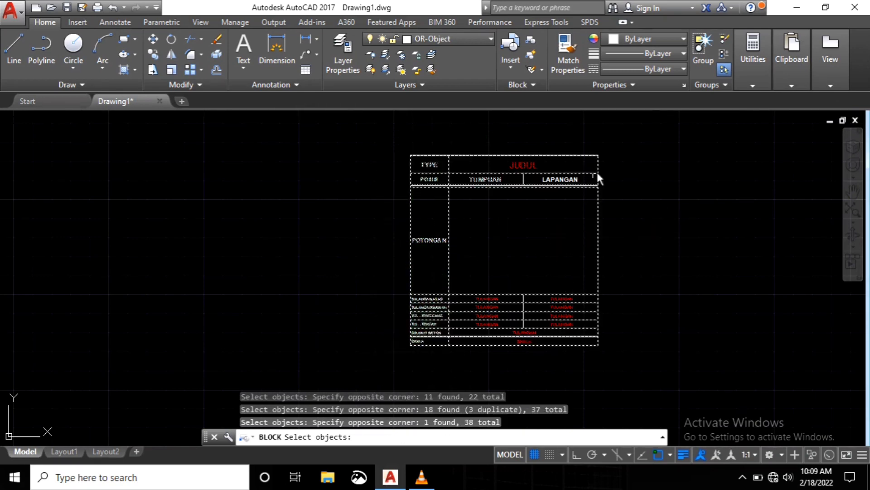
# Step: Add the LAPANGAN heading and the divider between TUMPUAN and LAPANGAN in the header to the block selection
pyautogui.scroll(3, 617, 146)
pyautogui.click(619, 146)
pyautogui.click(412, 236)
pyautogui.click(410, 237)
pyautogui.click(316, 295)
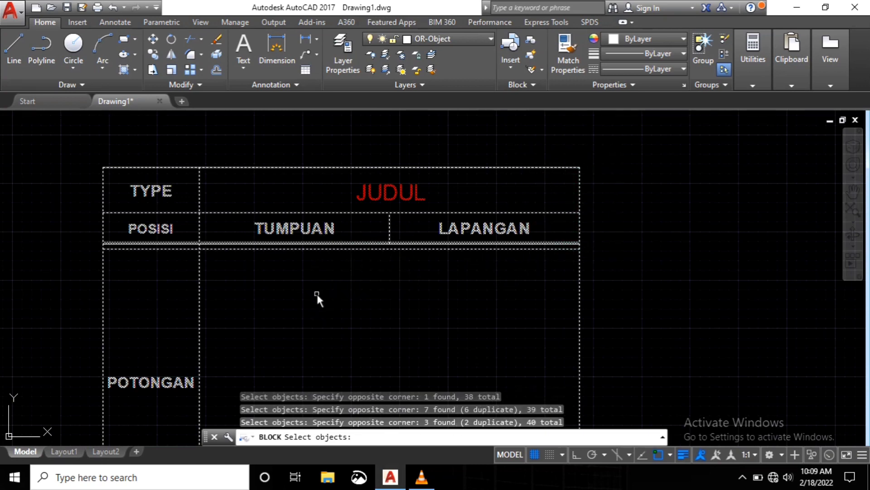
# Step: Add the divider between the TUMPUAN and LAPANGAN reinforcement cells and the lower-row lines to the block selection
pyautogui.scroll(-4, 317, 295)
pyautogui.moveTo(389, 369); pyautogui.dragTo(393, 309, button='middle')
pyautogui.scroll(4, 393, 309)
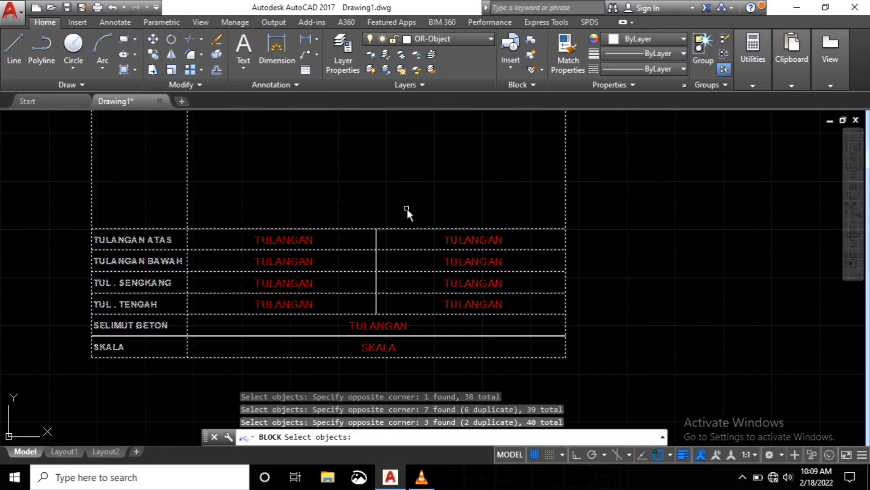
pyautogui.click(406, 209)
pyautogui.click(374, 262)
pyautogui.click(610, 297)
pyautogui.click(526, 363)
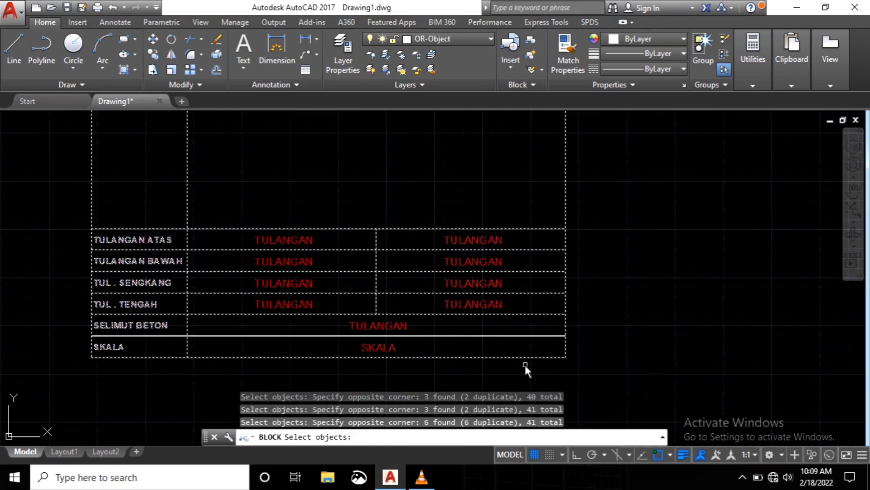
# Step: Recheck the block selection by selecting across the label column and header again for missed objects
pyautogui.scroll(5, 230, 336)
pyautogui.scroll(-8, 229, 333)
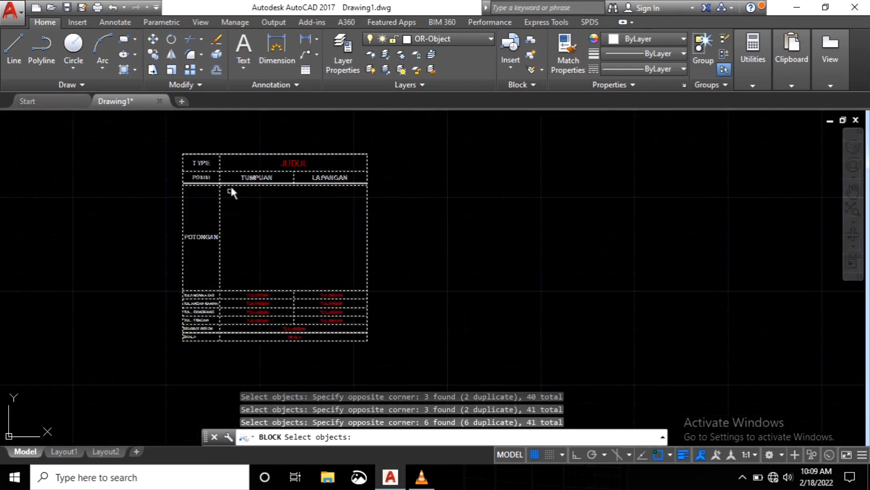
pyautogui.click(230, 143)
pyautogui.click(162, 340)
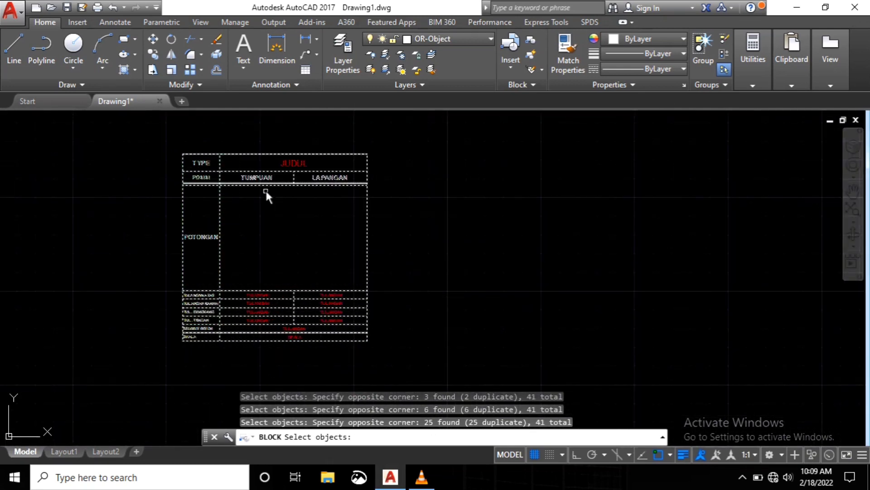
pyautogui.scroll(4, 268, 188)
pyautogui.click(357, 159)
pyautogui.click(287, 208)
pyautogui.scroll(-4, 291, 208)
pyautogui.scroll(4, 390, 317)
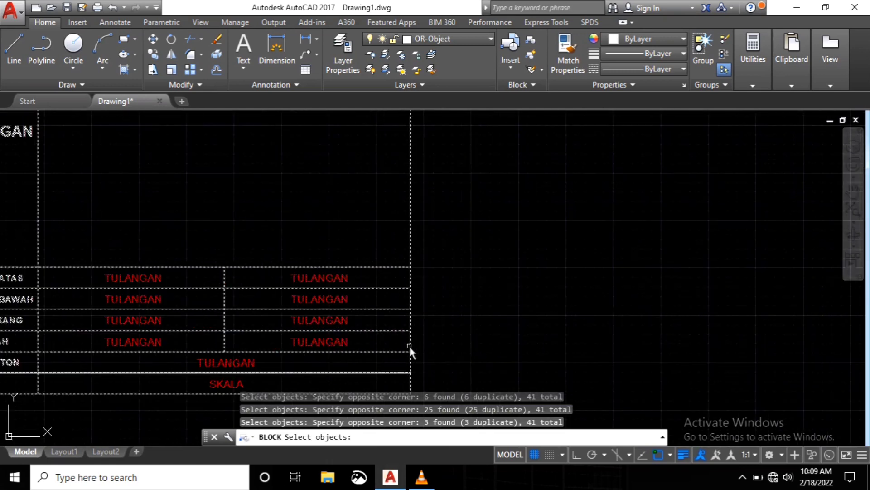
# Step: Select across the table's right edge once more and create the block TABEL, converting the selected objects
pyautogui.scroll(-6, 454, 227)
pyautogui.click(457, 160)
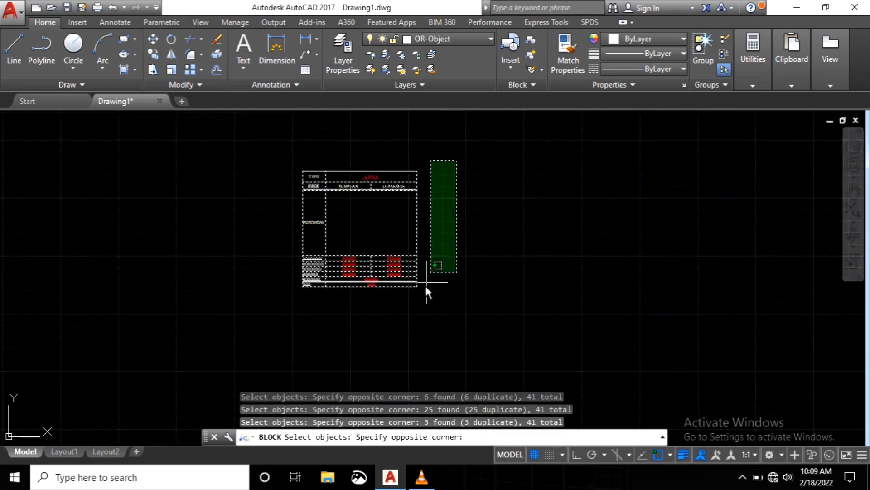
pyautogui.click(408, 314)
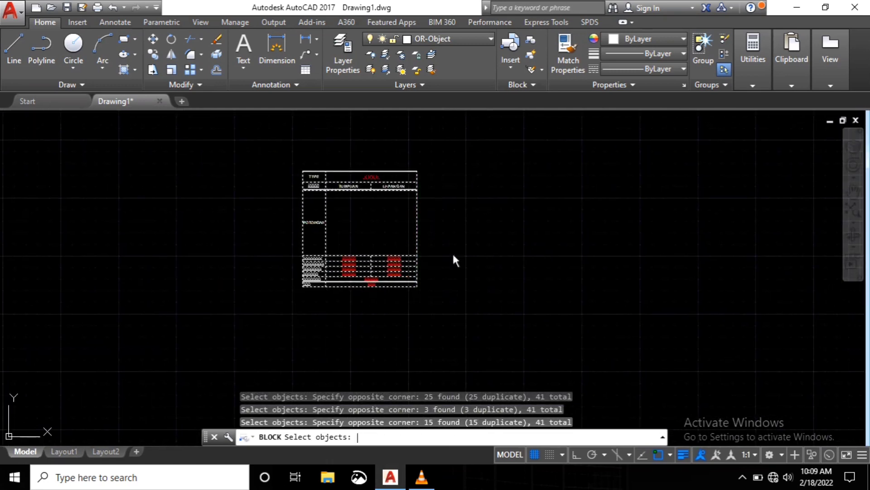
pyautogui.press('Return')
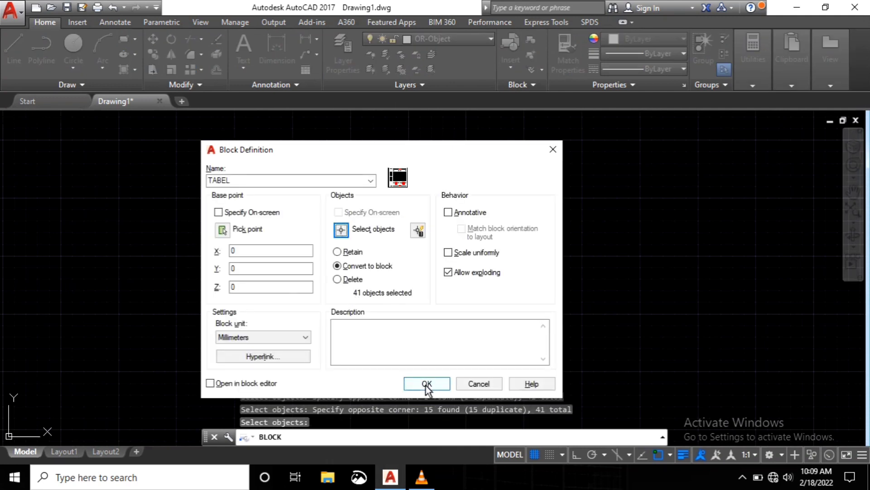
pyautogui.click(420, 385)
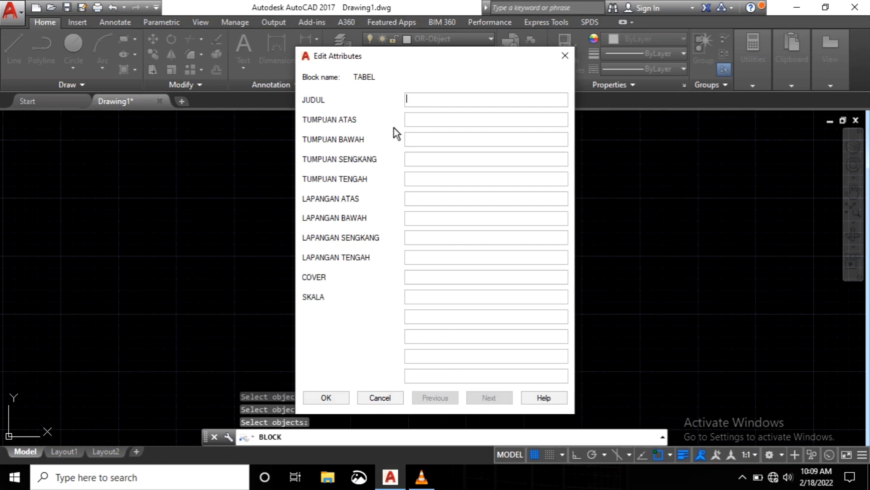
# Step: Set the JUDUL attribute to JUDUL DETAIL and the TUMPUAN ATAS, BAWAH and SENGKANG attributes to TULANGAN
pyautogui.write('JUDUL DETAIL')
pyautogui.click(421, 124)
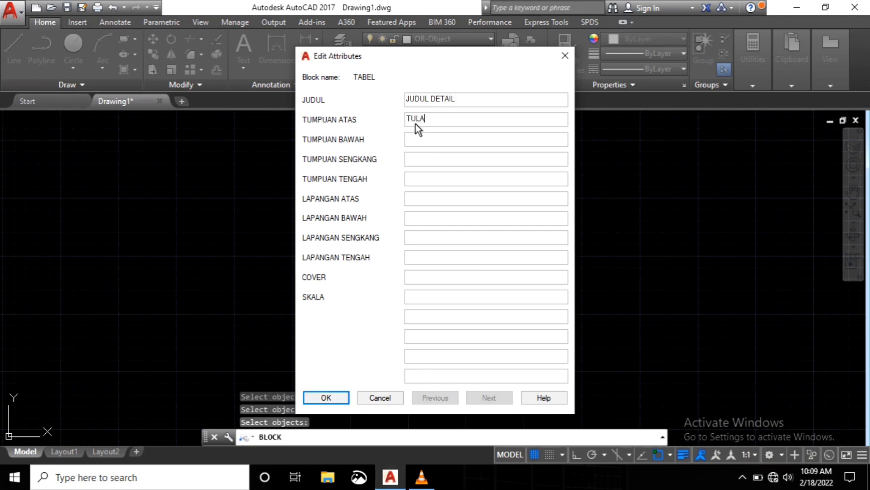
pyautogui.write('TULANGAN')
pyautogui.moveTo(451, 117); pyautogui.dragTo(378, 118)
pyautogui.hotkey('ctrl', 'c')
pyautogui.click(433, 143)
pyautogui.click(408, 158)
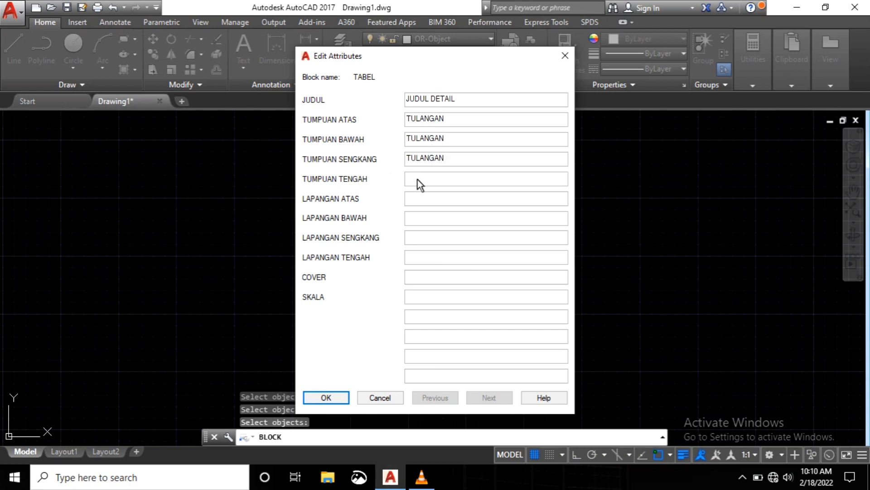
# Step: Fill in TULANGAN for the TUMPUAN TENGAH attribute and all four LAPANGAN attributes
pyautogui.click(450, 200)
pyautogui.hotkey('ctrl', 'v')
pyautogui.click(436, 219)
pyautogui.hotkey('ctrl', 'v')
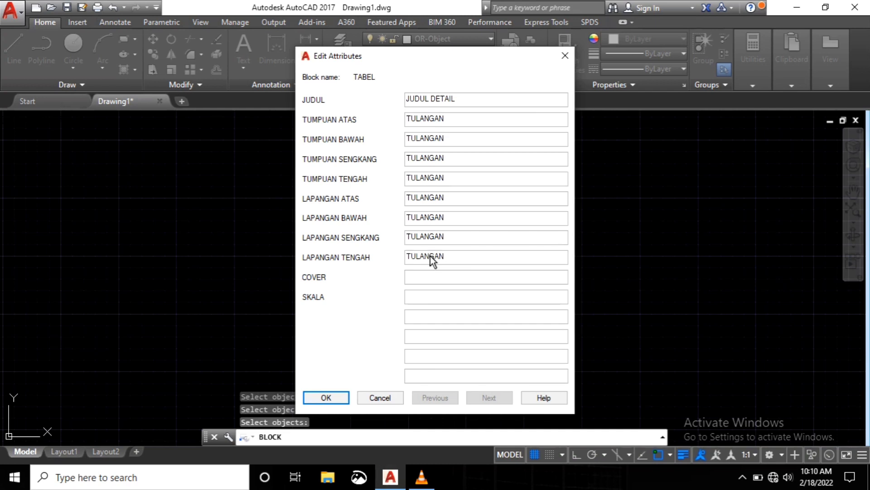
# Step: Set the COVER attribute to COVER and the SKALA attribute to SKALA, and confirm the attribute values
pyautogui.click(439, 278)
pyautogui.write('COVER')
pyautogui.click(420, 302)
pyautogui.write('SKALA')
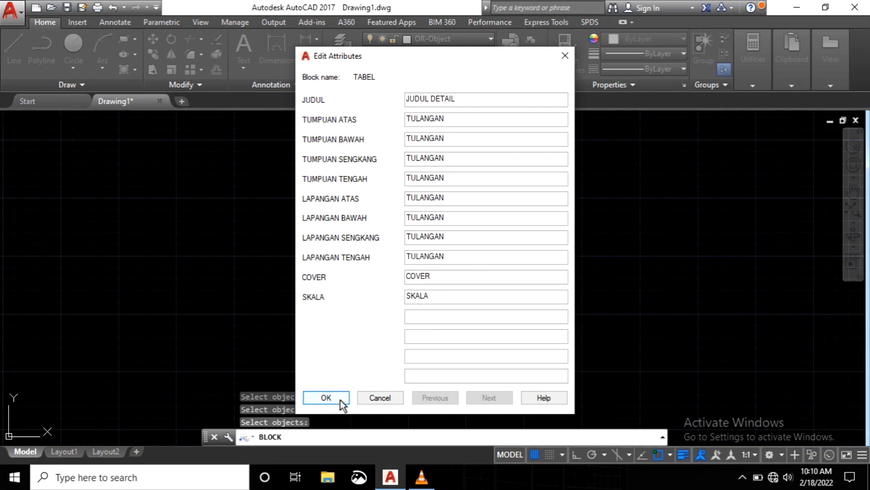
pyautogui.click(325, 398)
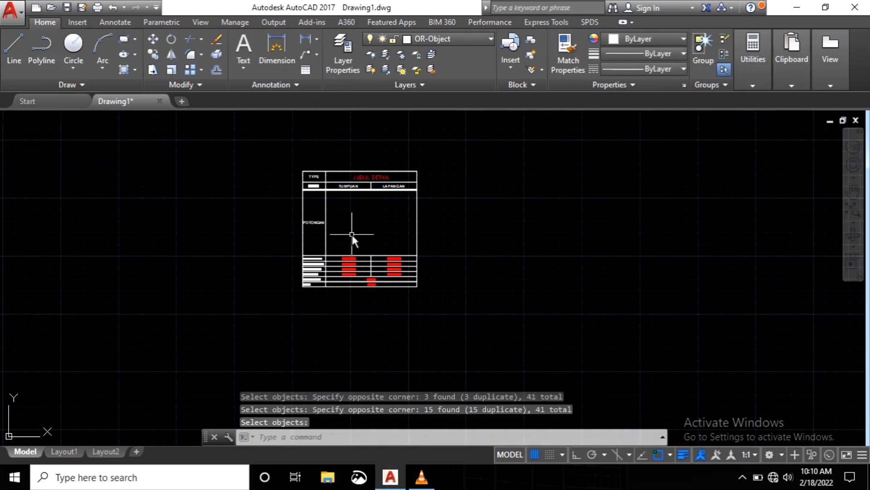
# Step: Inspect the table block and review its full list of tags, prompts and values in the Enhanced Attribute Editor
pyautogui.scroll(4, 351, 234)
pyautogui.scroll(-5, 351, 235)
pyautogui.scroll(3, 381, 266)
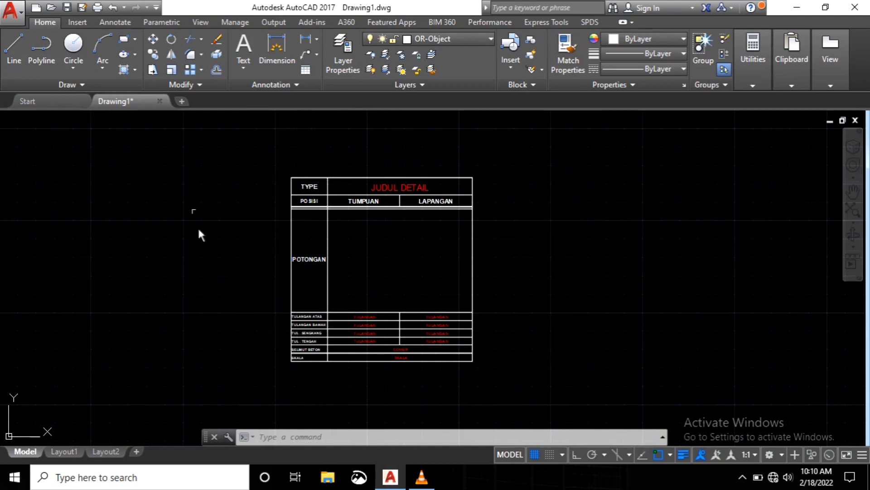
pyautogui.scroll(4, 300, 311)
pyautogui.scroll(-4, 312, 285)
pyautogui.scroll(2, 463, 255)
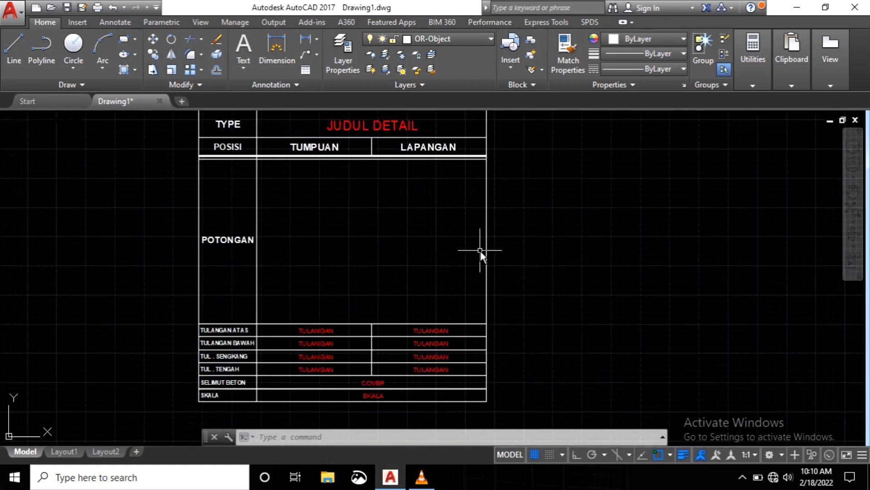
pyautogui.click(484, 248)
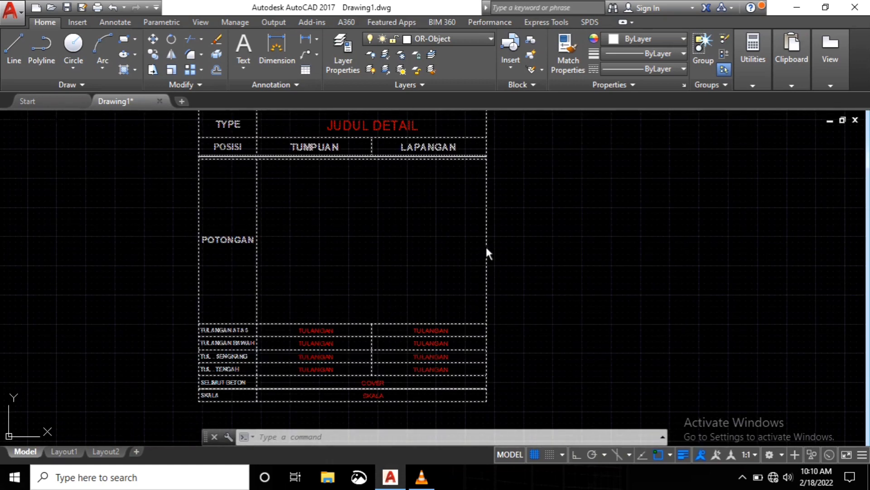
pyautogui.doubleClick(480, 248)
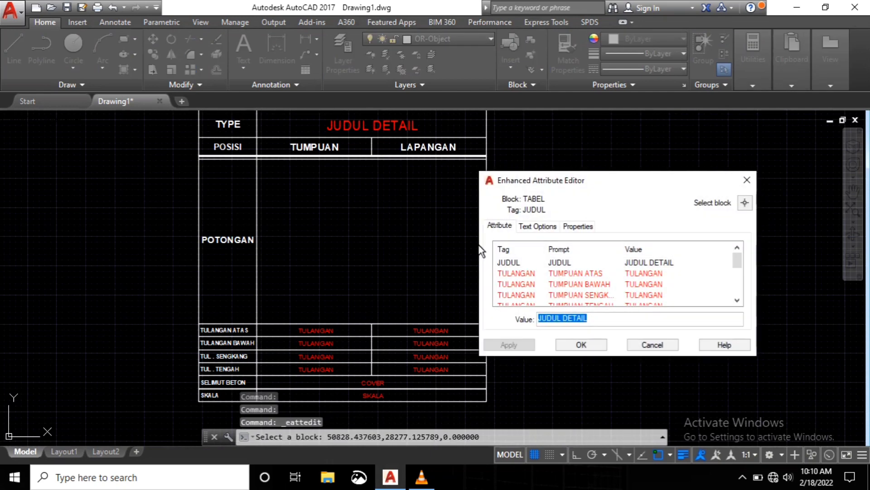
pyautogui.scroll(-3, 560, 281)
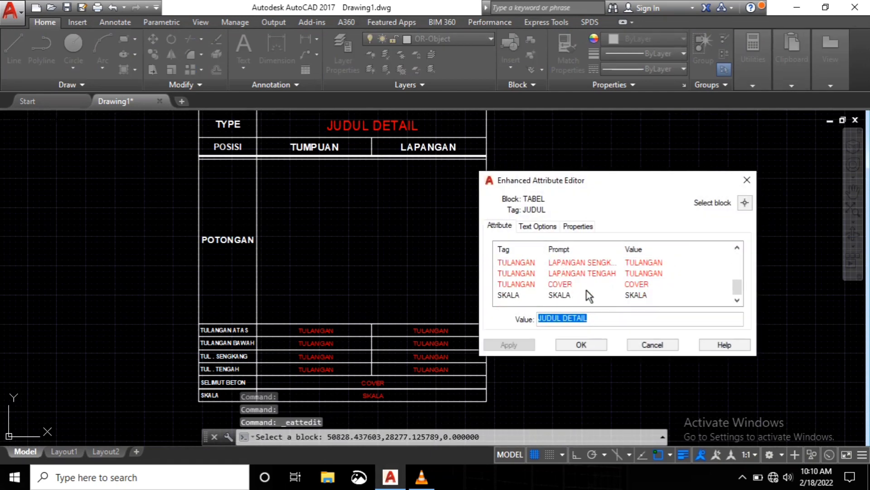
pyautogui.scroll(3, 589, 290)
pyautogui.scroll(-3, 601, 289)
pyautogui.scroll(3, 567, 293)
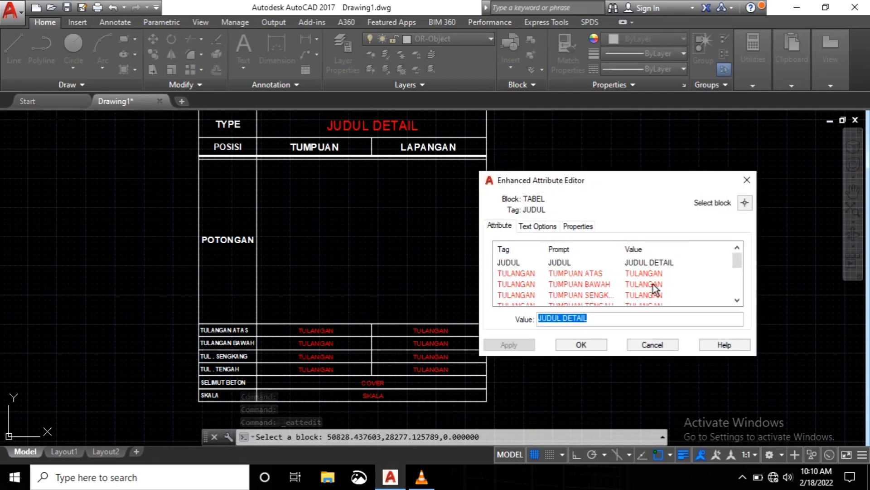
pyautogui.scroll(-3, 621, 294)
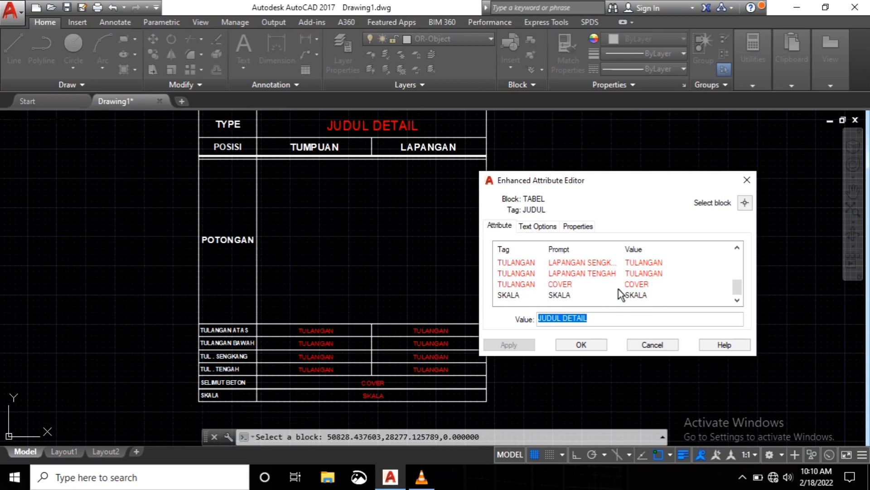
pyautogui.click(592, 344)
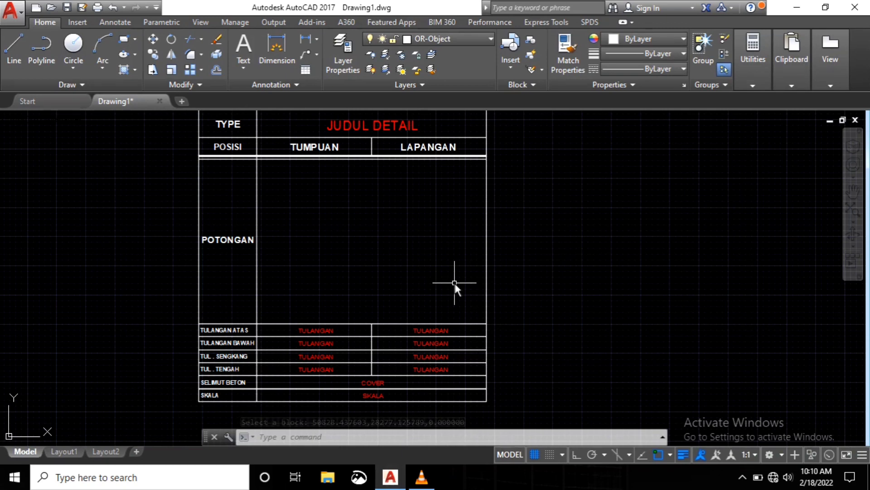
# Step: Examine the table block's row labels, reinforcement cells and POTONGAN area up close
pyautogui.scroll(-4, 428, 257)
pyautogui.scroll(8, 388, 325)
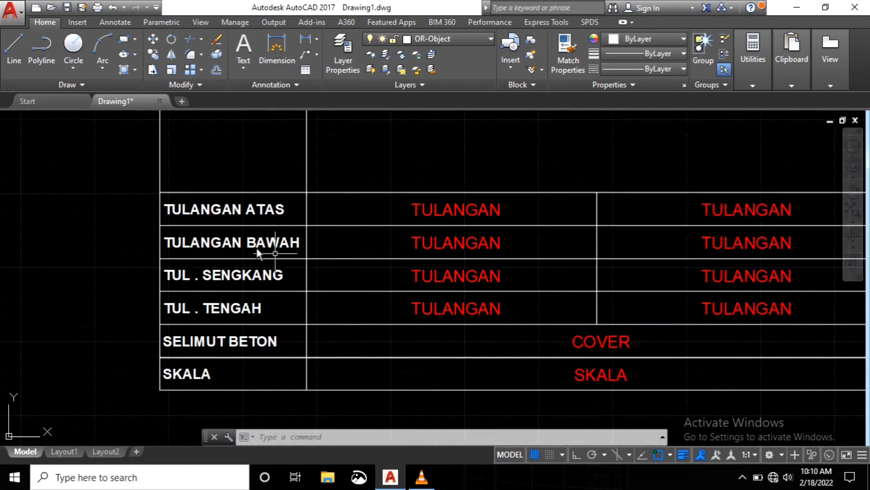
pyautogui.scroll(-5, 305, 371)
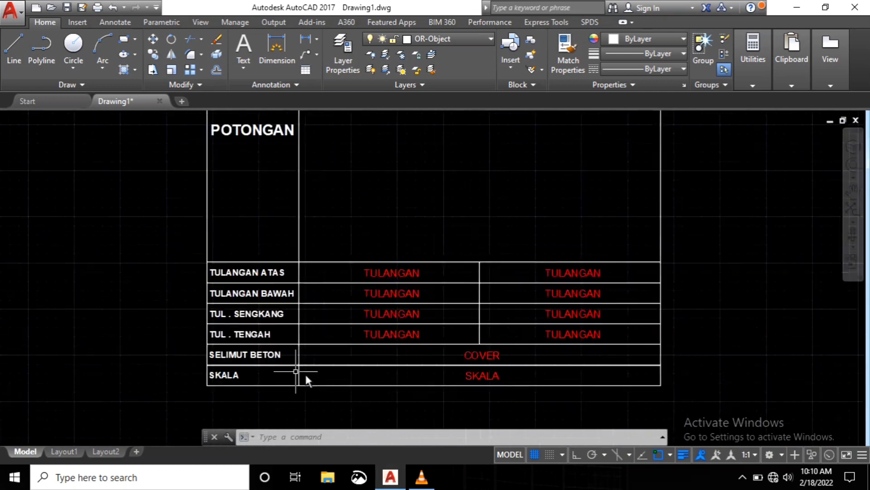
pyautogui.scroll(3, 259, 344)
pyautogui.scroll(-5, 259, 344)
pyautogui.scroll(4, 273, 272)
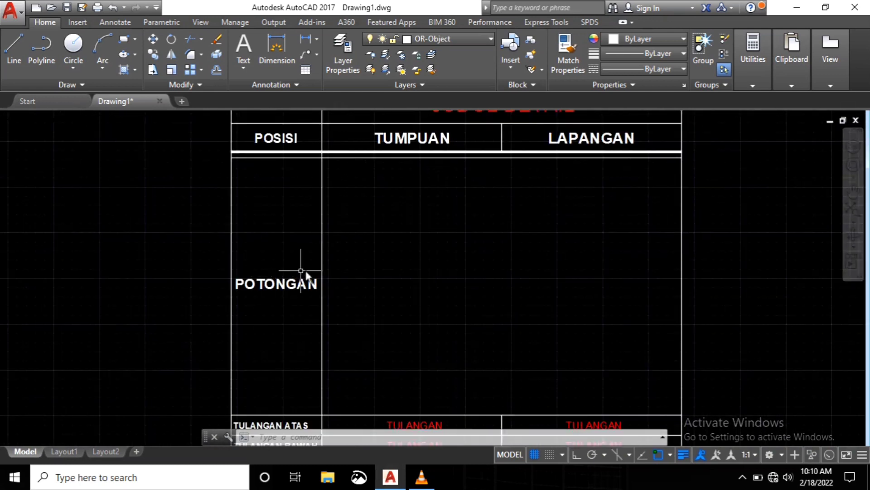
pyautogui.scroll(-3, 301, 272)
pyautogui.scroll(2, 309, 349)
pyautogui.scroll(4, 302, 351)
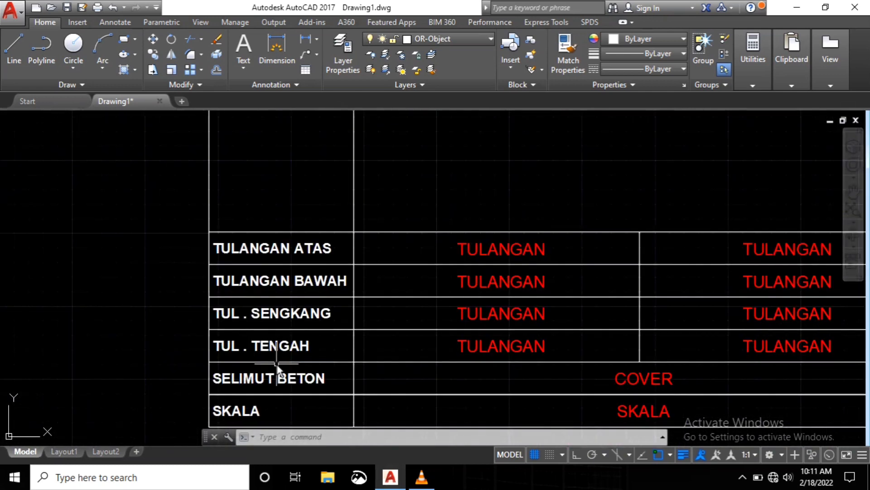
pyautogui.scroll(-4, 278, 365)
pyautogui.scroll(1, 335, 354)
pyautogui.scroll(-4, 326, 291)
pyautogui.scroll(6, 325, 299)
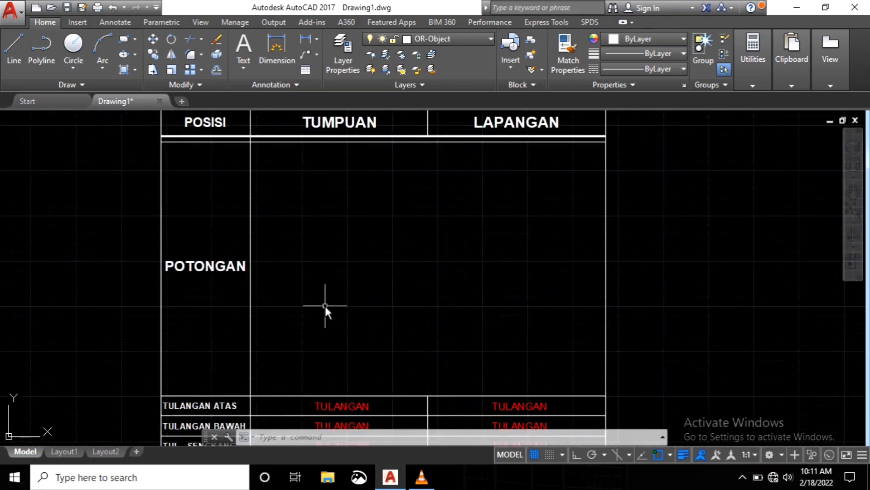
pyautogui.moveTo(325, 307); pyautogui.dragTo(351, 305, button='middle')
pyautogui.scroll(-2, 401, 293)
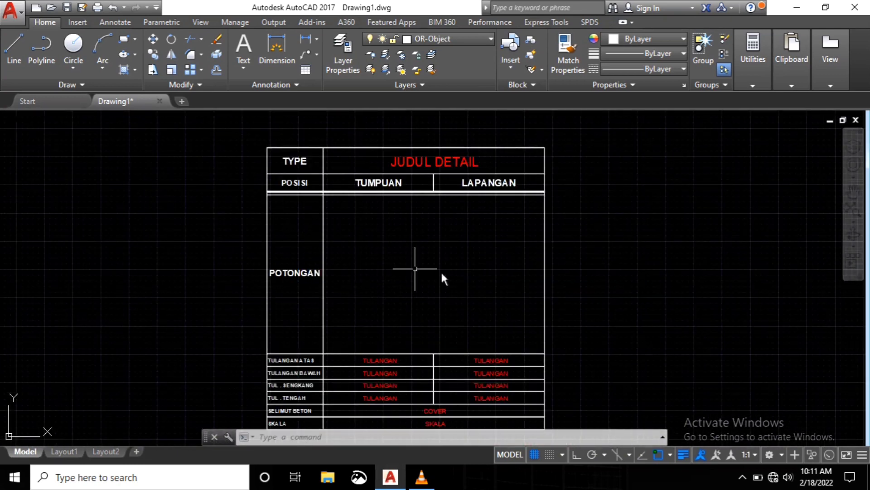
# Step: Make OR-Concrete Detail the current layer
pyautogui.click(488, 43)
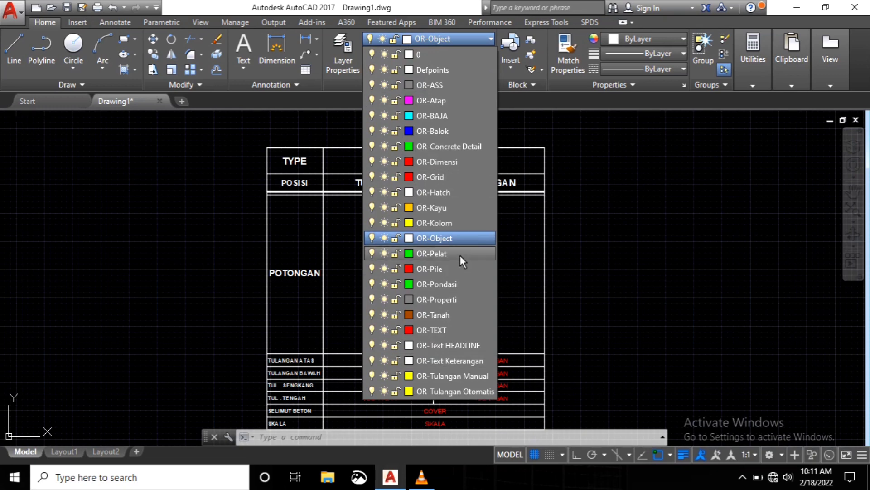
pyautogui.click(450, 148)
pyautogui.moveTo(440, 301); pyautogui.dragTo(409, 254, button='middle')
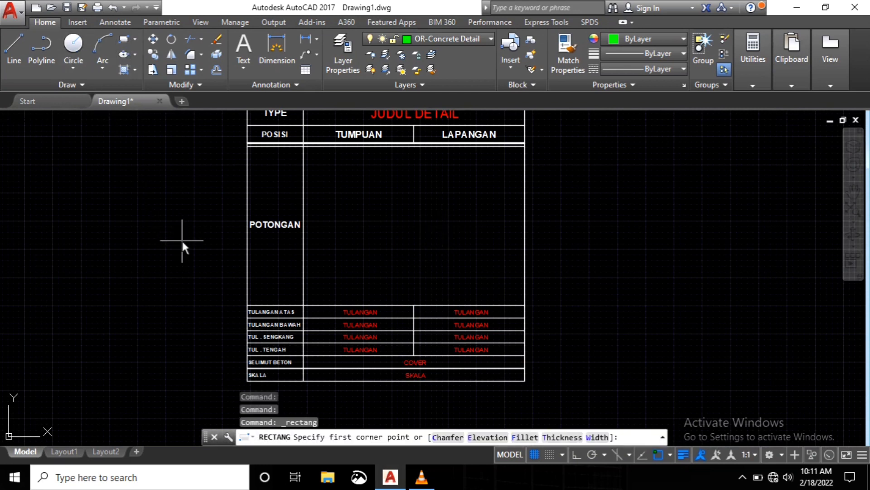
# Step: Draw a 200 by 400 rectangle in the empty area beside the table as the beam section outline
pyautogui.scroll(4, 178, 241)
pyautogui.moveTo(173, 242); pyautogui.dragTo(458, 286, button='middle')
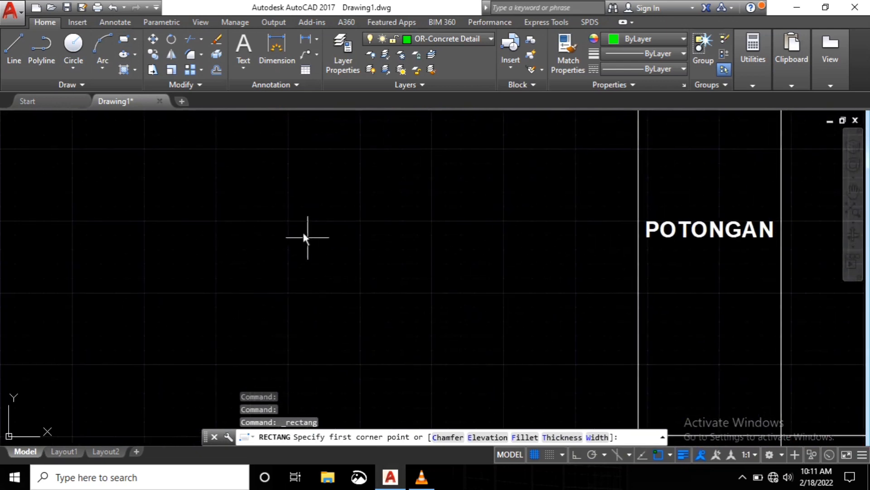
pyautogui.click(288, 210)
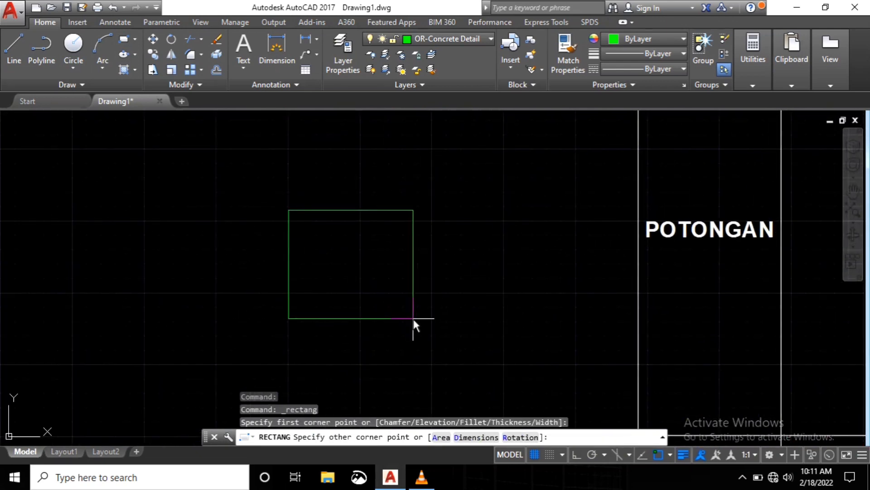
pyautogui.press('F8')
pyautogui.write('@')
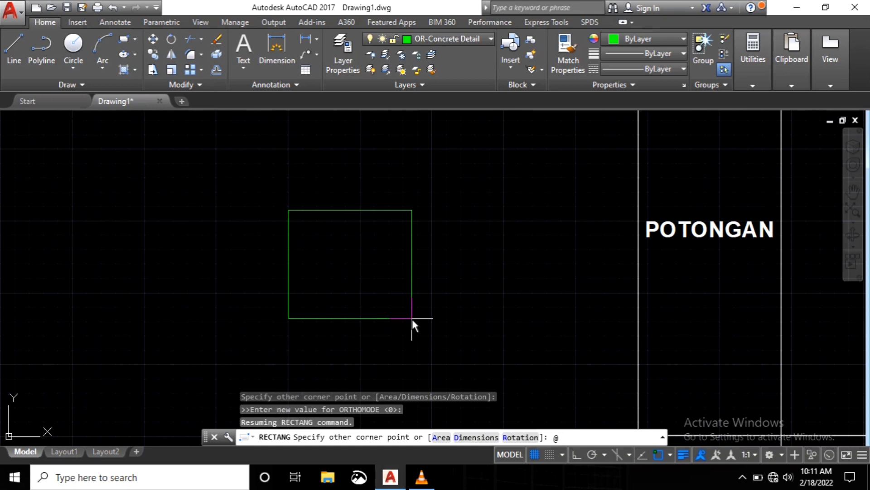
pyautogui.write('200,400')
pyautogui.press('Return')
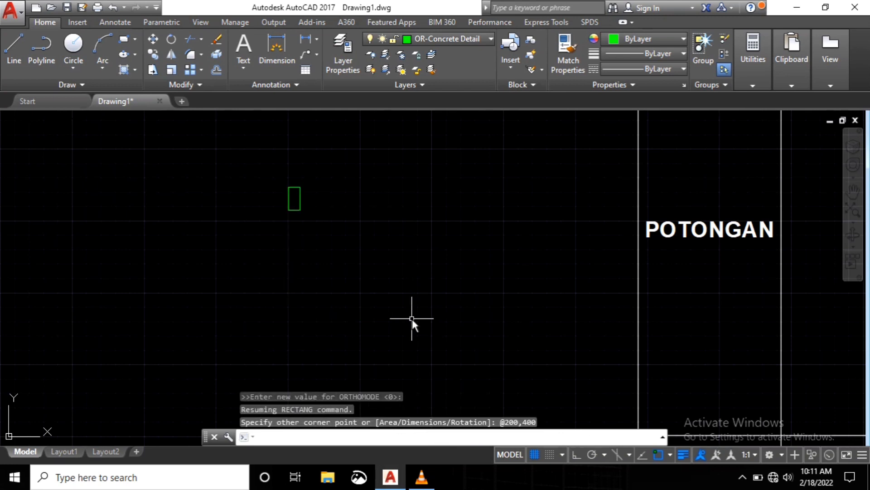
# Step: Offset the beam outline 30 inward to form the concrete cover line
pyautogui.scroll(4, 291, 188)
pyautogui.scroll(4, 220, 230)
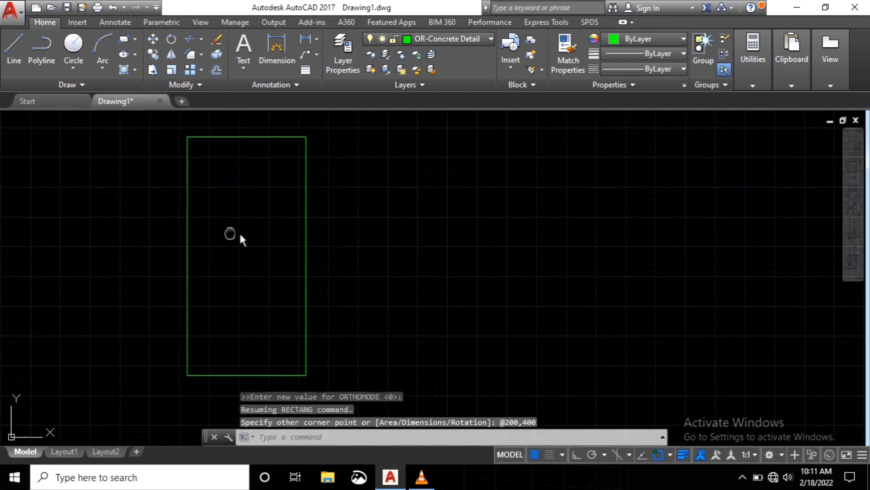
pyautogui.moveTo(230, 233); pyautogui.dragTo(297, 229, button='middle')
pyautogui.write('o')
pyautogui.press('Return')
pyautogui.write('30')
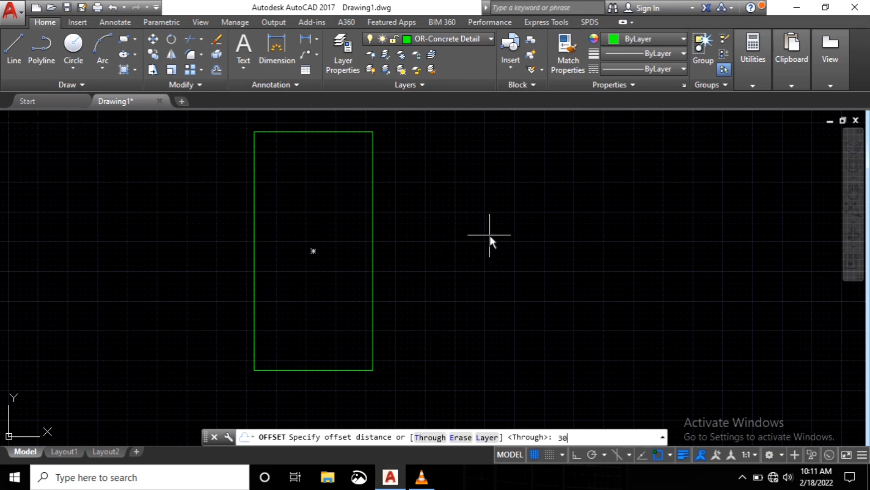
pyautogui.press('Return')
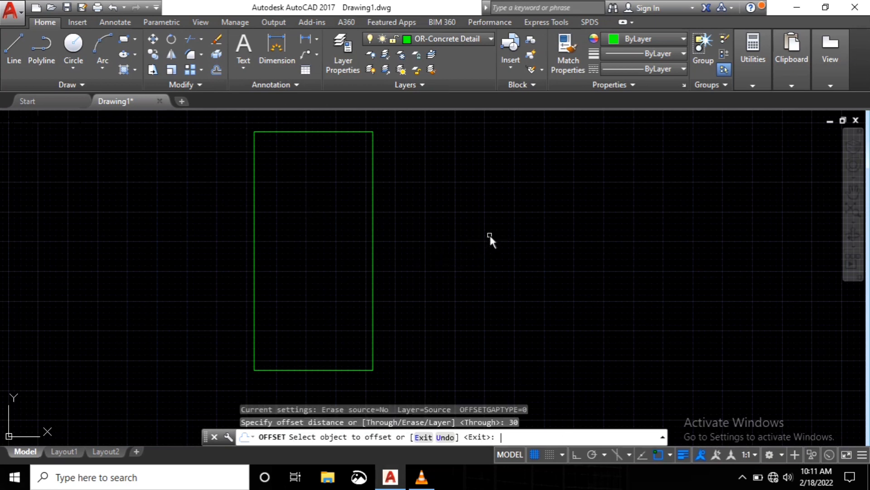
pyautogui.click(373, 172)
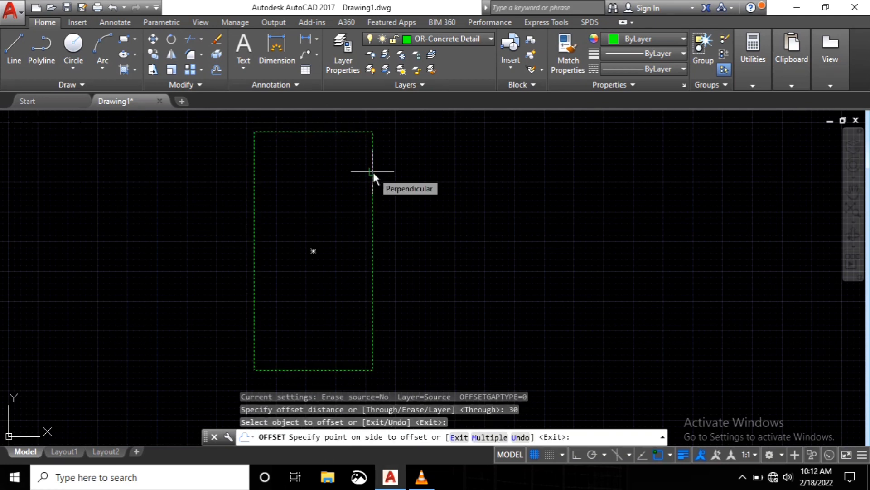
pyautogui.click(341, 179)
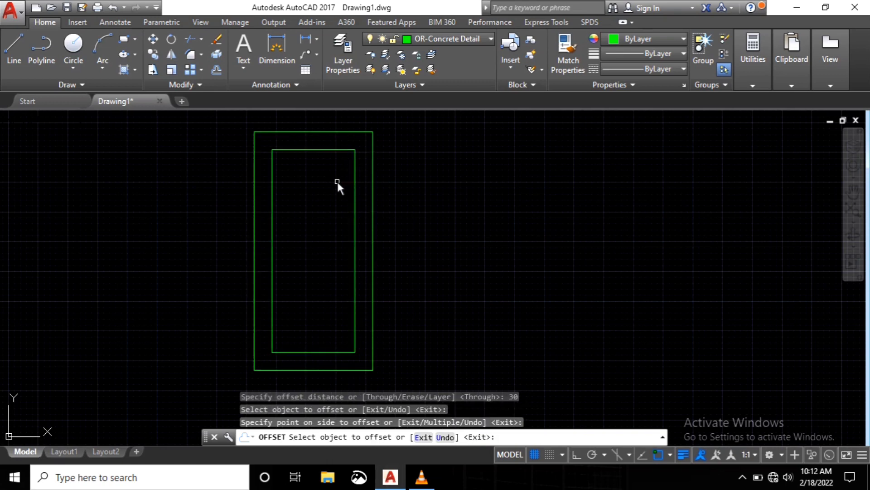
pyautogui.press('Return')
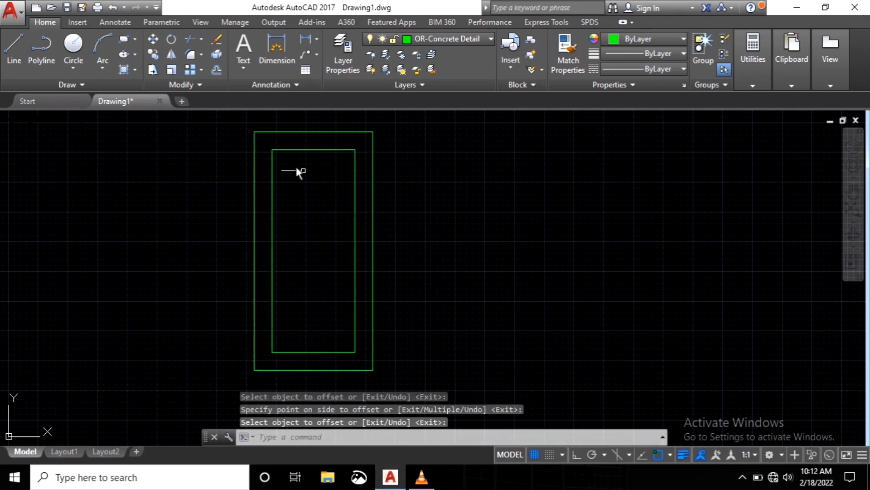
# Step: Offset the inner rectangle 8 further inward to give the stirrup its thickness
pyautogui.scroll(-2, 295, 165)
pyautogui.scroll(4, 310, 159)
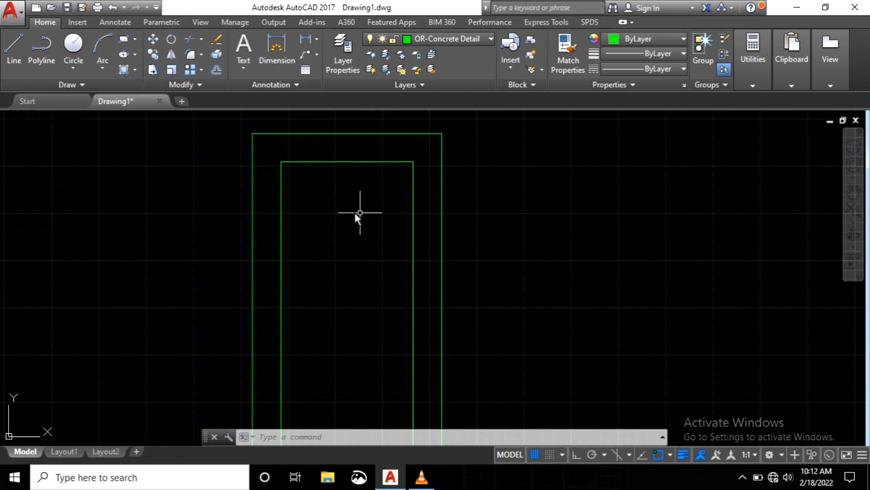
pyautogui.scroll(4, 274, 147)
pyautogui.scroll(-2, 270, 200)
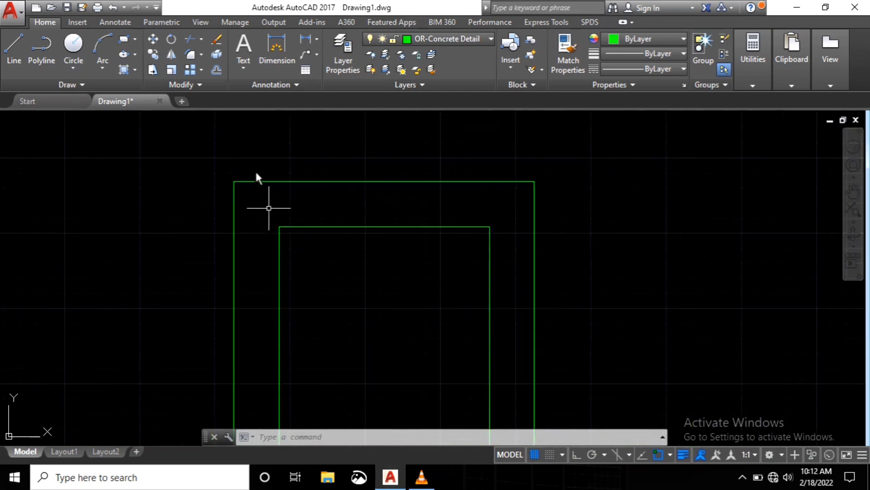
pyautogui.click(217, 70)
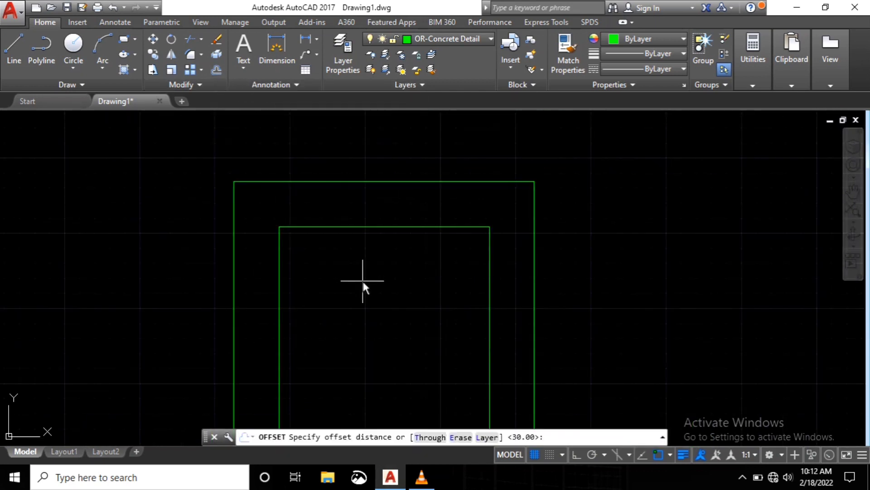
pyautogui.write('8')
pyautogui.press('Return')
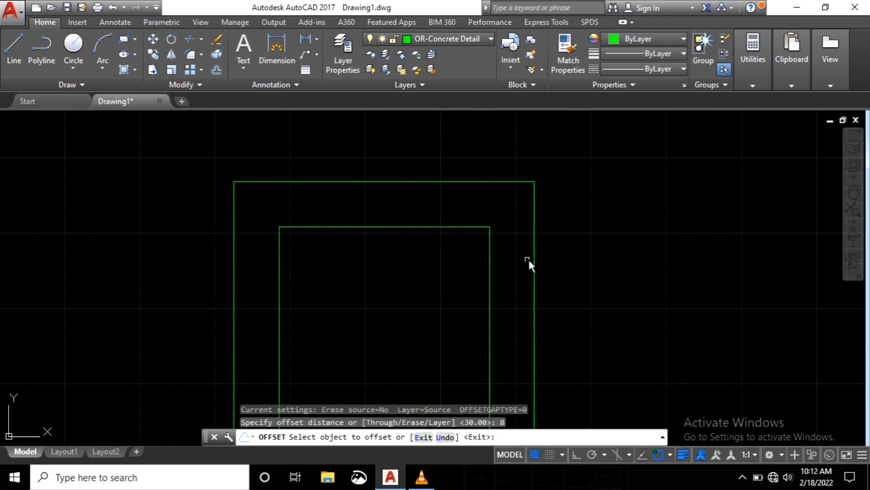
pyautogui.click(489, 263)
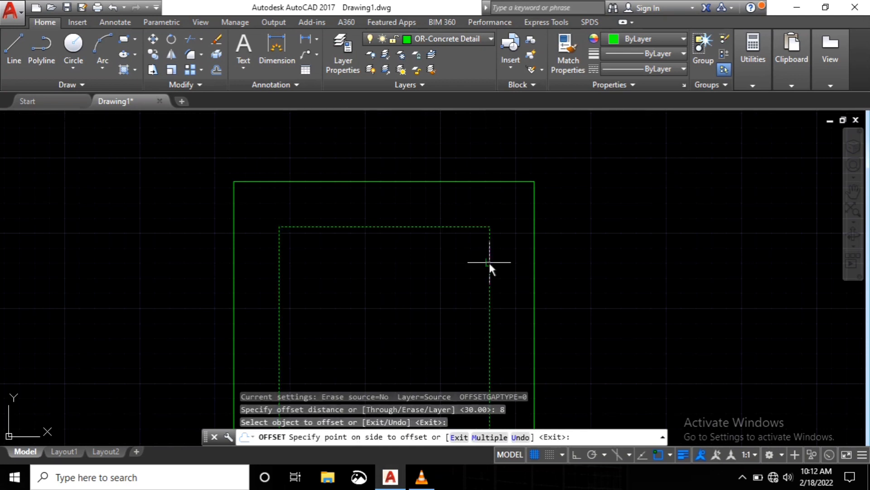
pyautogui.click(421, 281)
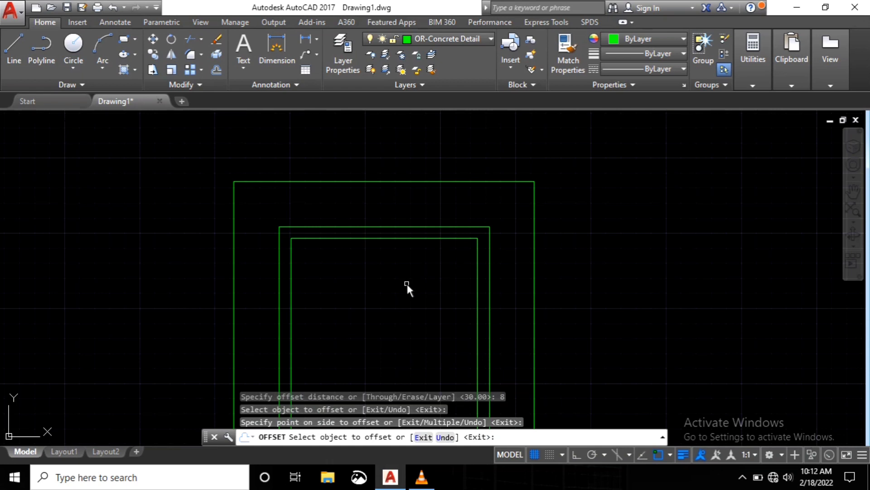
pyautogui.press('Return')
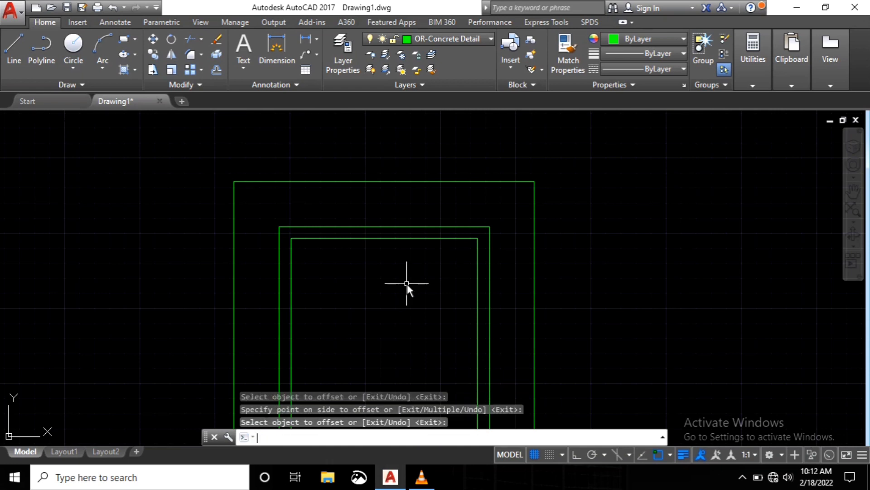
# Step: Examine the nested rectangles of the beam section and the inside corners of the stirrup up close
pyautogui.scroll(-2, 360, 264)
pyautogui.scroll(-5, 359, 264)
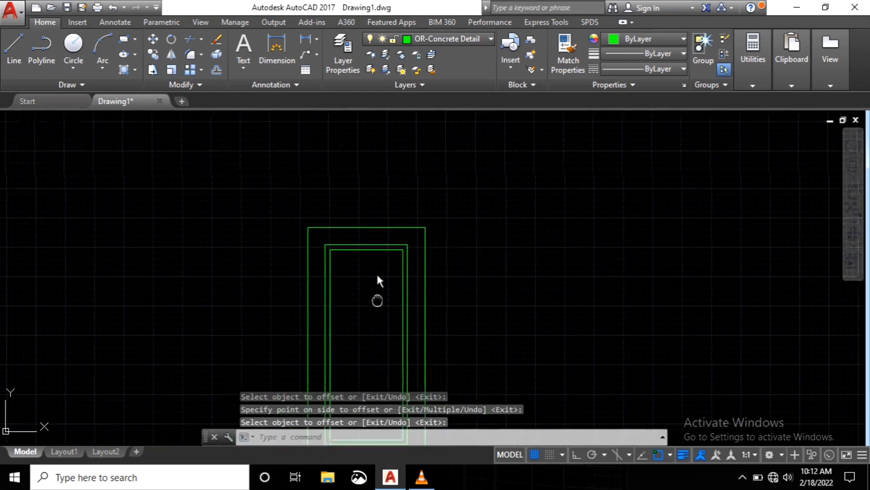
pyautogui.scroll(9, 391, 245)
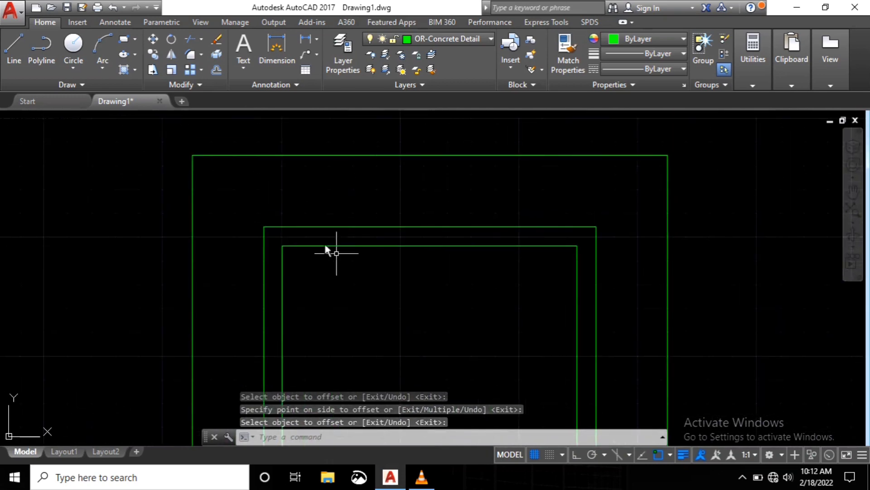
pyautogui.scroll(5, 323, 242)
pyautogui.scroll(-8, 317, 234)
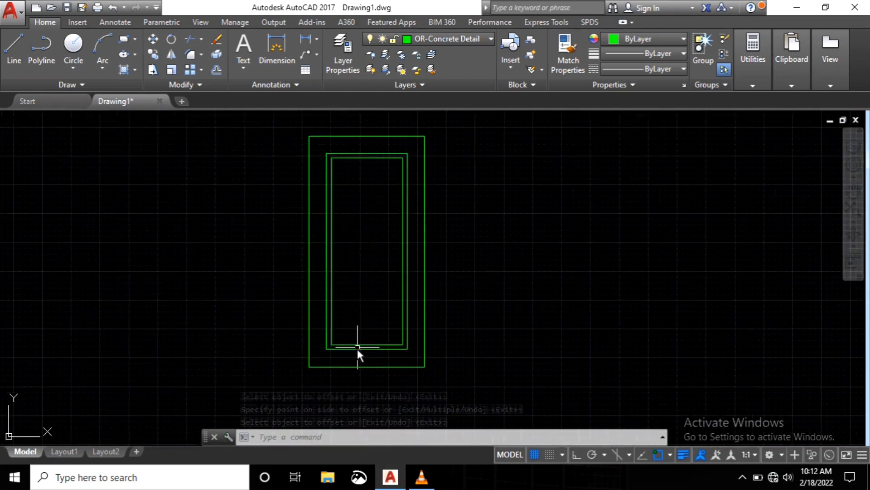
pyautogui.scroll(3, 356, 347)
pyautogui.scroll(-7, 394, 265)
pyautogui.scroll(9, 377, 324)
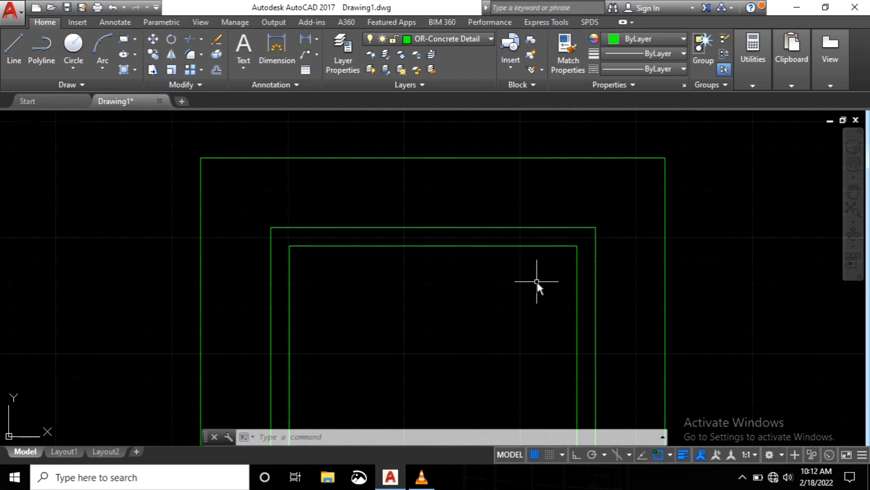
pyautogui.scroll(2, 299, 250)
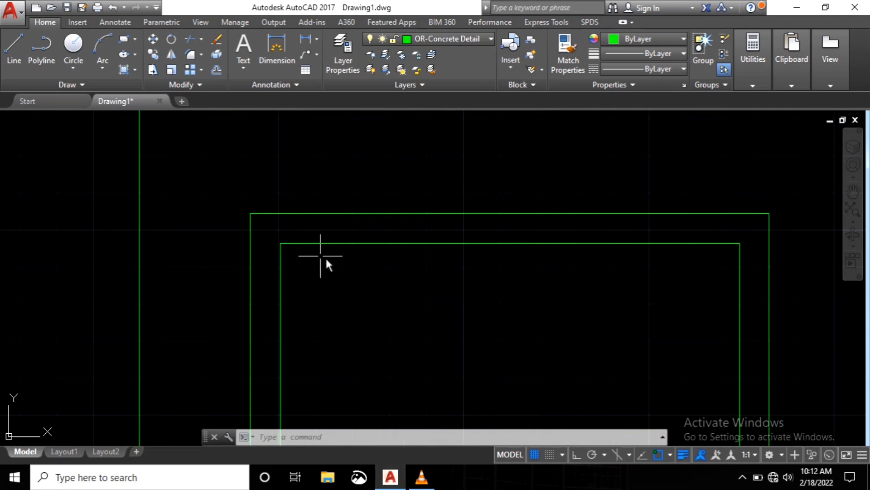
pyautogui.scroll(-4, 338, 270)
pyautogui.scroll(8, 320, 263)
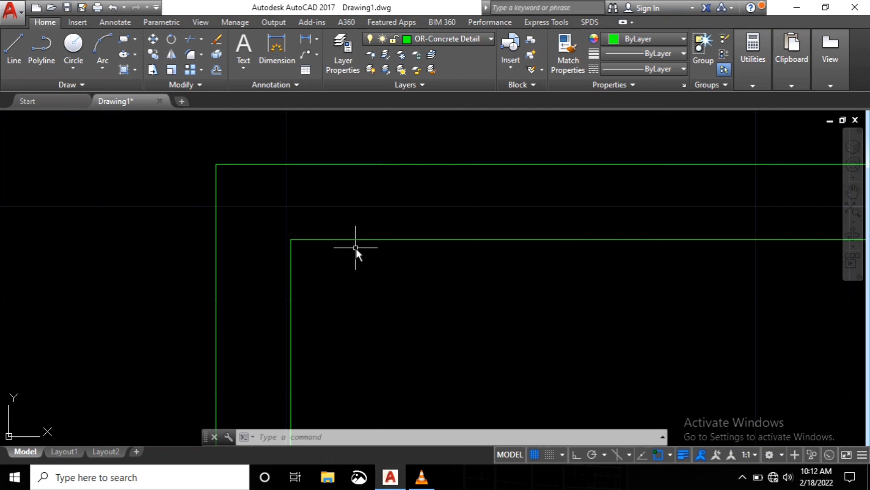
# Step: Draw a circle with radius 13 inside the stirrup near its upper end
pyautogui.click(74, 44)
pyautogui.scroll(-3, 128, 155)
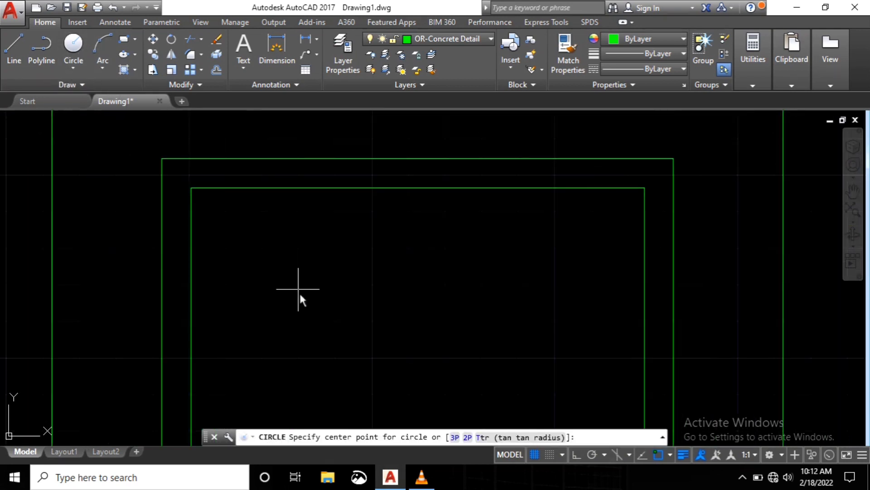
pyautogui.click(343, 317)
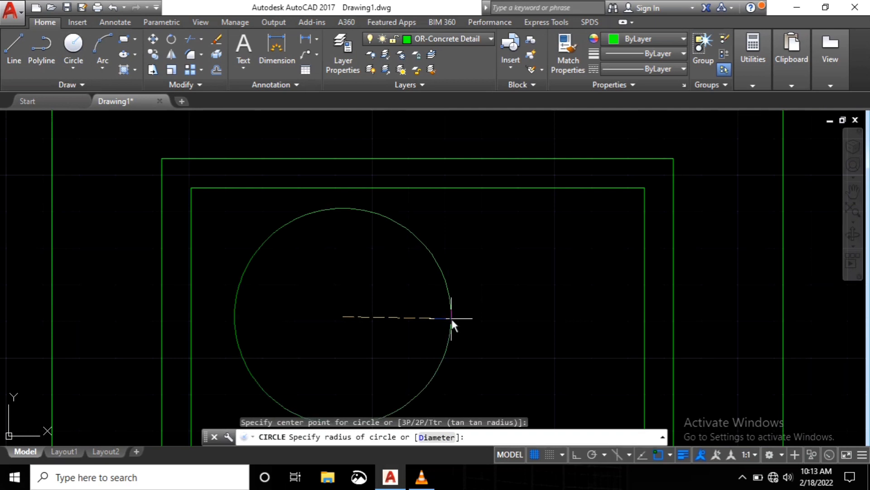
pyautogui.write('13')
pyautogui.press('Return')
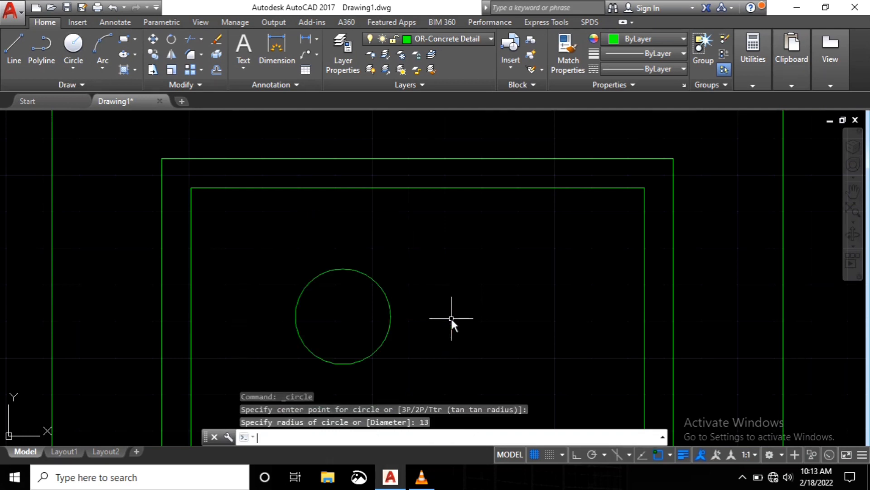
# Step: Erase the circle inside the stirrup
pyautogui.click(437, 272)
pyautogui.click(368, 309)
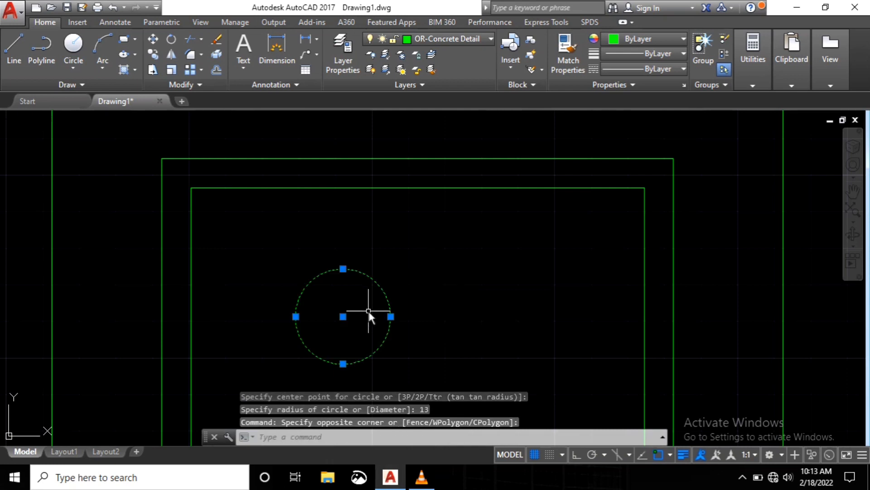
pyautogui.press('Delete')
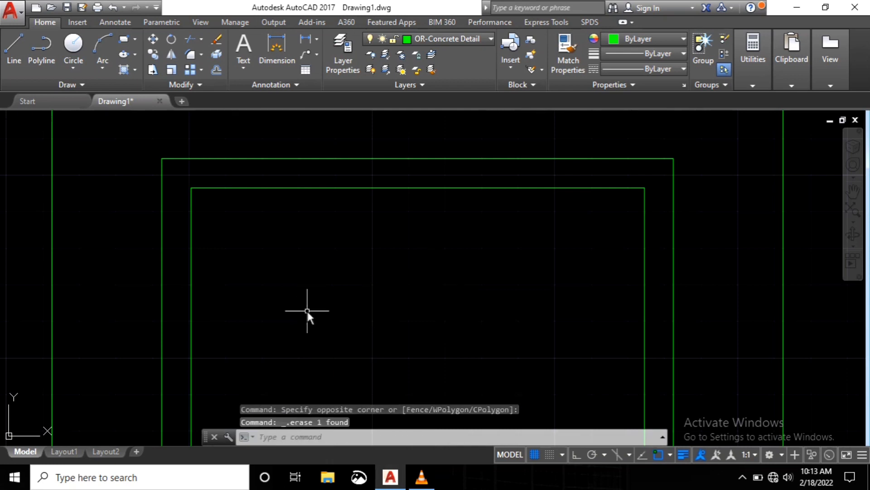
pyautogui.click(82, 42)
pyautogui.scroll(-10, 358, 235)
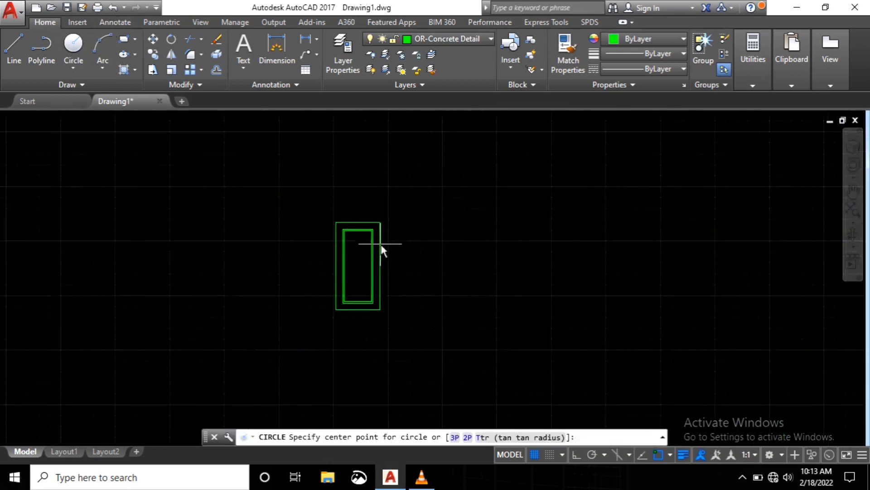
pyautogui.scroll(10, 377, 244)
pyautogui.click(366, 227)
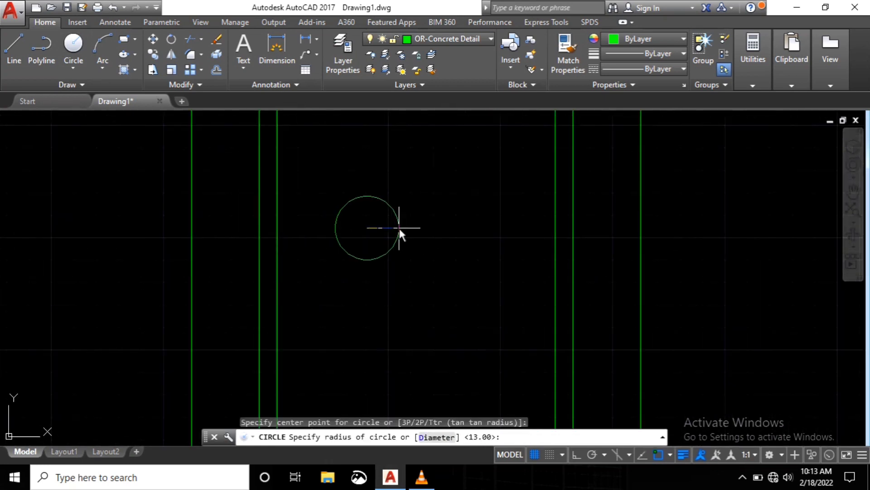
# Step: Draw a reinforcement bar circle with radius 6.5 inside the stirrup
pyautogui.click(74, 46)
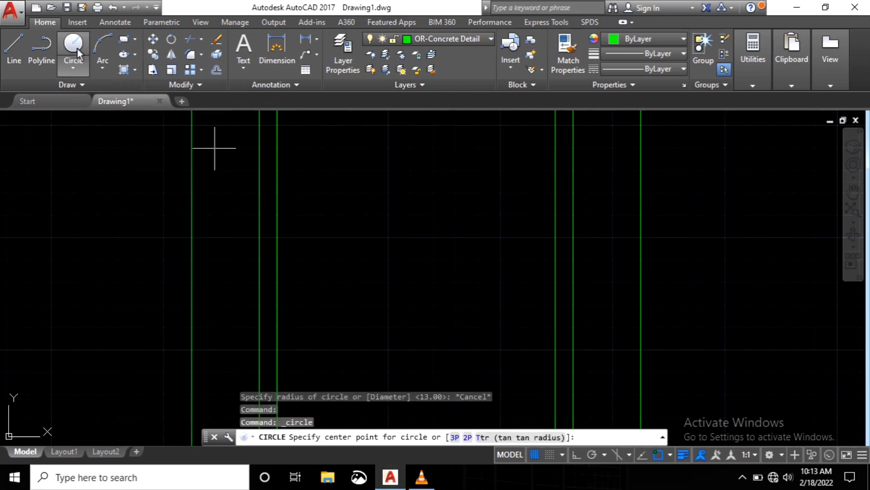
pyautogui.click(339, 193)
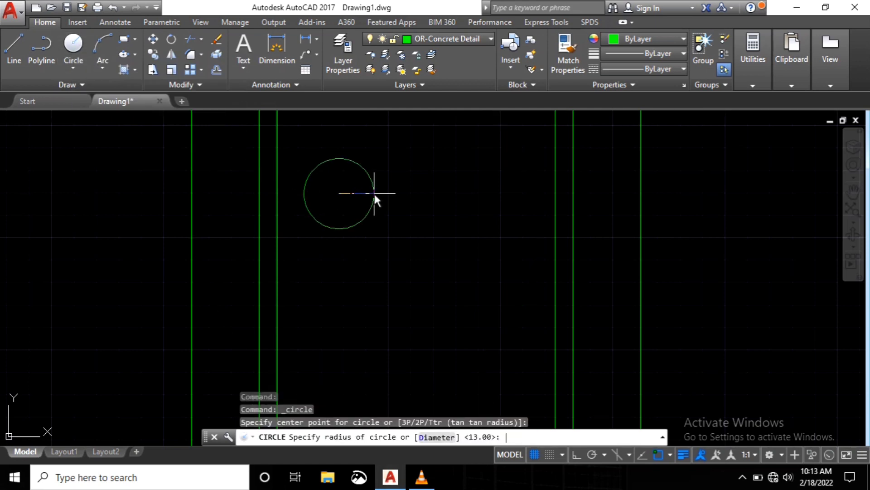
pyautogui.write('6.5')
pyautogui.press('Return')
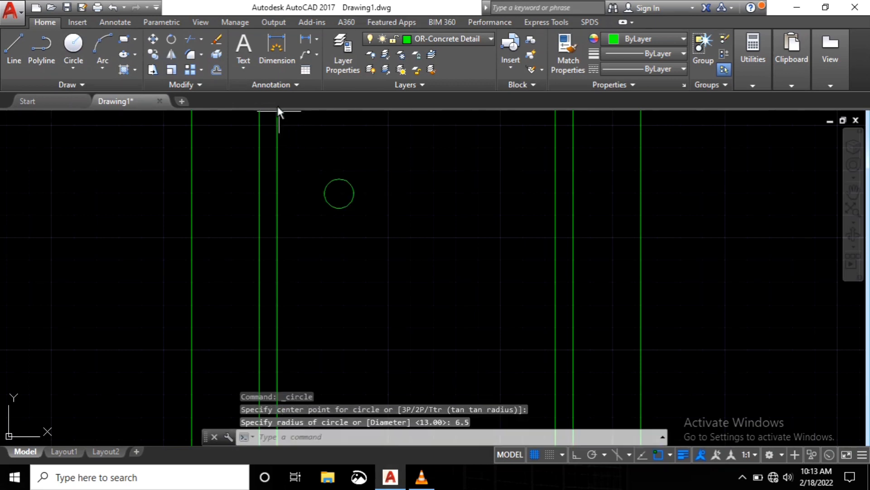
# Step: Dimension the small bar circle across its diameter, placing the dimension line above the section
pyautogui.click(275, 47)
pyautogui.scroll(2, 328, 158)
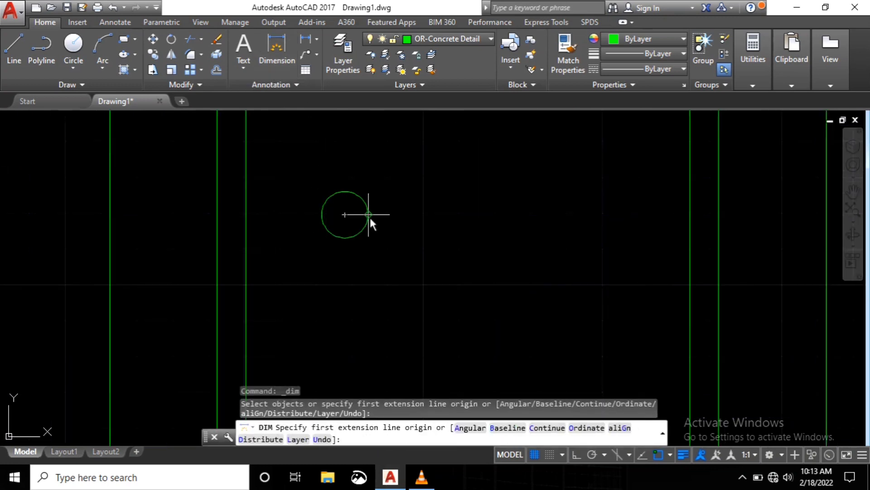
pyautogui.click(336, 217)
pyautogui.click(336, 210)
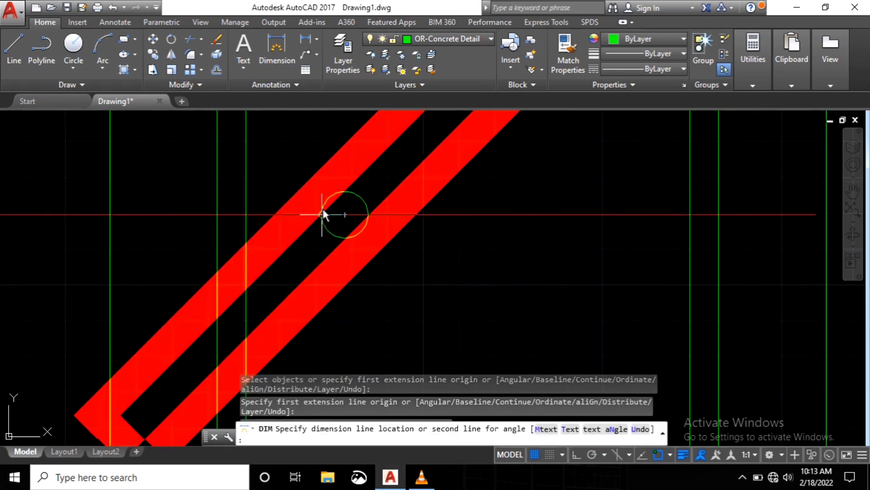
pyautogui.click(325, 176)
pyautogui.scroll(-3, 337, 240)
pyautogui.scroll(4, 361, 224)
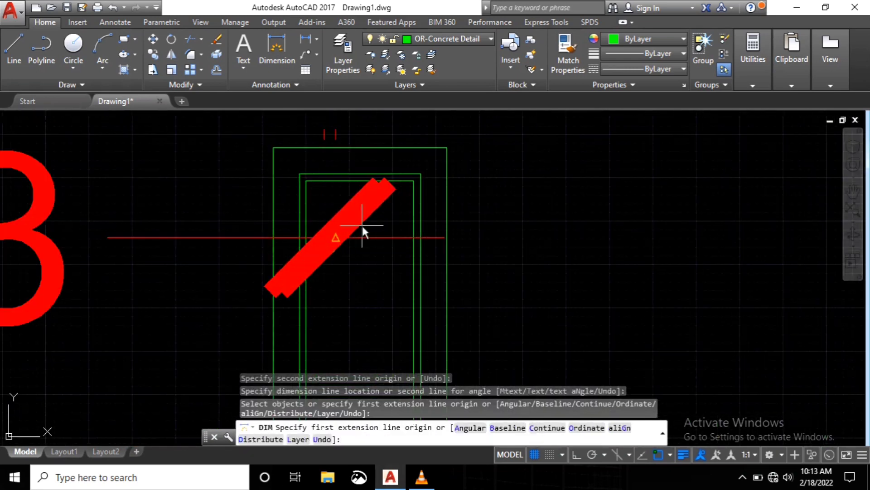
pyautogui.press('Return')
pyautogui.press('Escape')
# Step: Erase the oversized dimension covering the beam section
pyautogui.scroll(3, 394, 249)
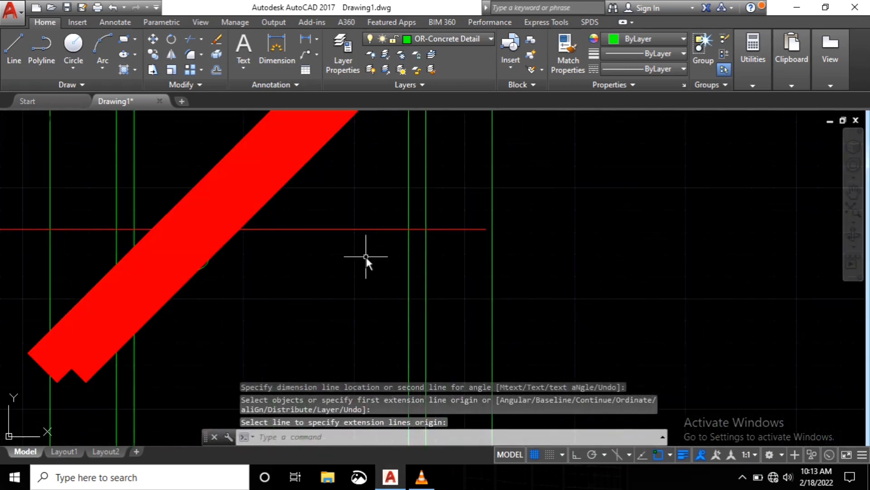
pyautogui.moveTo(365, 254); pyautogui.dragTo(322, 193)
pyautogui.press('Delete')
pyautogui.scroll(-2, 295, 244)
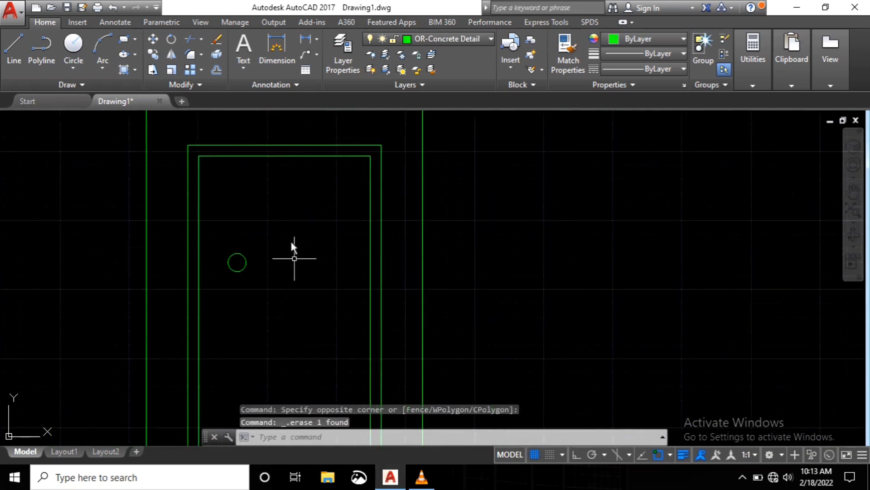
# Step: Fillet the upper-left corner of the innermost stirrup rectangle with a radius of 6.5
pyautogui.scroll(4, 205, 160)
pyautogui.moveTo(205, 160); pyautogui.dragTo(225, 205, button='middle')
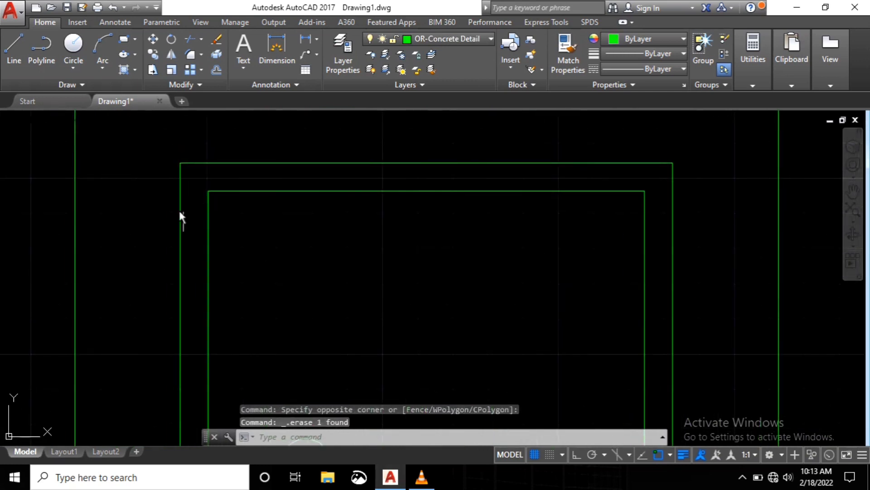
pyautogui.scroll(4, 178, 210)
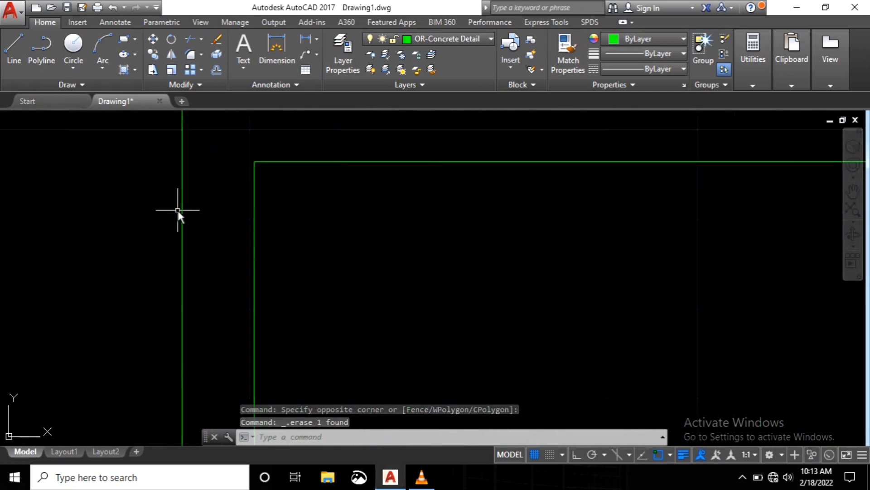
pyautogui.click(190, 54)
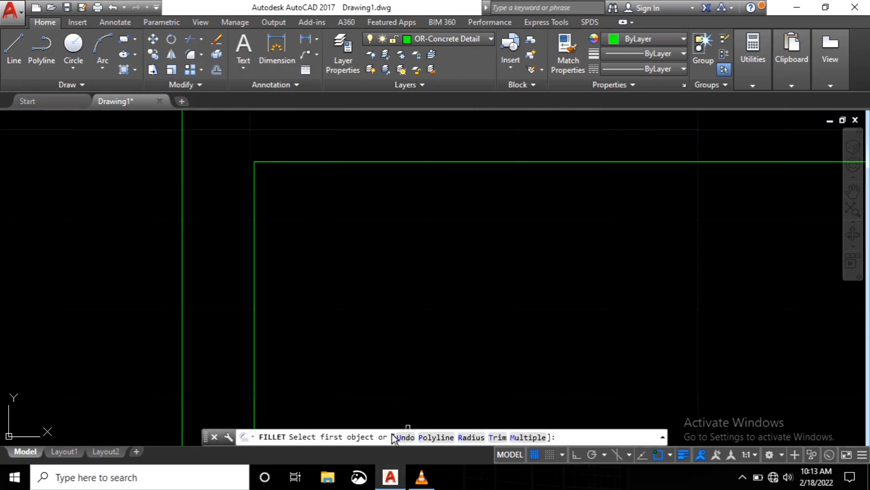
pyautogui.click(472, 439)
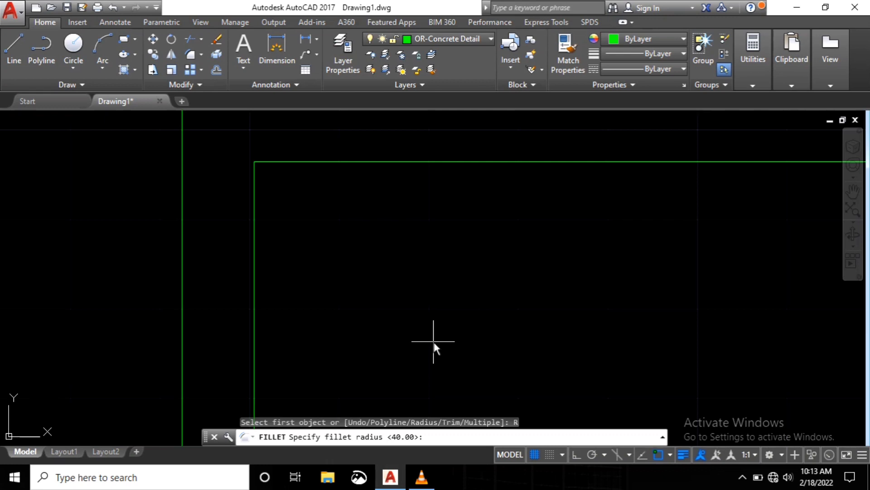
pyautogui.write('6.5')
pyautogui.press('Return')
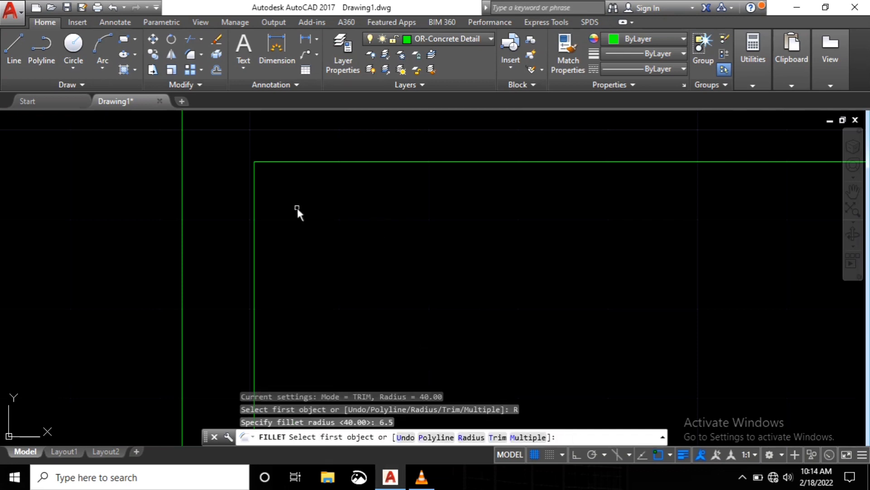
pyautogui.click(252, 226)
pyautogui.click(298, 162)
# Step: Fillet the upper-right corner of the innermost stirrup rectangle with the same radius
pyautogui.scroll(-5, 273, 197)
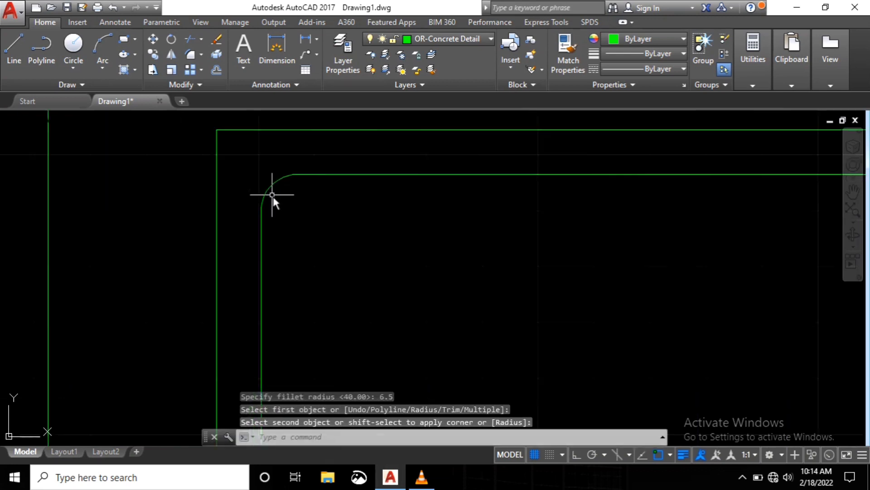
pyautogui.press('Return')
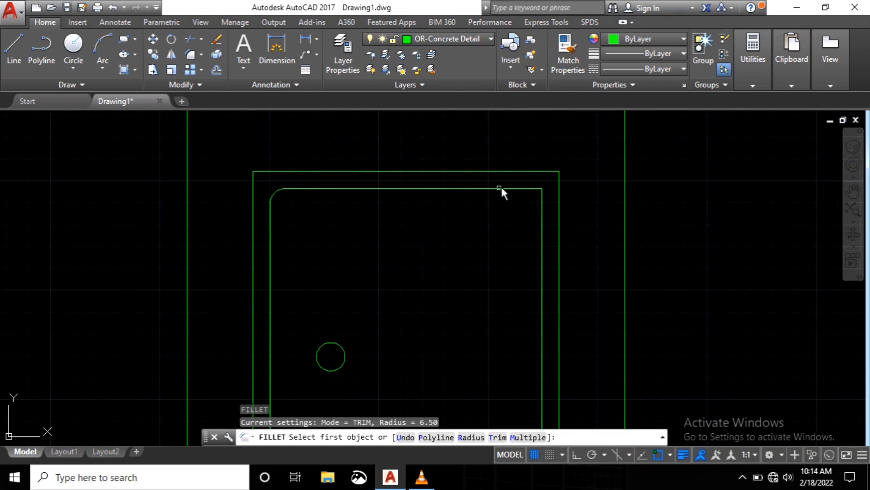
pyautogui.scroll(4, 507, 187)
pyautogui.click(540, 193)
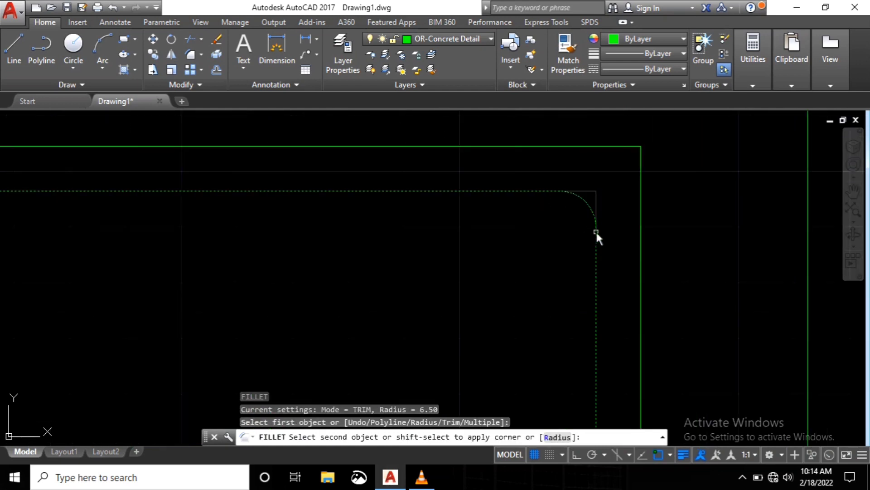
pyautogui.click(596, 230)
# Step: Fillet the lower-right corner of the innermost stirrup rectangle with the same radius
pyautogui.press('Return')
pyautogui.scroll(-5, 515, 270)
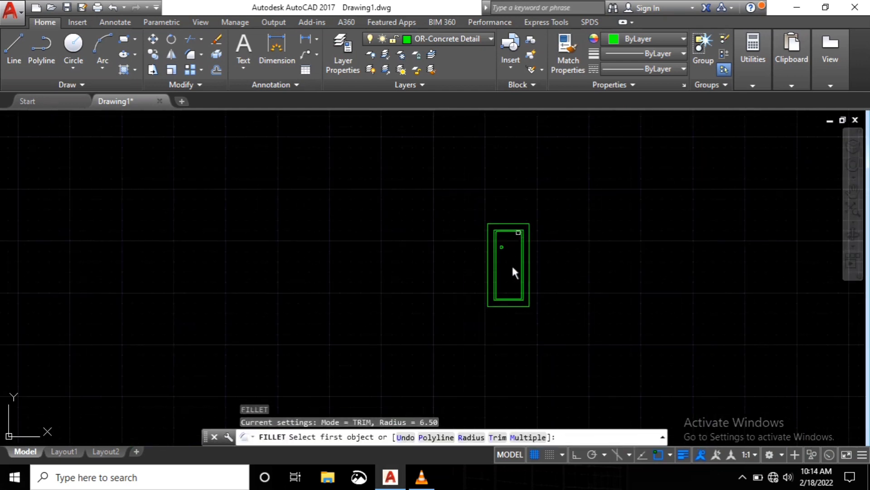
pyautogui.scroll(6, 521, 280)
pyautogui.scroll(3, 500, 361)
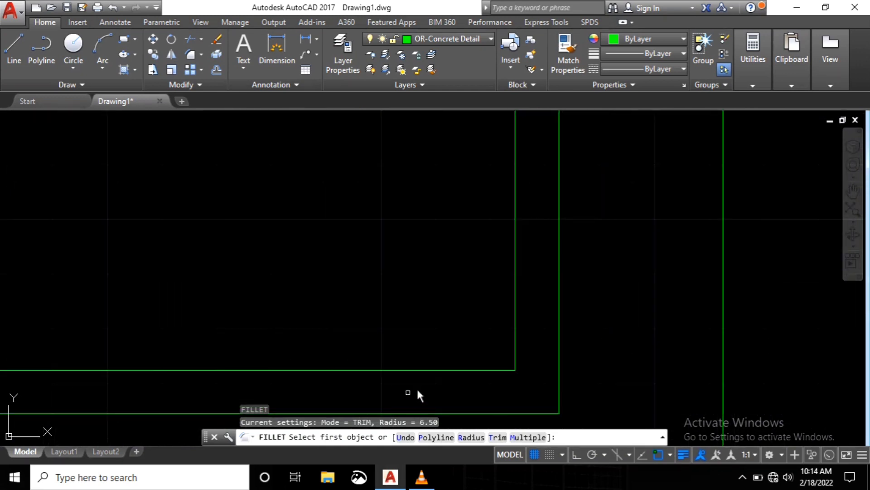
pyautogui.click(434, 371)
pyautogui.click(514, 311)
# Step: Fillet the lower-left corner of the innermost stirrup rectangle with the same radius
pyautogui.scroll(-6, 517, 309)
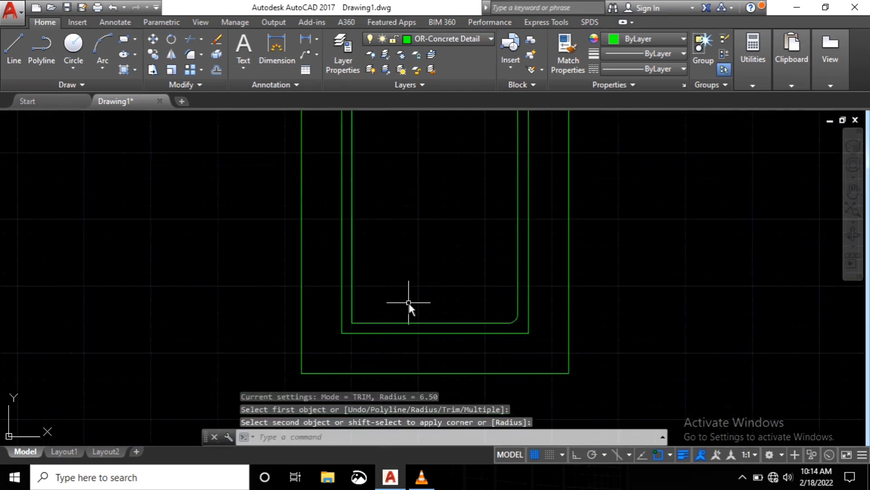
pyautogui.press('Return')
pyautogui.scroll(3, 335, 319)
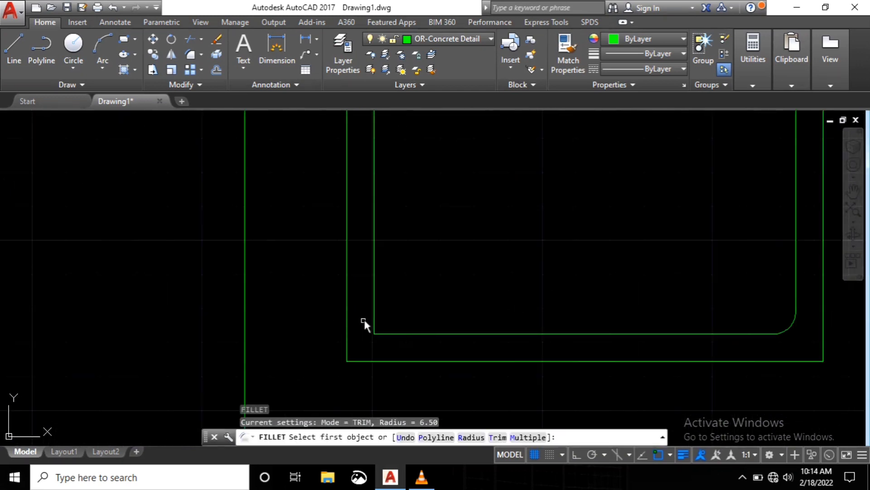
pyautogui.click(373, 314)
pyautogui.click(396, 331)
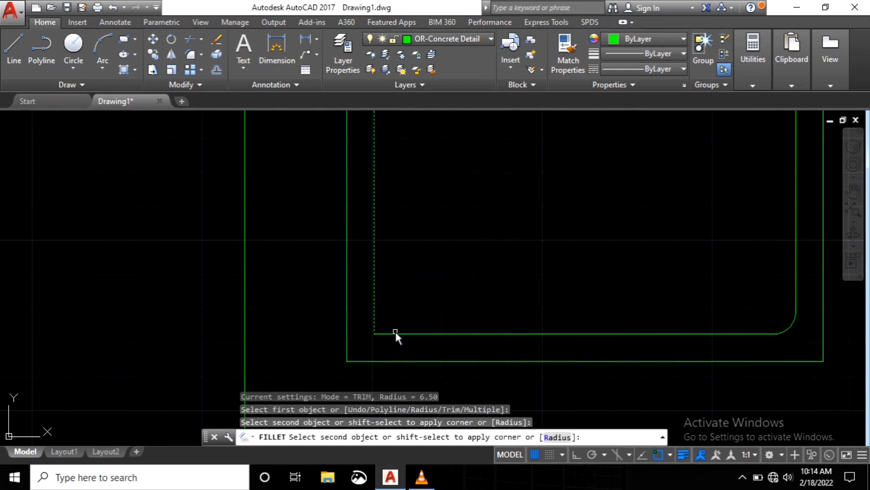
pyautogui.scroll(-4, 392, 327)
# Step: Erase the sharp-cornered outer stirrup rectangle around the filleted one
pyautogui.scroll(5, 399, 338)
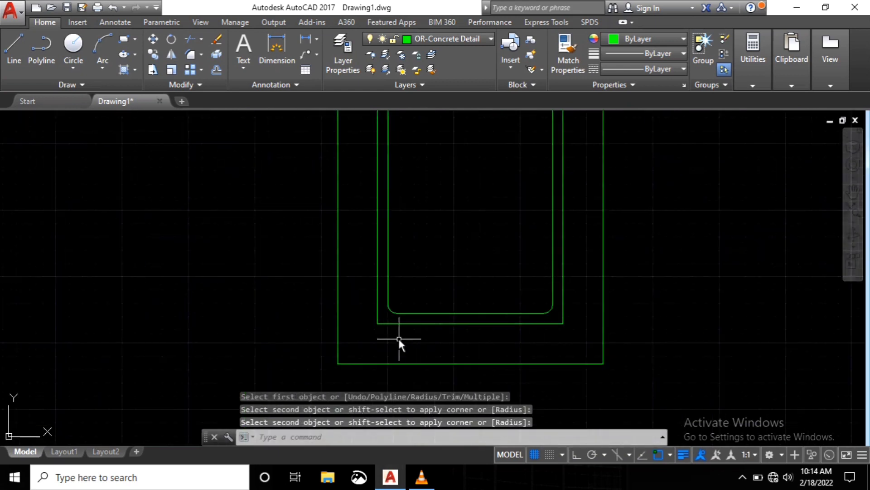
pyautogui.click(397, 331)
pyautogui.click(353, 300)
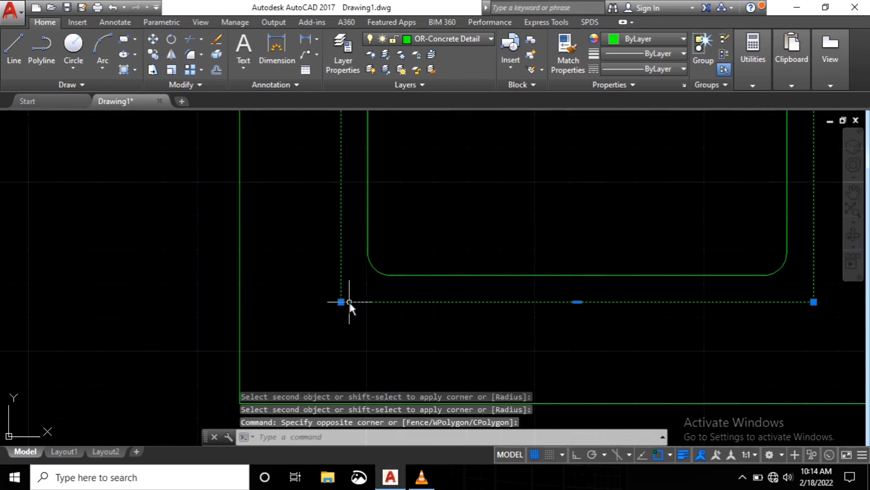
pyautogui.press('Delete')
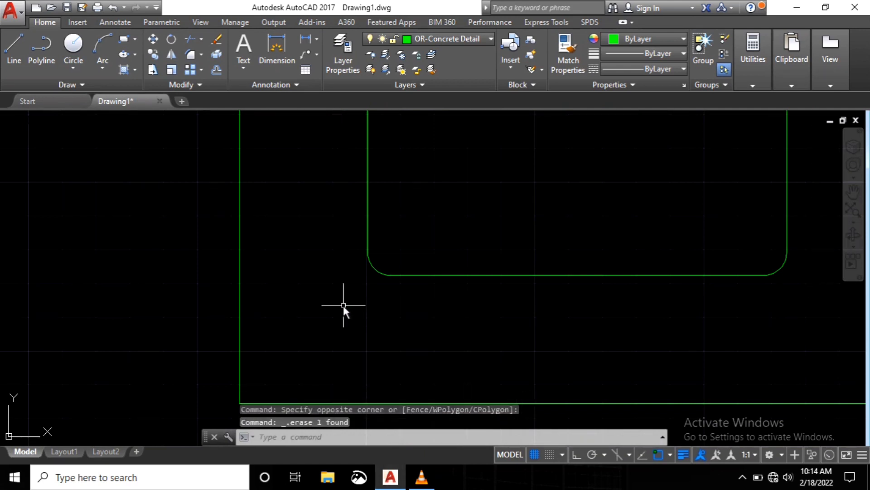
# Step: Offset the filleted stirrup rectangle by 8
pyautogui.click(218, 70)
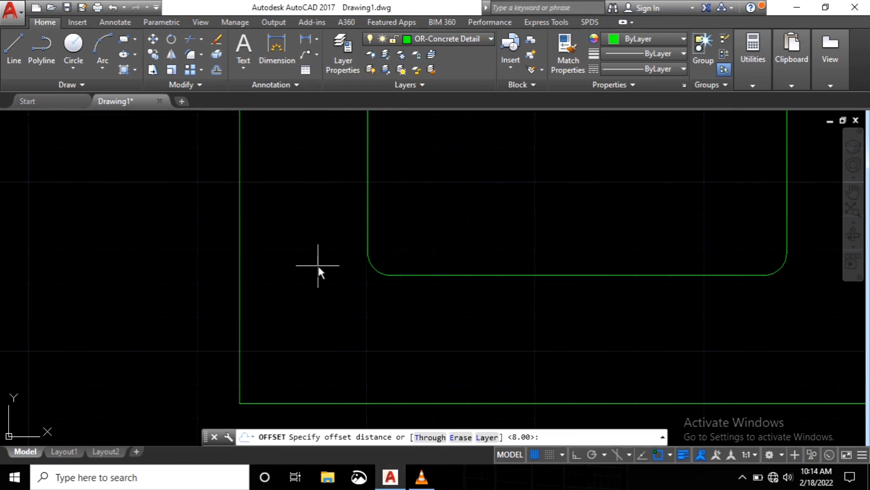
pyautogui.write('8')
pyautogui.press('Return')
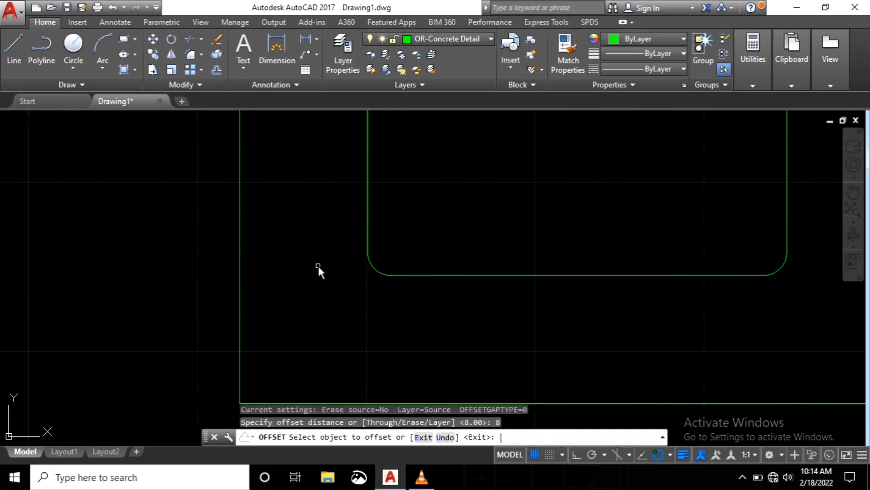
pyautogui.click(368, 248)
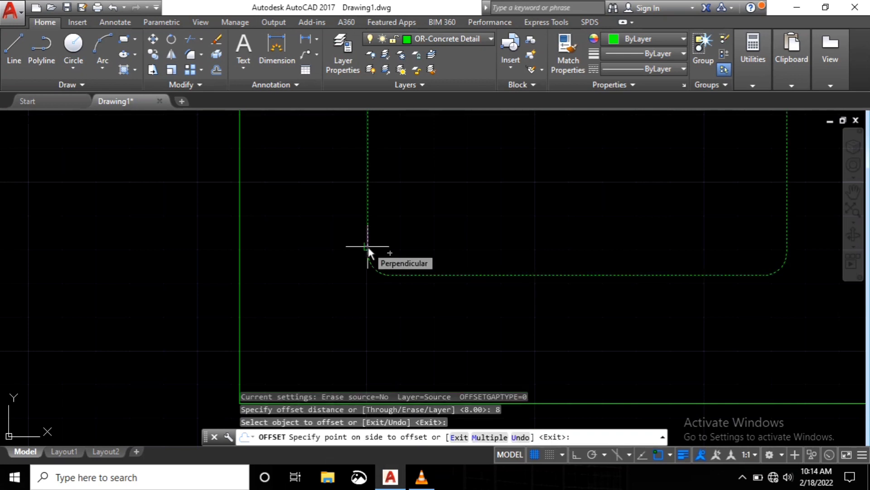
# Step: Offset the inner rounded rectangle outward by 8 to form the second stirrup outline
pyautogui.click(294, 277)
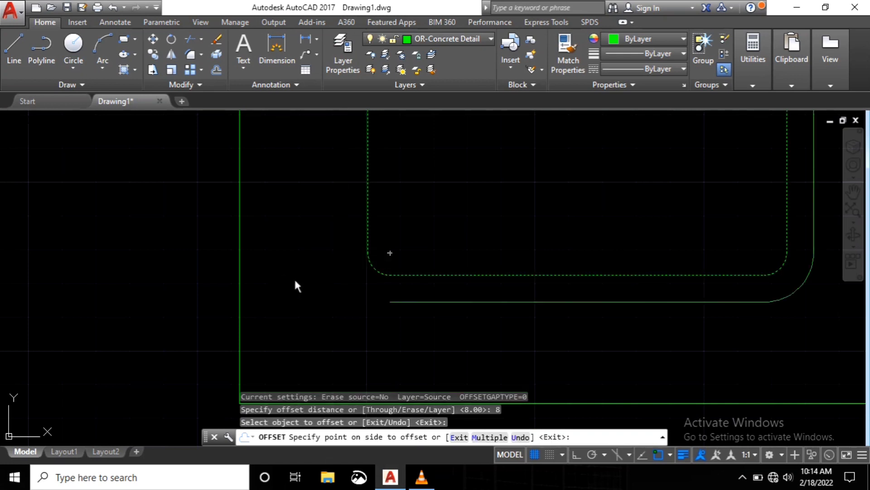
pyautogui.press('Return')
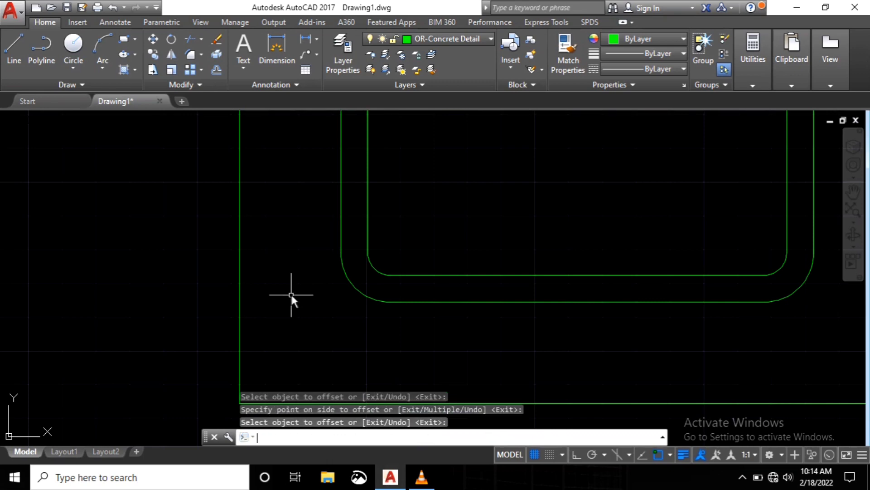
# Step: Move the rebar circle from its top quadrant to the start of the inner stirrup line's upper-left corner arc
pyautogui.scroll(-5, 291, 294)
pyautogui.scroll(8, 325, 222)
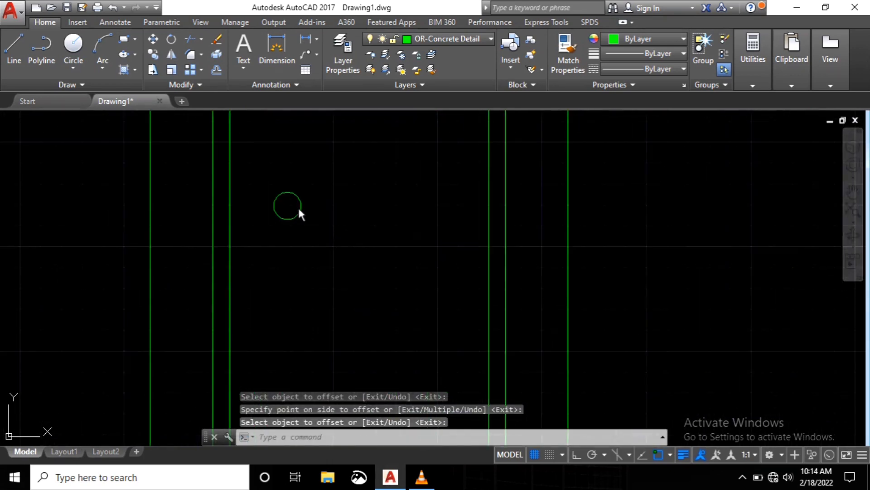
pyautogui.moveTo(298, 206); pyautogui.dragTo(350, 292, button='middle')
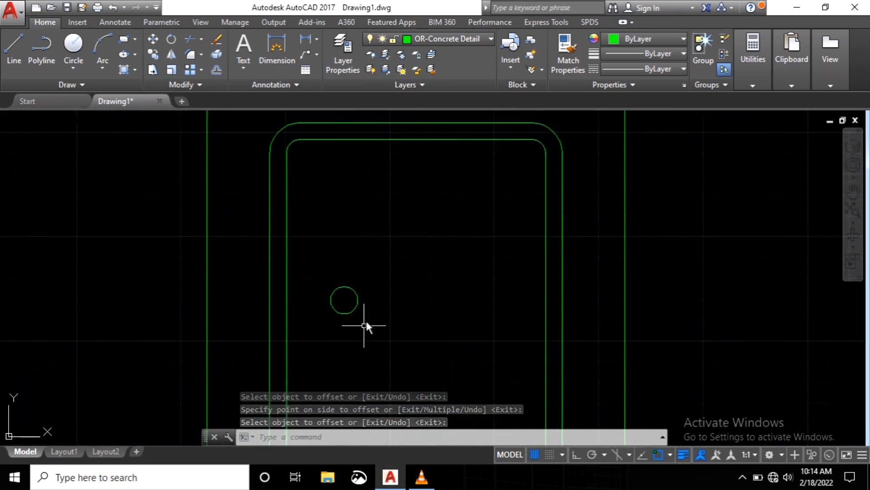
pyautogui.scroll(8, 344, 299)
pyautogui.scroll(-10, 372, 292)
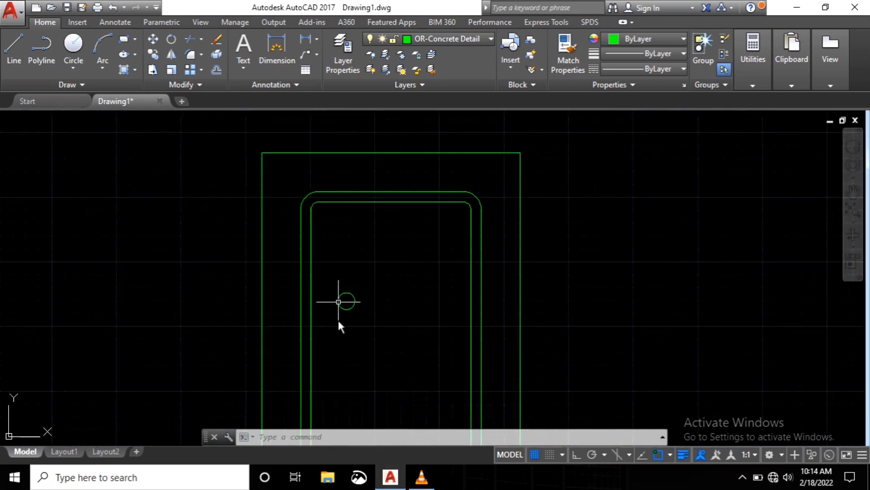
pyautogui.scroll(6, 343, 318)
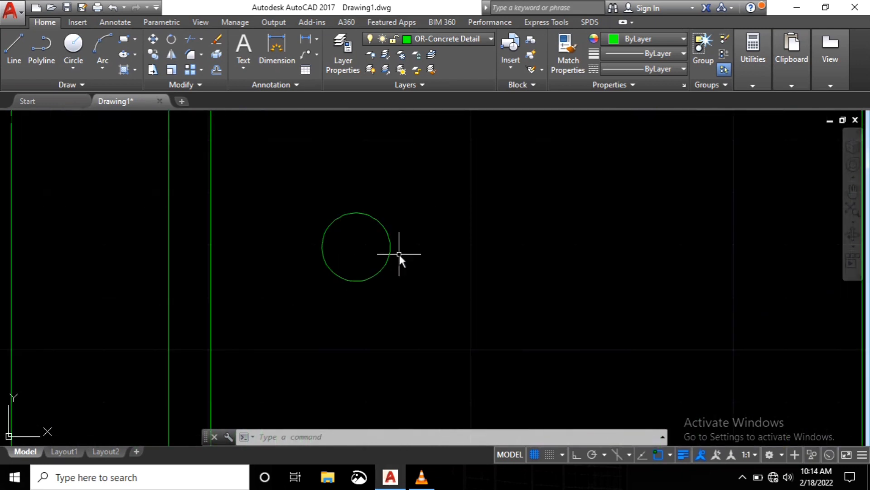
pyautogui.click(428, 243)
pyautogui.click(358, 292)
pyautogui.scroll(-7, 385, 328)
pyautogui.rightClick(423, 296)
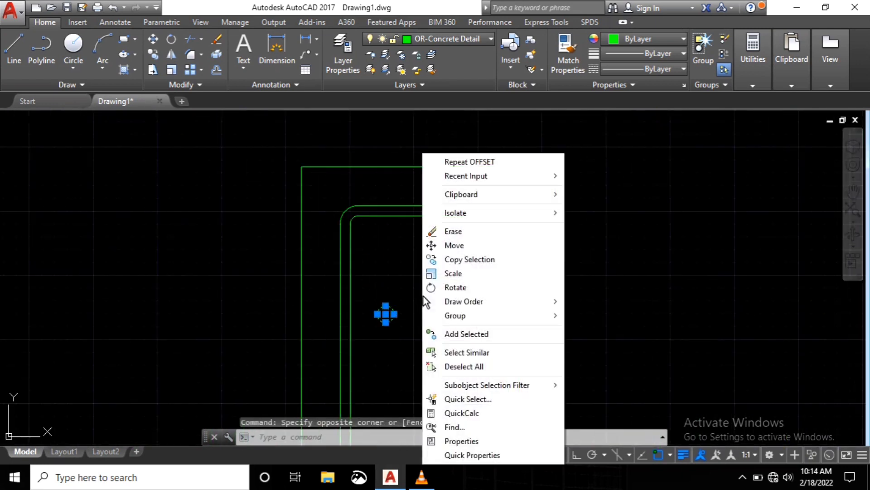
pyautogui.click(451, 245)
pyautogui.scroll(4, 395, 320)
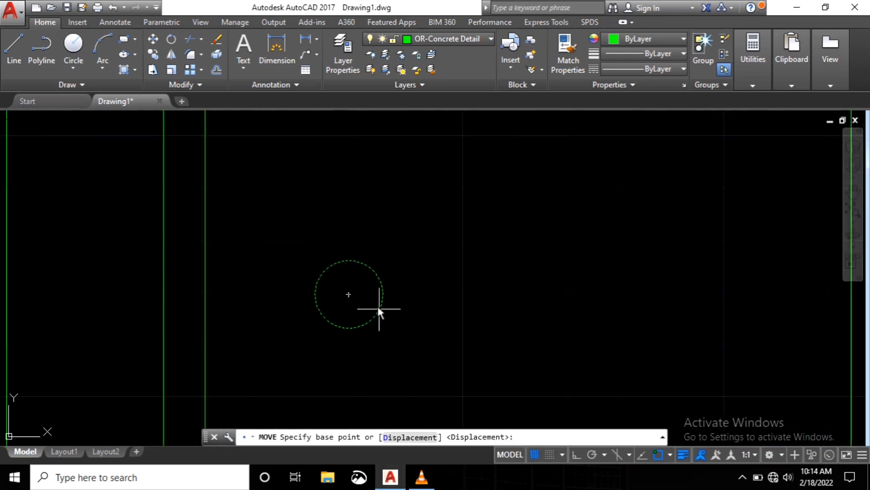
pyautogui.click(349, 261)
pyautogui.scroll(-3, 369, 272)
pyautogui.scroll(5, 365, 244)
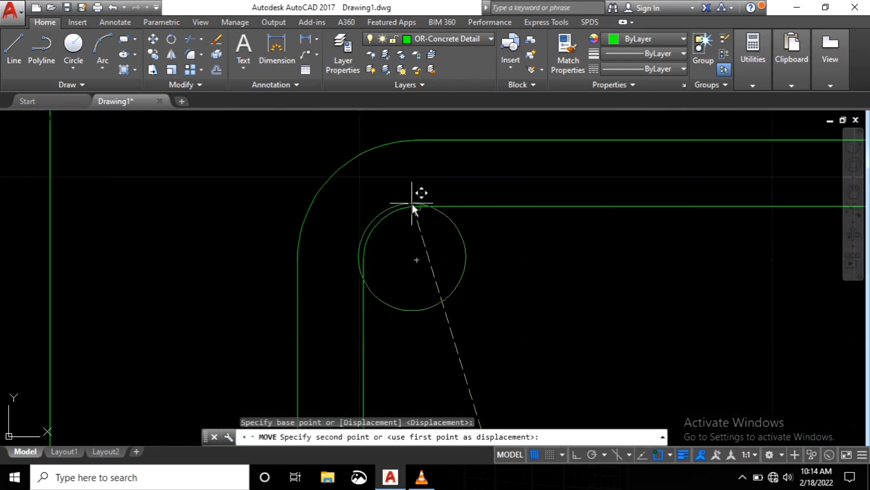
pyautogui.click(419, 205)
# Step: Select the rebar circle in the stirrup's upper-left corner
pyautogui.scroll(-5, 377, 274)
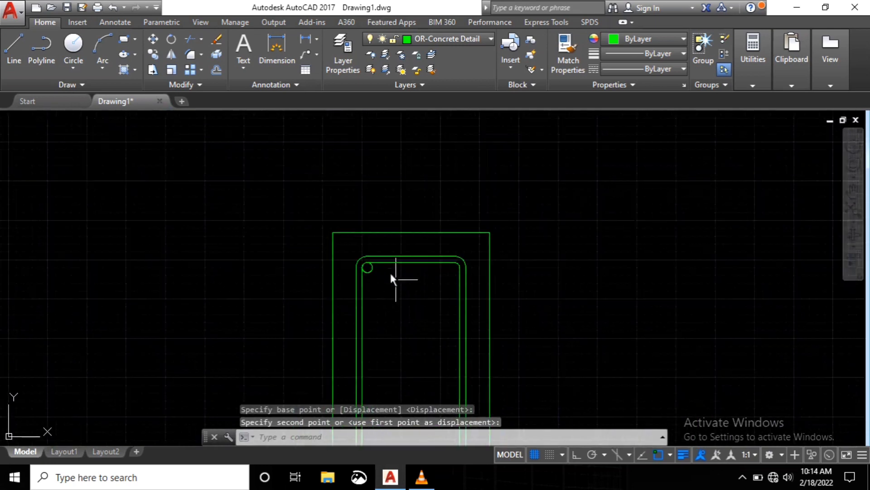
pyautogui.scroll(5, 381, 272)
pyautogui.click(356, 267)
pyautogui.click(291, 311)
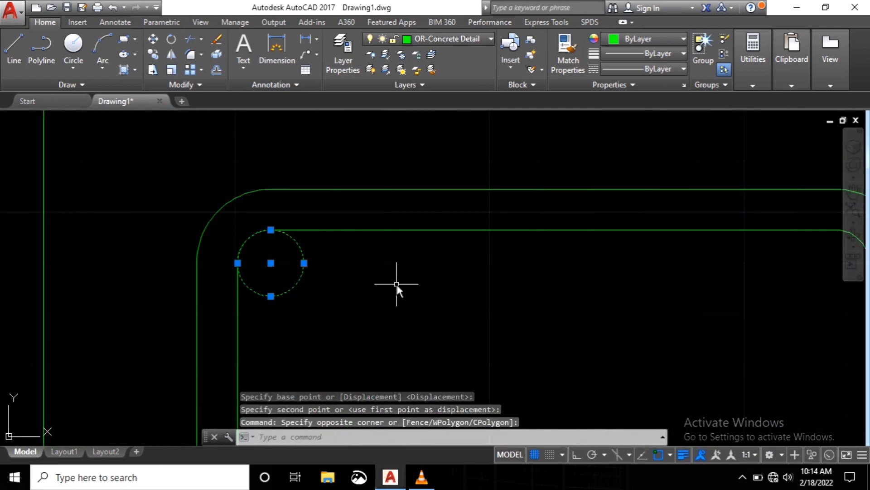
pyautogui.rightClick(397, 284)
pyautogui.click(384, 277)
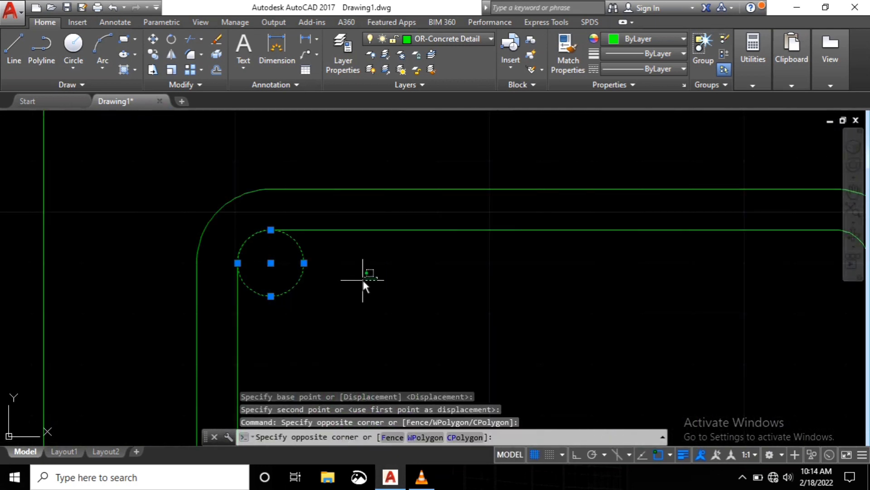
pyautogui.click(363, 280)
# Step: Examine the detail table's TUMPUAN and LAPANGAN columns and POTONGAN row, and the top of the beam section
pyautogui.scroll(-5, 424, 271)
pyautogui.scroll(2, 388, 248)
pyautogui.scroll(-5, 374, 260)
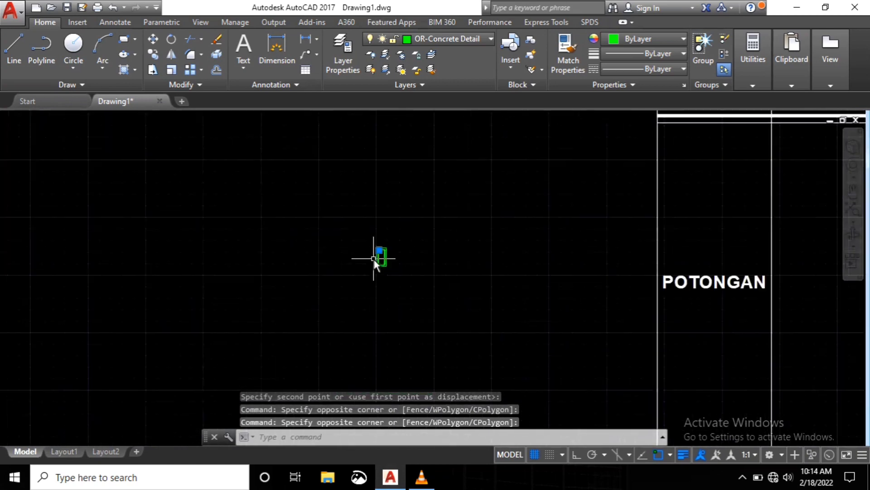
pyautogui.scroll(-1, 373, 259)
pyautogui.moveTo(711, 258); pyautogui.dragTo(577, 295, button='middle')
pyautogui.scroll(2, 576, 198)
pyautogui.scroll(-4, 609, 249)
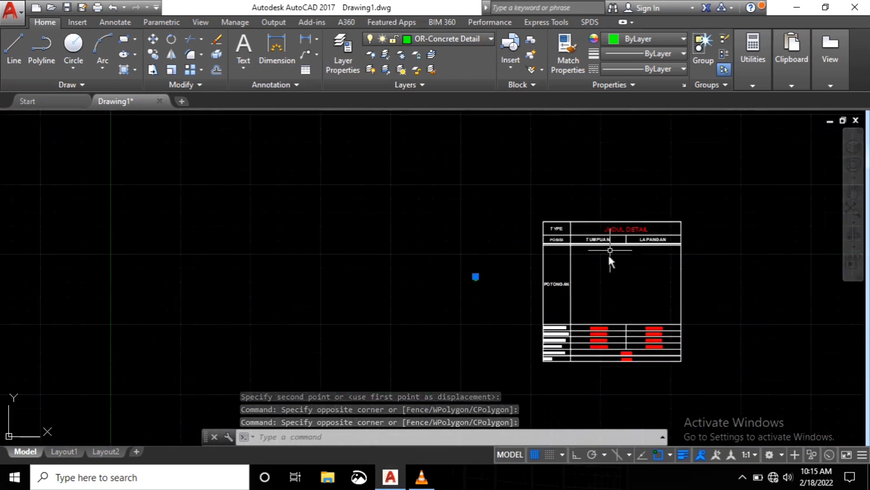
pyautogui.scroll(4, 447, 268)
pyautogui.scroll(3, 644, 304)
pyautogui.moveTo(653, 365); pyautogui.dragTo(529, 267, button='middle')
pyautogui.scroll(3, 513, 293)
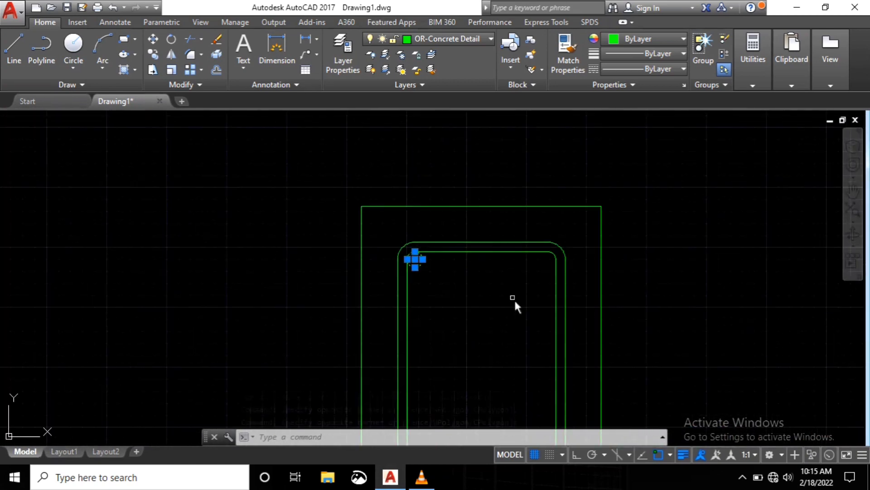
pyautogui.scroll(3, 465, 272)
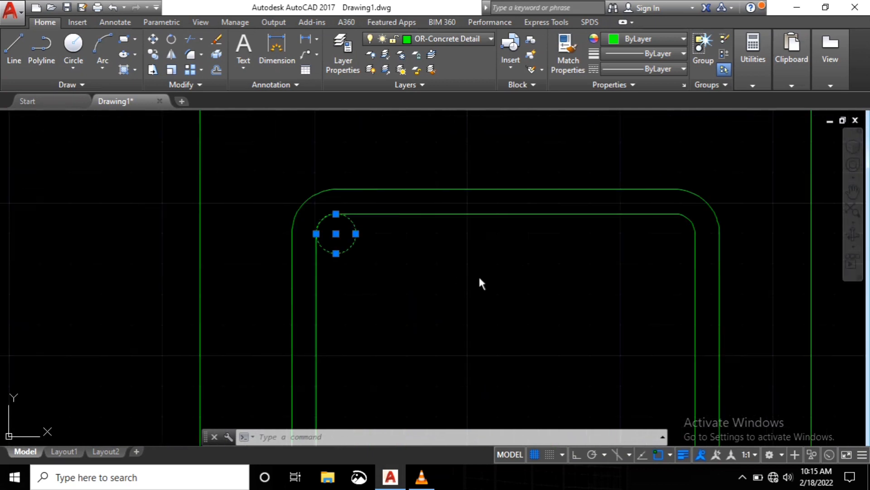
pyautogui.moveTo(479, 278); pyautogui.dragTo(423, 288, button='middle')
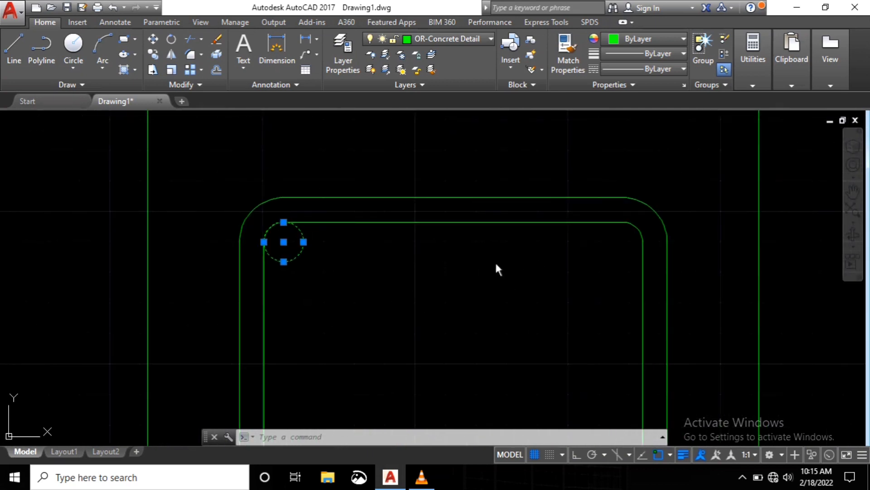
pyautogui.scroll(-4, 471, 258)
pyautogui.scroll(4, 468, 251)
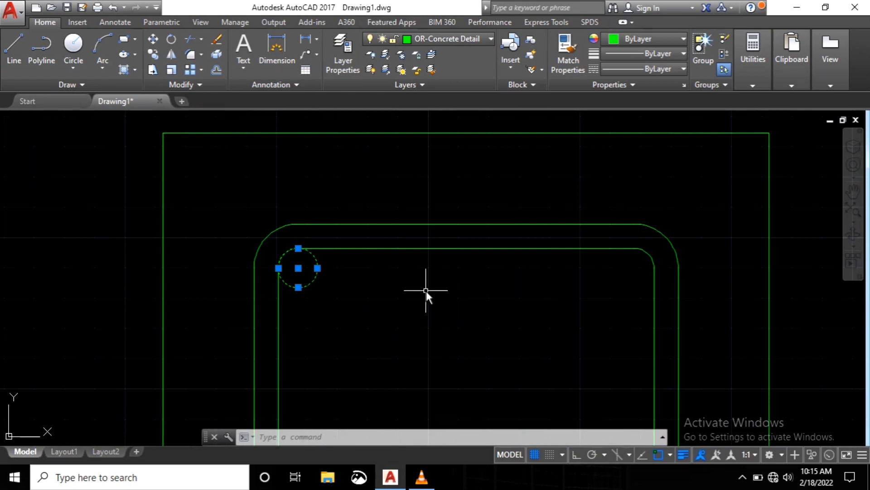
# Step: Copy the selected circle from its top quadrant to the midpoint and right end of the inner stirrup's top line
pyautogui.rightClick(407, 289)
pyautogui.click(453, 258)
pyautogui.scroll(3, 333, 268)
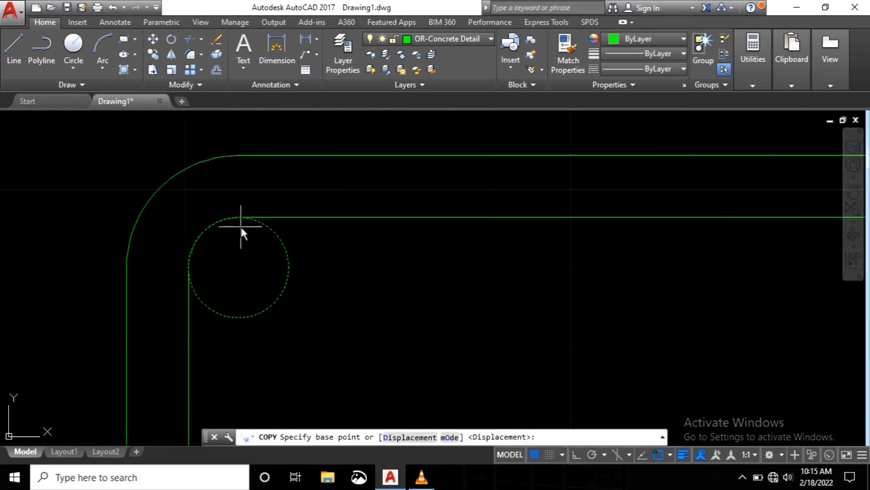
pyautogui.click(239, 218)
pyautogui.scroll(-3, 239, 218)
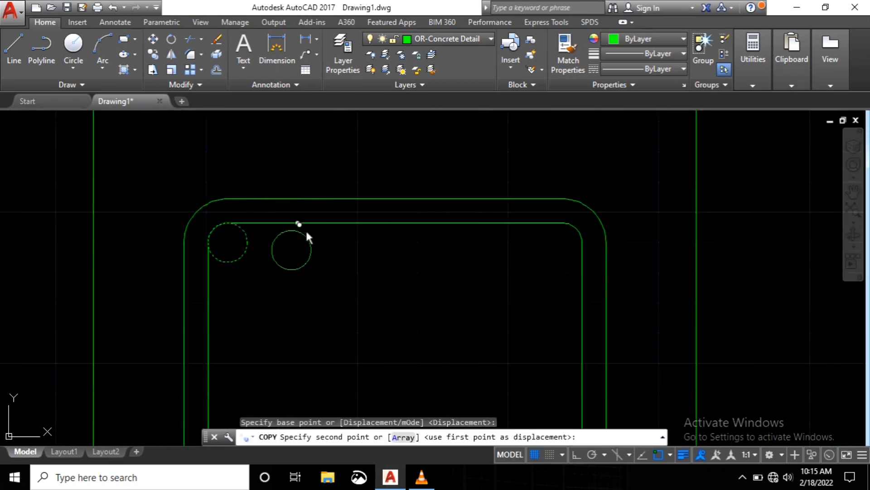
pyautogui.click(394, 223)
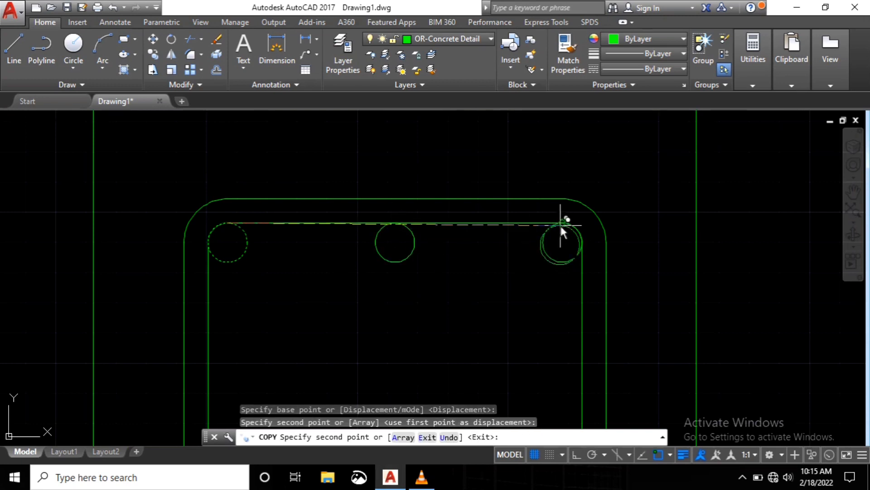
pyautogui.click(560, 223)
pyautogui.press('Return')
# Step: Copy the two upper corner circles straight down from their bottom quadrant into the stirrup's lower corners
pyautogui.scroll(-5, 485, 229)
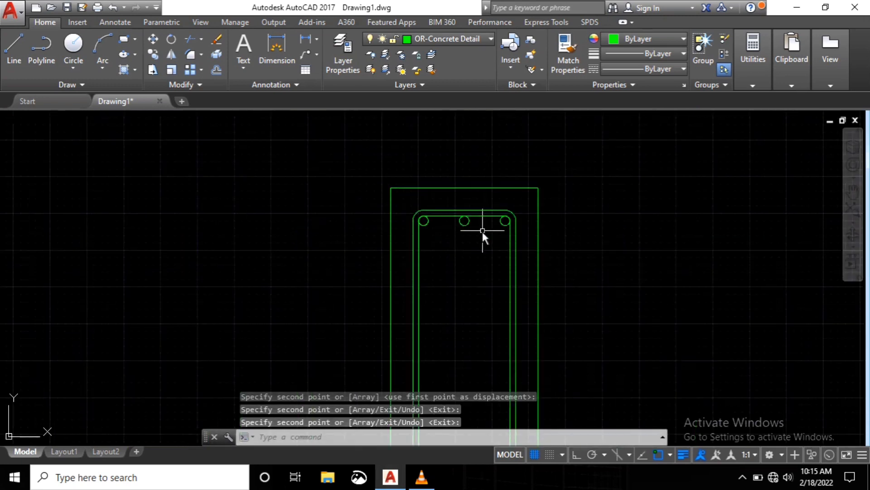
pyautogui.scroll(-5, 482, 232)
pyautogui.scroll(9, 483, 233)
pyautogui.click(328, 206)
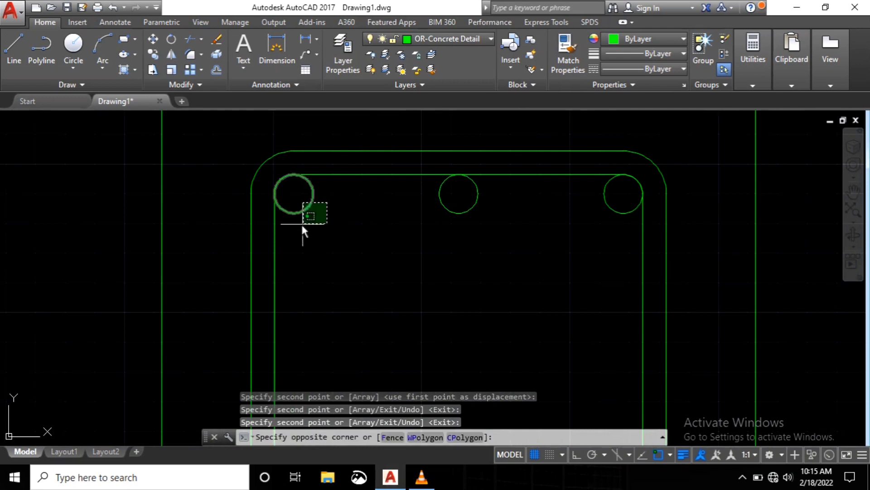
pyautogui.click(300, 223)
pyautogui.click(618, 191)
pyautogui.click(546, 230)
pyautogui.rightClick(544, 230)
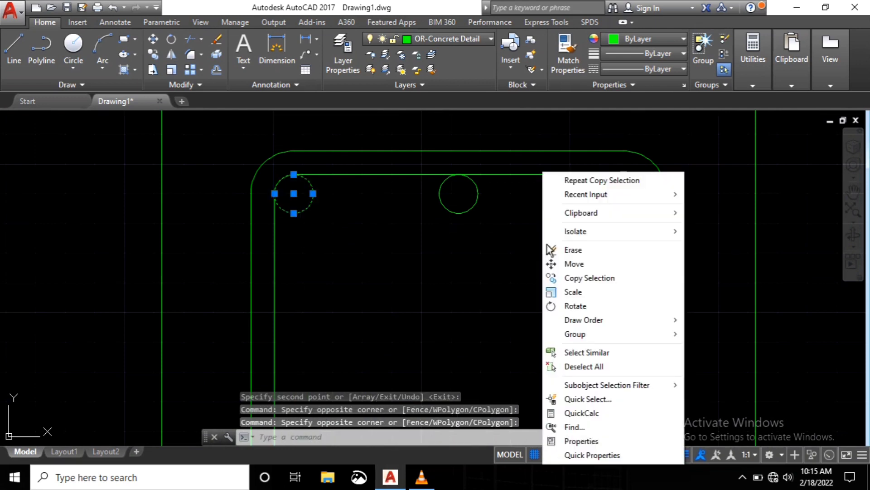
pyautogui.click(567, 279)
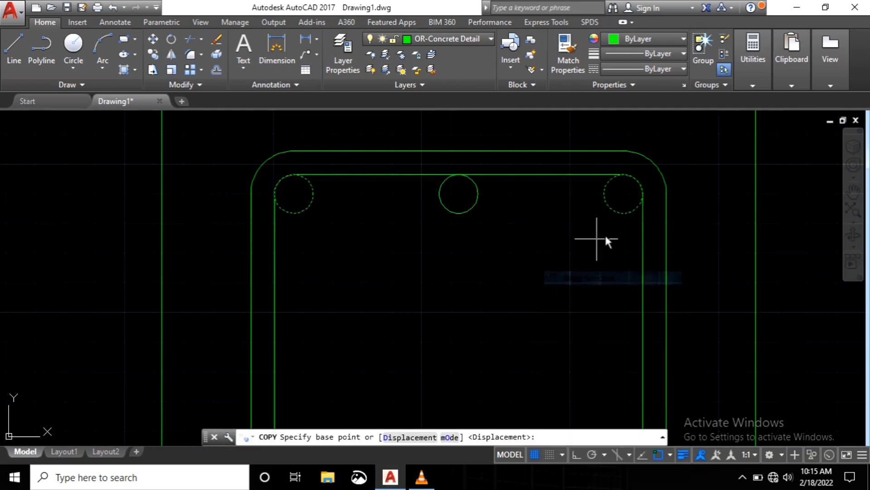
pyautogui.click(625, 213)
pyautogui.scroll(-10, 538, 213)
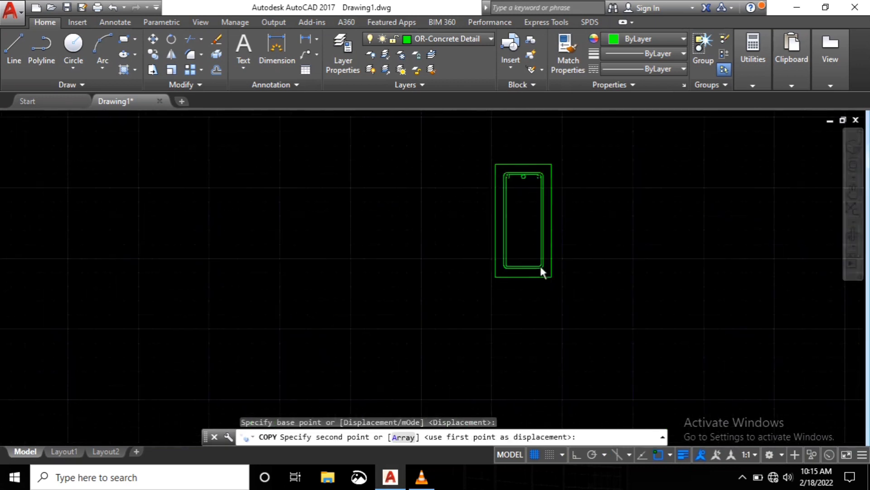
pyautogui.scroll(10, 539, 263)
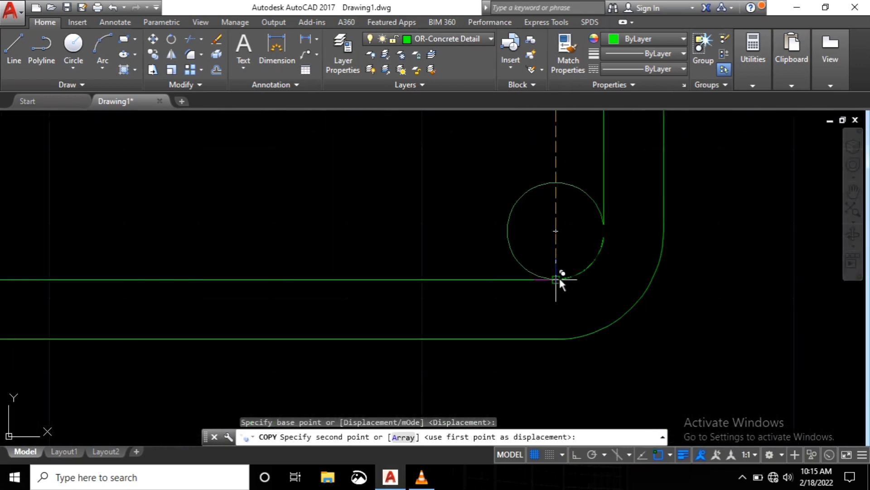
pyautogui.click(560, 279)
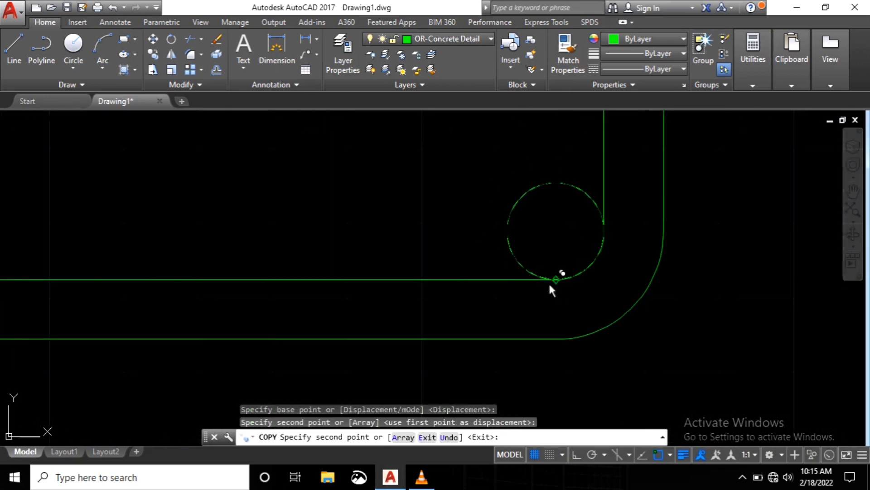
pyautogui.scroll(-10, 550, 287)
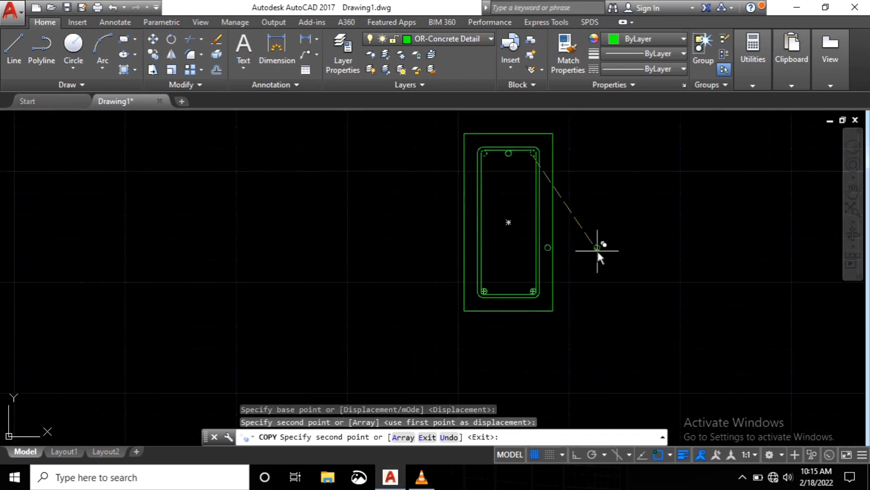
pyautogui.press('Return')
# Step: Copy the two upper corner circles from the right circle's outer quadrant to the midpoint of the stirrup's inner right side
pyautogui.scroll(6, 508, 153)
pyautogui.scroll(3, 476, 154)
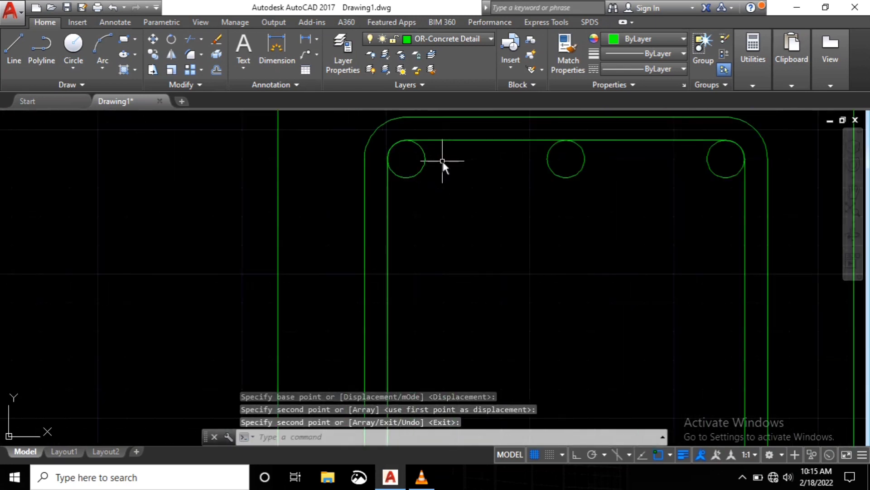
pyautogui.moveTo(443, 161); pyautogui.dragTo(394, 179)
pyautogui.click(724, 165)
pyautogui.click(677, 204)
pyautogui.rightClick(624, 224)
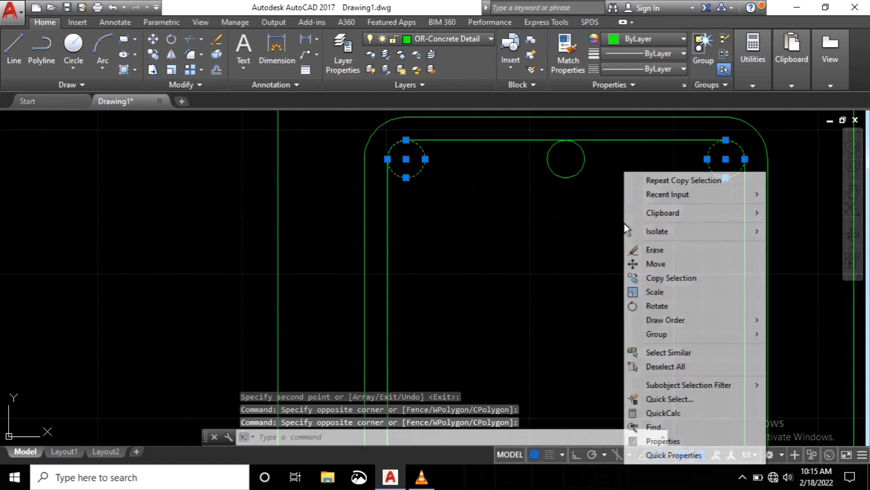
pyautogui.click(660, 276)
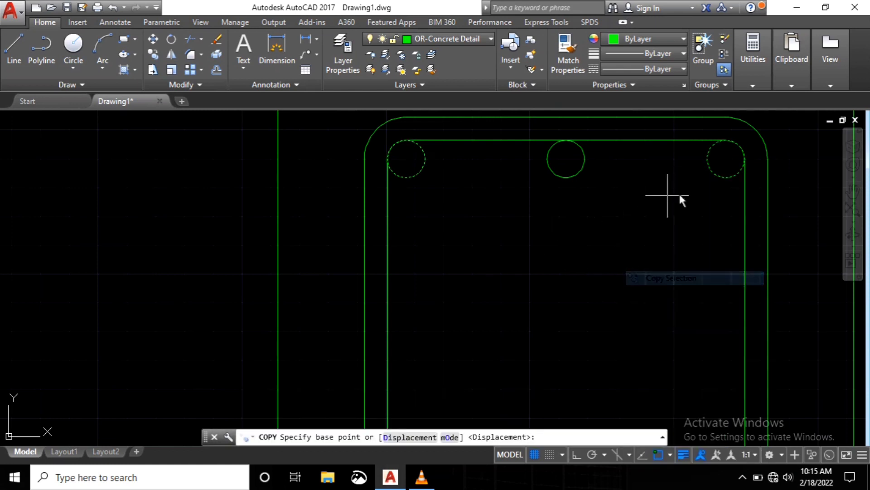
pyautogui.click(745, 158)
pyautogui.scroll(-5, 647, 179)
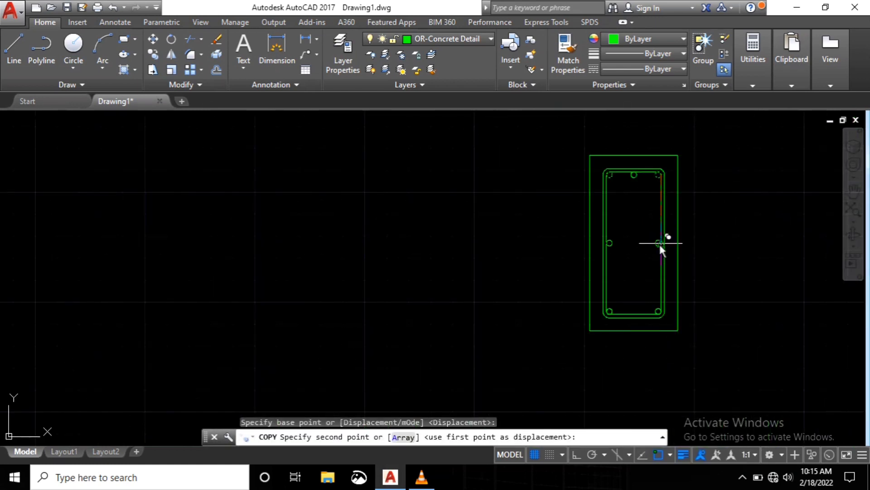
pyautogui.click(659, 243)
pyautogui.press('Return')
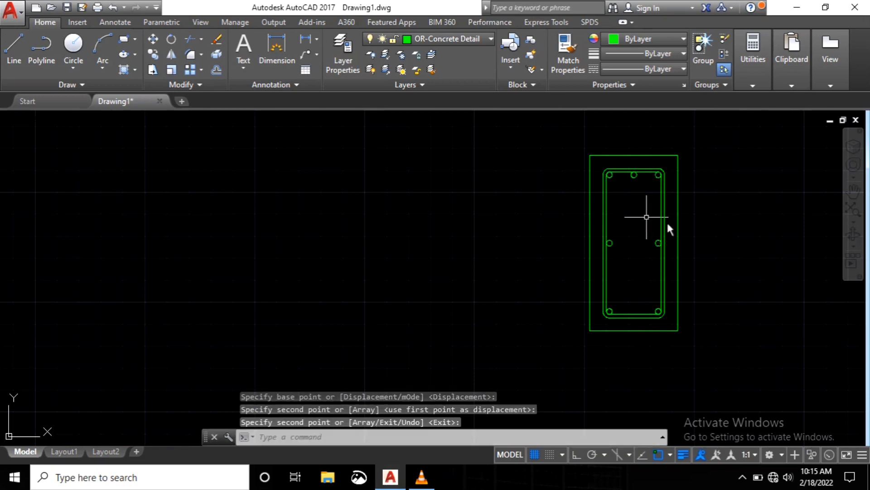
pyautogui.moveTo(669, 223); pyautogui.dragTo(542, 220, button='middle')
pyautogui.scroll(2, 531, 174)
pyautogui.scroll(-2, 531, 177)
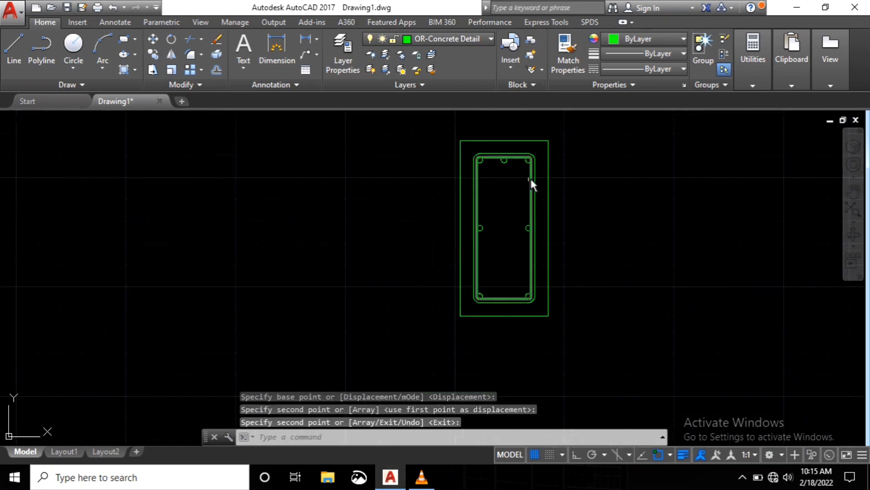
# Step: Put the double-line stirrup and all rebar circles on the OR-Tulangan Manual layer
pyautogui.click(536, 153)
pyautogui.click(468, 308)
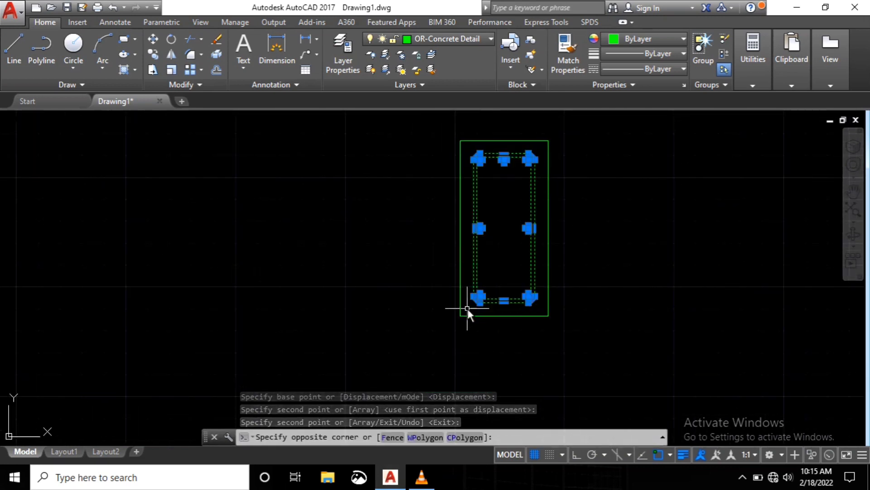
pyautogui.click(472, 40)
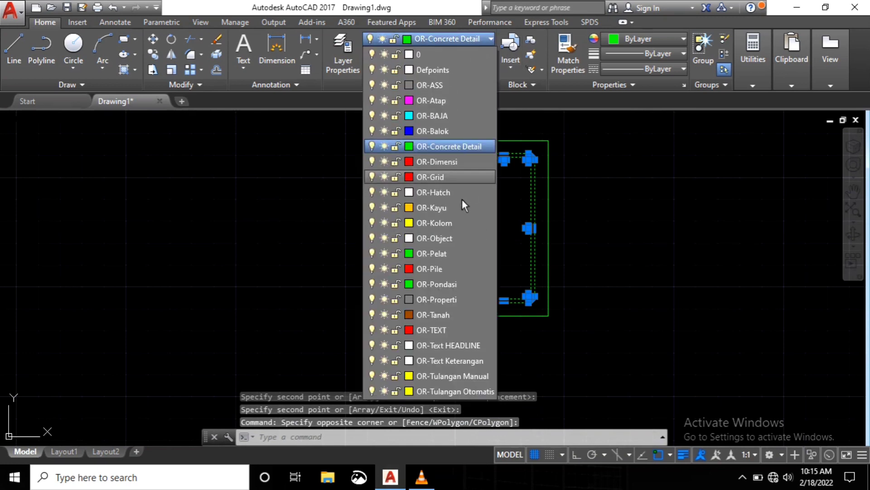
pyautogui.click(458, 376)
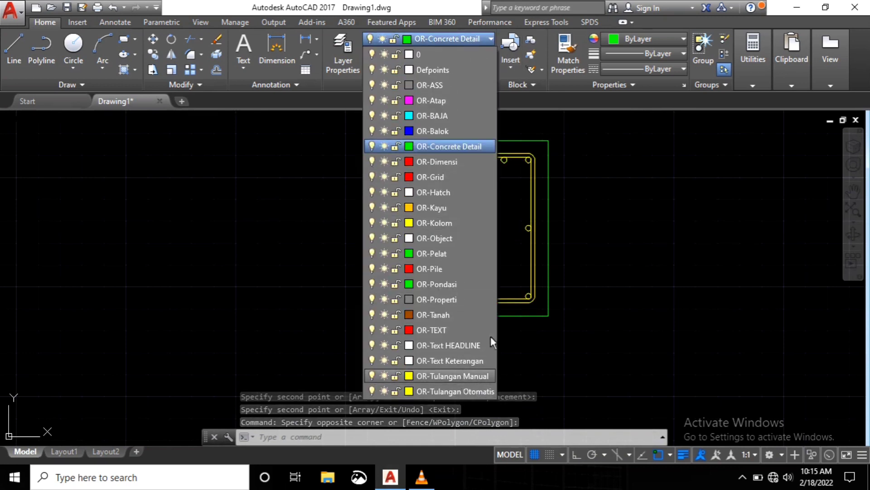
pyautogui.press('Escape')
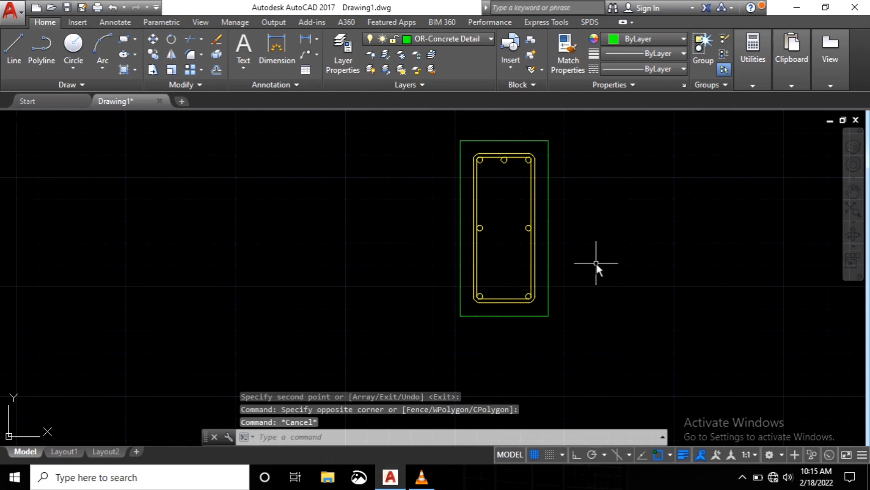
# Step: Draw a 50-unit line at -45° from the centre of the beam section's upper-left rebar circle
pyautogui.scroll(8, 521, 155)
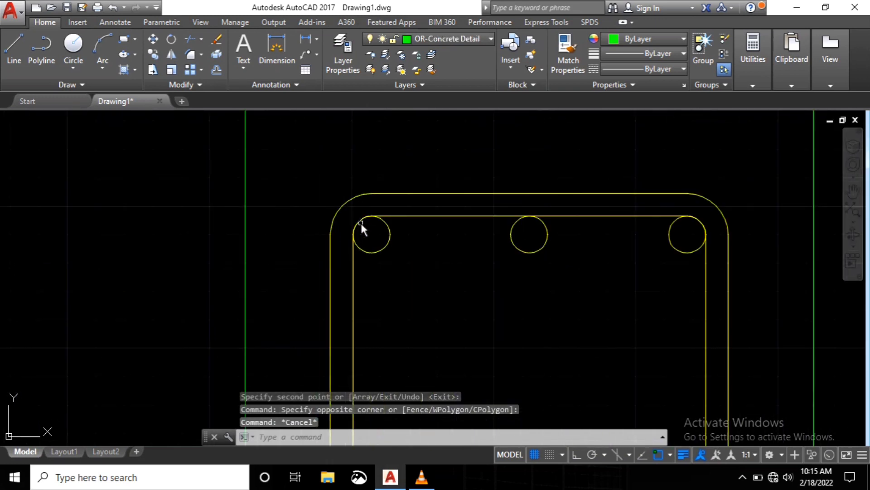
pyautogui.moveTo(450, 316); pyautogui.dragTo(402, 284, button='middle')
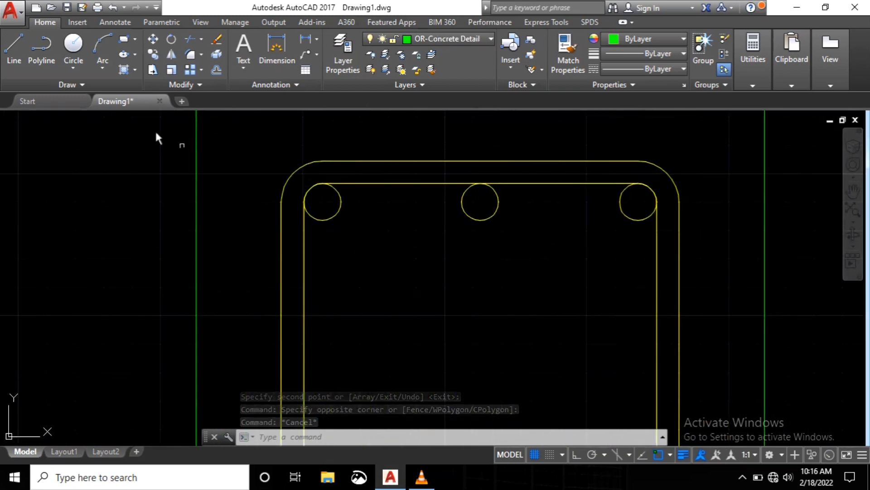
pyautogui.click(13, 60)
pyautogui.click(322, 202)
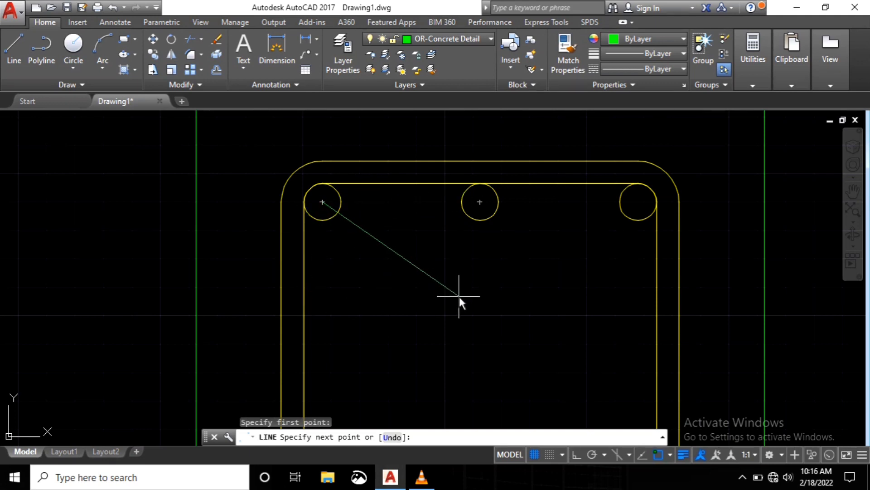
pyautogui.press('F8')
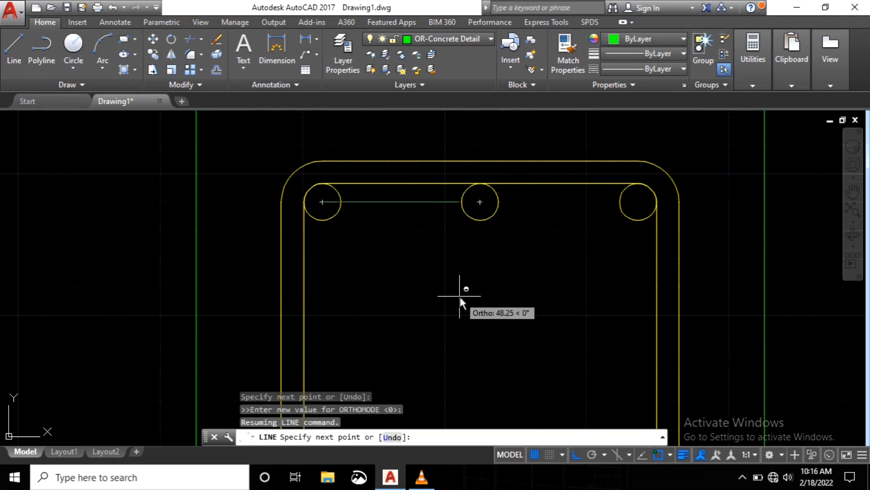
pyautogui.write('<')
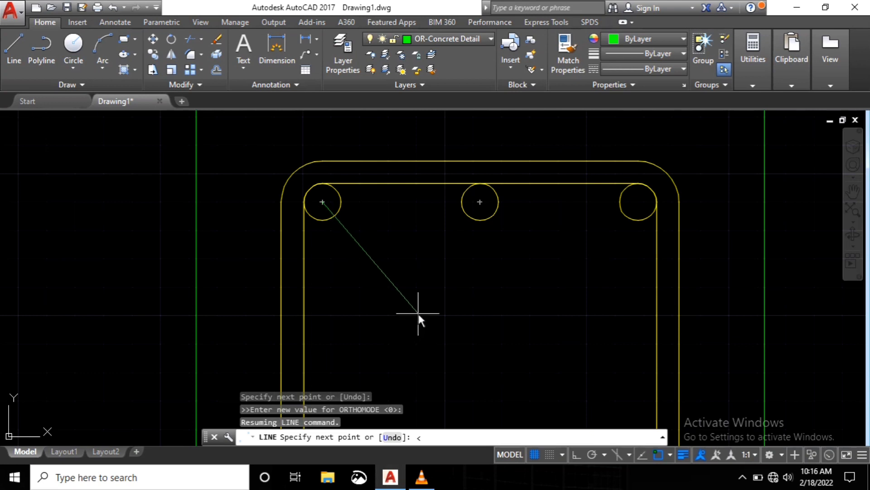
pyautogui.write('-45')
pyautogui.press('Return')
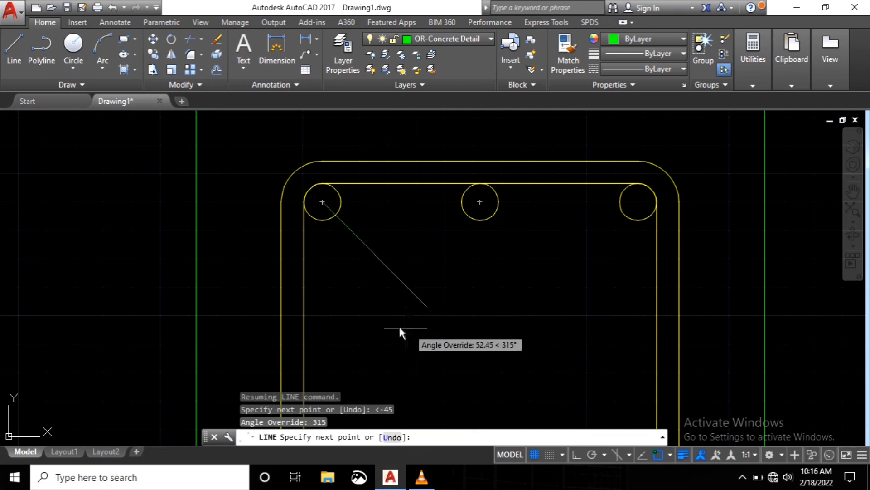
pyautogui.scroll(-5, 399, 320)
pyautogui.scroll(5, 362, 305)
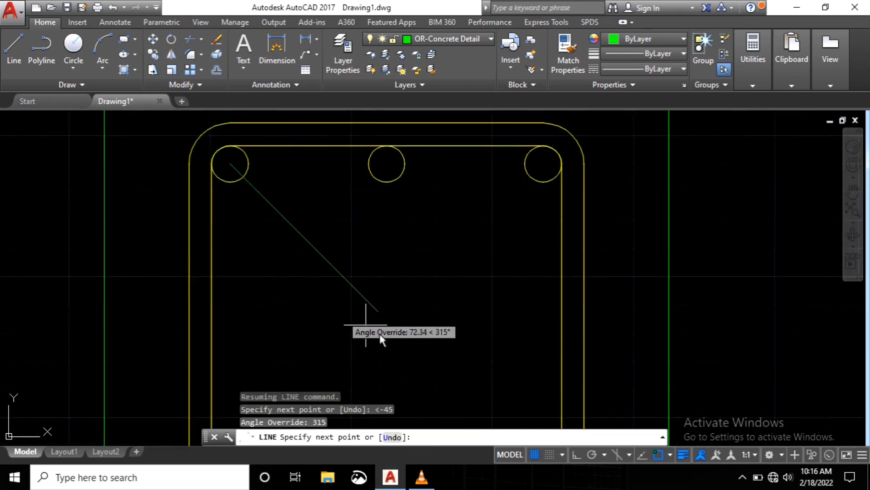
pyautogui.scroll(-4, 360, 325)
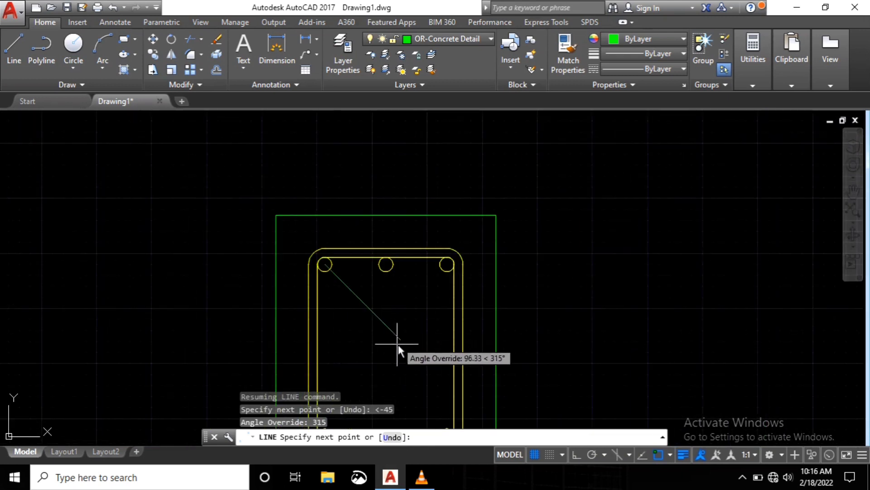
pyautogui.scroll(2, 360, 325)
pyautogui.scroll(3, 369, 325)
pyautogui.scroll(-4, 408, 334)
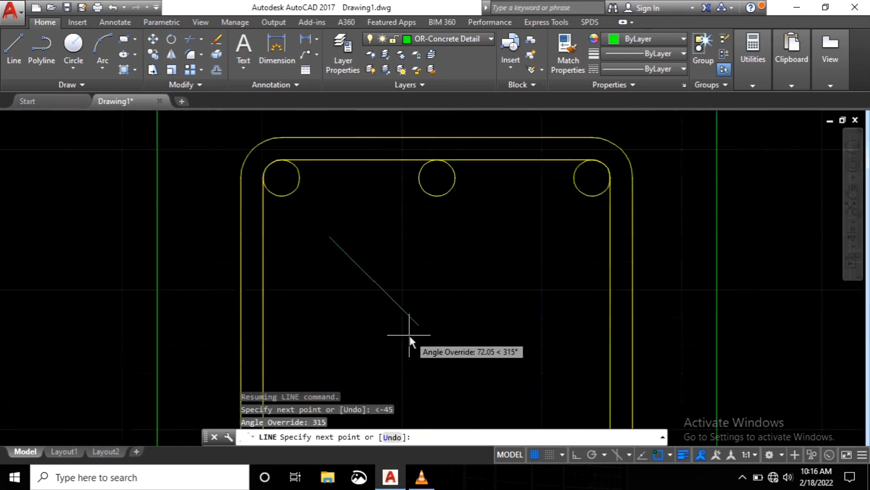
pyautogui.scroll(1, 387, 333)
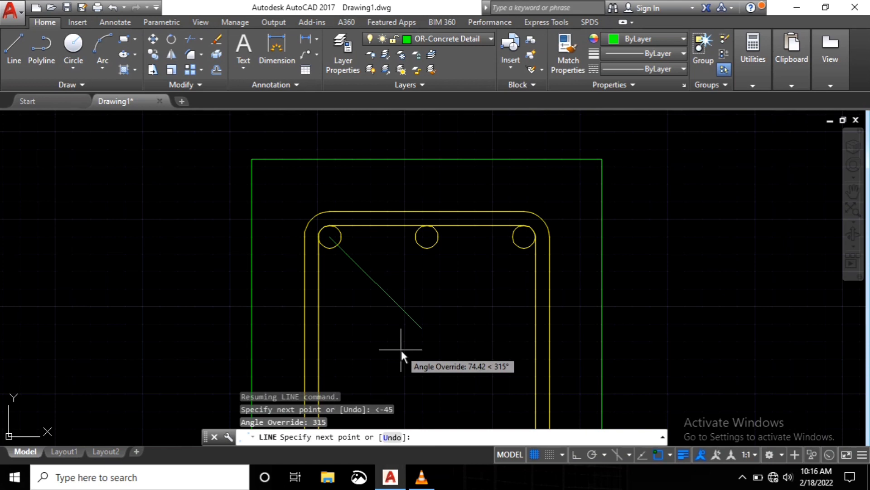
pyautogui.write('50')
pyautogui.press('Return')
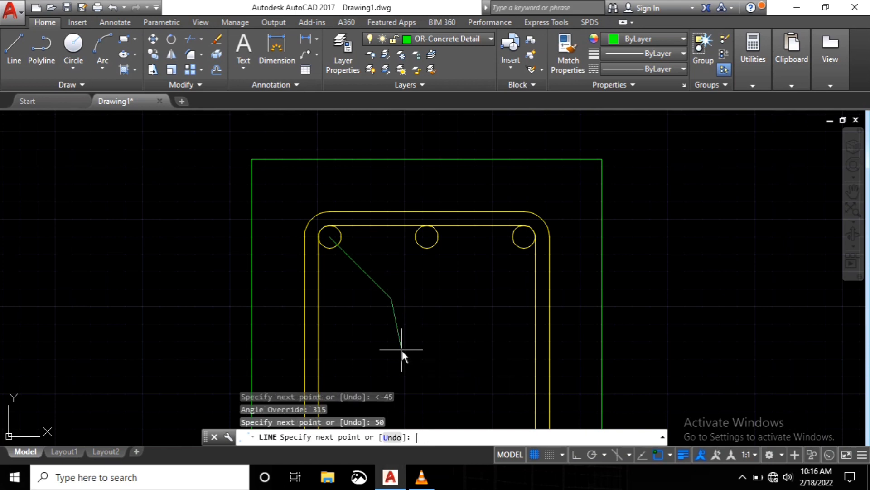
pyautogui.press('Return')
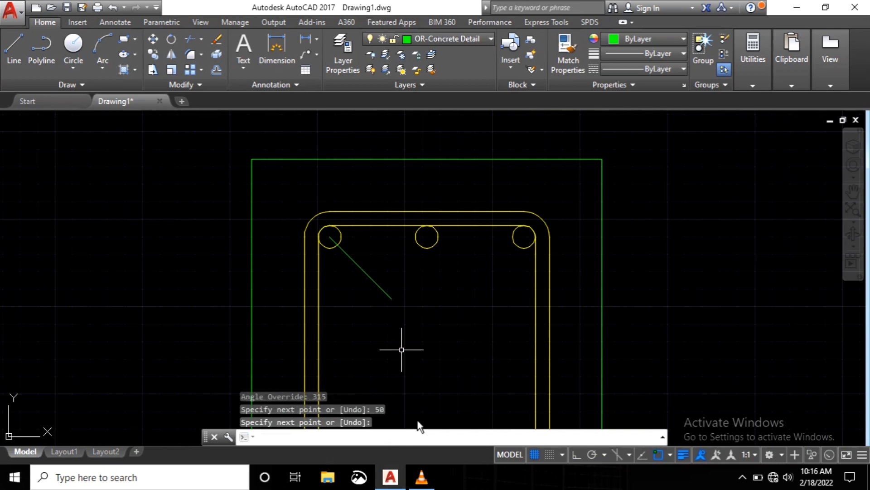
# Step: Offset the diagonal line by 6.5 to both sides of the upper-left rebar circle's centre
pyautogui.scroll(4, 362, 262)
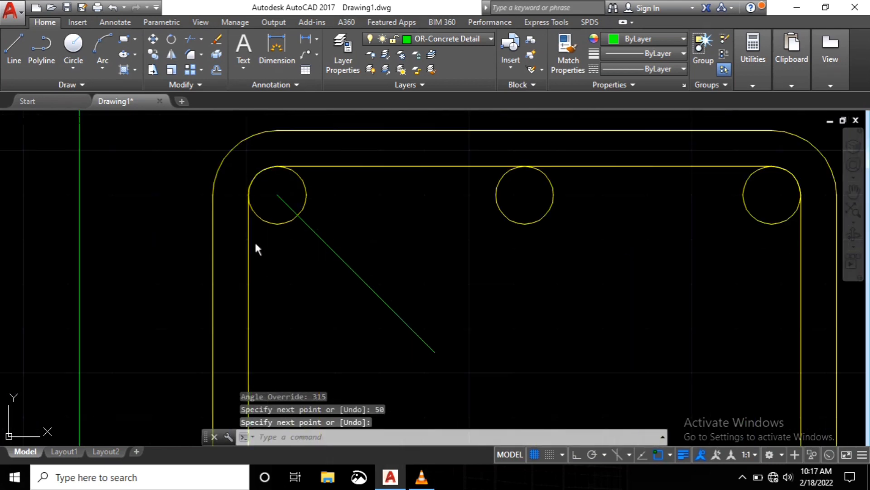
pyautogui.scroll(4, 258, 159)
pyautogui.scroll(-4, 280, 226)
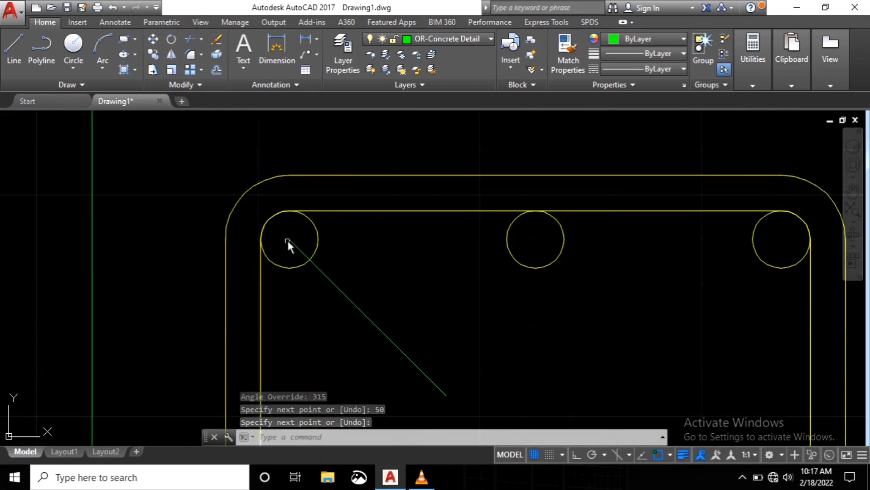
pyautogui.scroll(2, 287, 238)
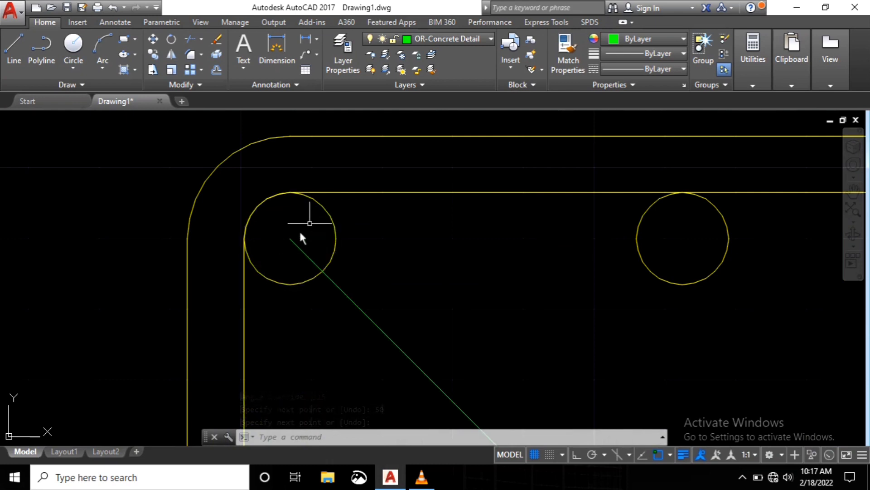
pyautogui.scroll(-4, 255, 217)
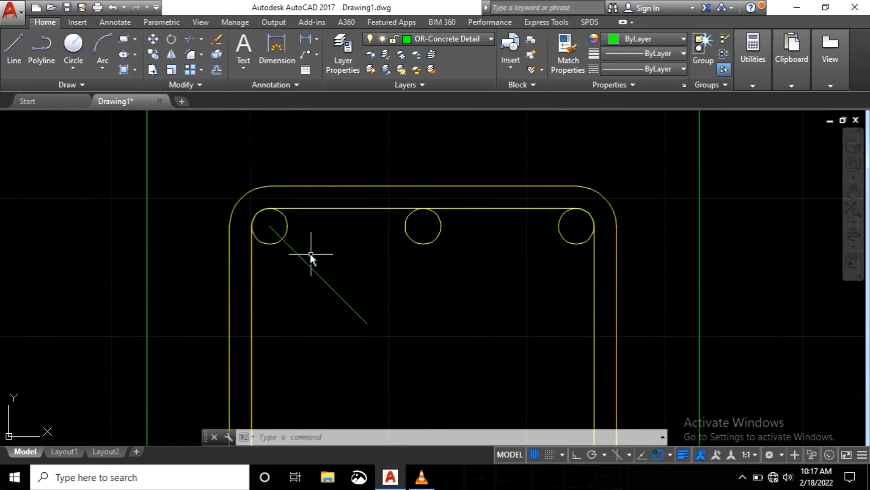
pyautogui.scroll(2, 311, 250)
pyautogui.click(216, 70)
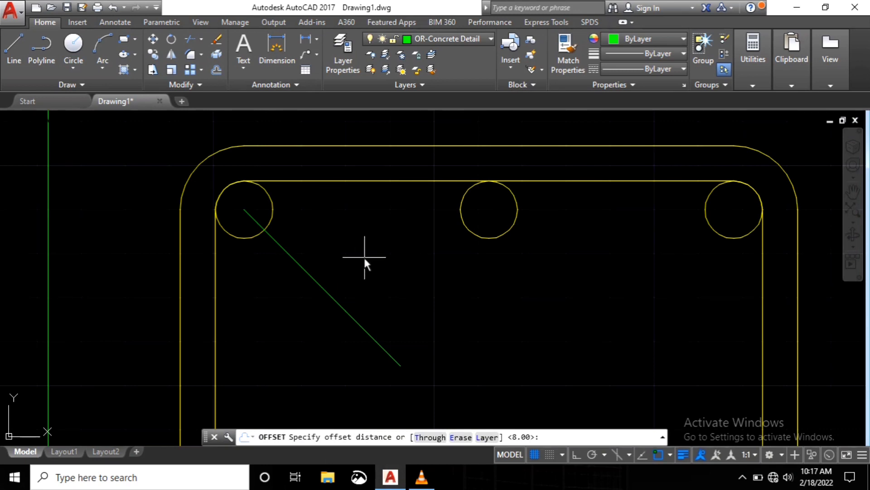
pyautogui.write('6.5')
pyautogui.press('Return')
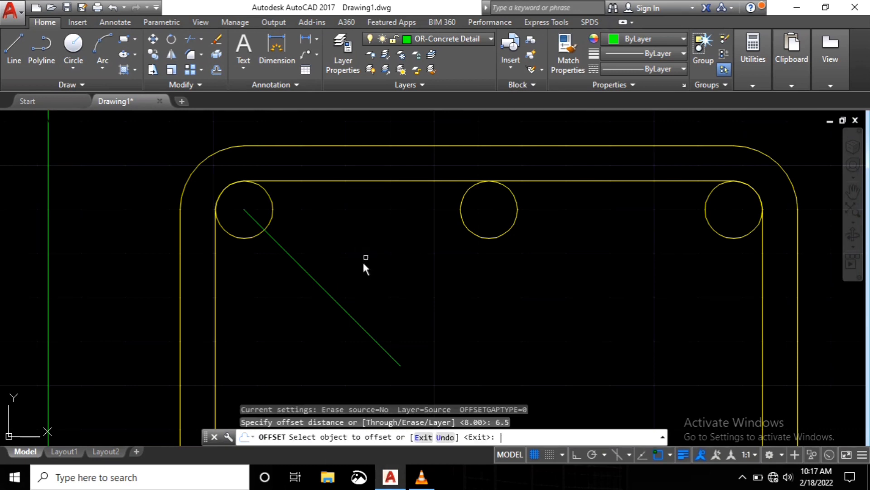
pyautogui.click(318, 283)
pyautogui.click(313, 258)
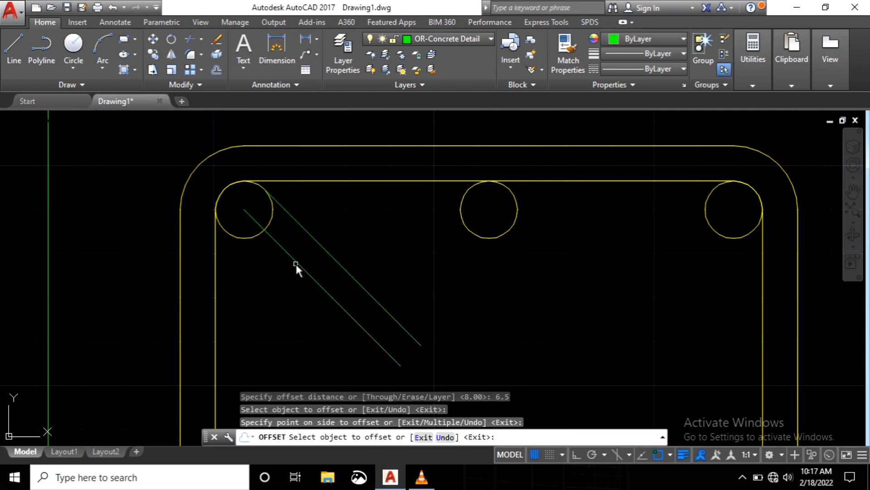
pyautogui.click(296, 262)
pyautogui.click(262, 290)
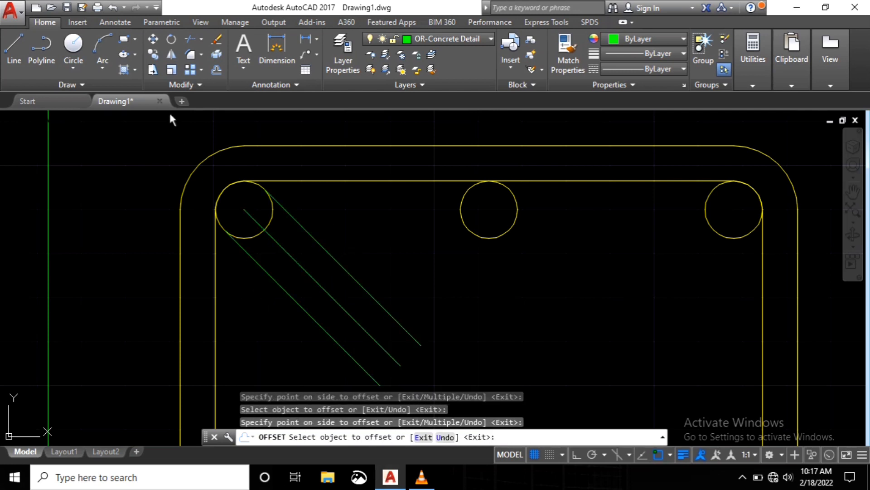
pyautogui.click(216, 70)
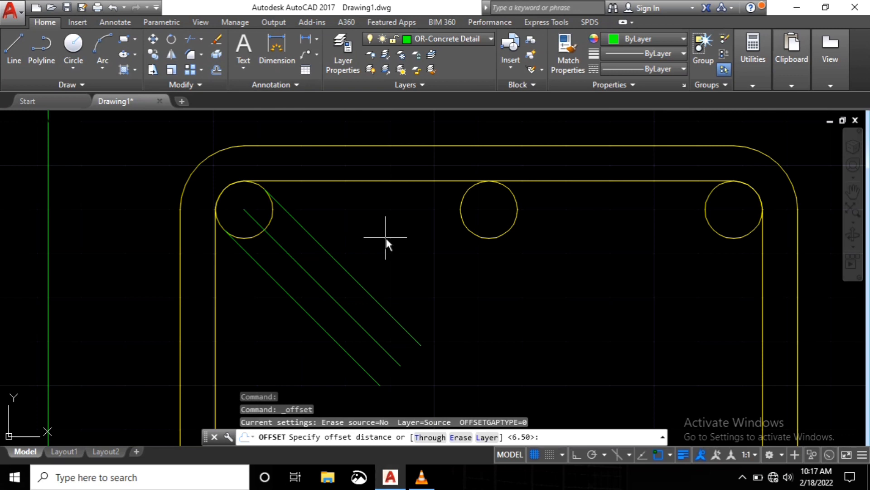
pyautogui.write('8')
pyautogui.press('Return')
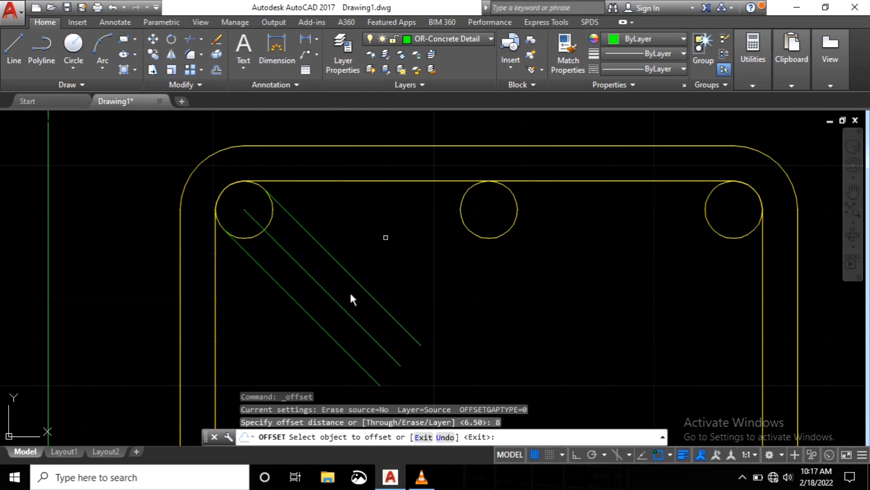
# Step: Offset each of the two outer diagonal lines outward by 8 to give the stirrup hooks their thickness
pyautogui.click(218, 71)
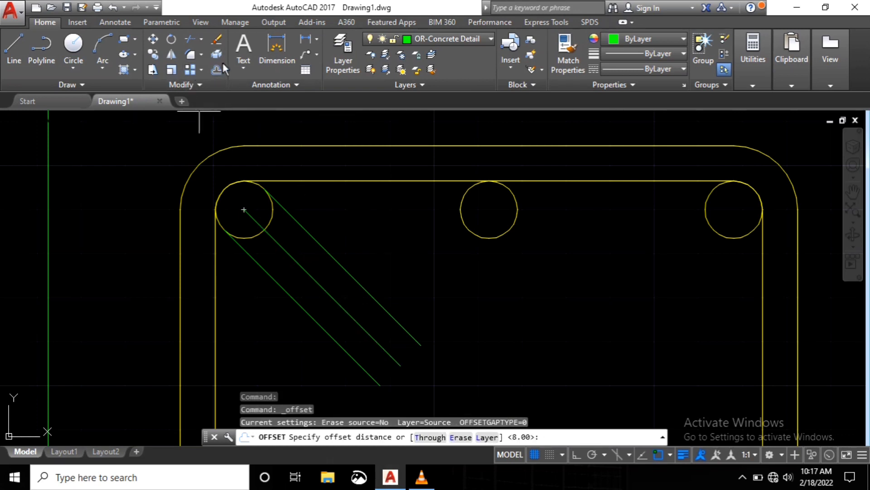
pyautogui.write('8')
pyautogui.press('Return')
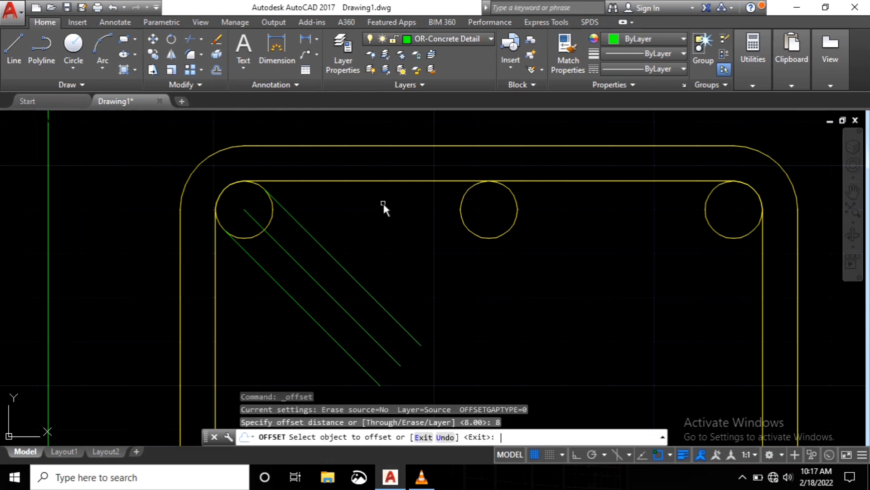
pyautogui.click(320, 245)
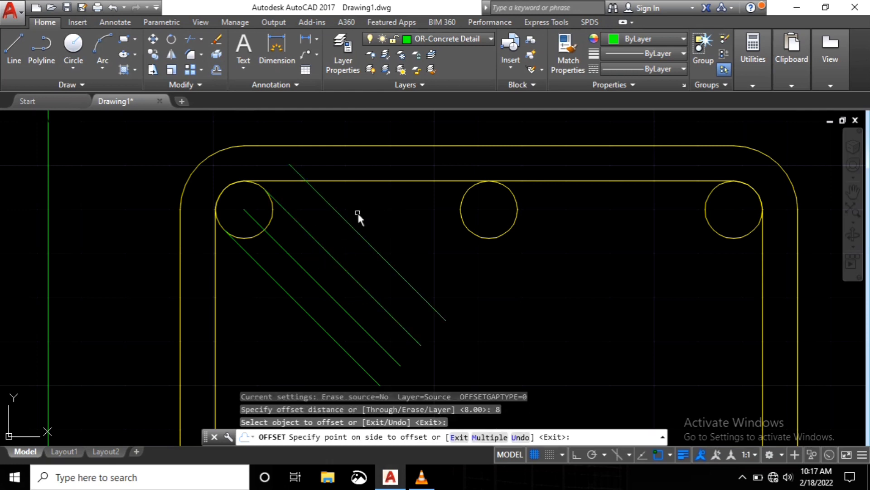
pyautogui.click(357, 211)
pyautogui.click(276, 279)
pyautogui.click(256, 299)
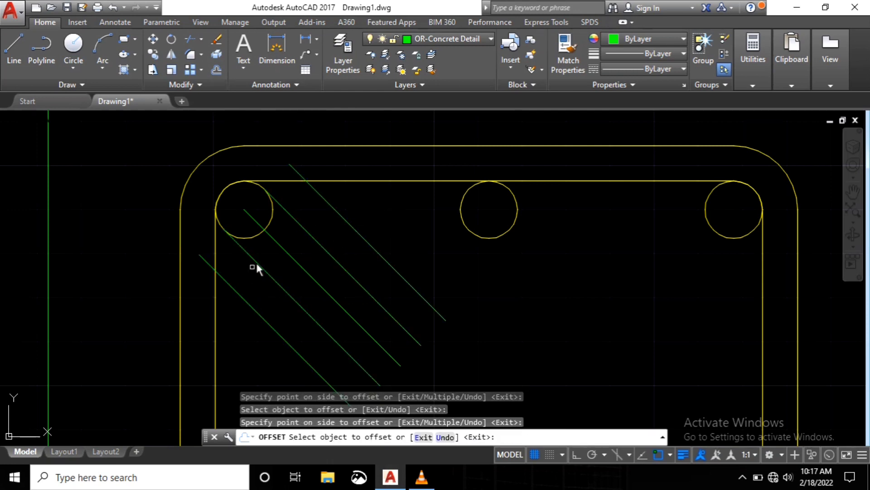
# Step: Close the lower ends of the two hook line pairs with short lines joining their endpoints
pyautogui.click(13, 47)
pyautogui.moveTo(294, 261); pyautogui.dragTo(221, 204, button='middle')
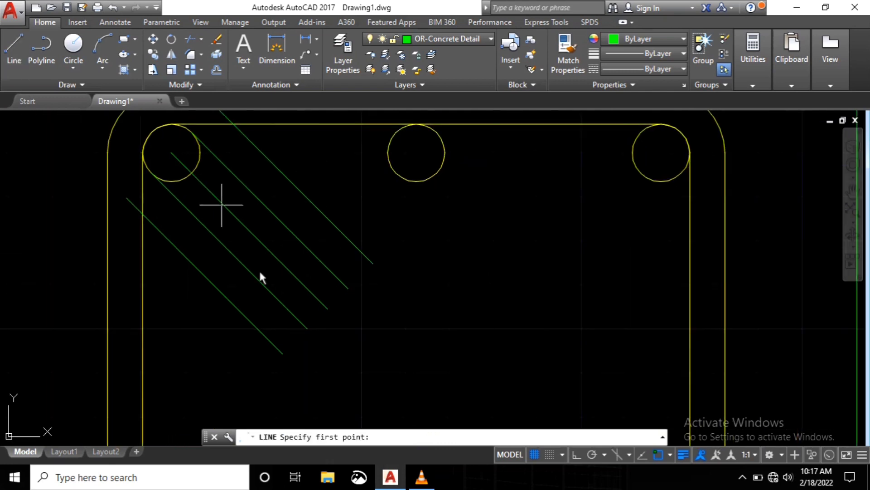
pyautogui.click(281, 353)
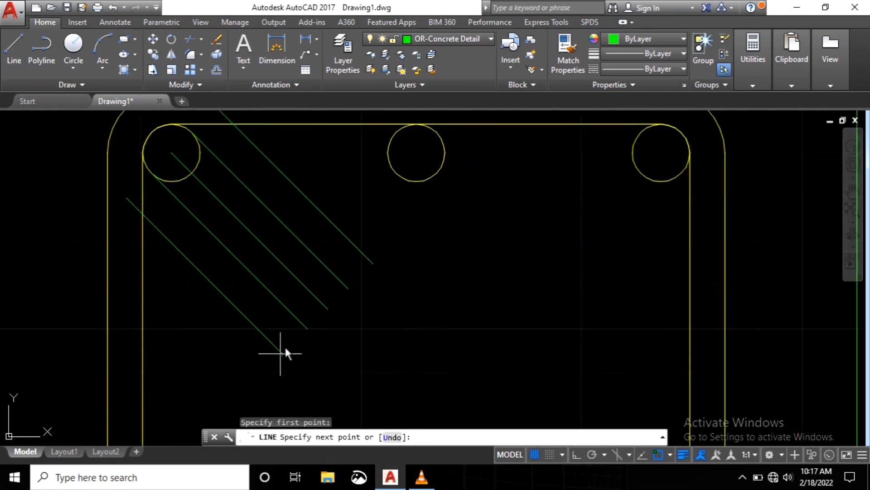
pyautogui.click(306, 328)
pyautogui.press('Return')
pyautogui.press('Return')
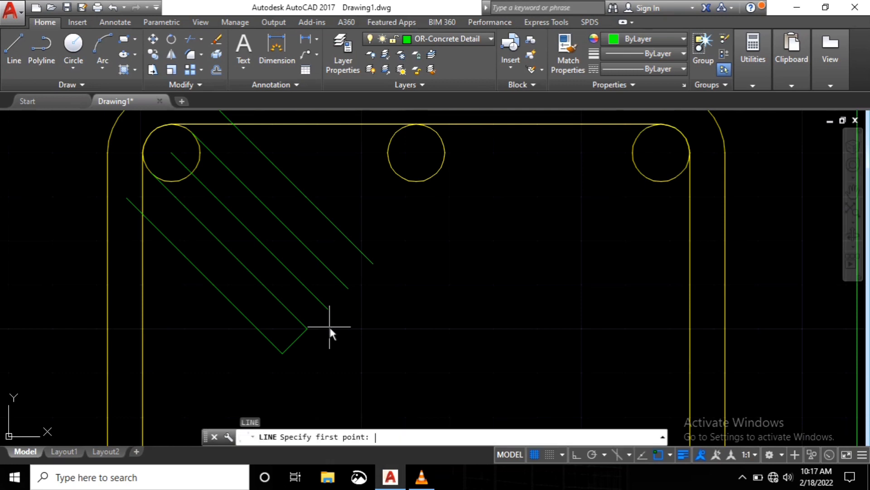
pyautogui.click(346, 290)
pyautogui.click(373, 264)
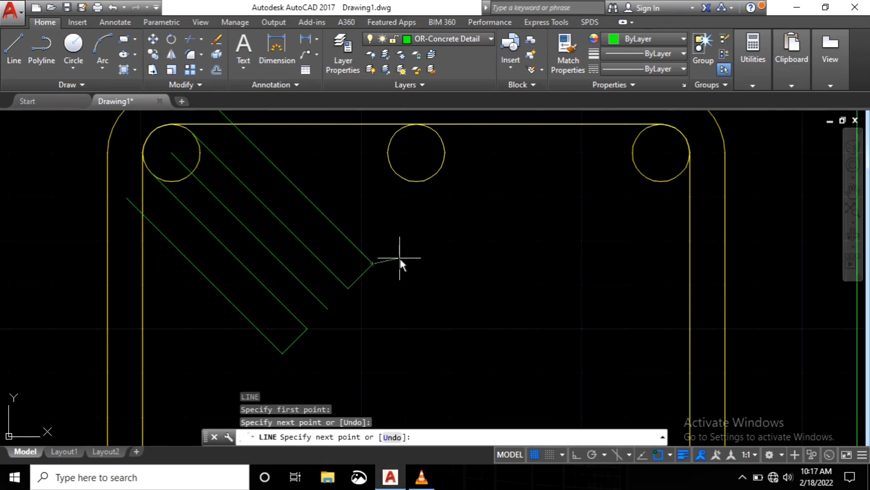
pyautogui.press('Return')
pyautogui.scroll(-2, 141, 206)
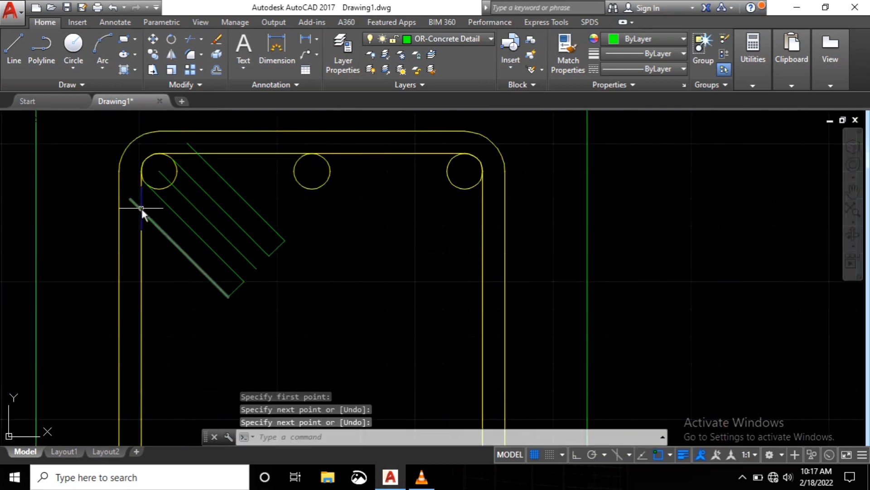
pyautogui.moveTo(142, 209); pyautogui.dragTo(213, 221, button='middle')
pyautogui.click(73, 43)
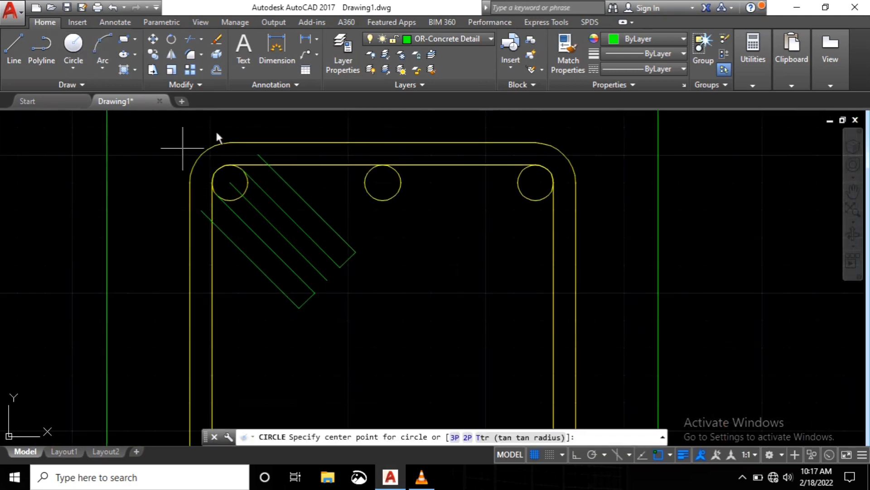
pyautogui.click(229, 182)
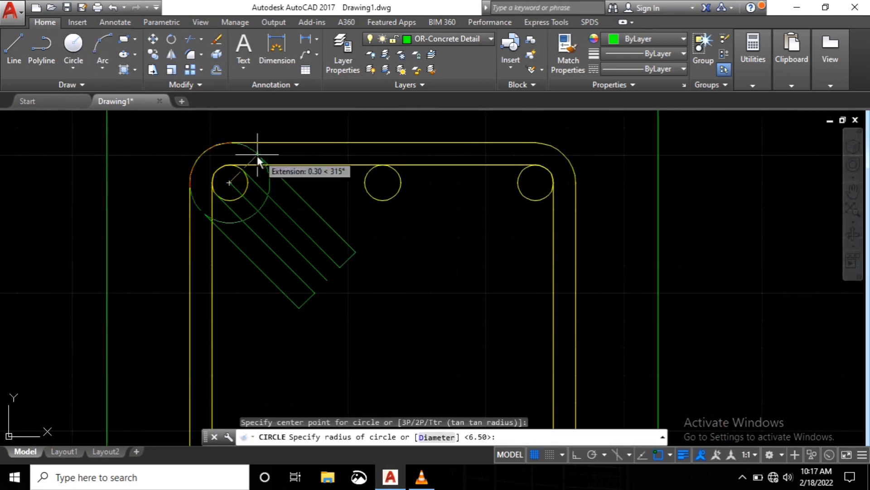
pyautogui.scroll(2, 224, 172)
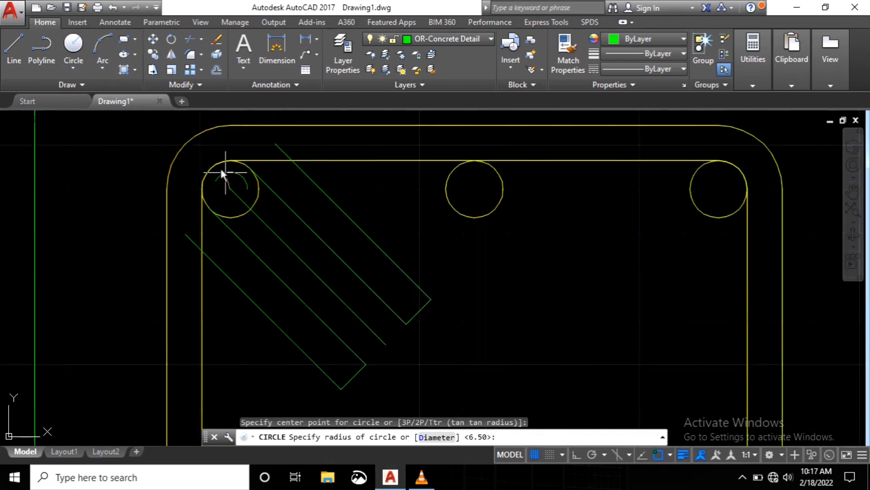
# Step: Draw a circle centred on the upper-left rebar, with its radius reaching the upper end of the outermost hook line
pyautogui.click(77, 46)
pyautogui.click(229, 189)
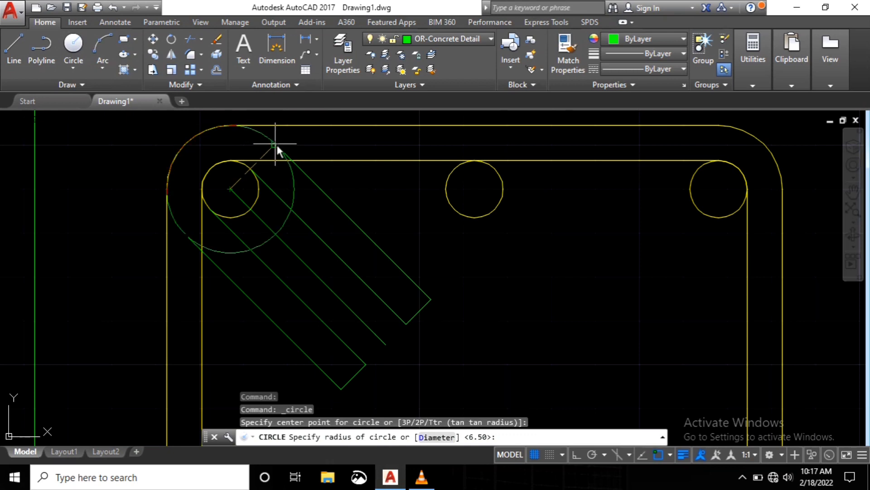
pyautogui.scroll(4, 277, 144)
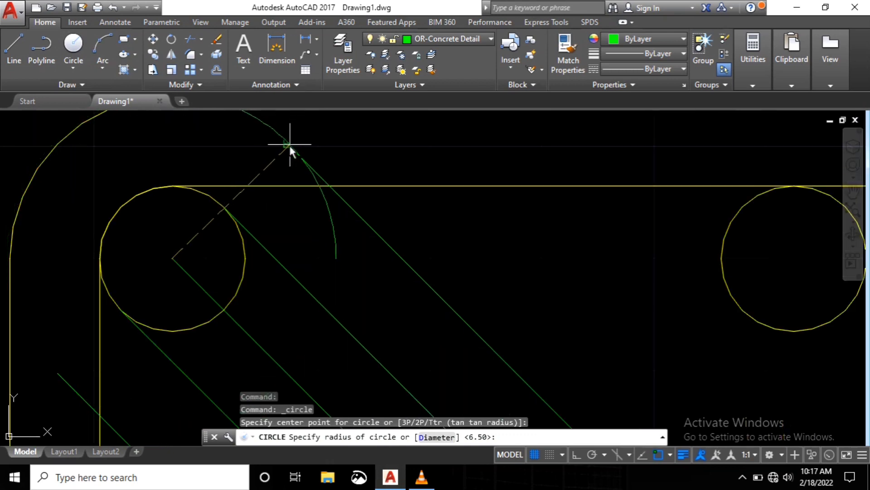
pyautogui.click(287, 144)
pyautogui.scroll(-3, 317, 175)
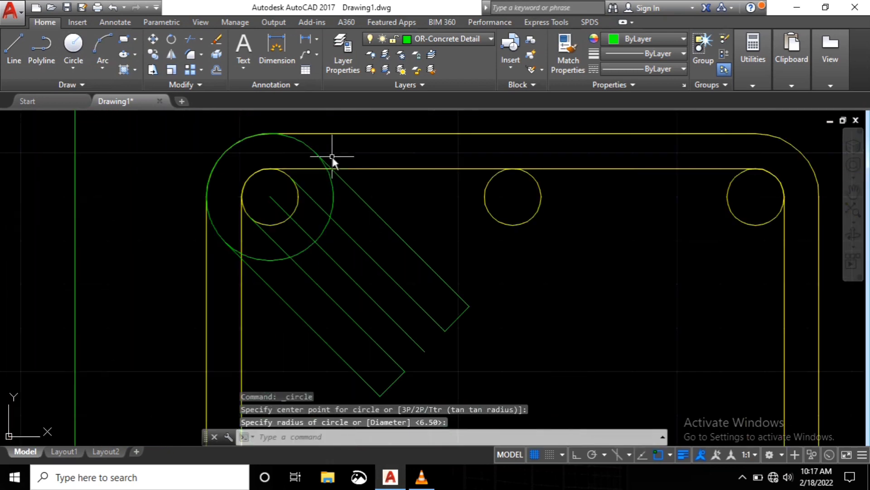
# Step: Erase the middle diagonal line that starts at the upper-left rebar's centre
pyautogui.click(334, 253)
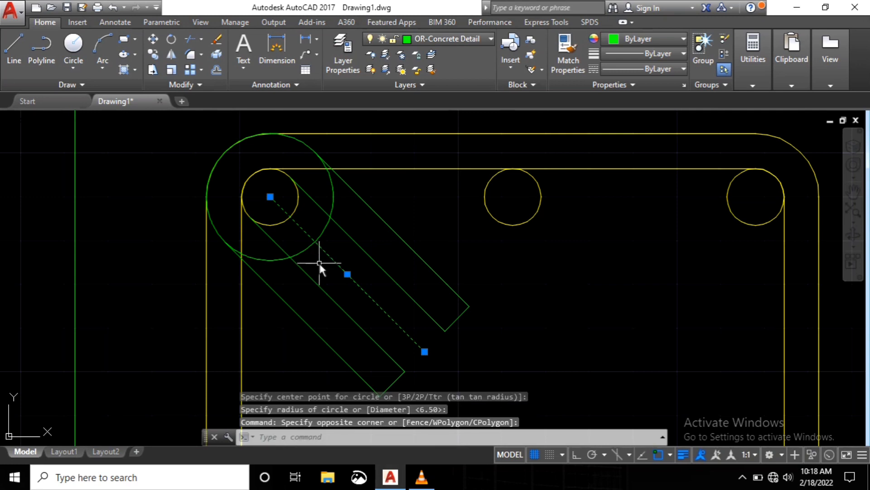
pyautogui.press('Delete')
pyautogui.scroll(-2, 306, 288)
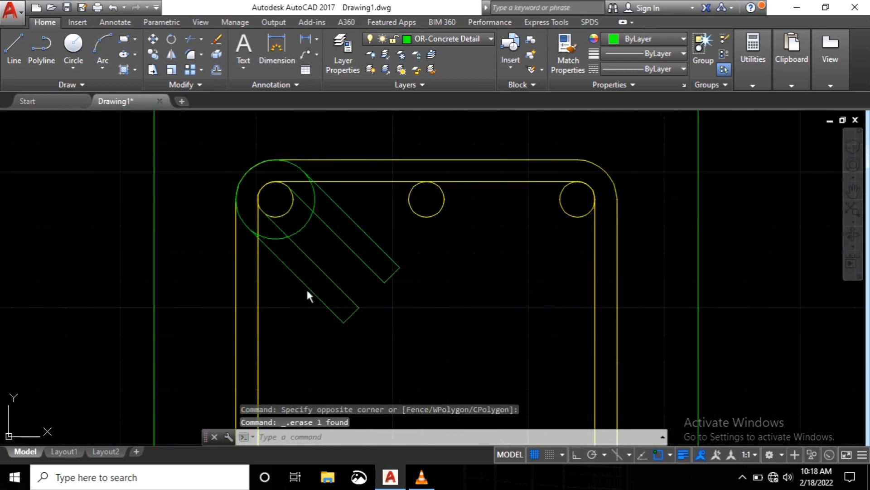
# Step: Trim the new circle and the lower outer hook line between the two lines of the left stirrup leg
pyautogui.click(343, 146)
pyautogui.click(218, 251)
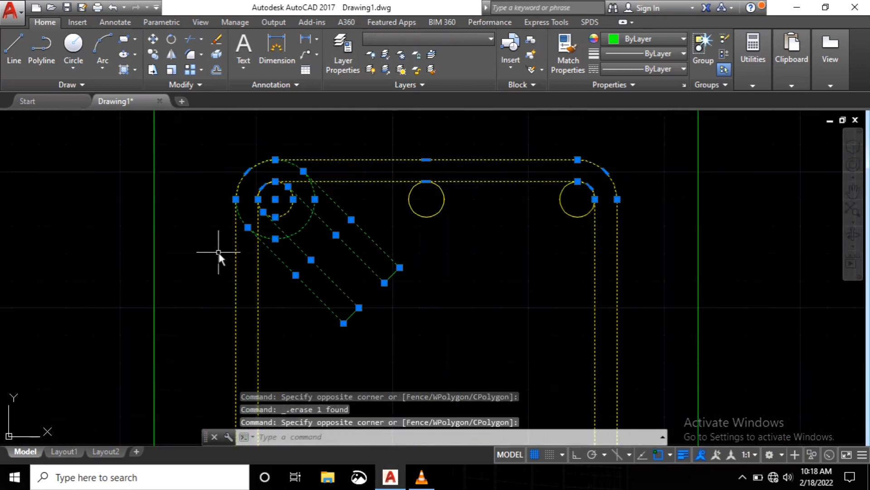
pyautogui.write('TR')
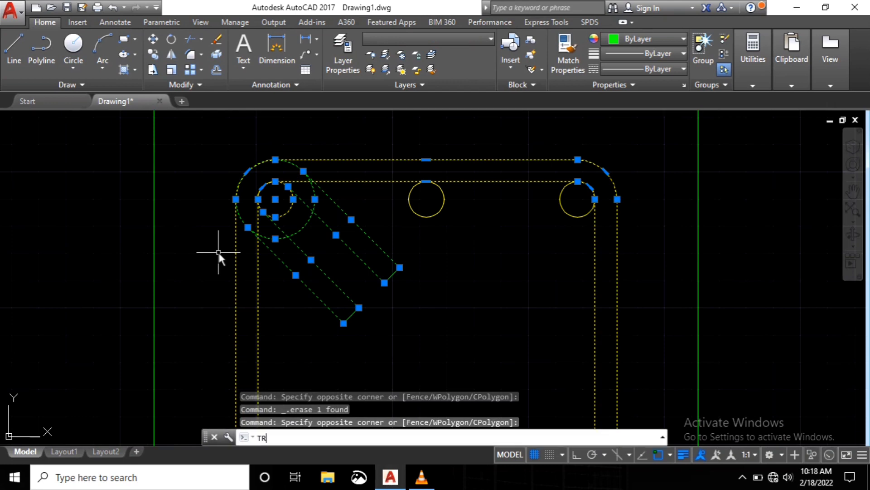
pyautogui.press('Return')
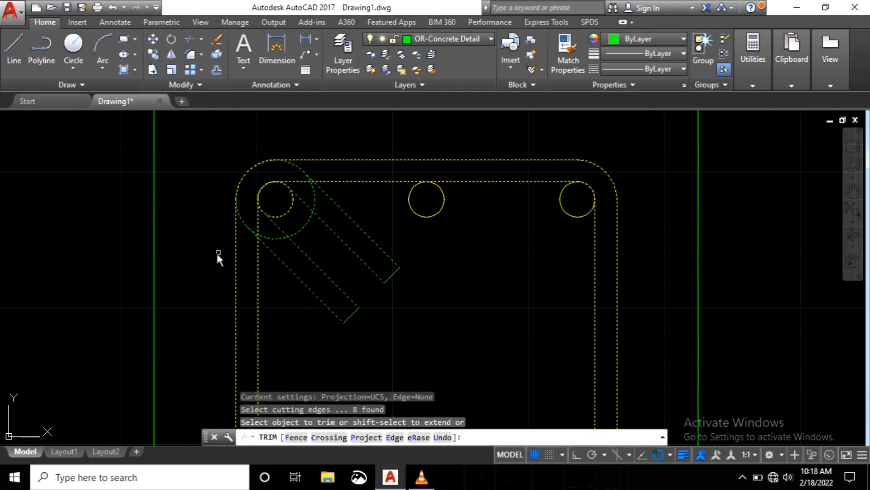
pyautogui.scroll(4, 217, 255)
pyautogui.click(265, 227)
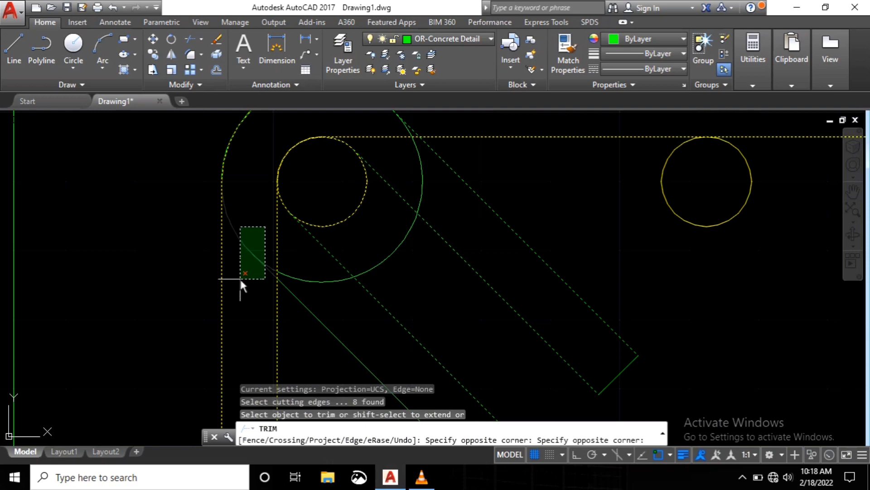
pyautogui.click(240, 278)
# Step: Trim the inner top stirrup line between the rebar and the outer hook line, and the circle's part crossing the upper hook
pyautogui.scroll(-3, 249, 245)
pyautogui.scroll(5, 309, 175)
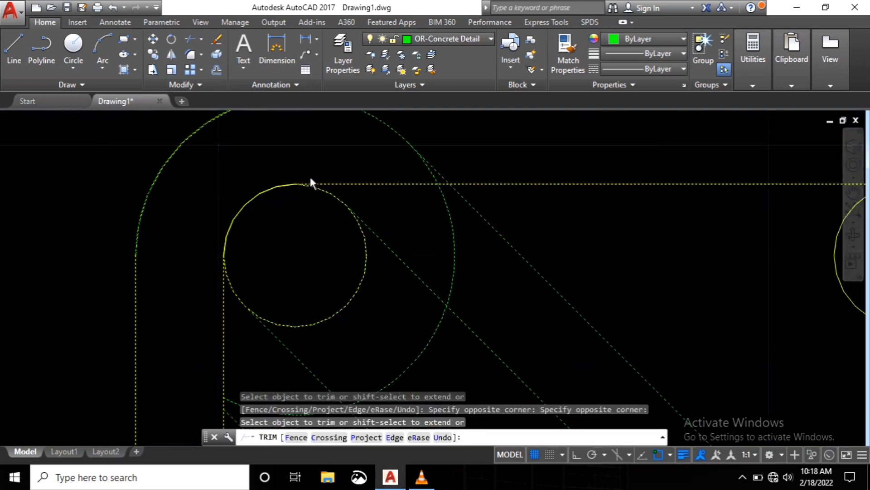
pyautogui.click(374, 188)
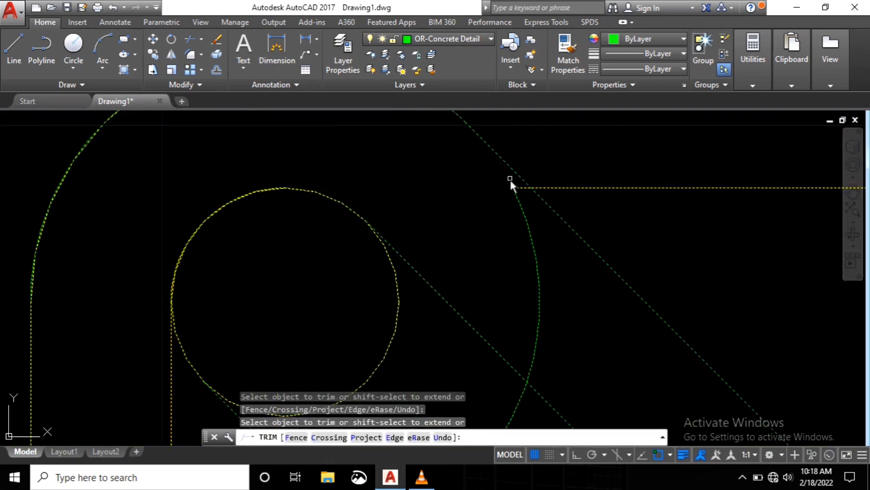
pyautogui.scroll(2, 510, 179)
pyautogui.click(530, 190)
pyautogui.click(499, 212)
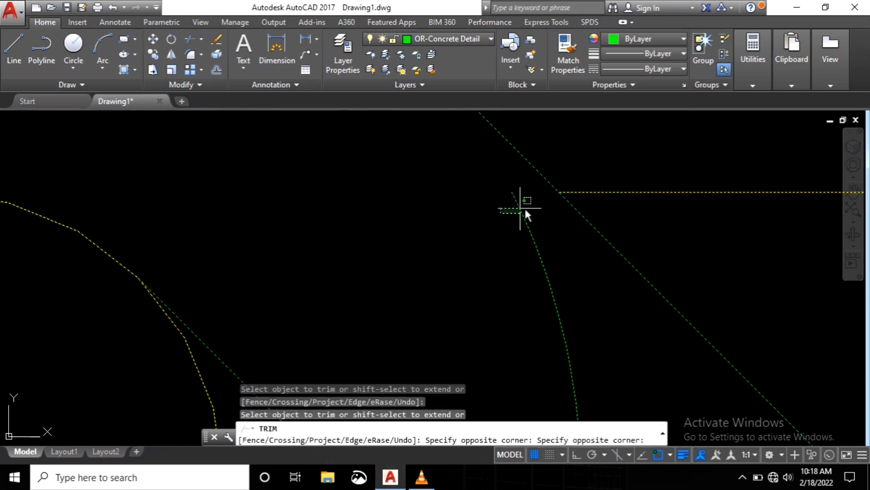
pyautogui.click(525, 209)
pyautogui.scroll(-4, 463, 210)
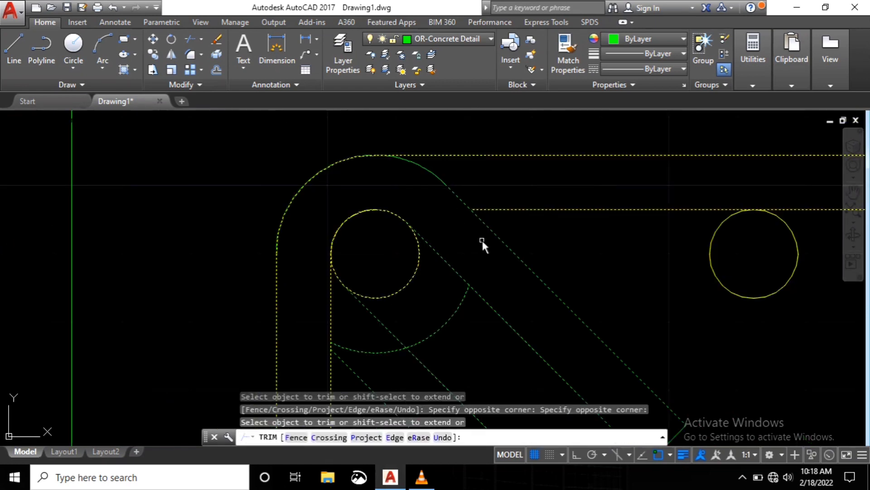
pyautogui.press('Return')
# Step: Erase the leftover circle arc below the upper-left rebar
pyautogui.click(463, 329)
pyautogui.click(433, 324)
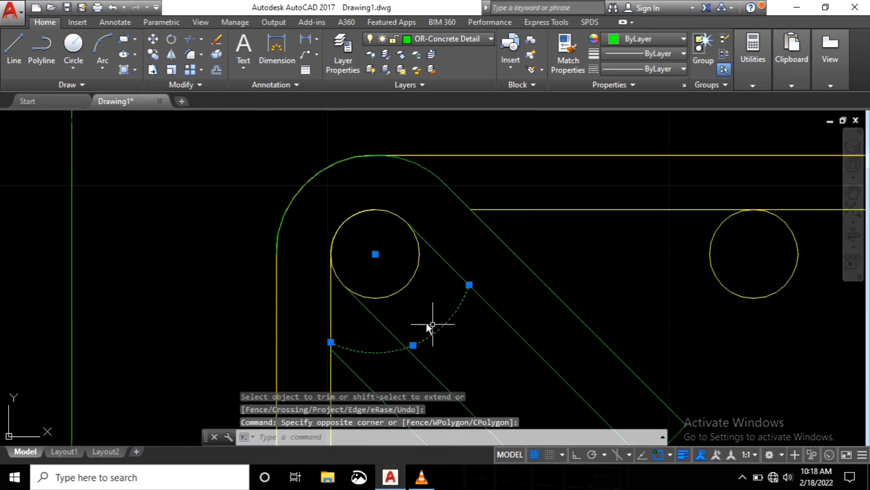
pyautogui.press('Delete')
pyautogui.scroll(-3, 488, 244)
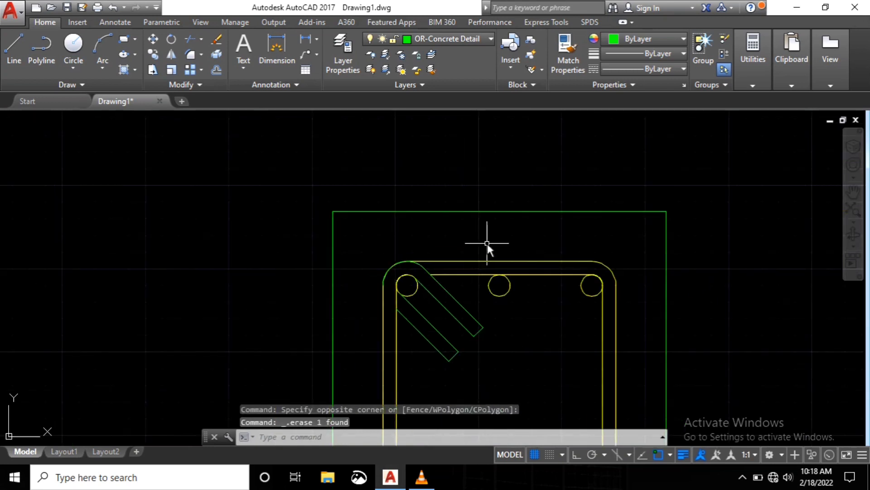
# Step: Assign the hook lines and bend arc at the stirrup's upper-left corner to the OR-Tulangan Manual layer
pyautogui.click(512, 237)
pyautogui.click(369, 375)
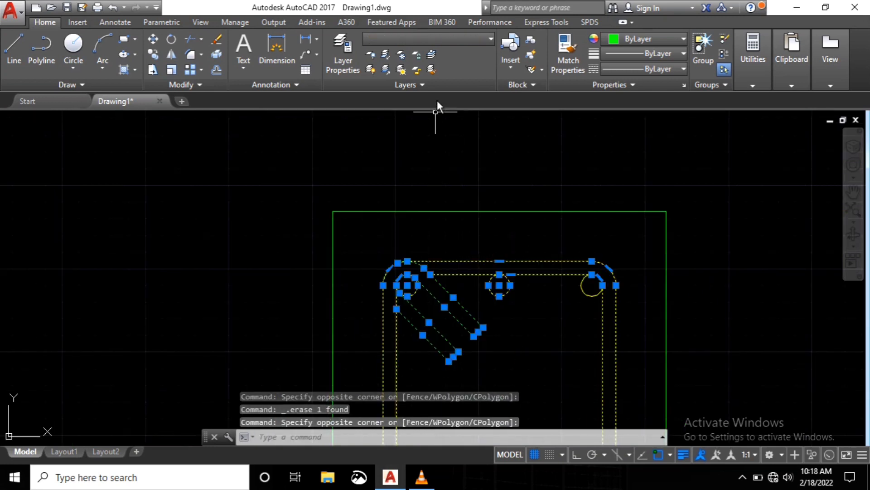
pyautogui.click(478, 39)
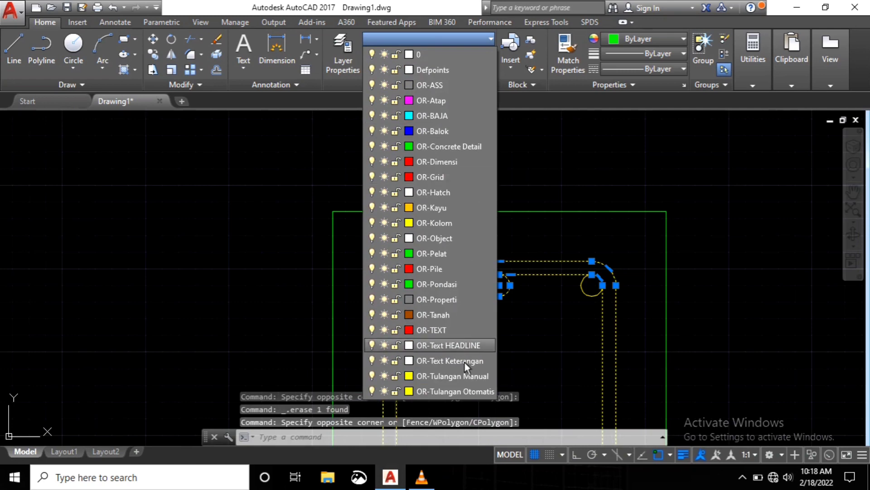
pyautogui.click(464, 375)
pyautogui.press('Escape')
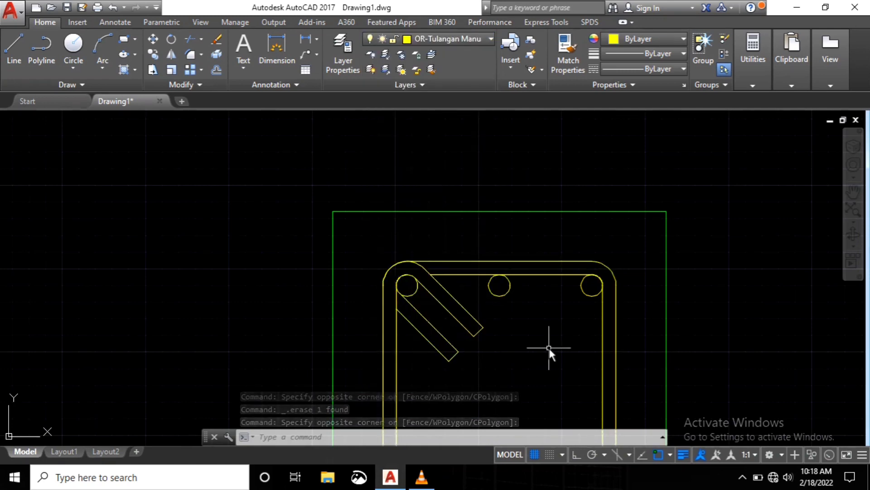
# Step: Examine the finished beam section and its size relative to the TUMPUAN/LAPANGAN detail table
pyautogui.scroll(-5, 502, 344)
pyautogui.scroll(-3, 353, 272)
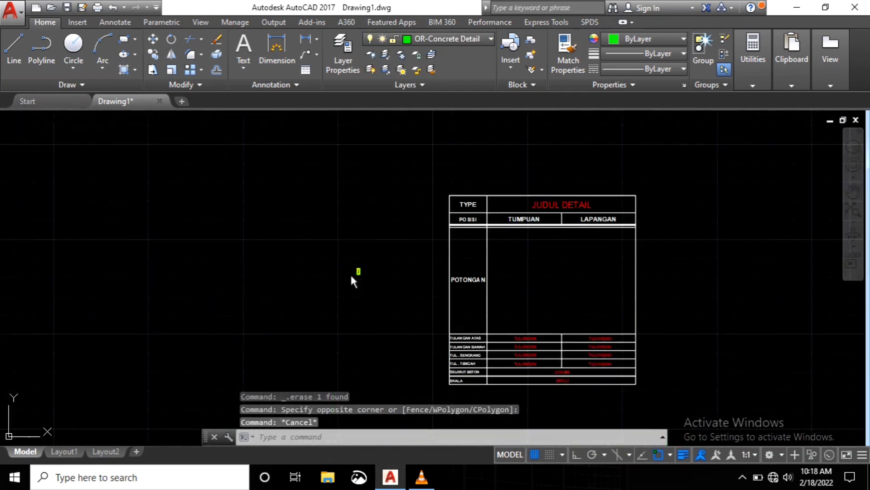
pyautogui.scroll(5, 377, 271)
pyautogui.scroll(3, 339, 268)
pyautogui.scroll(-5, 301, 271)
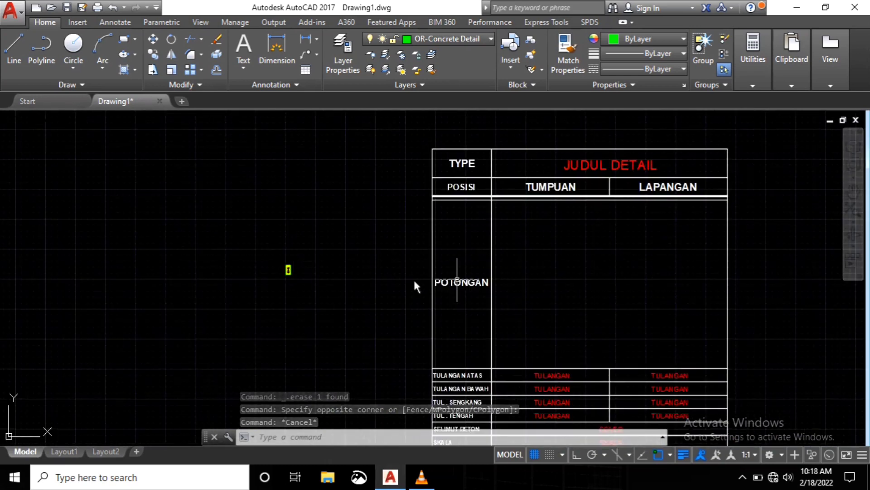
pyautogui.scroll(3, 279, 281)
pyautogui.scroll(2, 356, 304)
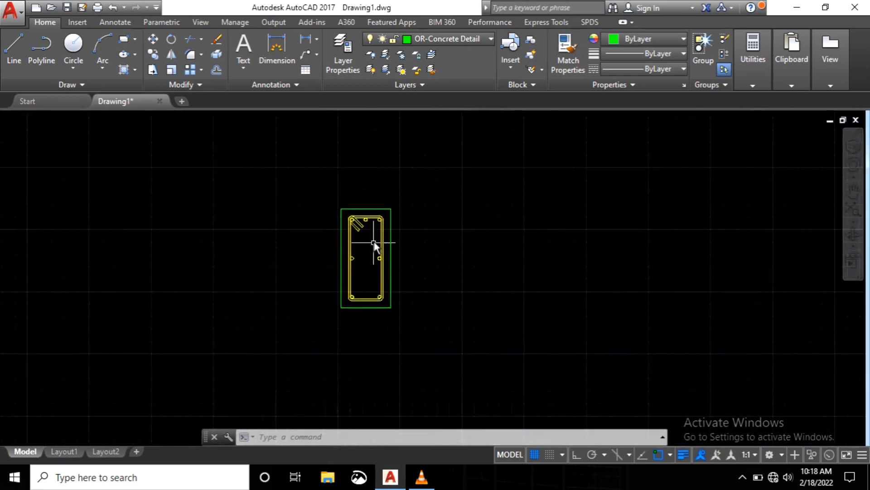
pyautogui.scroll(4, 367, 240)
pyautogui.scroll(-2, 366, 241)
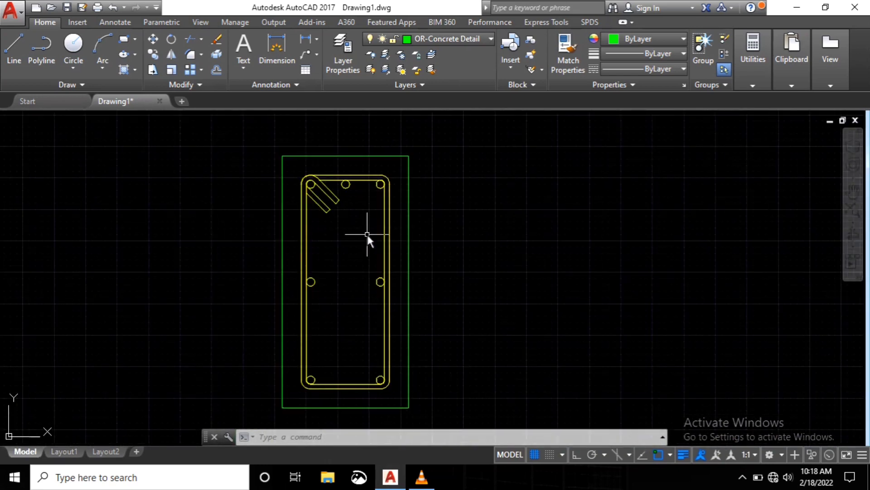
pyautogui.moveTo(365, 250); pyautogui.dragTo(399, 242, button='middle')
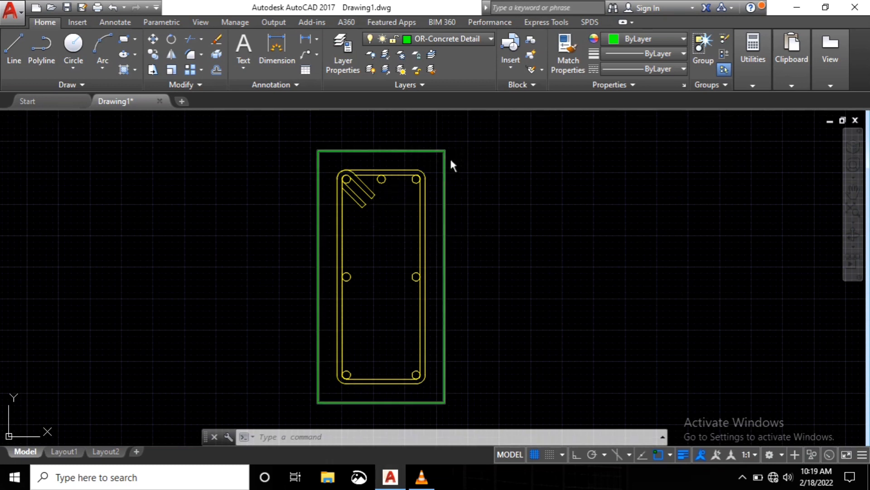
# Step: Scale the entire beam section by a factor of 5 from a base point on its right concrete edge
pyautogui.scroll(-2, 481, 154)
pyautogui.click(481, 136)
pyautogui.click(311, 329)
pyautogui.write('sc')
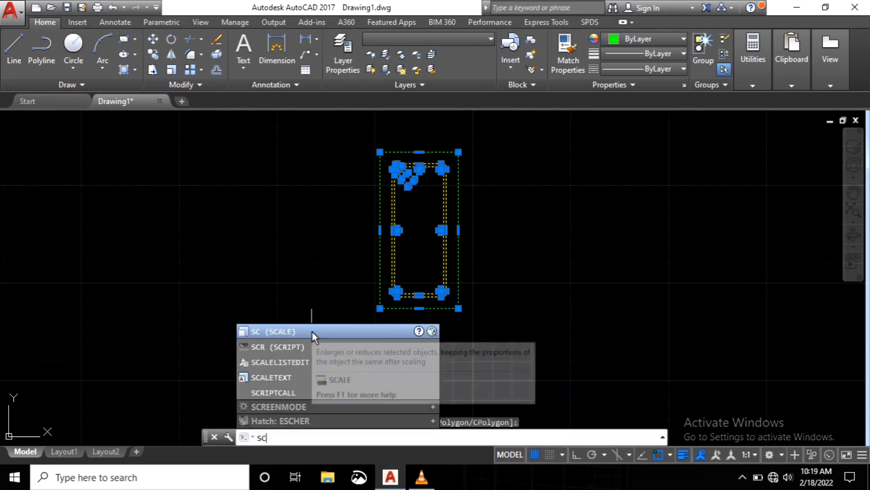
pyautogui.press('Return')
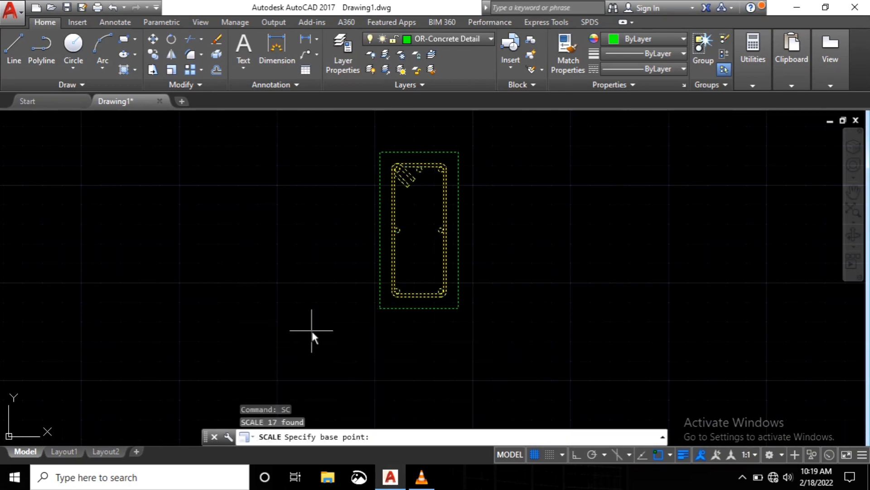
pyautogui.click(459, 258)
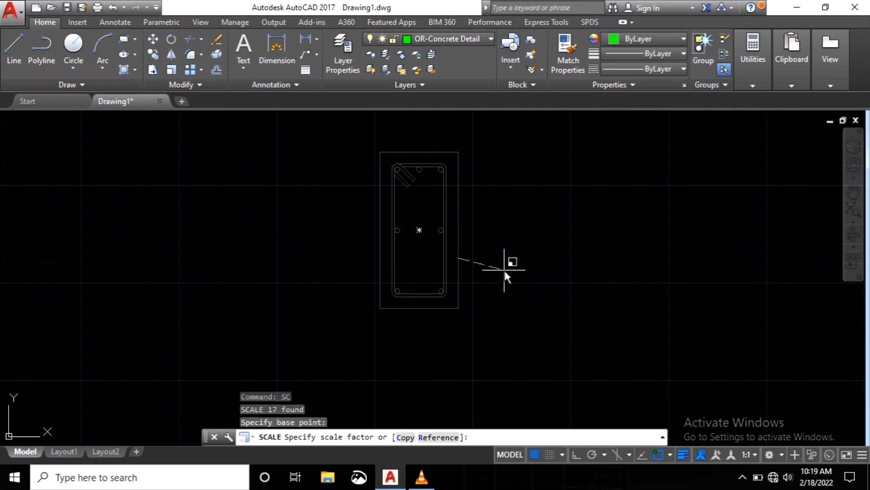
pyautogui.write('5')
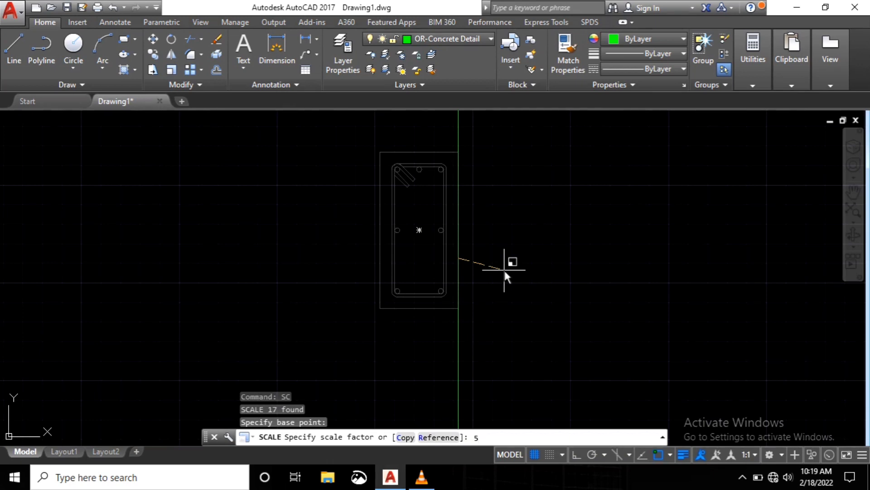
pyautogui.press('Return')
# Step: Move the scaled beam section into the POTONGAN row under TUMPUAN in the detail table
pyautogui.scroll(-5, 505, 270)
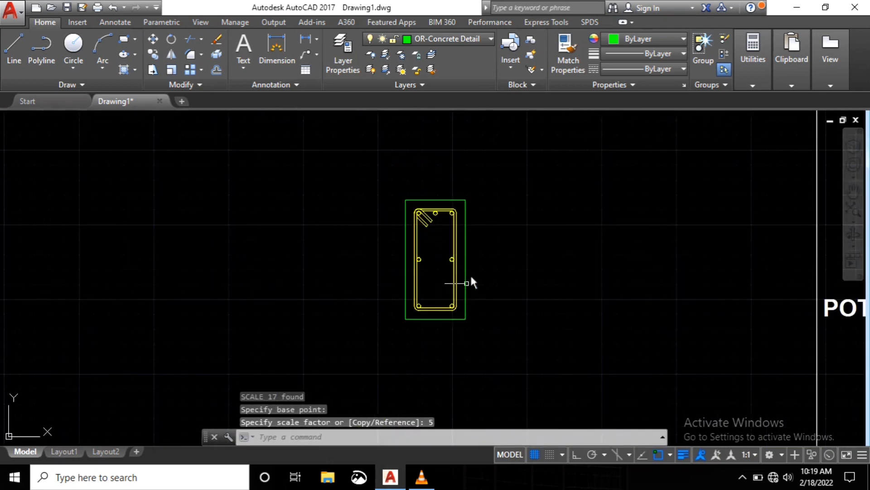
pyautogui.click(491, 193)
pyautogui.click(363, 328)
pyautogui.rightClick(363, 327)
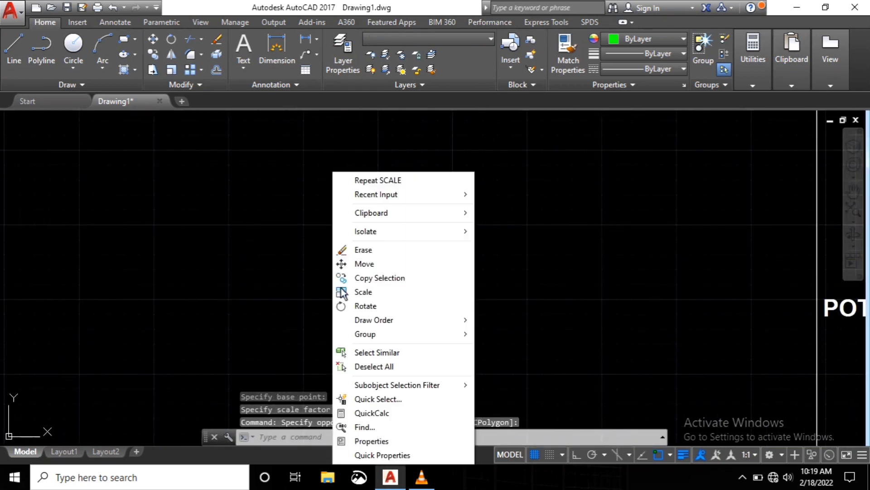
pyautogui.click(369, 266)
pyautogui.click(445, 261)
pyautogui.scroll(-3, 352, 285)
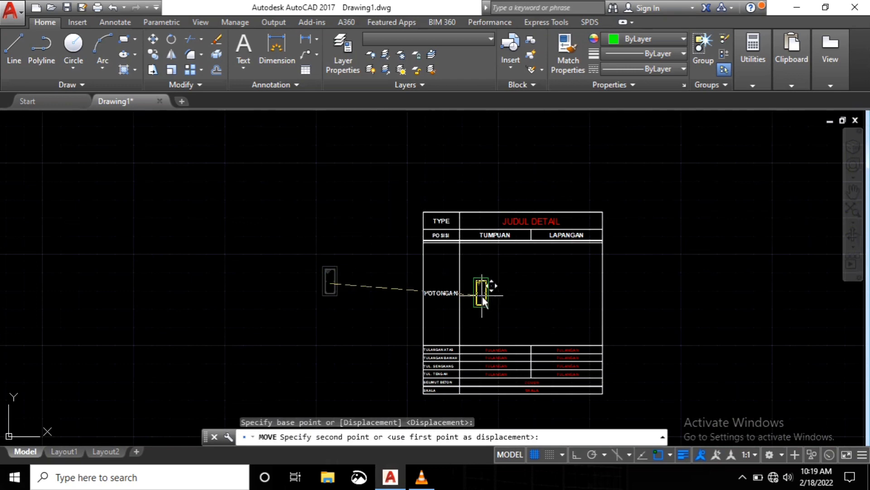
pyautogui.scroll(3, 518, 296)
pyautogui.click(505, 298)
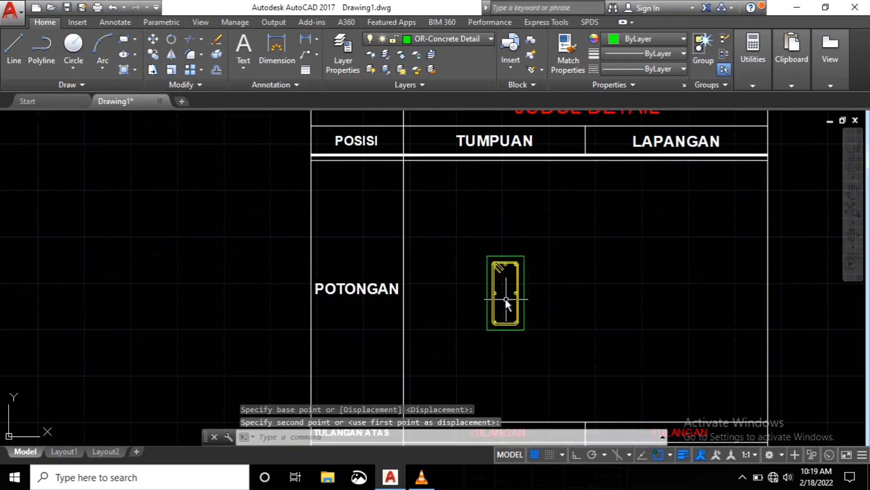
pyautogui.scroll(-5, 476, 277)
pyautogui.scroll(4, 476, 277)
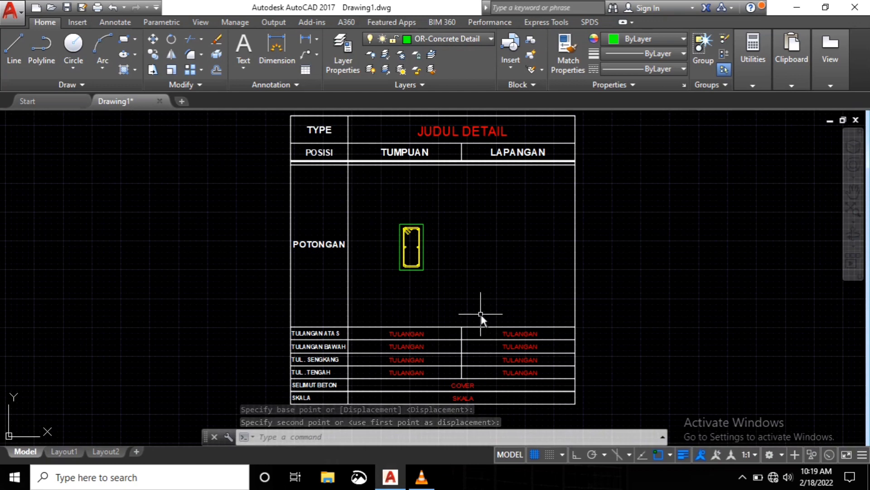
# Step: Examine how large the beam section appears within the POTONGAN row of the detail table
pyautogui.scroll(5, 473, 311)
pyautogui.scroll(-9, 371, 248)
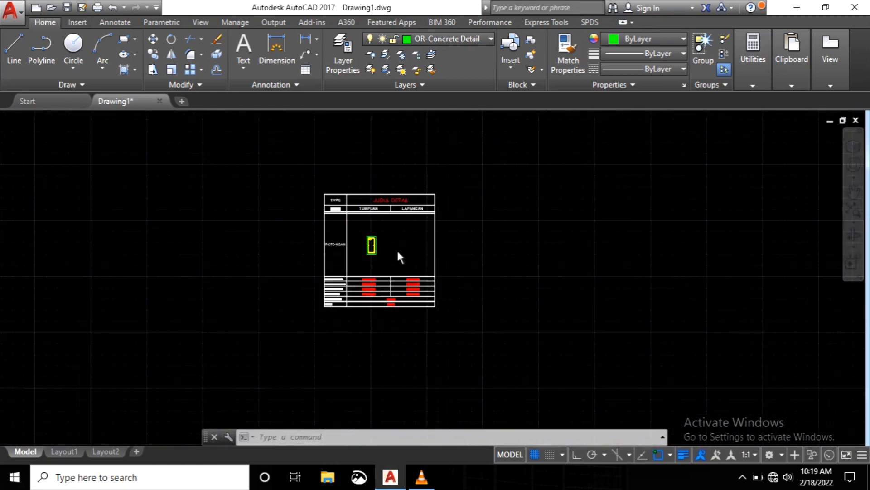
pyautogui.scroll(6, 399, 256)
pyautogui.scroll(-2, 358, 256)
pyautogui.scroll(6, 308, 254)
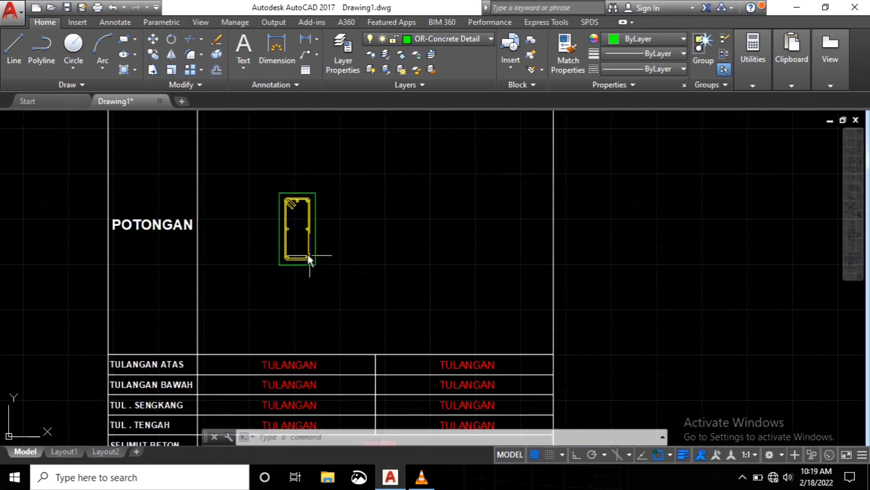
pyautogui.scroll(-8, 379, 214)
pyautogui.scroll(5, 442, 208)
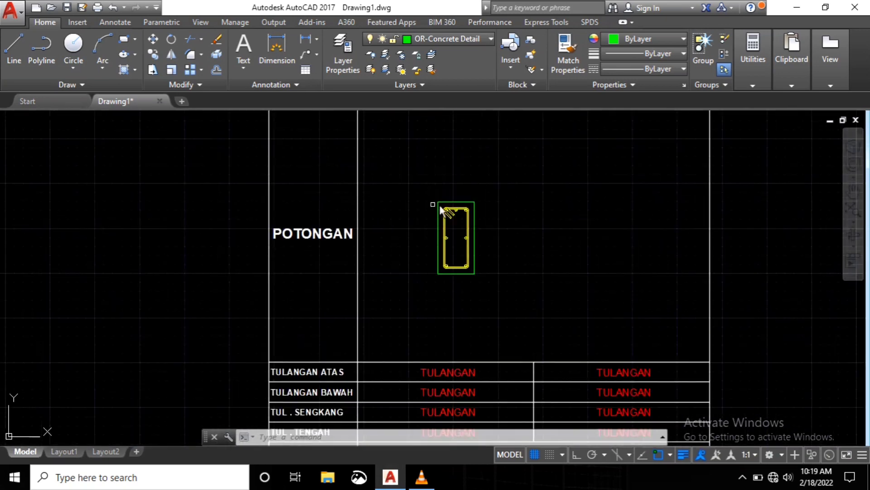
pyautogui.scroll(1, 494, 209)
pyautogui.scroll(-3, 458, 226)
pyautogui.scroll(4, 453, 219)
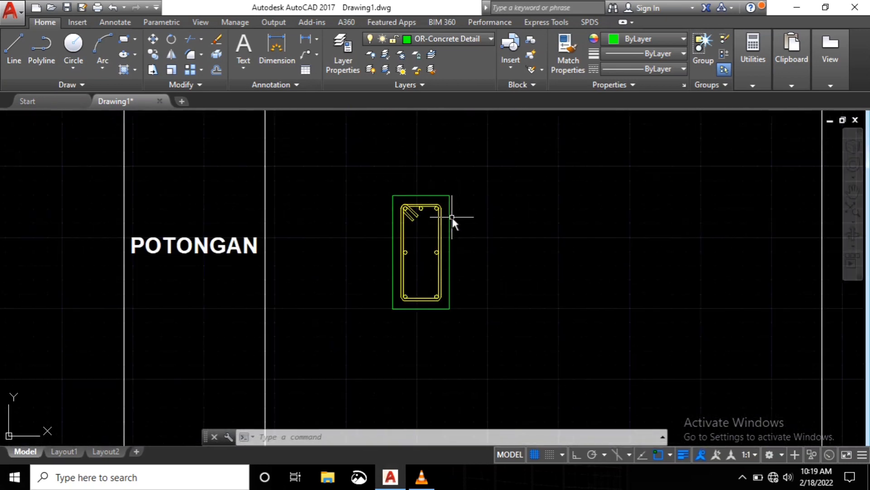
pyautogui.scroll(-3, 517, 266)
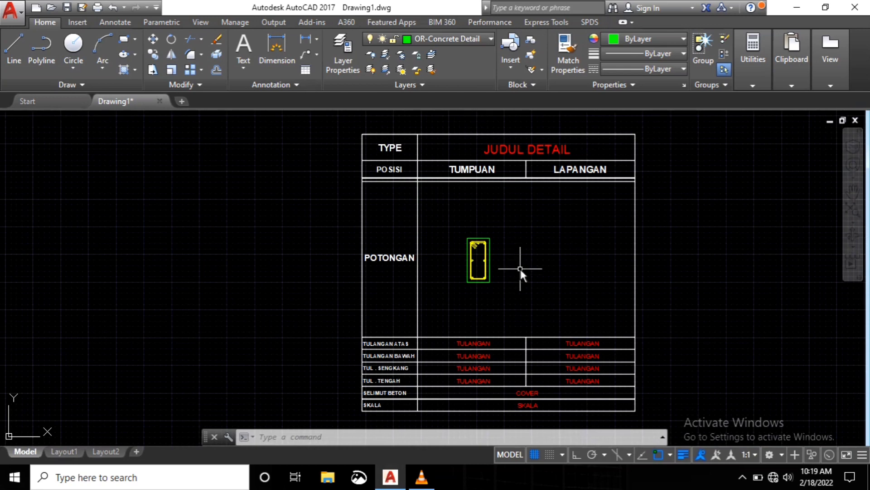
# Step: Undo the move into the table and the factor 5 scaling of the beam section
pyautogui.scroll(8, 520, 268)
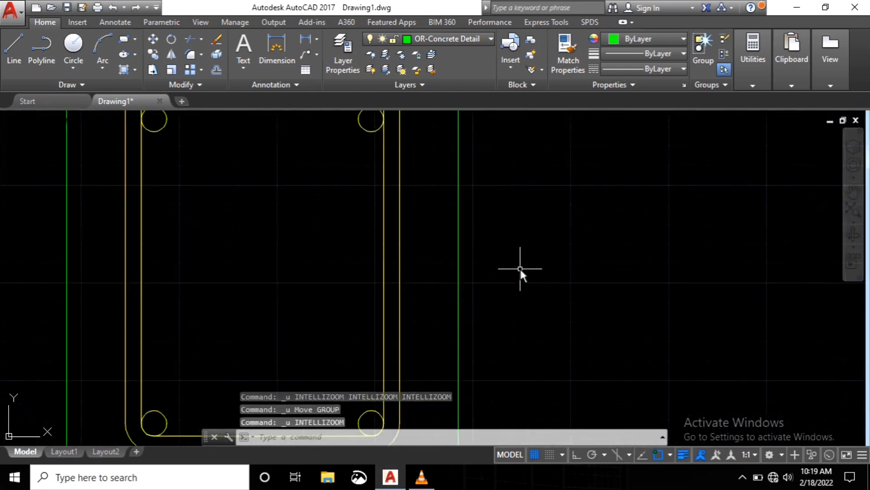
pyautogui.hotkey('ctrl', 'z')
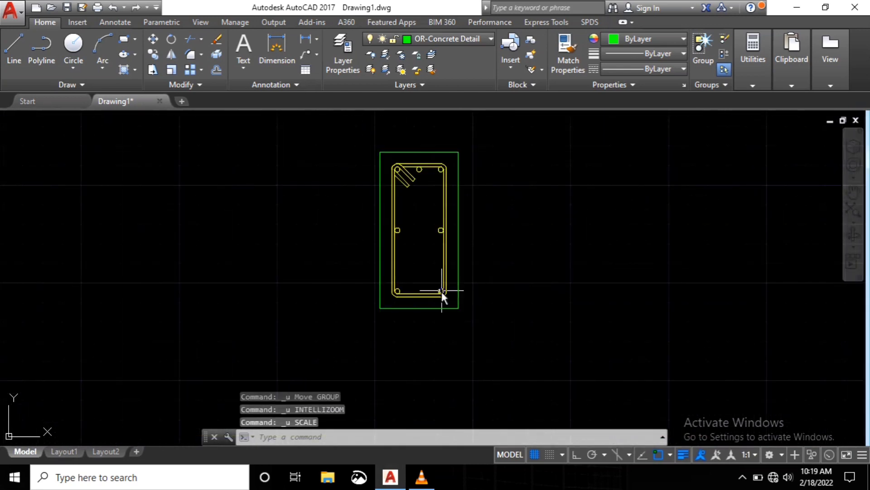
pyautogui.scroll(-8, 433, 313)
pyautogui.scroll(10, 431, 316)
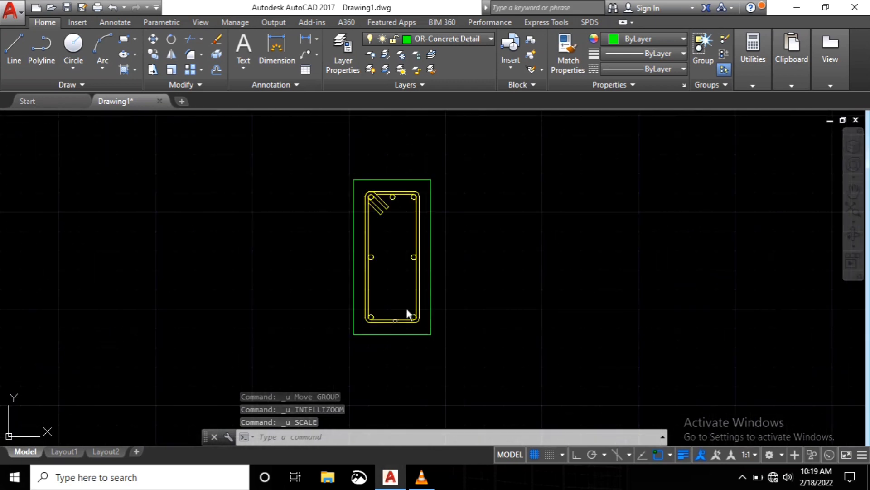
# Step: Scale the entire beam section by a factor of 10 from the lower-left corner of its concrete outline
pyautogui.click(503, 144)
pyautogui.click(314, 358)
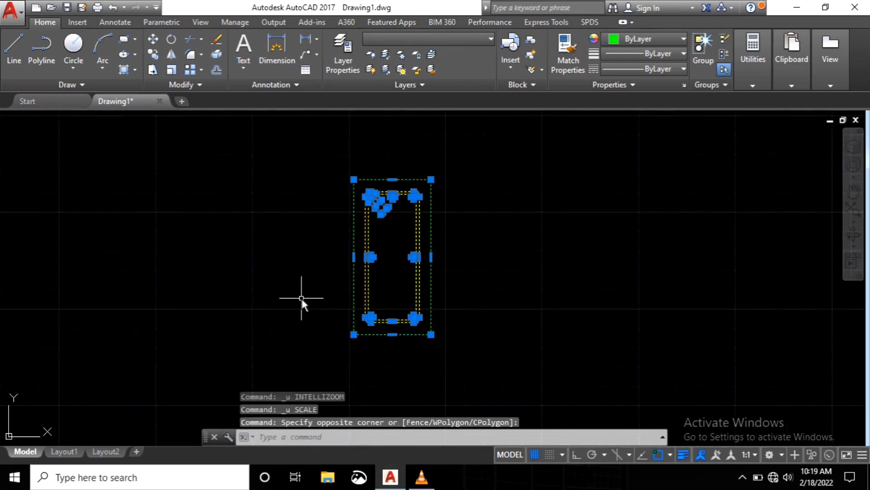
pyautogui.write('sc')
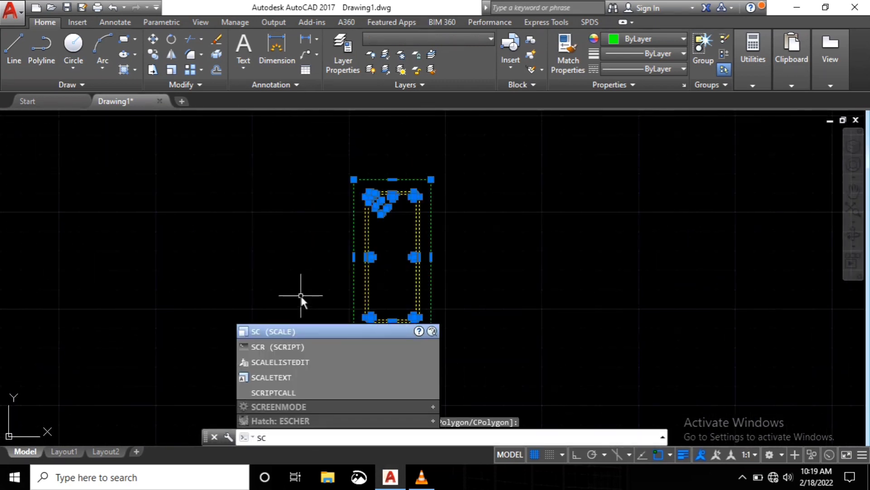
pyautogui.press('Return')
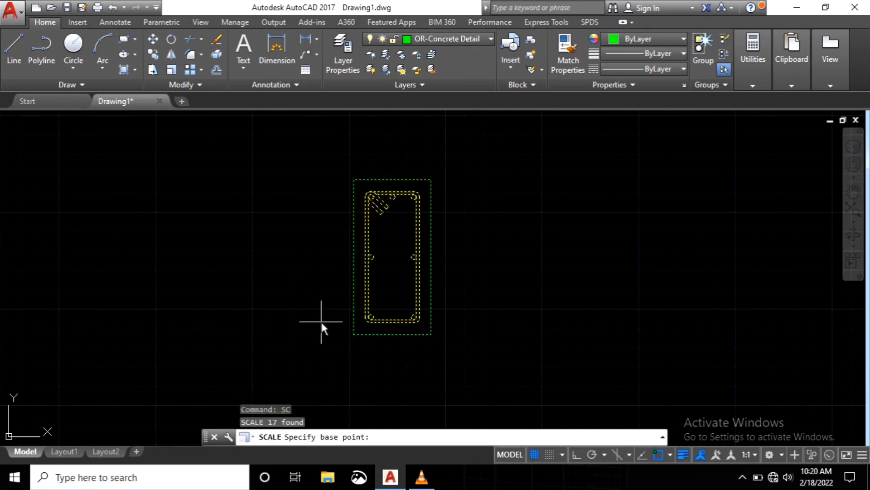
pyautogui.click(354, 335)
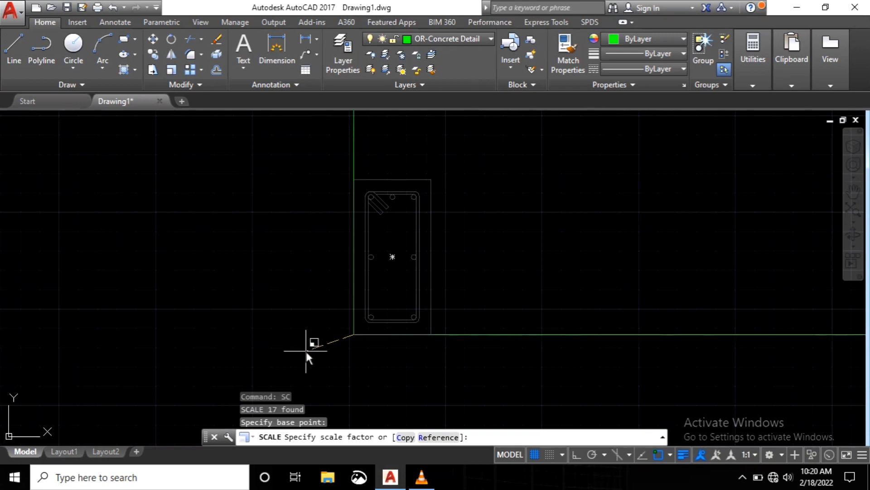
pyautogui.write('10')
pyautogui.press('Return')
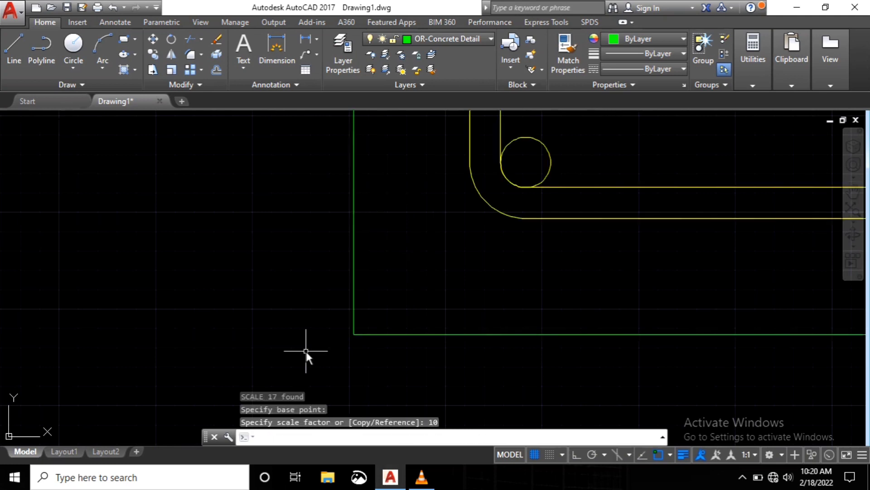
# Step: Move the enlarged beam section by its centre into the POTONGAN row under TUMPUAN in the detail table
pyautogui.scroll(-8, 327, 328)
pyautogui.scroll(-4, 356, 308)
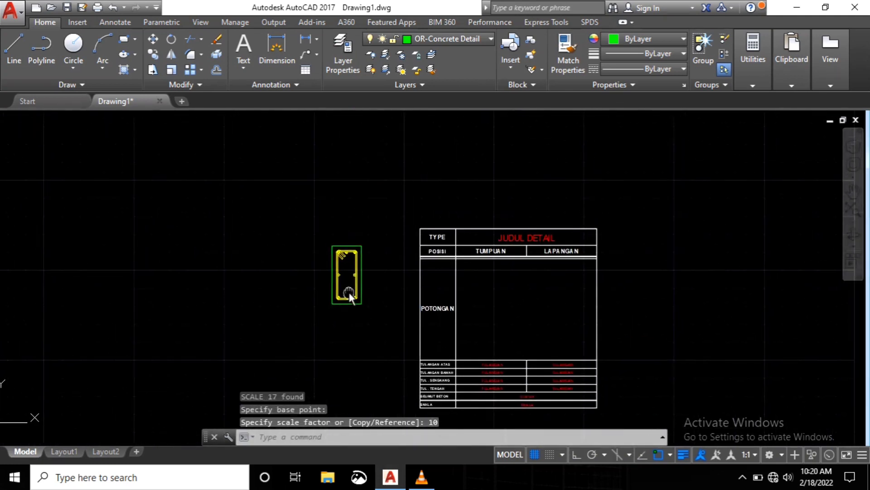
pyautogui.scroll(2, 355, 295)
pyautogui.click(379, 200)
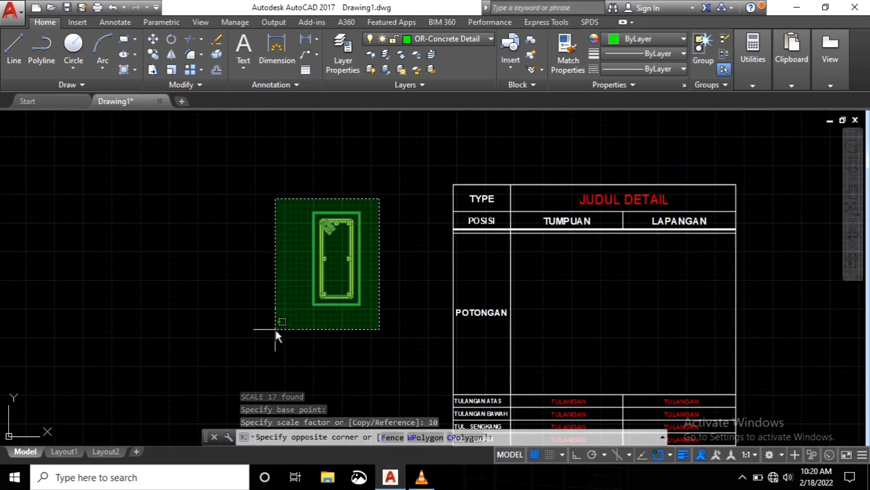
pyautogui.click(274, 327)
pyautogui.rightClick(246, 323)
pyautogui.click(260, 264)
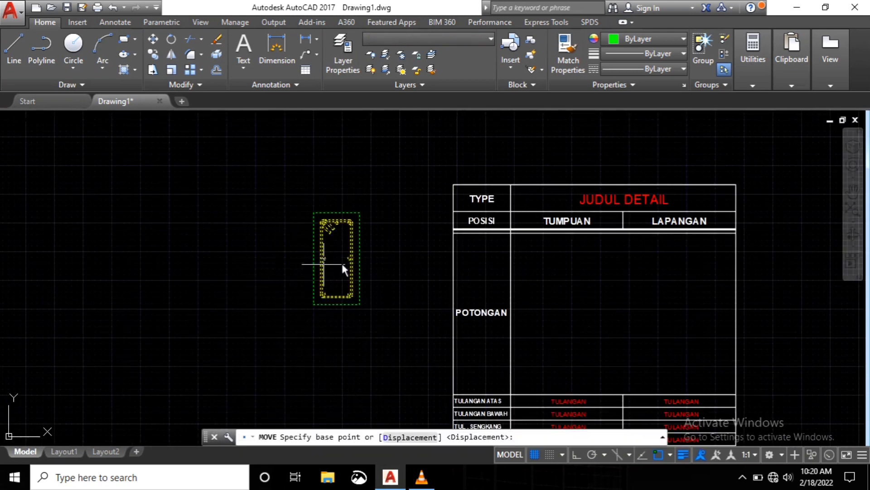
pyautogui.click(337, 258)
pyautogui.moveTo(588, 334); pyautogui.dragTo(501, 282, button='middle')
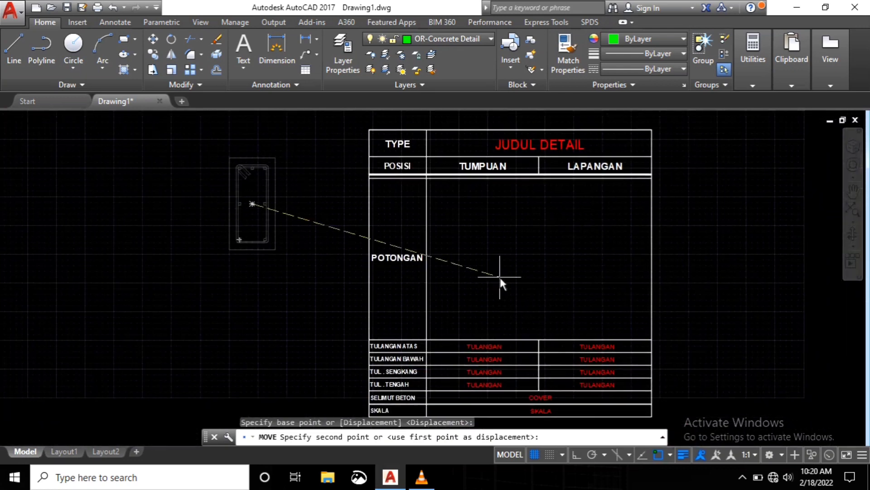
pyautogui.scroll(2, 503, 272)
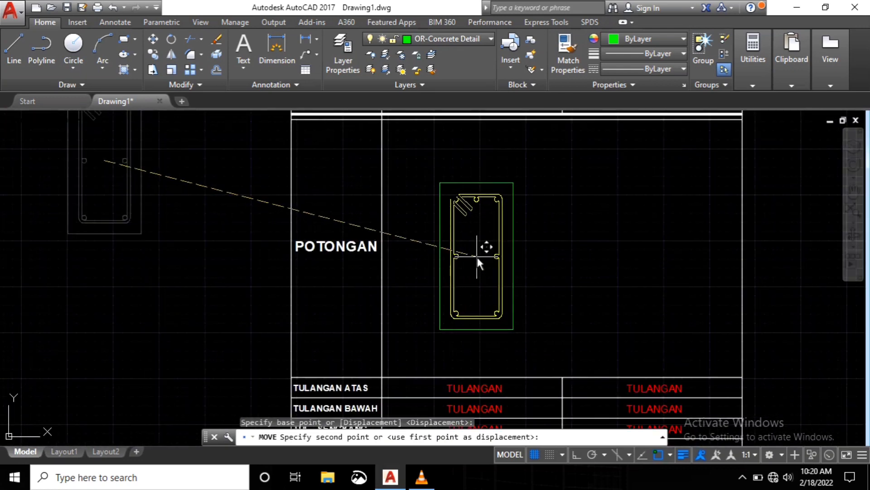
pyautogui.click(478, 257)
pyautogui.scroll(-6, 485, 279)
pyautogui.scroll(6, 486, 279)
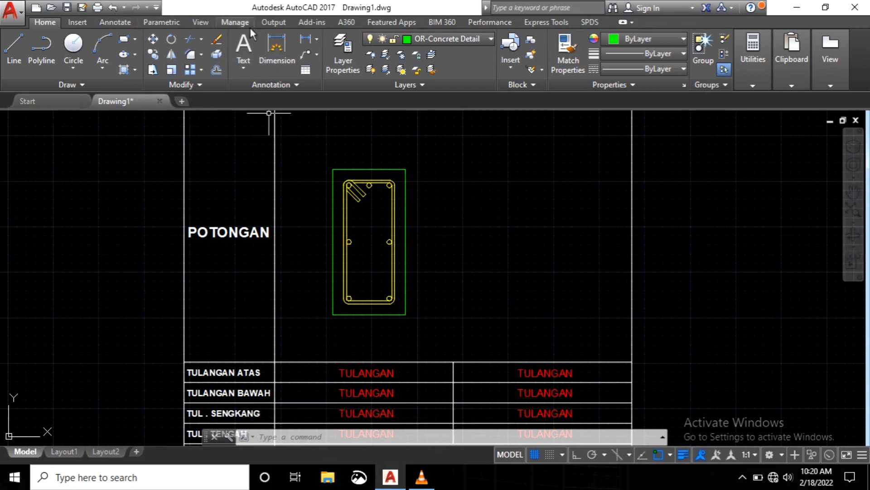
# Step: Dimension the width of the concrete outline above its top edge in the current dimension style
pyautogui.click(275, 51)
pyautogui.scroll(4, 361, 155)
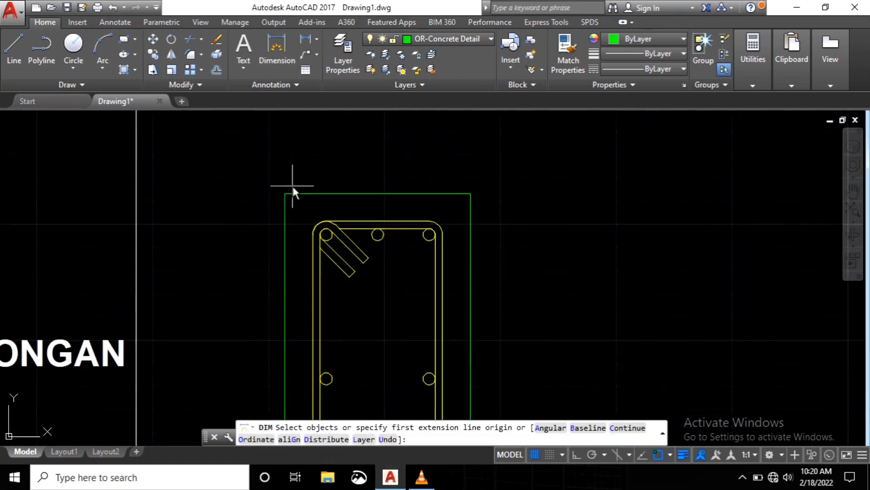
pyautogui.click(285, 193)
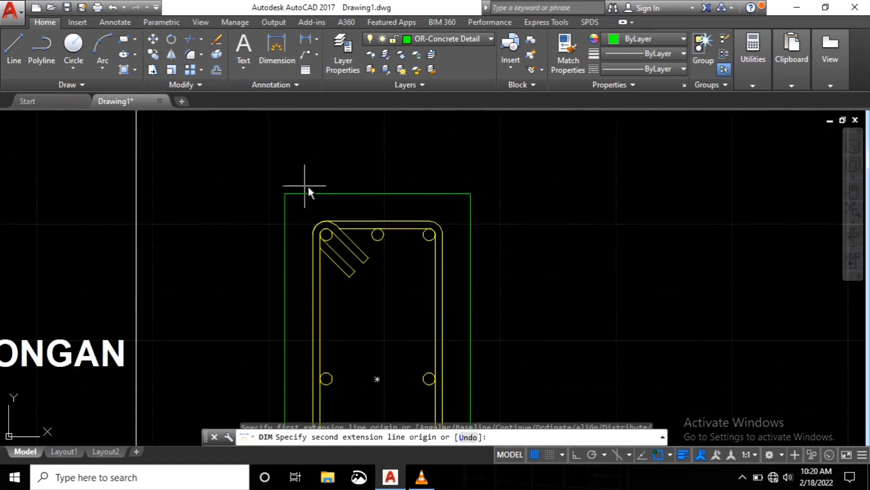
pyautogui.click(470, 193)
pyautogui.click(372, 157)
pyautogui.scroll(2, 366, 160)
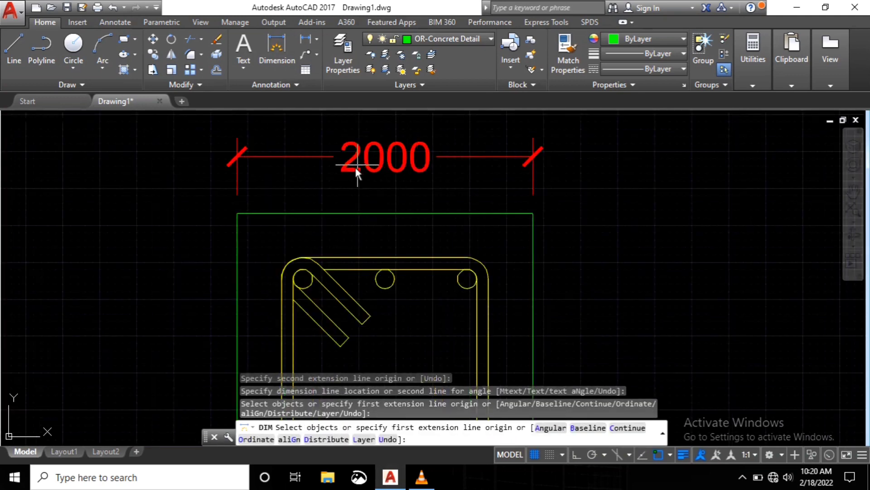
pyautogui.write('c')
pyautogui.press('Return')
pyautogui.press('Return')
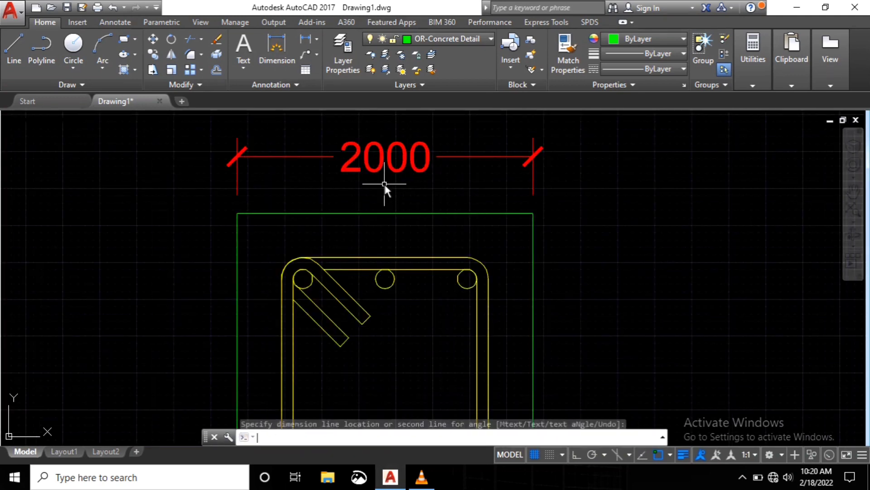
pyautogui.press('Return')
pyautogui.scroll(-2, 391, 256)
pyautogui.scroll(-3, 390, 256)
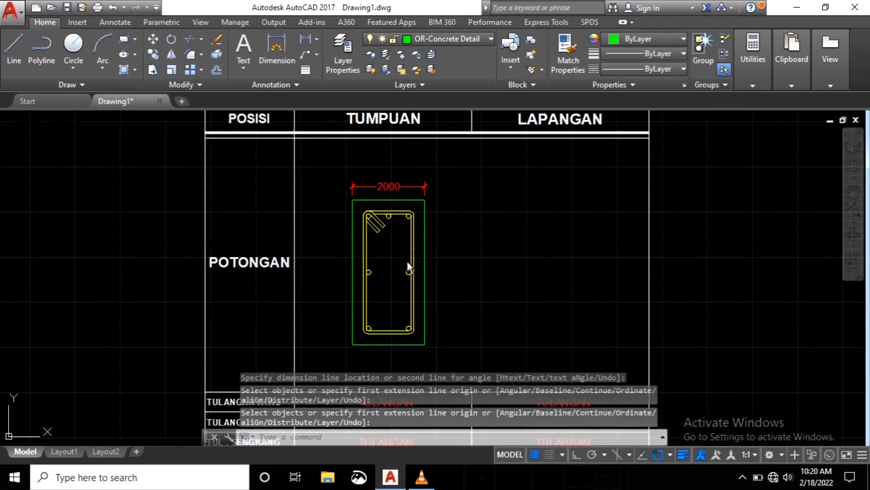
# Step: Delete the width dimension above the beam section
pyautogui.scroll(4, 399, 184)
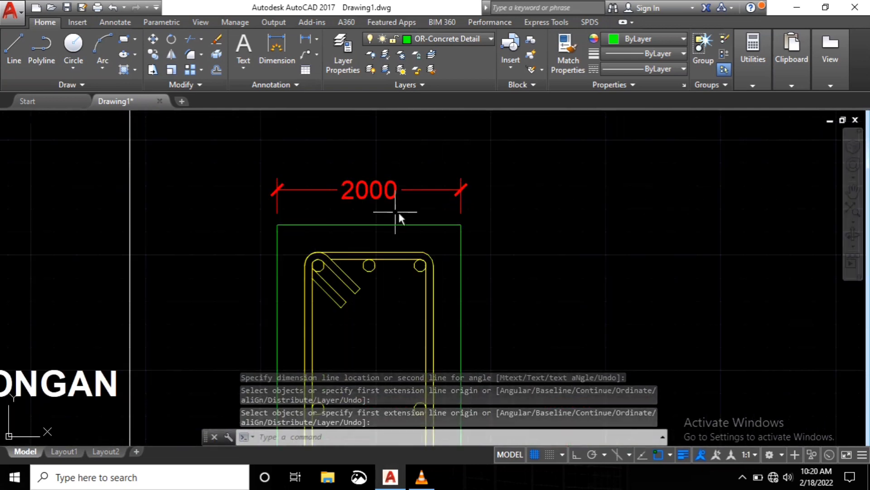
pyautogui.click(403, 205)
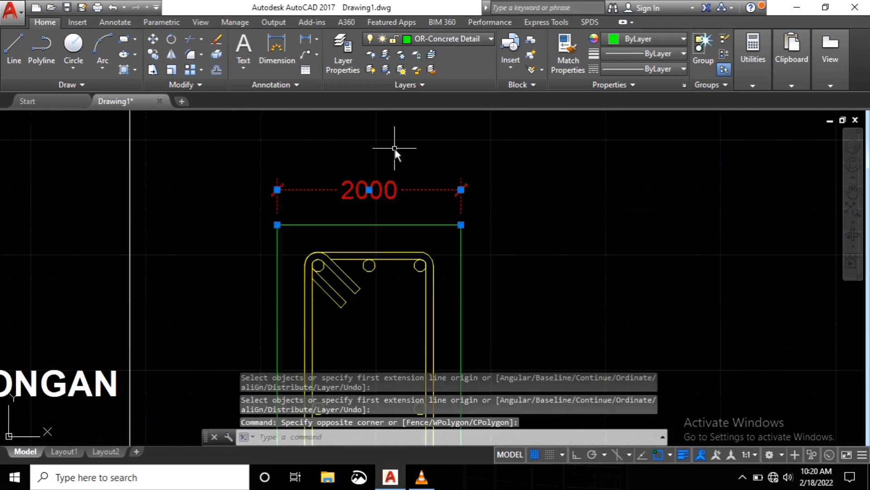
pyautogui.click(393, 146)
pyautogui.press('Delete')
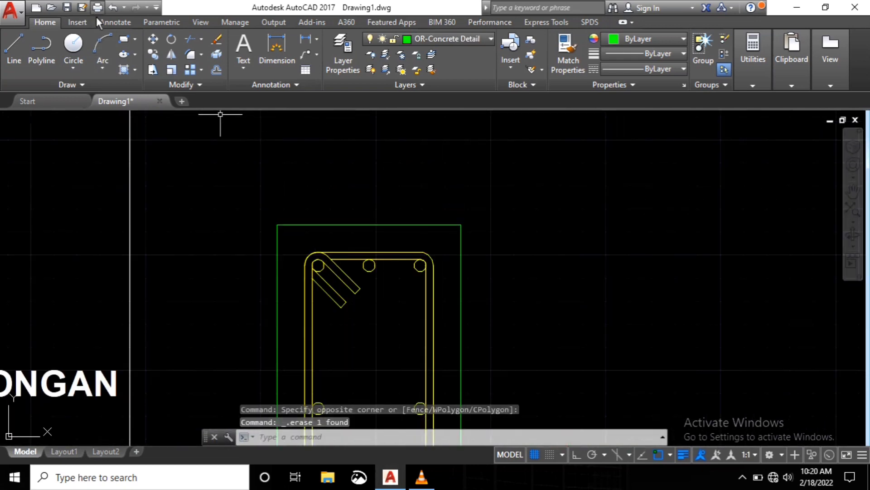
# Step: Set the dimension style to A3 1-10 and dimension the concrete outline's width above its top edge
pyautogui.click(103, 25)
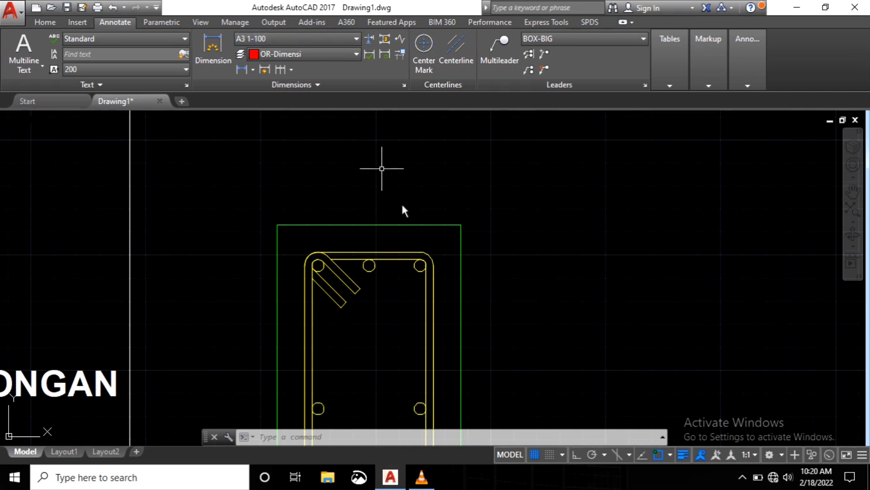
pyautogui.click(314, 43)
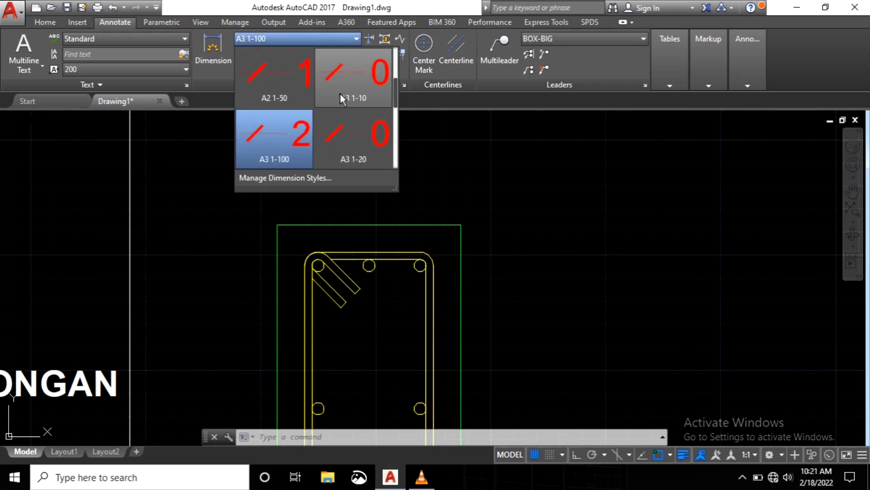
pyautogui.click(357, 89)
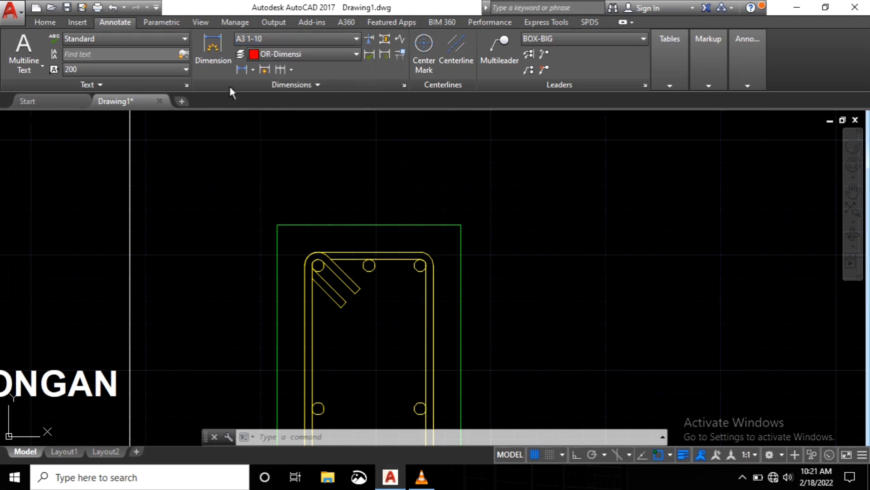
pyautogui.click(216, 45)
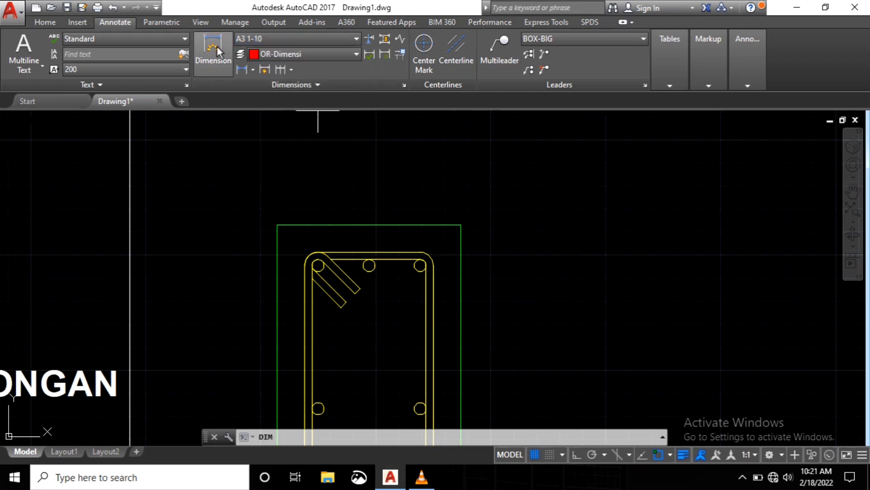
pyautogui.click(274, 222)
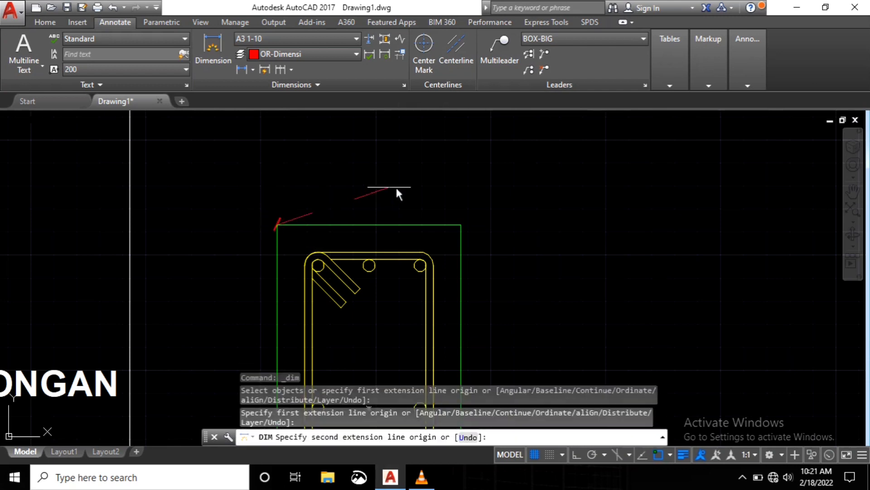
pyautogui.click(461, 224)
pyautogui.click(417, 176)
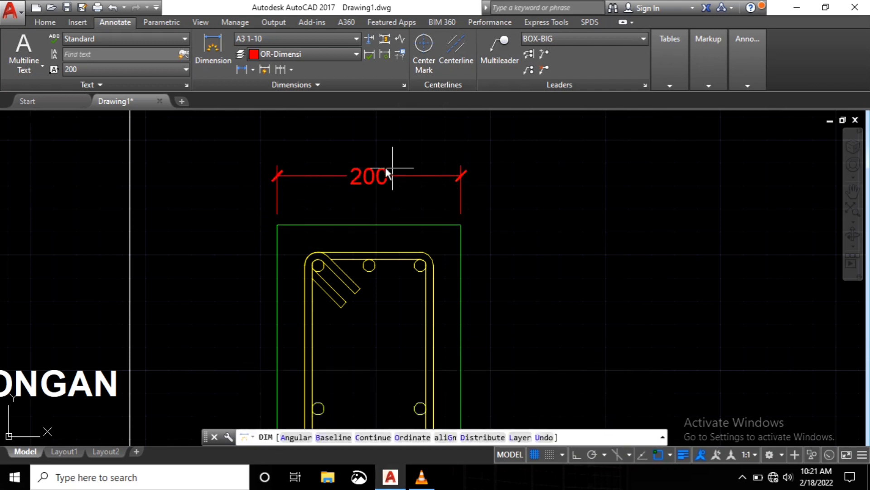
# Step: Dimension the height of the green concrete outline along its left side
pyautogui.scroll(-4, 385, 167)
pyautogui.click(343, 189)
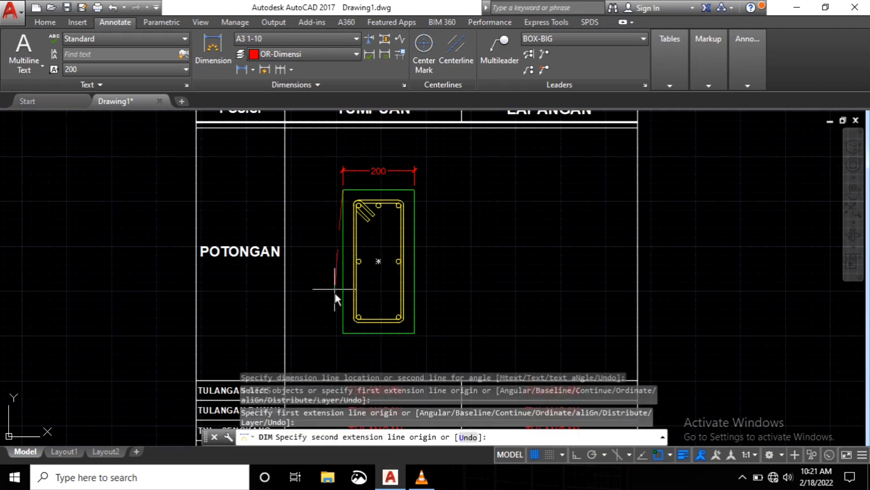
pyautogui.click(343, 332)
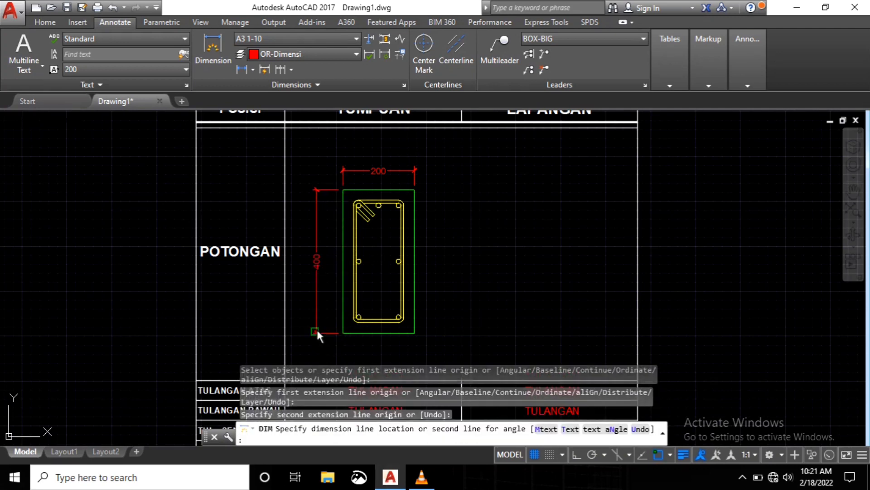
pyautogui.click(316, 327)
# Step: Dimension the width of the concrete outline below its bottom edge and end the dimensioning
pyautogui.scroll(5, 313, 270)
pyautogui.press('Return')
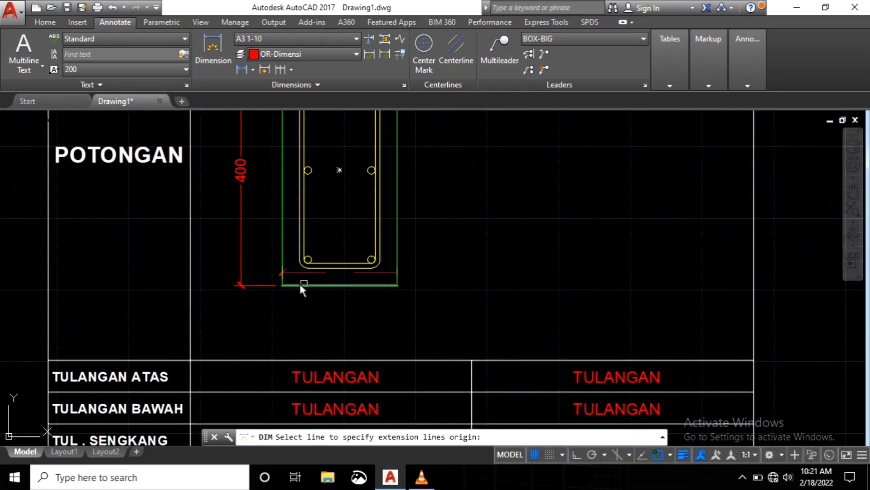
pyautogui.click(282, 285)
pyautogui.click(398, 284)
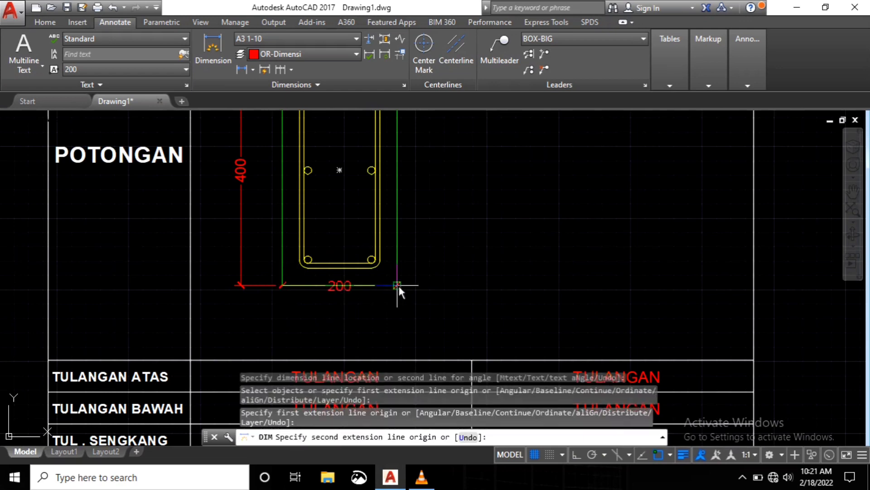
pyautogui.click(393, 316)
pyautogui.scroll(-3, 400, 260)
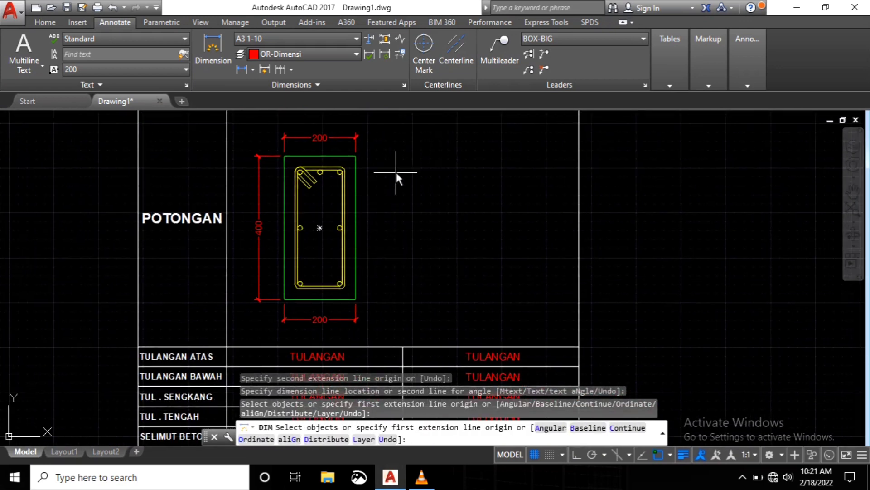
pyautogui.press('Escape')
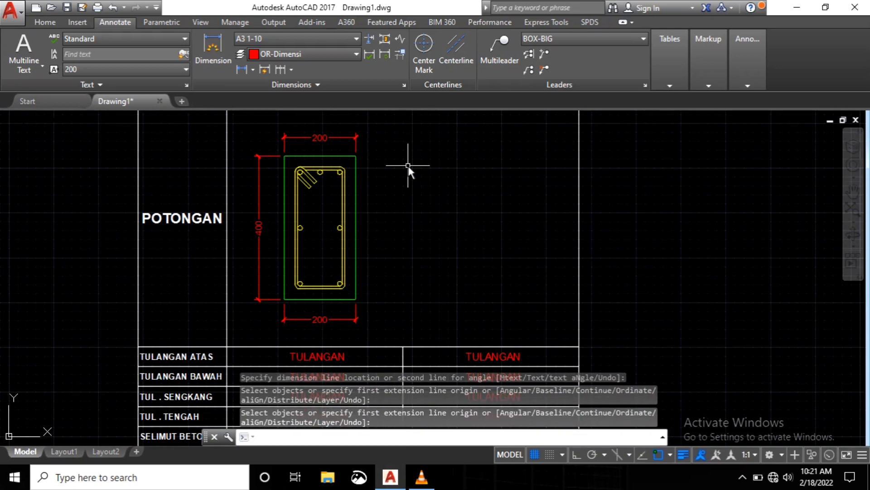
# Step: Examine the beam section's outer dimensions and the reinforcement bars inside the stirrup
pyautogui.scroll(2, 316, 147)
pyautogui.moveTo(317, 158); pyautogui.dragTo(319, 188, button='middle')
pyautogui.scroll(-1, 321, 152)
pyautogui.scroll(6, 320, 176)
pyautogui.scroll(-5, 404, 170)
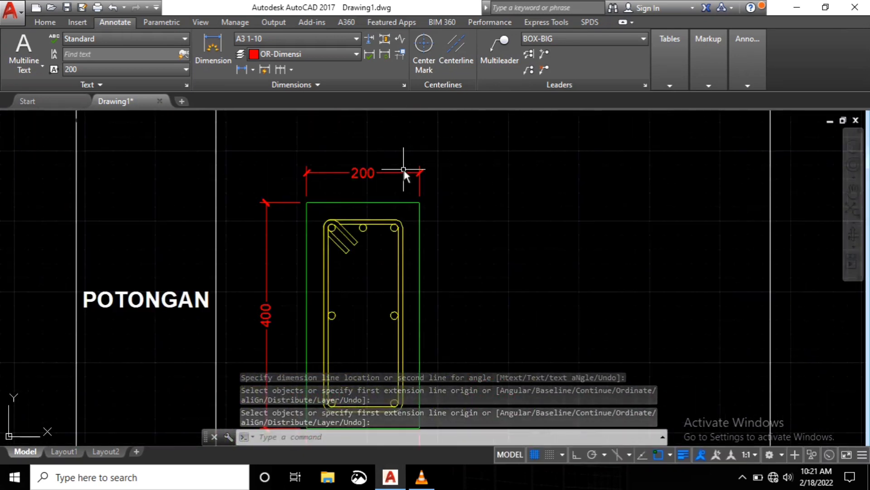
pyautogui.scroll(-1, 425, 209)
pyautogui.scroll(-3, 356, 219)
pyautogui.scroll(5, 352, 218)
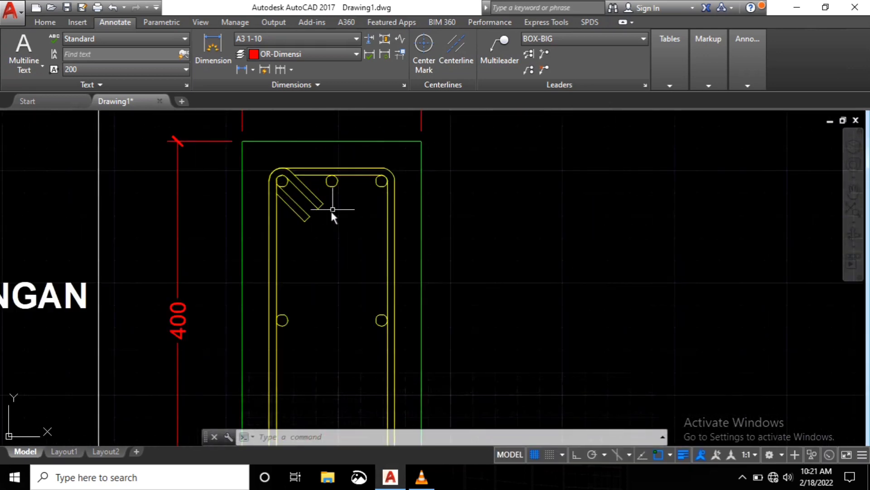
pyautogui.scroll(-2, 290, 222)
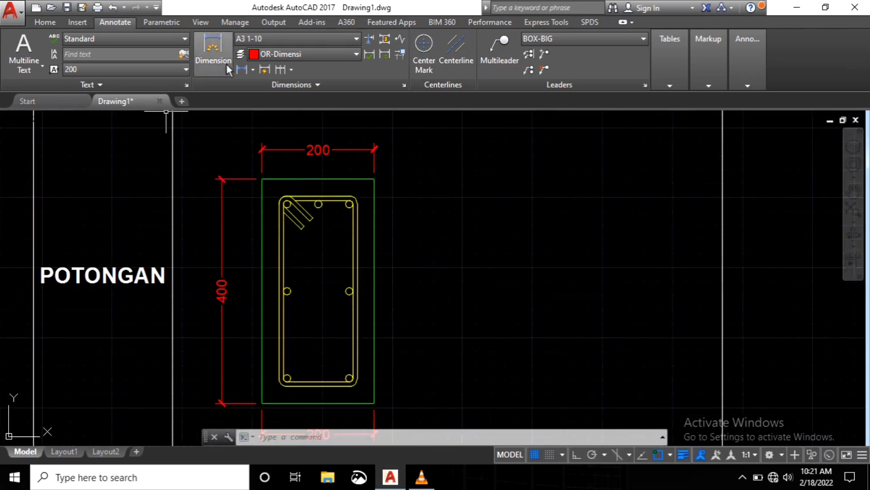
# Step: Review the measurement scale factor in the primary units of the A3 1-10 dimension style, leaving the style unmodified
pyautogui.click(404, 84)
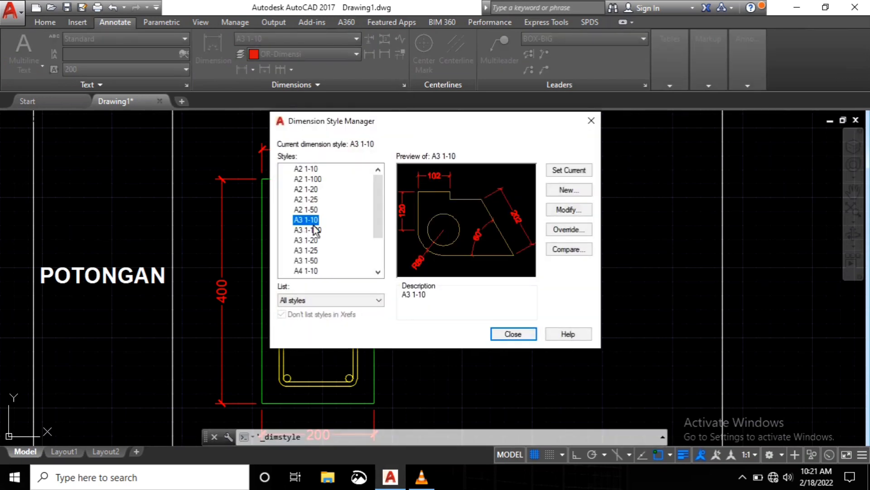
pyautogui.click(560, 213)
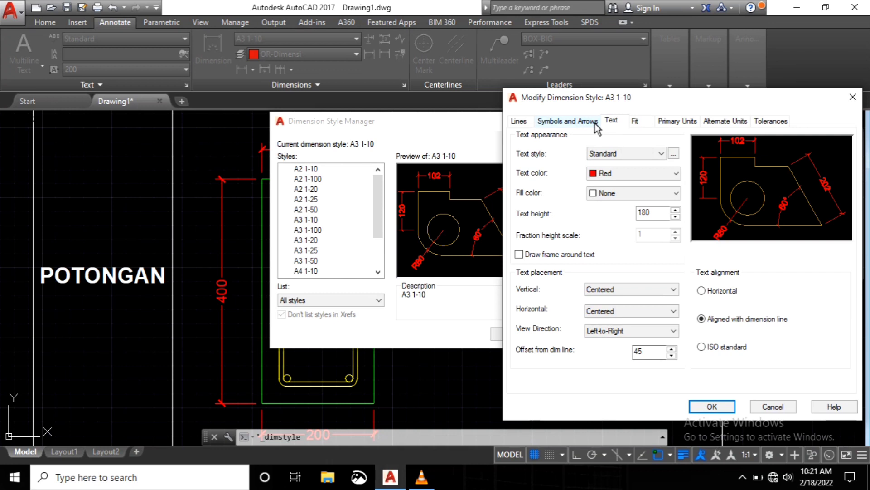
pyautogui.click(635, 121)
pyautogui.click(666, 121)
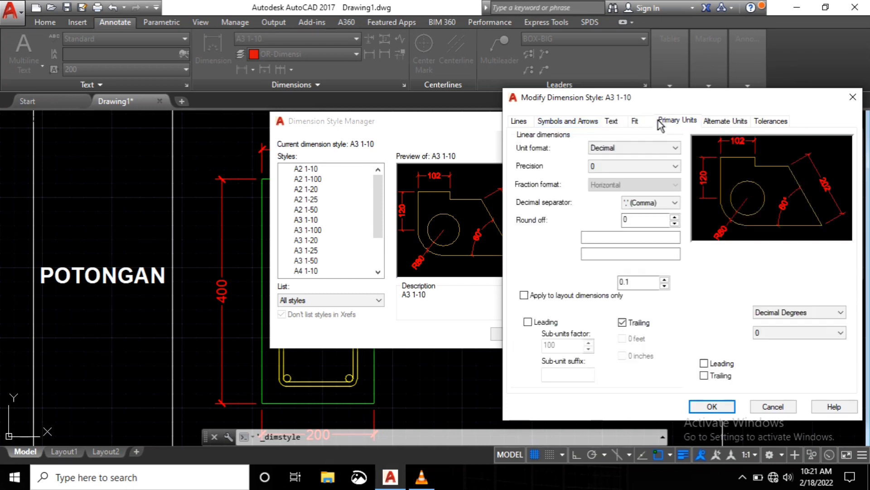
pyautogui.click(638, 284)
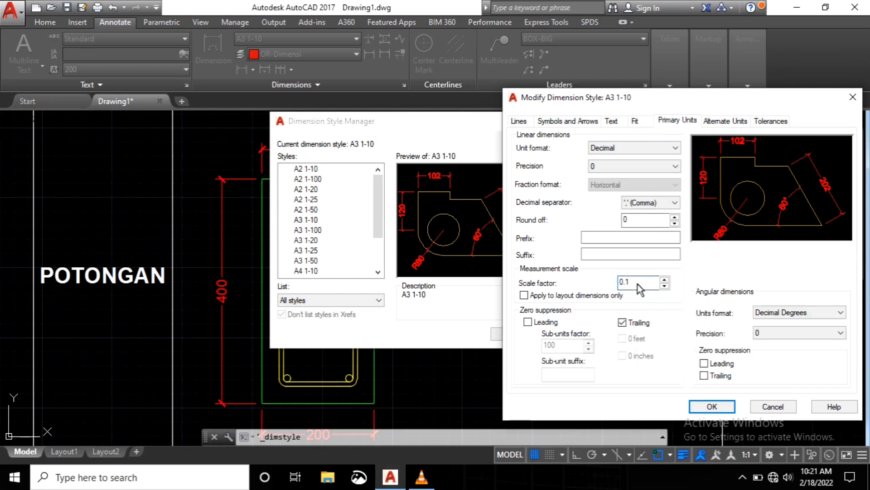
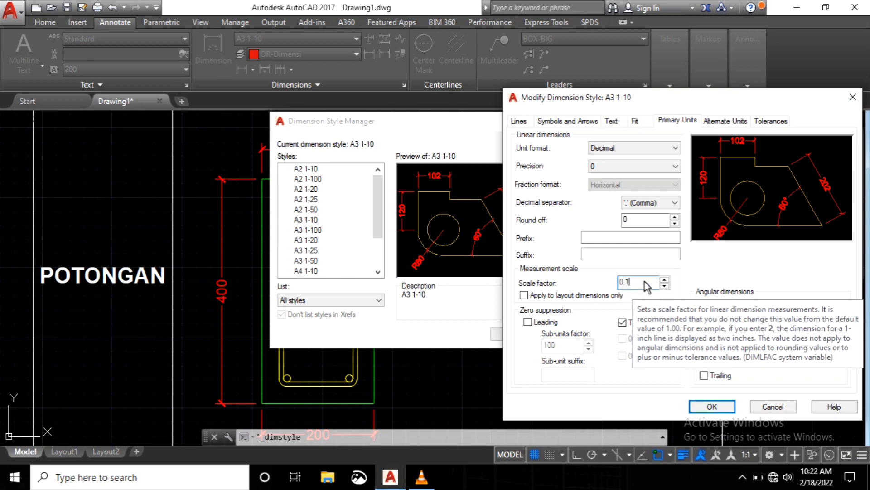
pyautogui.click(852, 97)
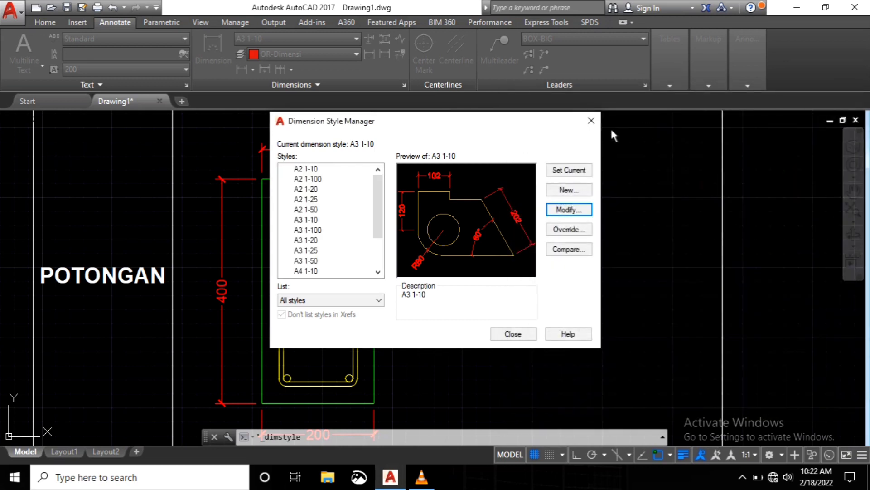
pyautogui.click(591, 127)
# Step: Dimension the clear gap between the middle and right top bars, placing the dimension below the bars
pyautogui.scroll(-5, 362, 260)
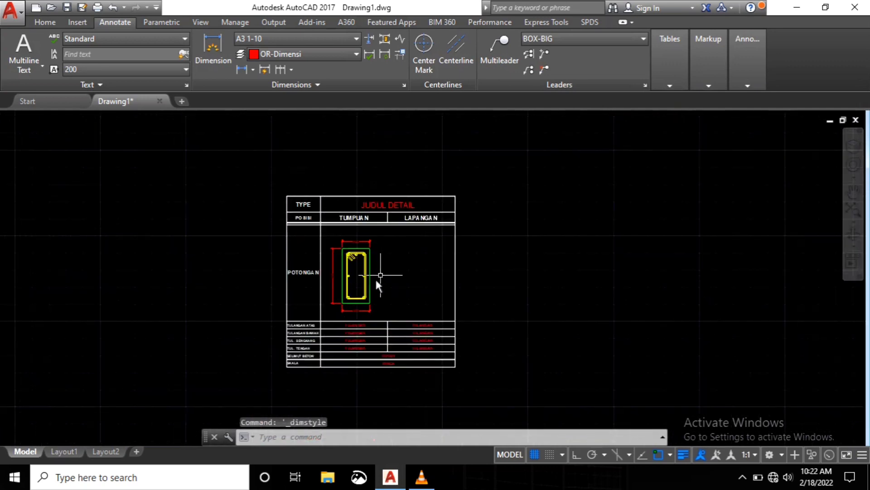
pyautogui.scroll(5, 374, 278)
pyautogui.scroll(-2, 334, 295)
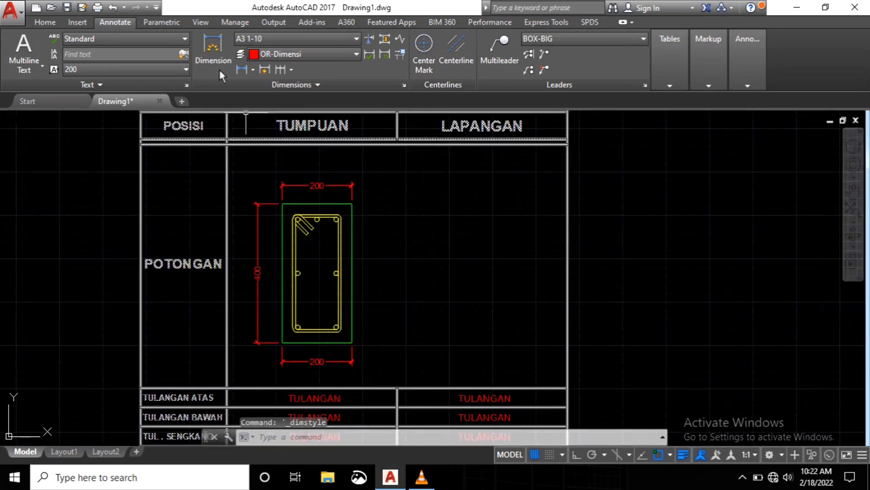
pyautogui.click(210, 50)
pyautogui.scroll(4, 348, 265)
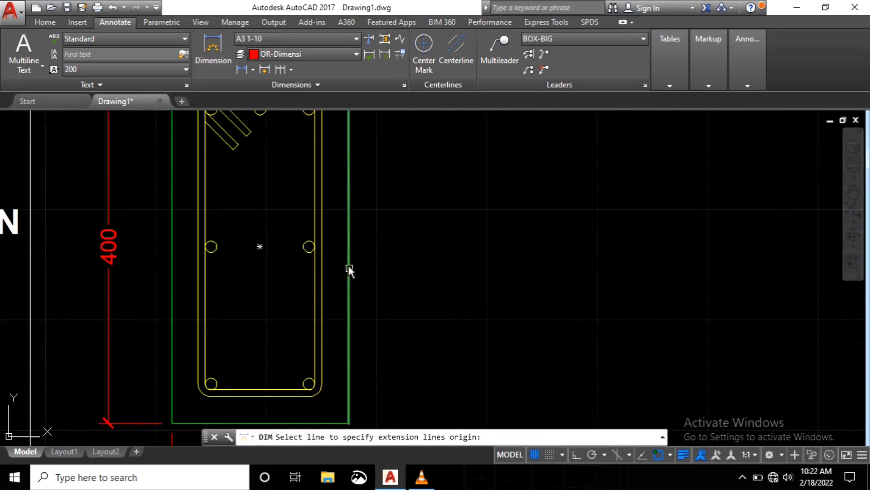
pyautogui.scroll(-1, 358, 290)
pyautogui.scroll(4, 353, 265)
pyautogui.press('Return')
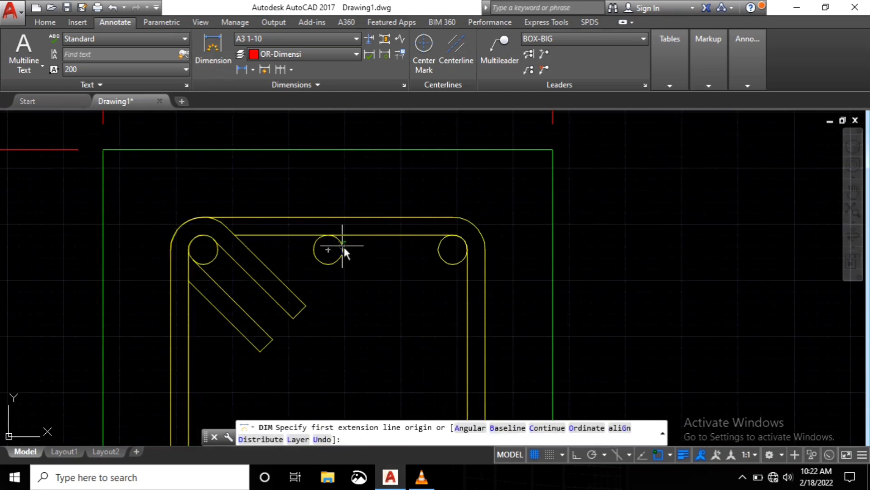
pyautogui.click(343, 249)
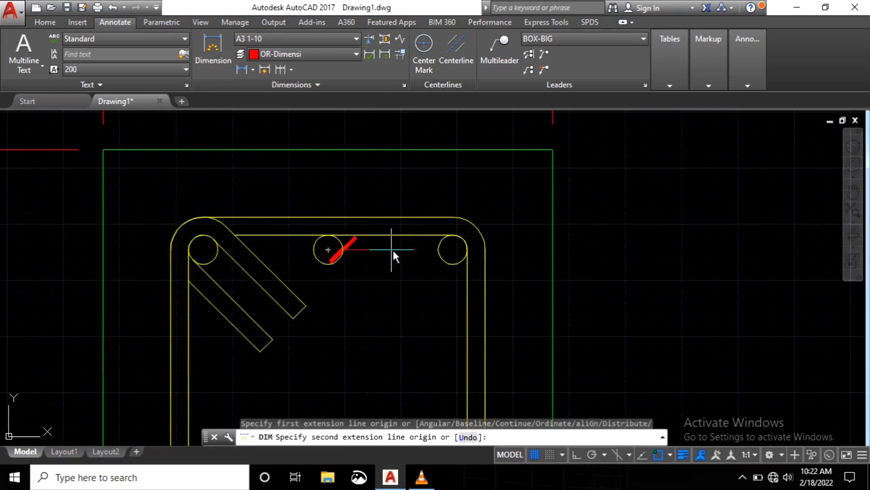
pyautogui.click(439, 251)
pyautogui.click(426, 332)
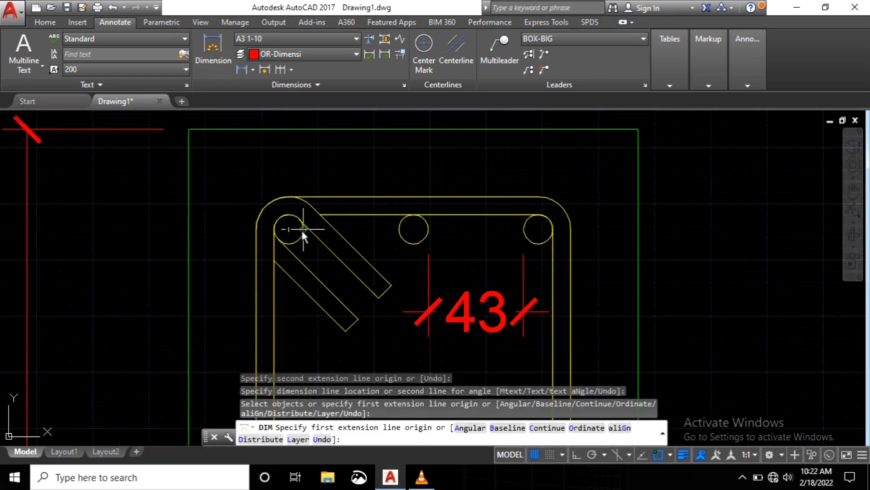
# Step: Dimension the clear gap between the left and middle top bars, in line with the neighbouring gap dimension
pyautogui.click(297, 229)
pyautogui.click(397, 229)
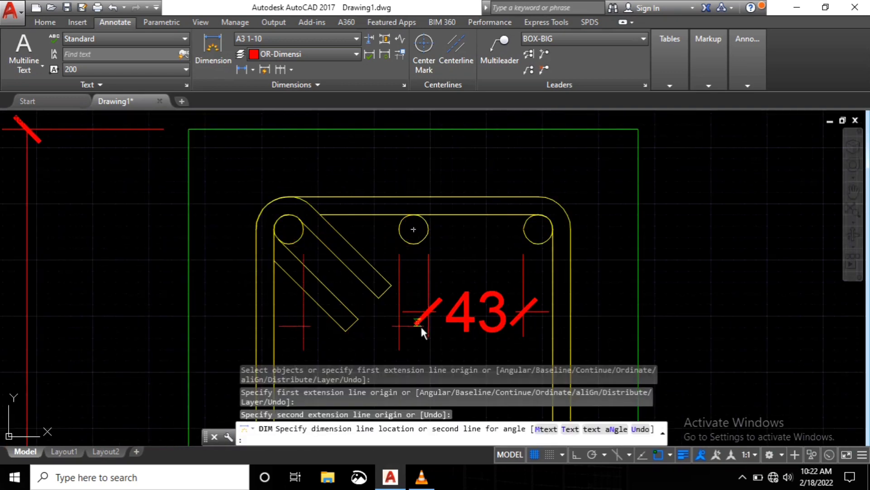
pyautogui.click(401, 310)
pyautogui.scroll(-6, 403, 256)
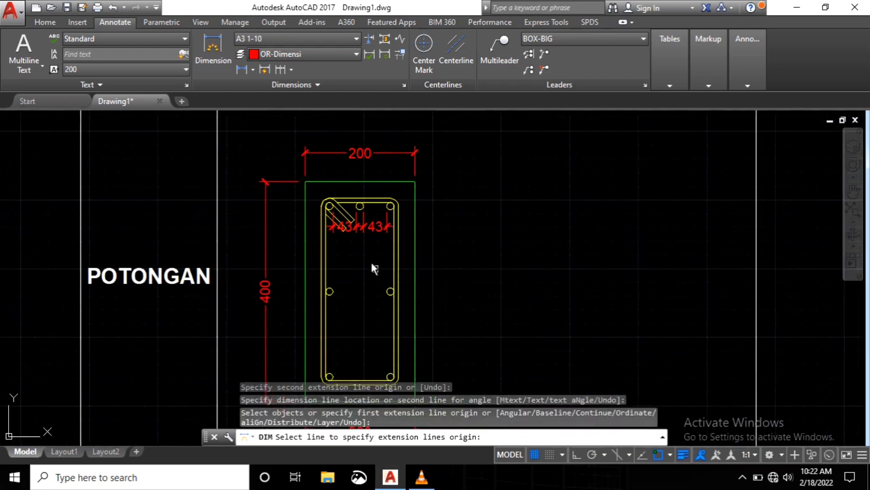
pyautogui.scroll(6, 385, 213)
pyautogui.scroll(3, 413, 218)
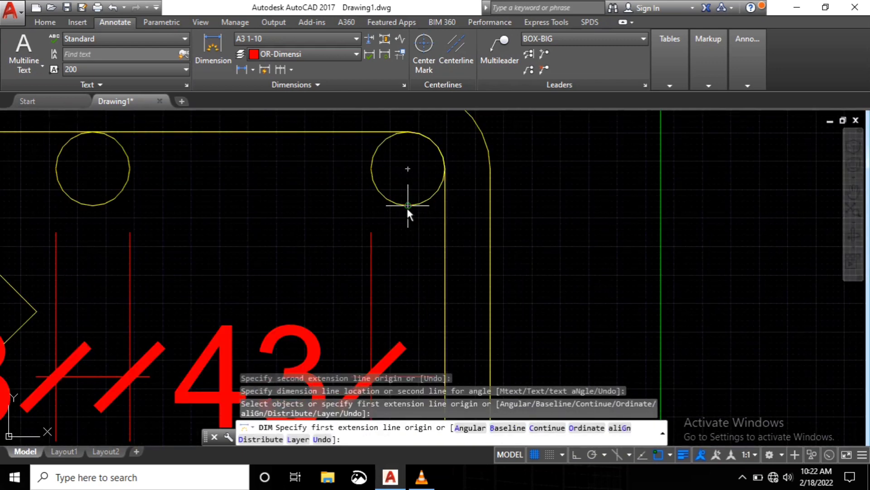
pyautogui.click(408, 208)
pyautogui.scroll(-6, 411, 202)
pyautogui.moveTo(422, 296); pyautogui.dragTo(395, 208, button='middle')
pyautogui.scroll(2, 393, 206)
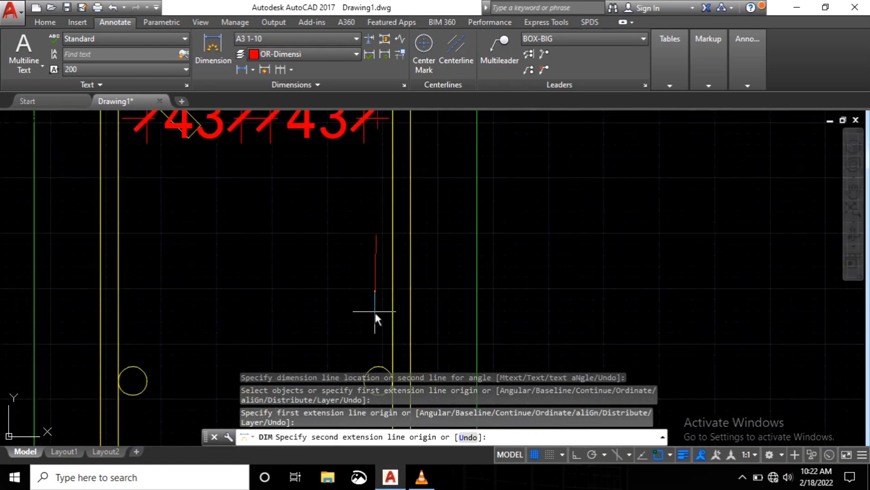
pyautogui.moveTo(383, 334); pyautogui.dragTo(384, 272, button='middle')
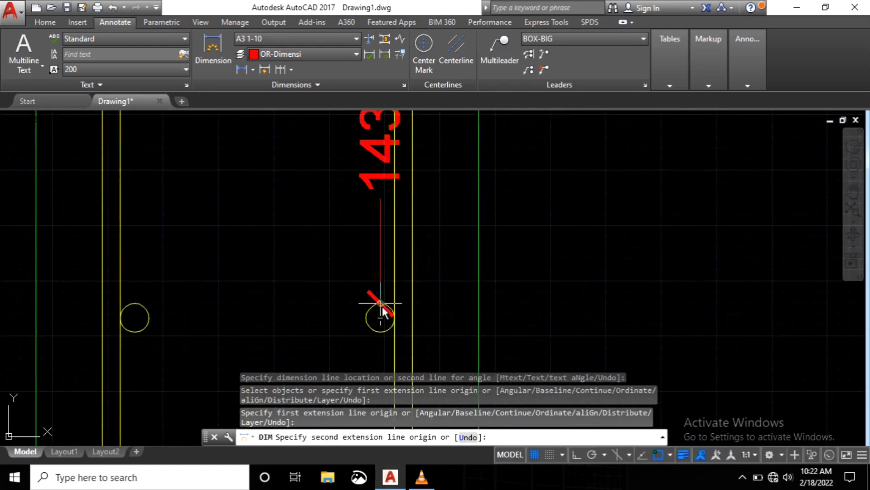
pyautogui.click(382, 306)
pyautogui.scroll(-5, 395, 293)
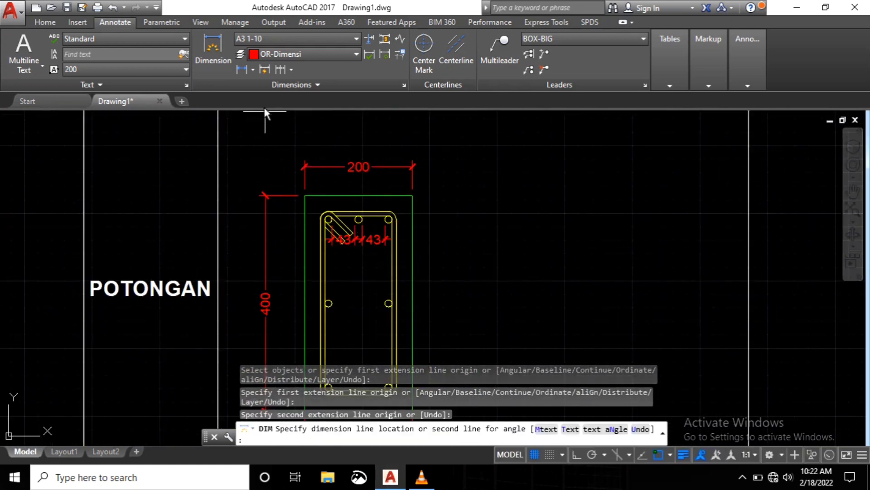
# Step: Dimension the vertical centre-to-centre distance between the top right and middle right bars, between the stirrup and the concrete edge
pyautogui.click(398, 262)
pyautogui.scroll(4, 385, 233)
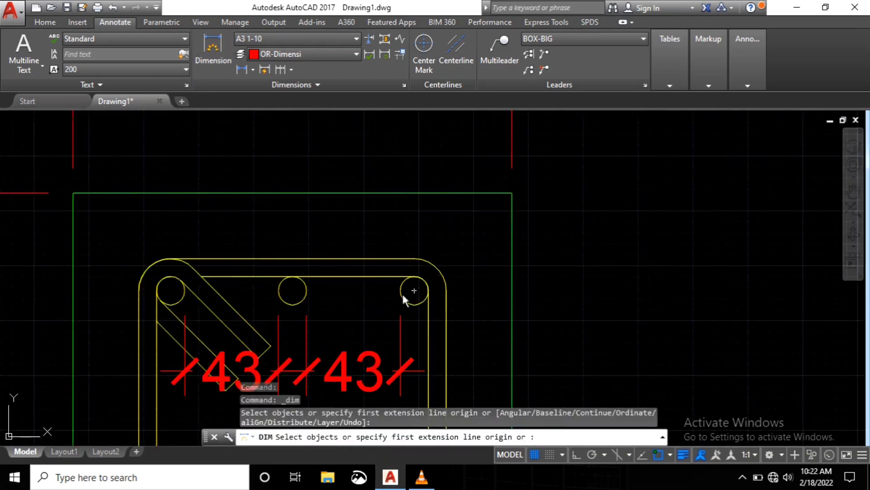
pyautogui.click(415, 290)
pyautogui.scroll(-9, 422, 268)
pyautogui.scroll(4, 419, 285)
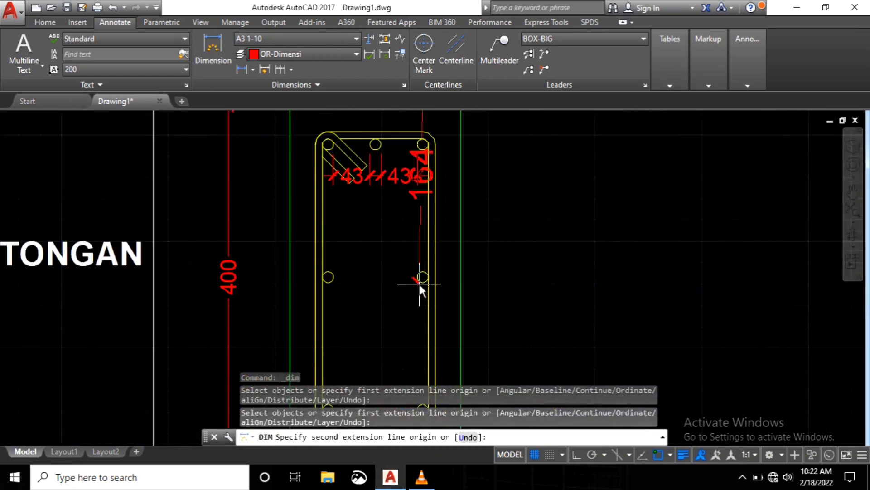
pyautogui.scroll(4, 419, 284)
pyautogui.click(424, 267)
pyautogui.scroll(-10, 421, 262)
pyautogui.scroll(7, 411, 231)
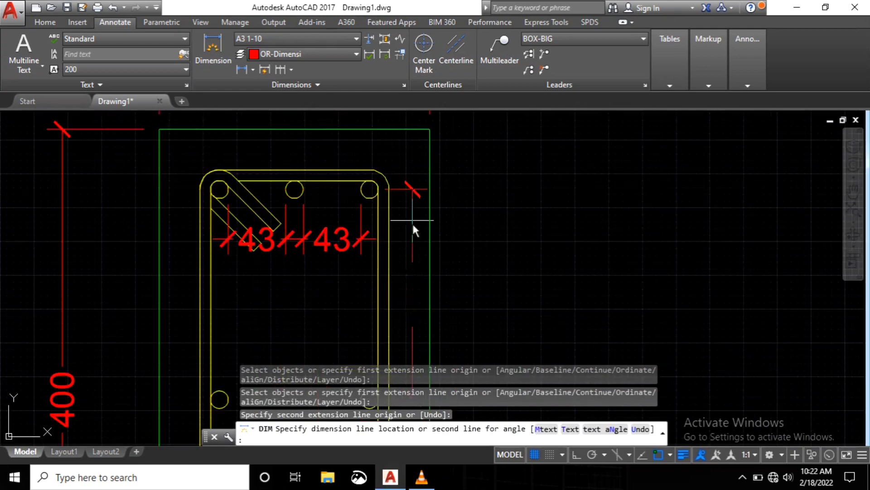
pyautogui.click(413, 237)
# Step: Dimension the vertical centre-to-centre distance between the middle right and bottom right bars, in line with the dimension above it
pyautogui.scroll(-3, 416, 195)
pyautogui.scroll(5, 396, 196)
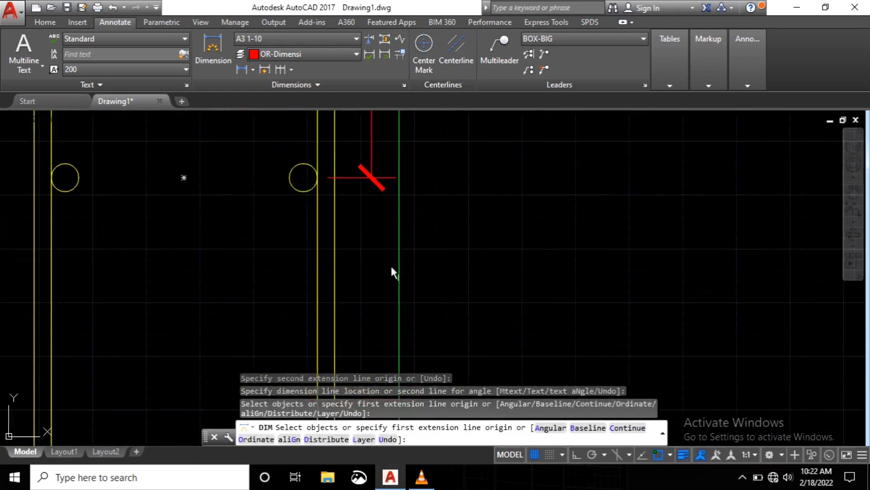
pyautogui.click(304, 178)
pyautogui.click(304, 179)
pyautogui.scroll(-6, 358, 172)
pyautogui.scroll(6, 360, 272)
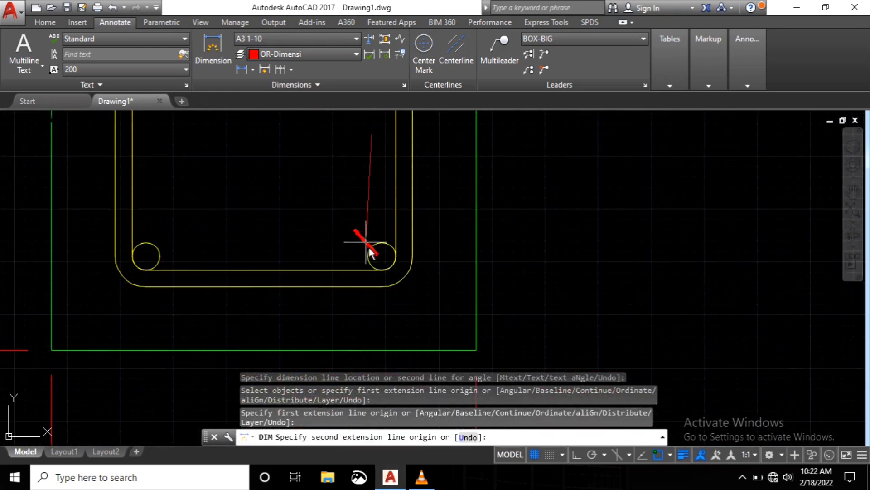
pyautogui.click(381, 254)
pyautogui.scroll(-4, 382, 256)
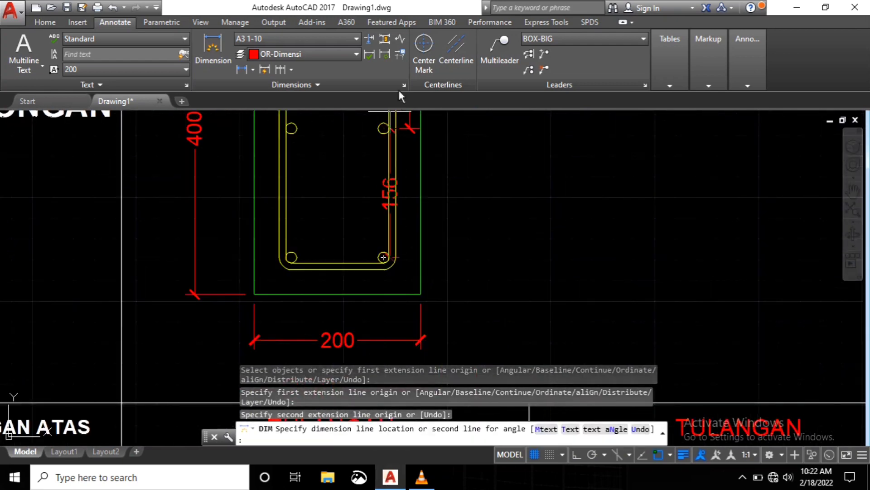
pyautogui.scroll(8, 410, 129)
pyautogui.click(425, 154)
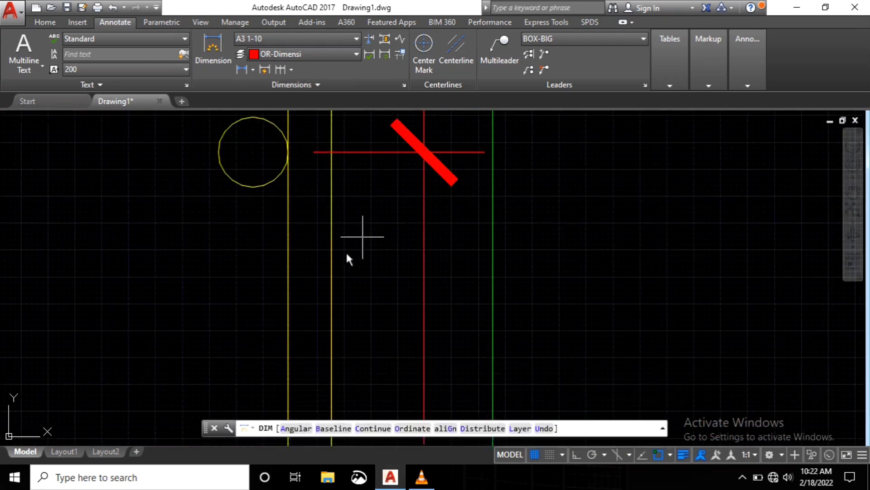
pyautogui.scroll(-10, 353, 252)
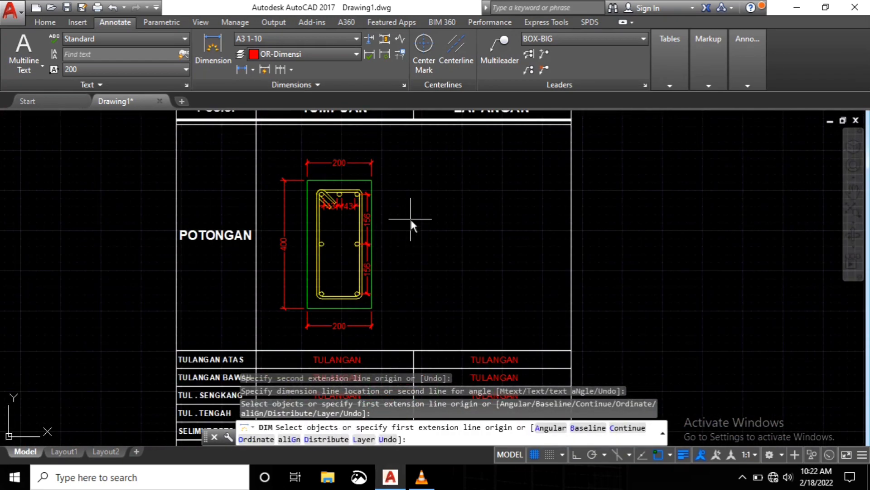
# Step: Dimension the horizontal centre-to-centre distance between the left and right middle bars, placing the dimension above them
pyautogui.press('Return')
pyautogui.scroll(2, 324, 222)
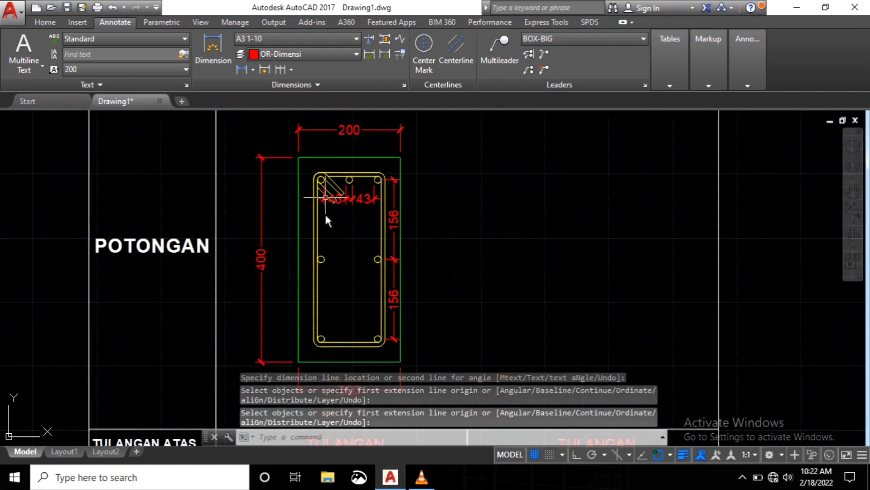
pyautogui.scroll(4, 323, 260)
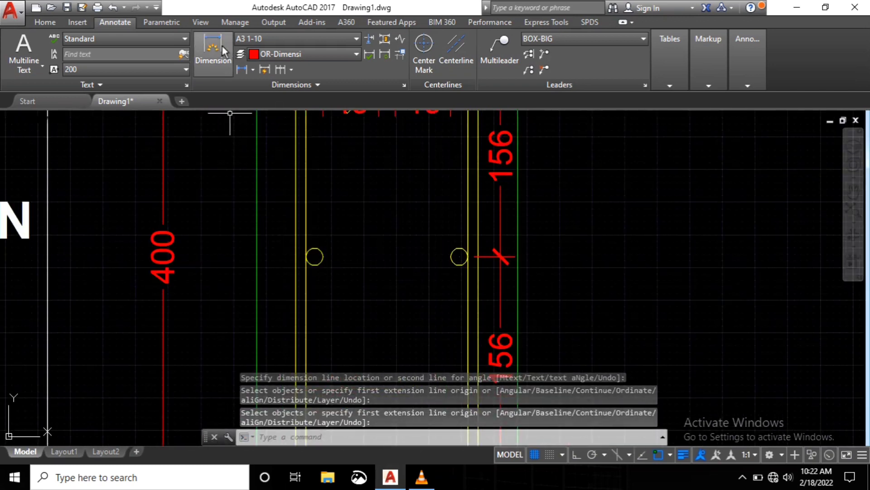
pyautogui.press('Return')
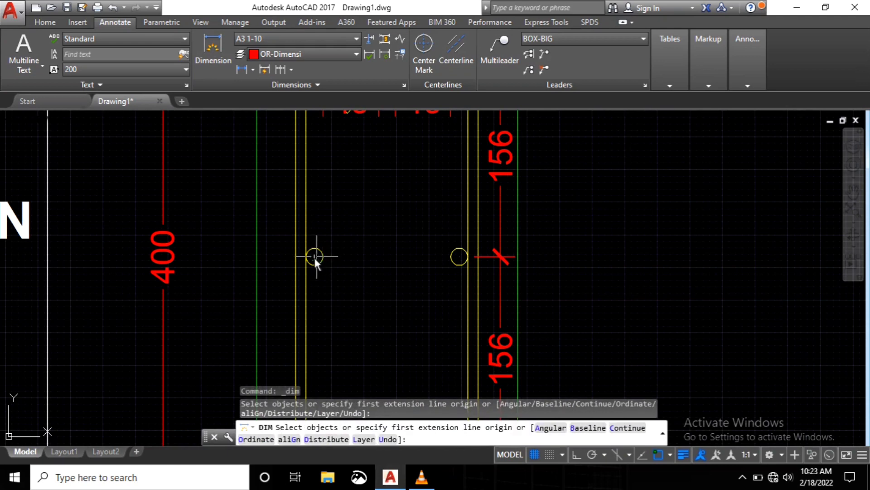
pyautogui.click(315, 257)
pyautogui.click(460, 256)
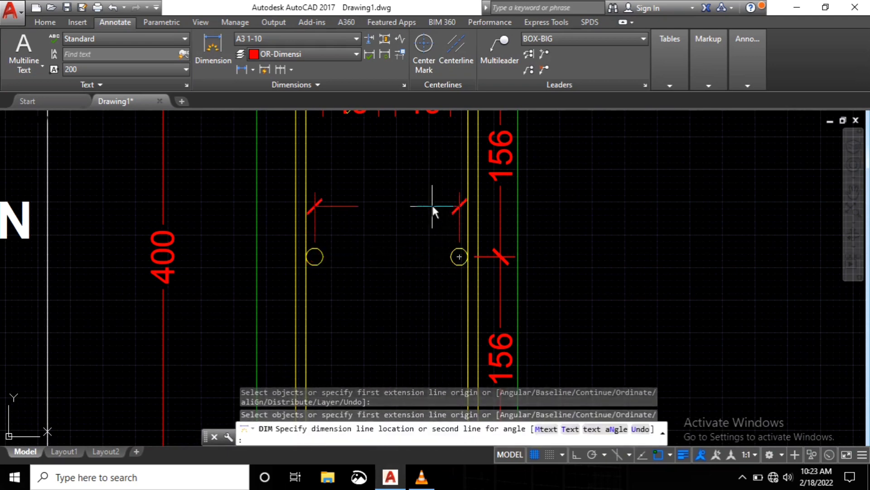
pyautogui.click(431, 203)
# Step: Dimension the horizontal centre-to-centre distance between the bottom left and bottom right bars, placing the dimension above them
pyautogui.scroll(-2, 410, 227)
pyautogui.scroll(2, 339, 267)
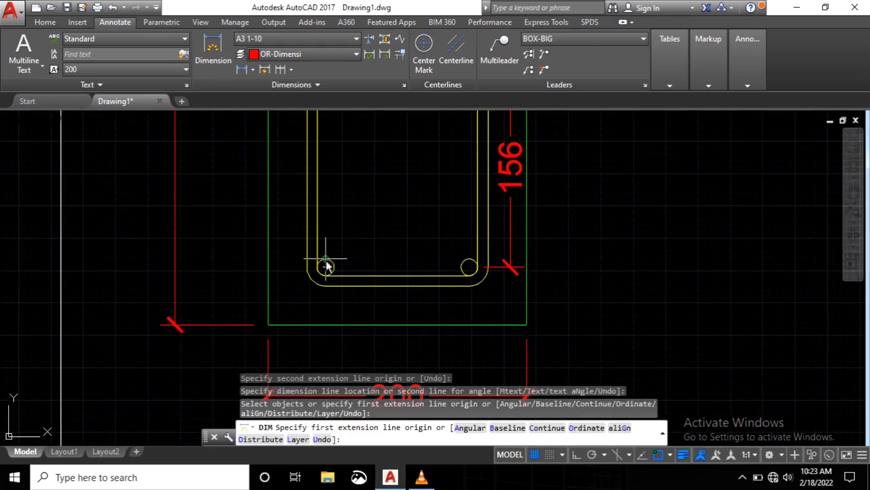
pyautogui.click(326, 265)
pyautogui.click(469, 264)
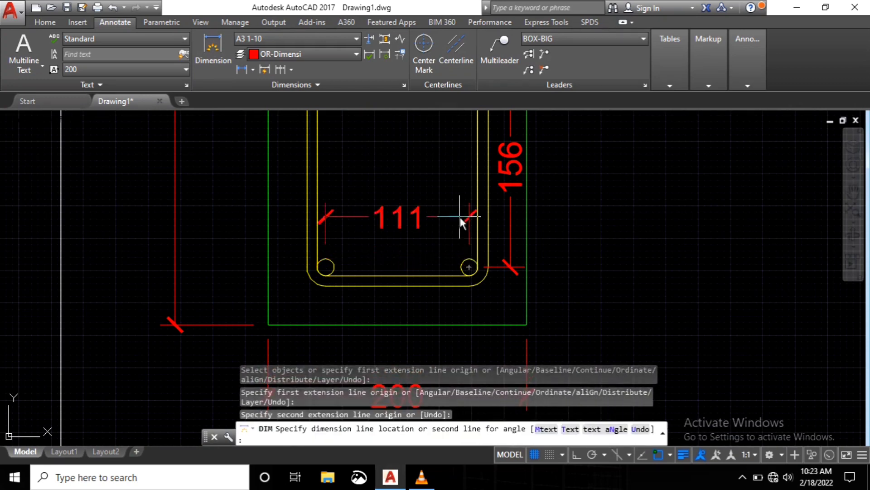
pyautogui.click(460, 212)
# Step: Dimension the clear gap between the two bottom bars, placing the dimension between the stirrup and the bottom concrete edge
pyautogui.scroll(-2, 421, 268)
pyautogui.scroll(6, 408, 268)
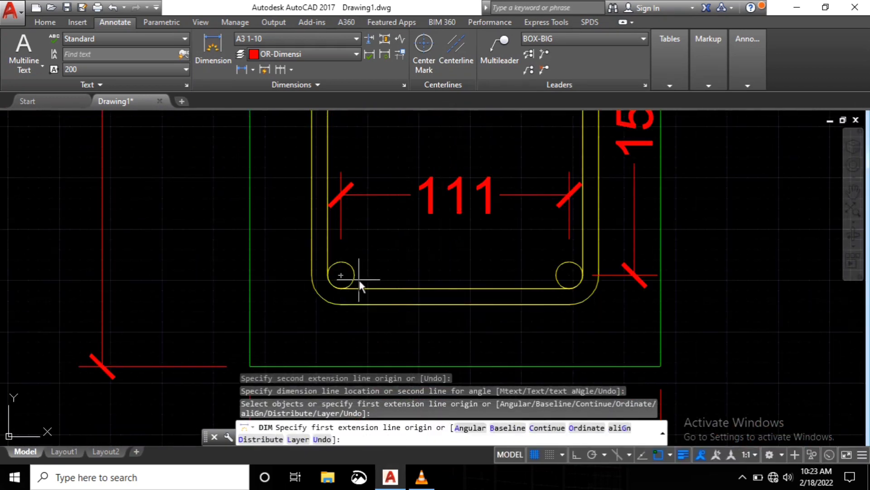
pyautogui.click(354, 275)
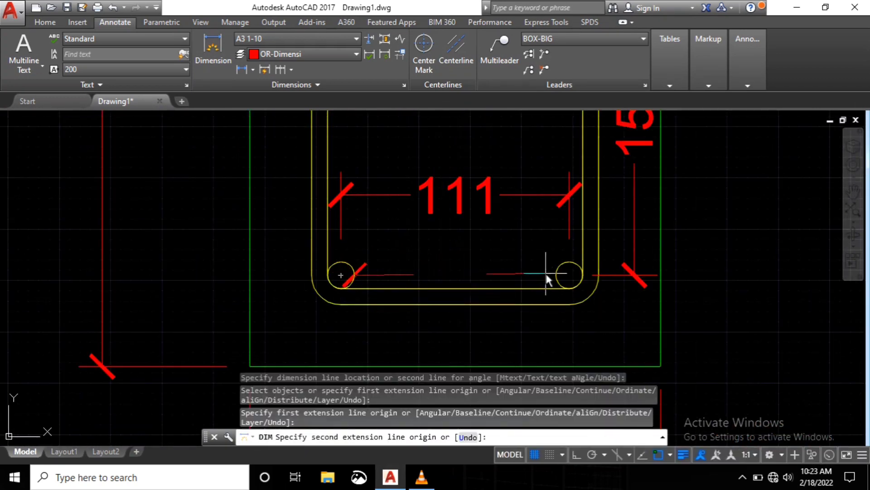
pyautogui.click(557, 275)
pyautogui.scroll(-3, 528, 249)
pyautogui.scroll(2, 524, 288)
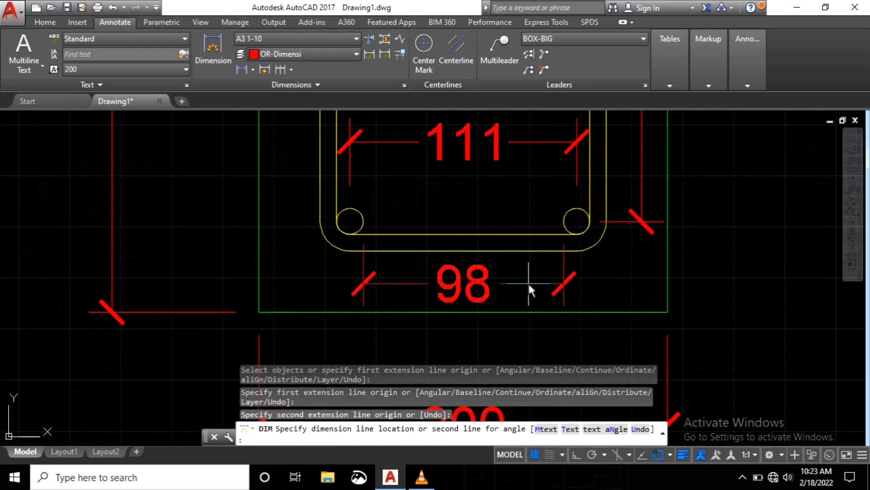
pyautogui.click(529, 291)
# Step: Dimension the full height of the concrete outline along its right side, placing the dimension outside the section
pyautogui.scroll(-2, 528, 300)
pyautogui.moveTo(493, 246); pyautogui.dragTo(427, 291, button='middle')
pyautogui.moveTo(400, 198); pyautogui.dragTo(365, 300, button='middle')
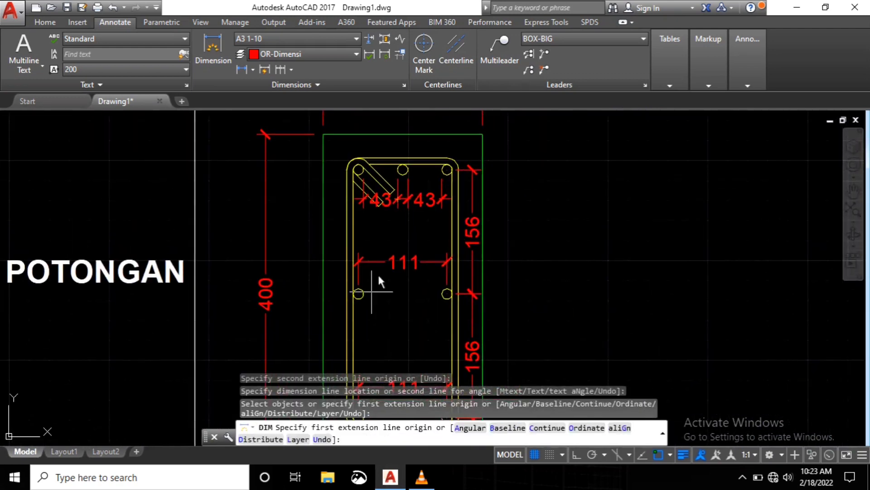
pyautogui.scroll(4, 373, 181)
pyautogui.moveTo(374, 184); pyautogui.dragTo(358, 197, button='middle')
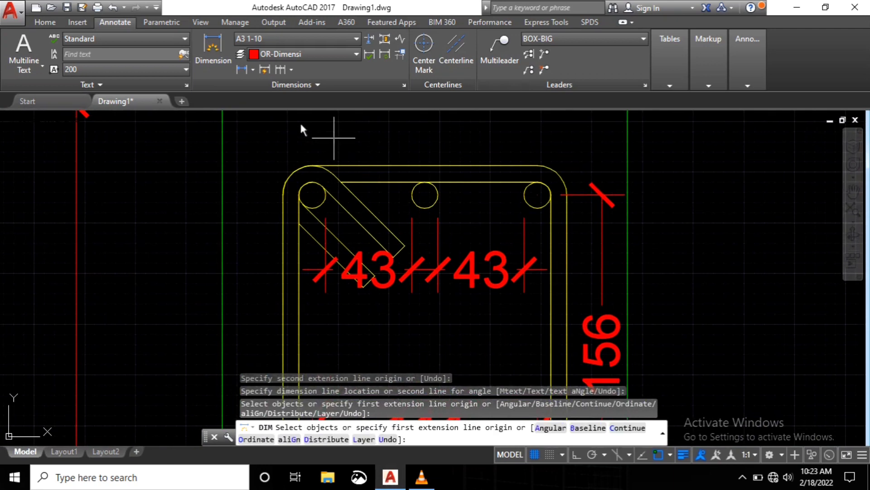
pyautogui.scroll(-6, 325, 200)
pyautogui.moveTo(388, 165); pyautogui.dragTo(369, 151, button='middle')
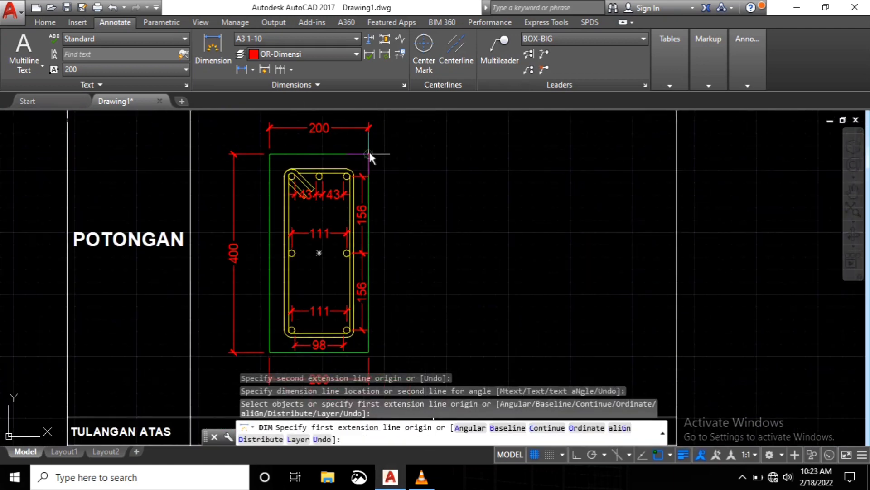
pyautogui.click(369, 154)
pyautogui.scroll(-5, 426, 184)
pyautogui.scroll(7, 385, 294)
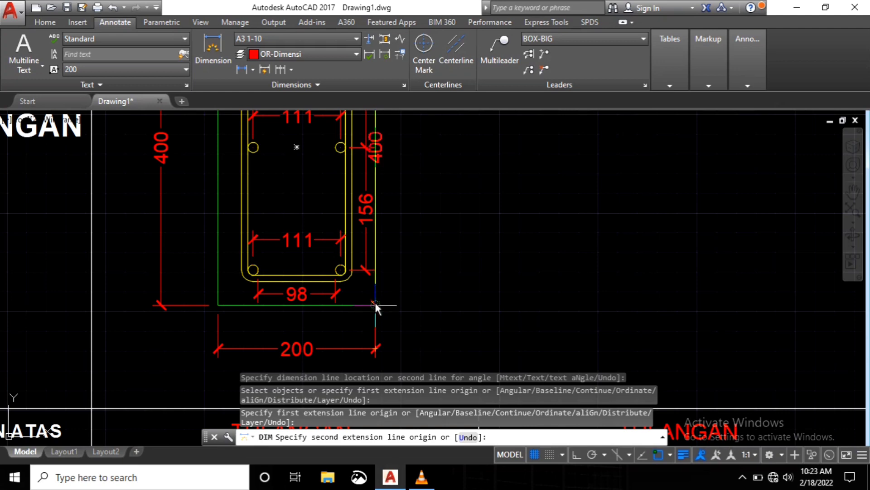
pyautogui.click(374, 301)
pyautogui.scroll(-4, 396, 282)
pyautogui.click(394, 277)
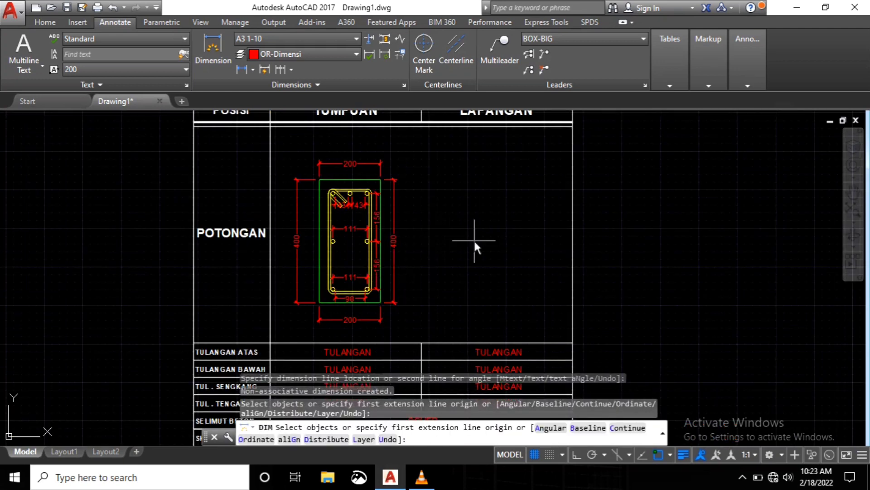
pyautogui.press('Return')
# Step: Copy the complete dimensioned section from the TUMPUAN cell into the LAPANGAN cell, using table corners as the reference points
pyautogui.scroll(-4, 400, 262)
pyautogui.scroll(4, 434, 185)
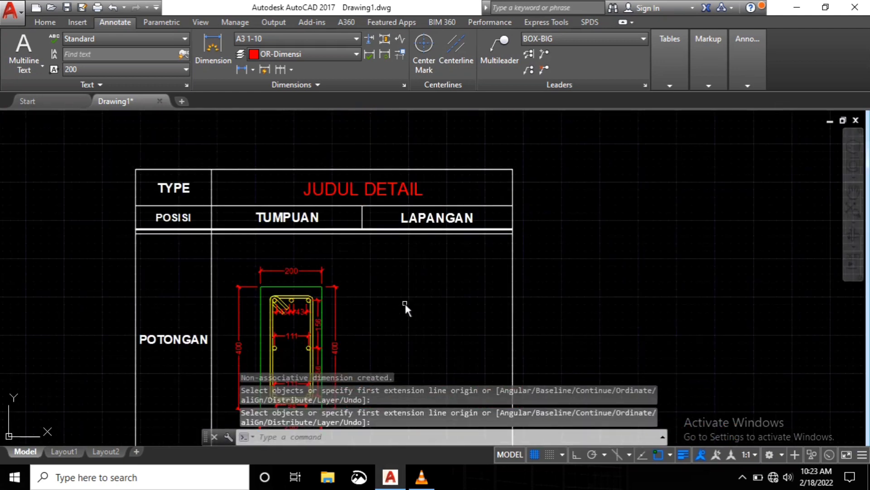
pyautogui.moveTo(400, 306); pyautogui.dragTo(416, 204, button='middle')
pyautogui.click(385, 156)
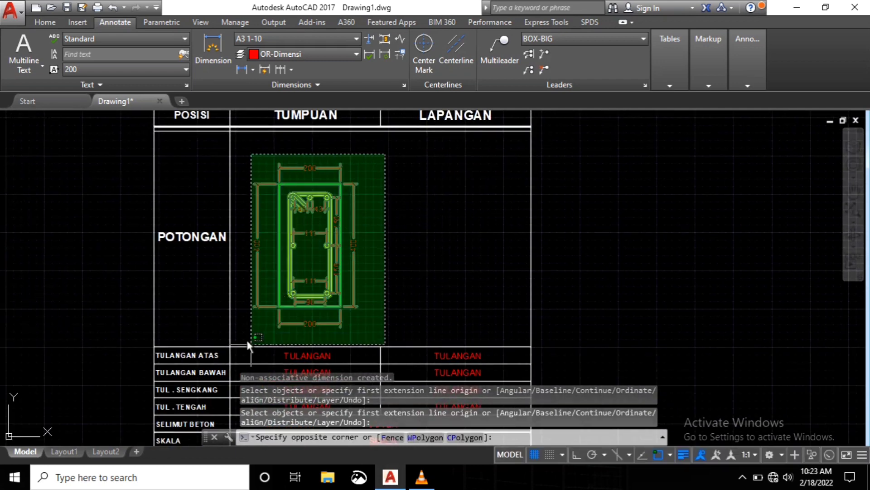
pyautogui.click(247, 326)
pyautogui.rightClick(398, 233)
pyautogui.click(437, 275)
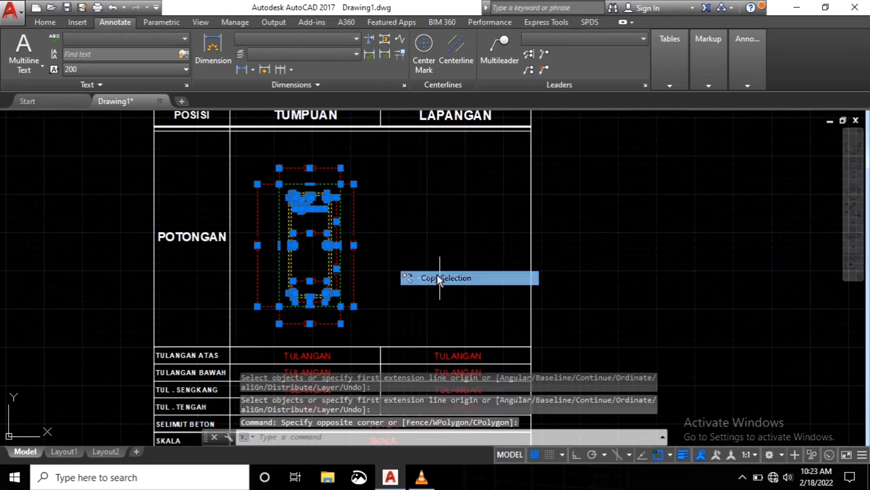
pyautogui.click(378, 122)
pyautogui.scroll(-2, 417, 161)
pyautogui.scroll(3, 474, 129)
pyautogui.click(469, 137)
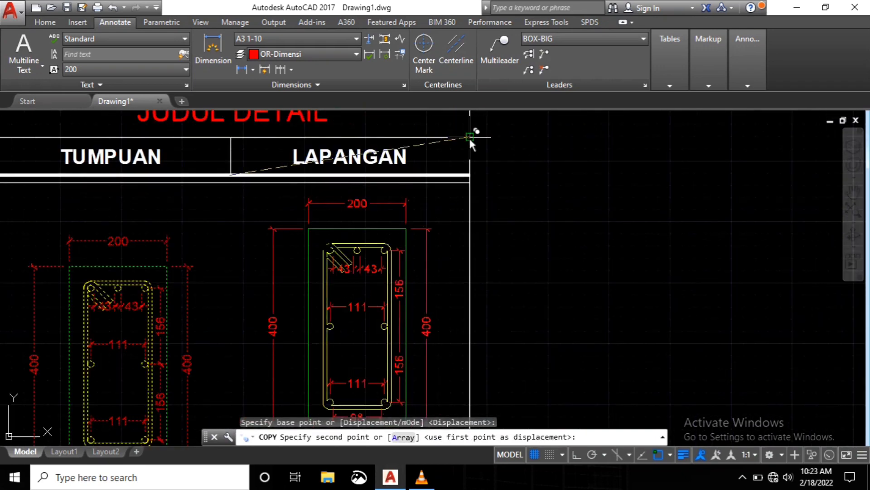
pyautogui.press('Escape')
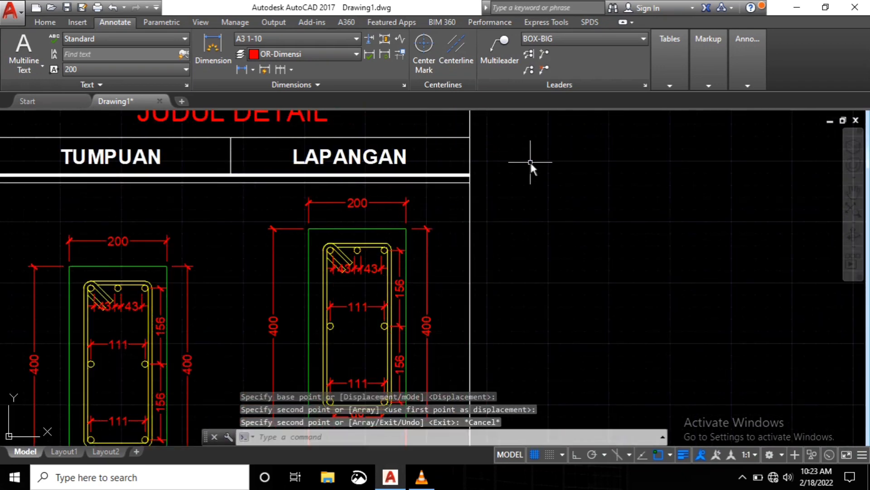
# Step: Delete the two clear-gap dimensions below the top bars in the LAPANGAN section
pyautogui.scroll(3, 381, 288)
pyautogui.click(358, 268)
pyautogui.click(323, 254)
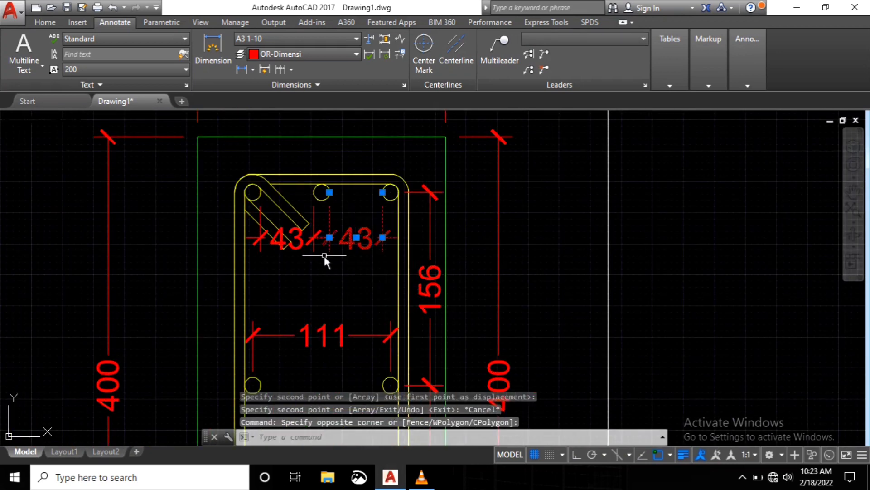
pyautogui.scroll(4, 321, 256)
pyautogui.click(294, 233)
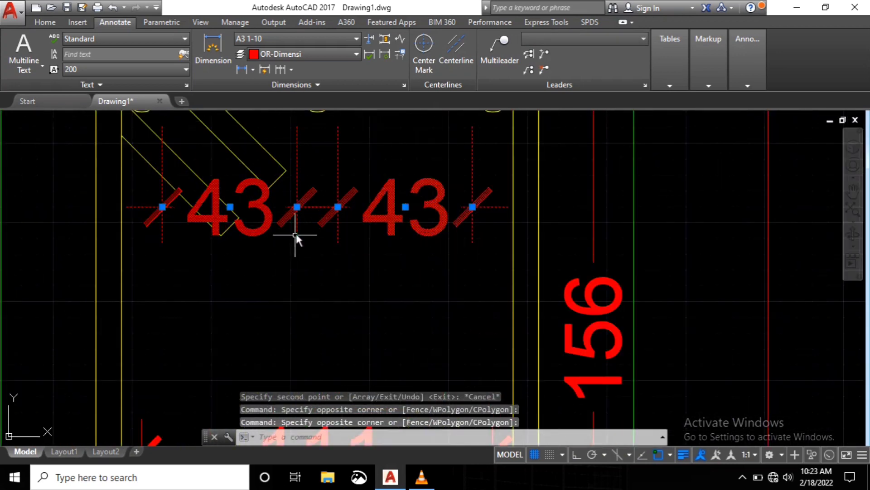
pyautogui.press('Delete')
# Step: Move the top middle bar of the LAPANGAN section down to the midpoint of the stirrup's inner bottom edge
pyautogui.scroll(-4, 298, 235)
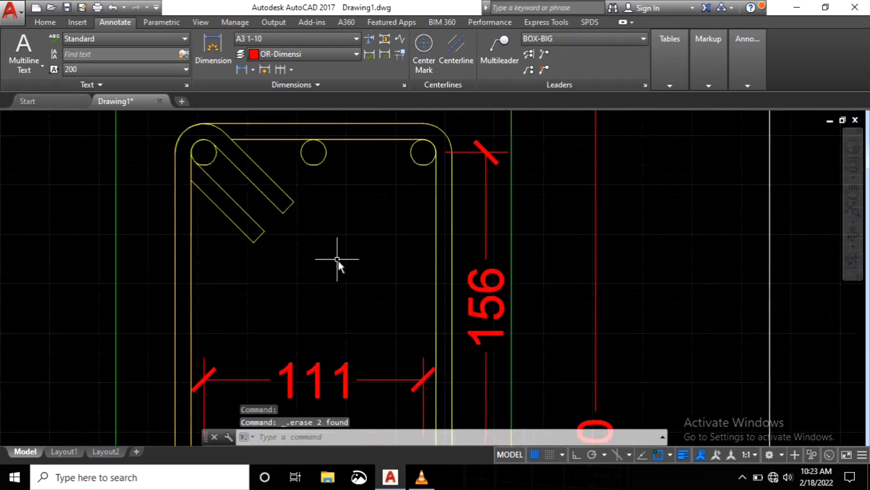
pyautogui.scroll(4, 337, 245)
pyautogui.click(331, 230)
pyautogui.click(346, 250)
pyautogui.rightClick(373, 154)
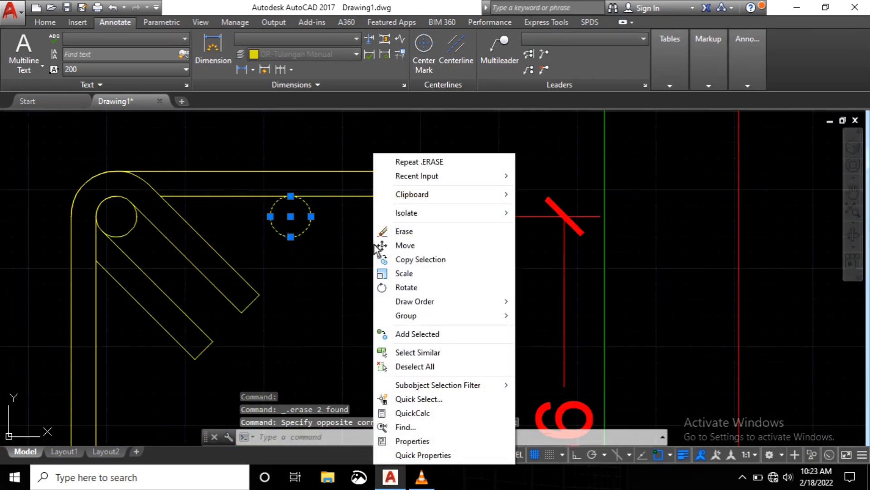
pyautogui.click(410, 245)
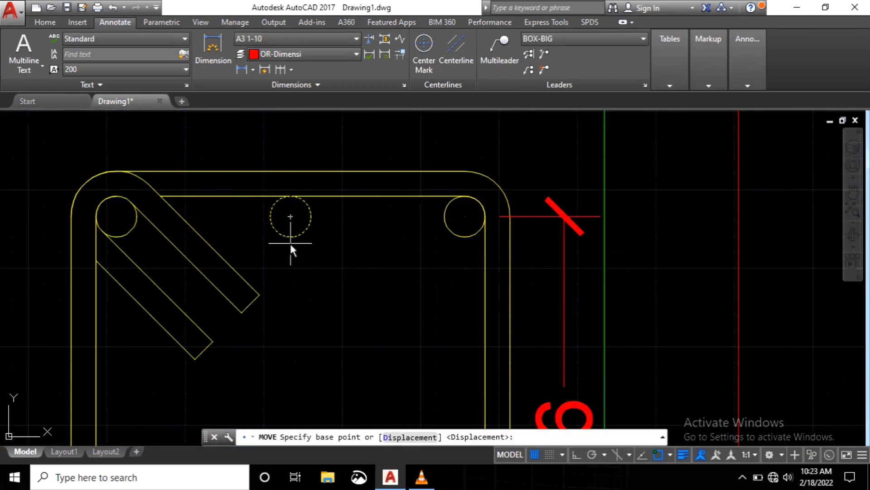
pyautogui.click(288, 237)
pyautogui.scroll(-5, 323, 210)
pyautogui.scroll(5, 312, 369)
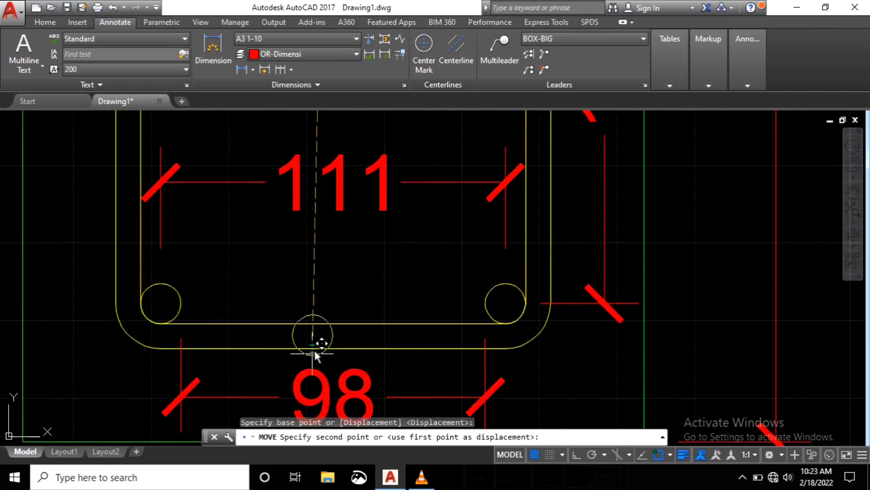
pyautogui.click(334, 325)
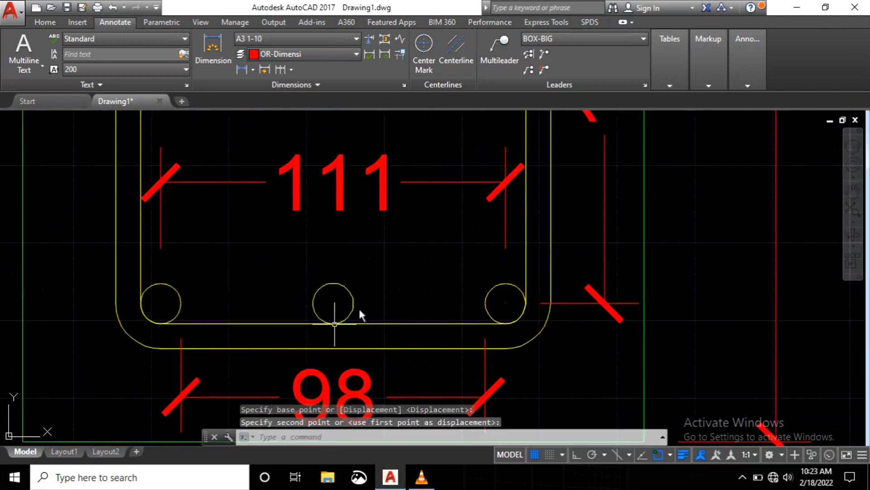
# Step: Try to copy the LAPANGAN section lower within its cell, and undo the copy
pyautogui.scroll(-5, 399, 325)
pyautogui.scroll(2, 410, 239)
pyautogui.scroll(-1, 409, 238)
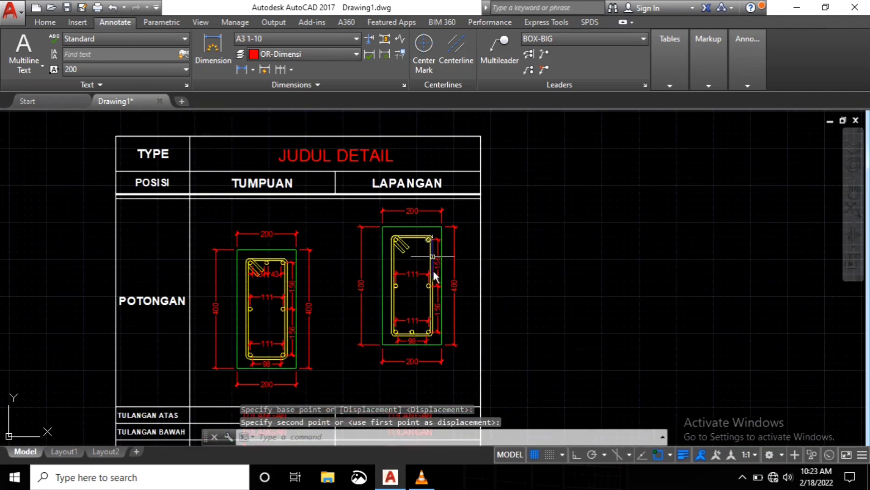
pyautogui.moveTo(433, 272); pyautogui.dragTo(461, 216, button='middle')
pyautogui.click(487, 159)
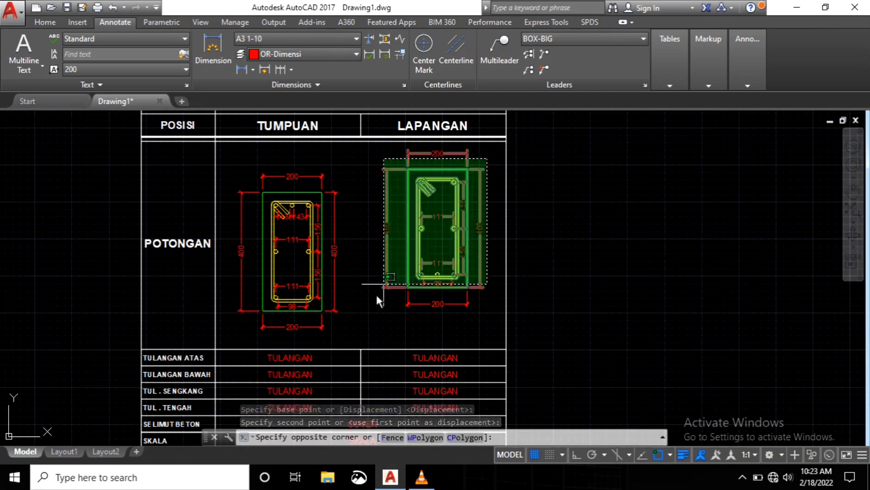
pyautogui.click(369, 306)
pyautogui.rightClick(369, 307)
pyautogui.click(430, 122)
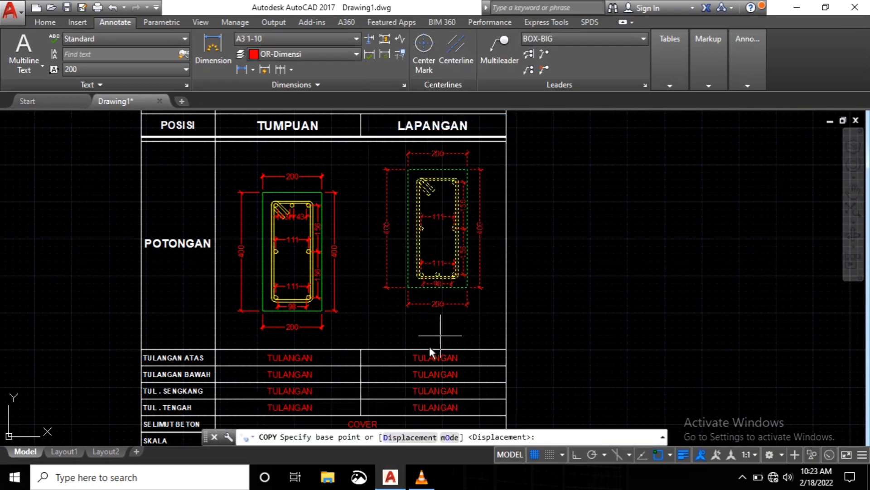
pyautogui.scroll(3, 428, 347)
pyautogui.click(430, 313)
pyautogui.click(433, 360)
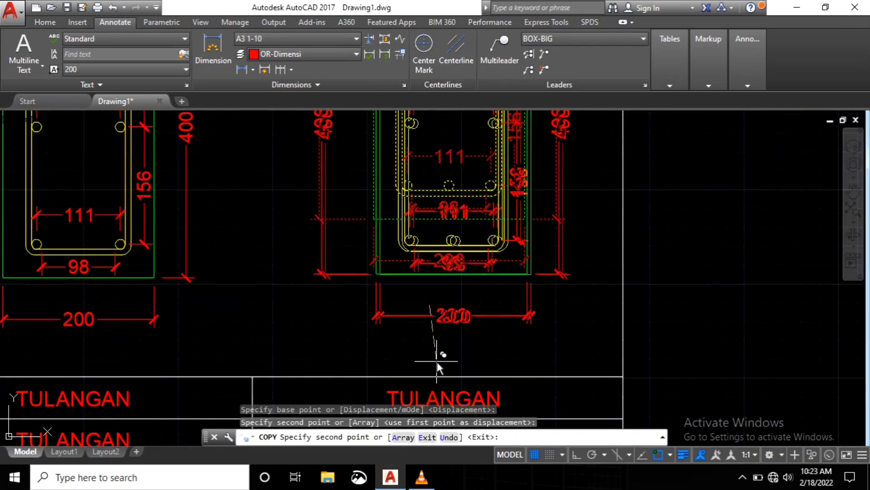
pyautogui.press('Escape')
pyautogui.hotkey('ctrl', 'z')
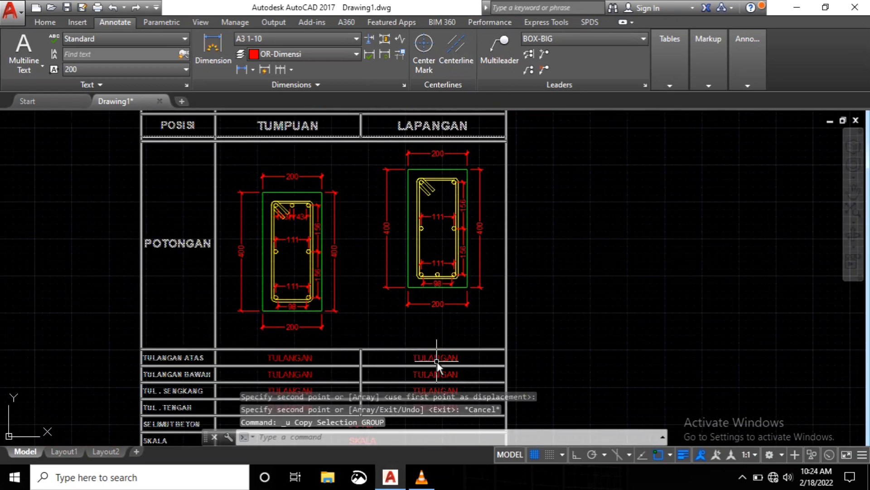
# Step: Move the complete LAPANGAN section with its dimensions straight down, with Ortho on, level with the TUMPUAN section
pyautogui.click(488, 153)
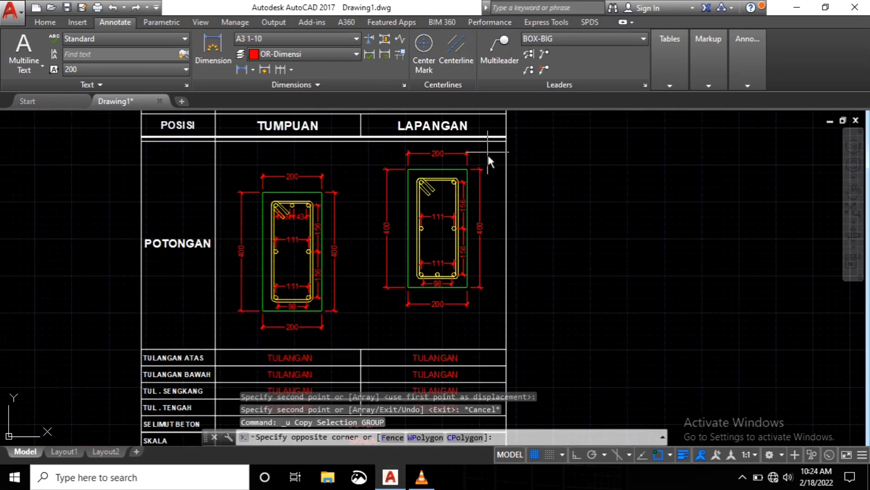
pyautogui.click(368, 305)
pyautogui.rightClick(368, 304)
pyautogui.click(390, 263)
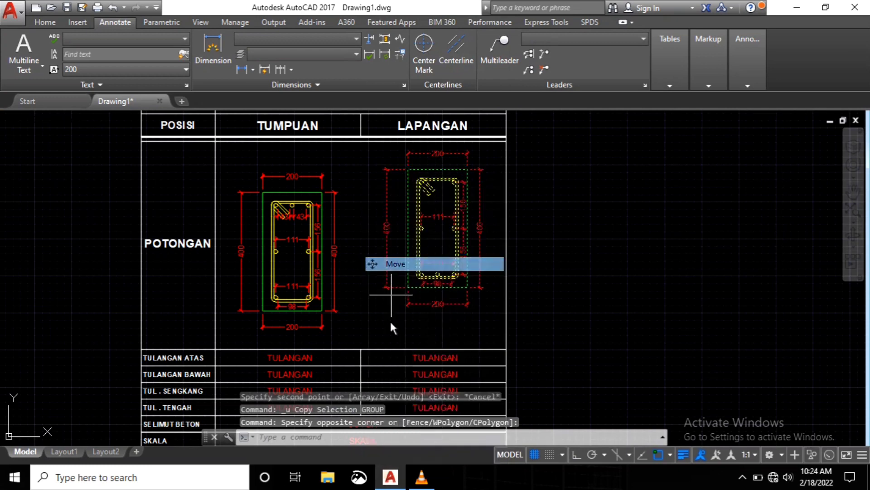
pyautogui.scroll(4, 389, 327)
pyautogui.click(395, 289)
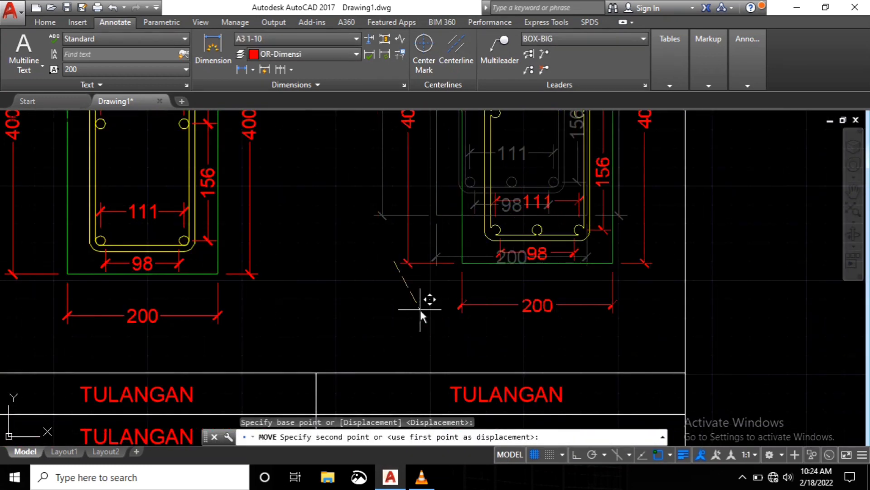
pyautogui.press('F8')
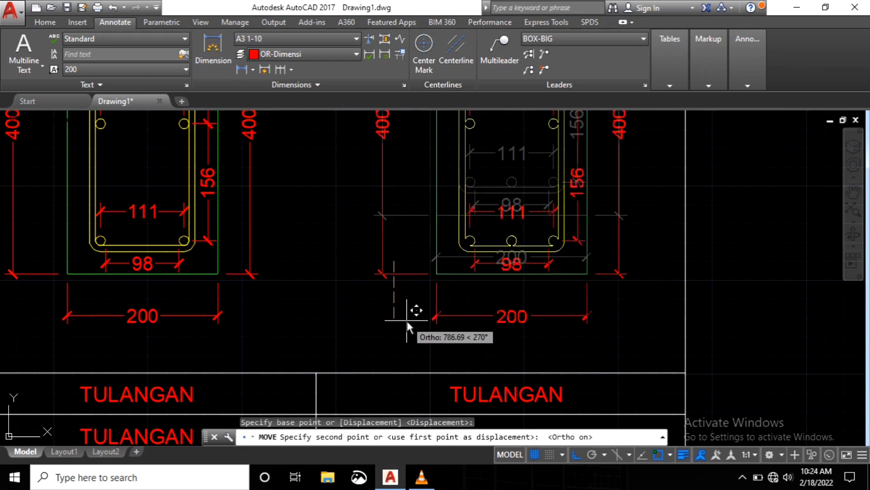
pyautogui.click(406, 318)
pyautogui.scroll(-5, 441, 320)
pyautogui.scroll(3, 469, 317)
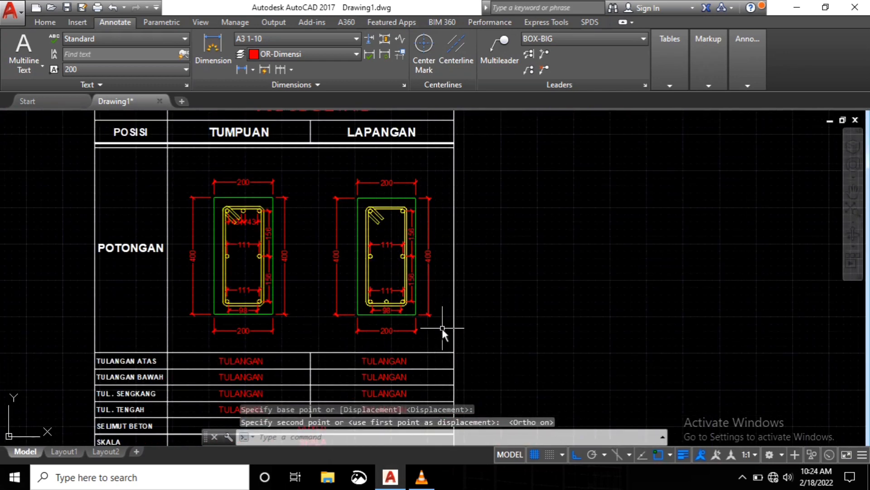
# Step: Open the beam table block's attributes for editing and set the JUDUL title value to "BALOK 200 x 400"
pyautogui.moveTo(455, 300); pyautogui.dragTo(401, 281, button='middle')
pyautogui.scroll(-2, 402, 280)
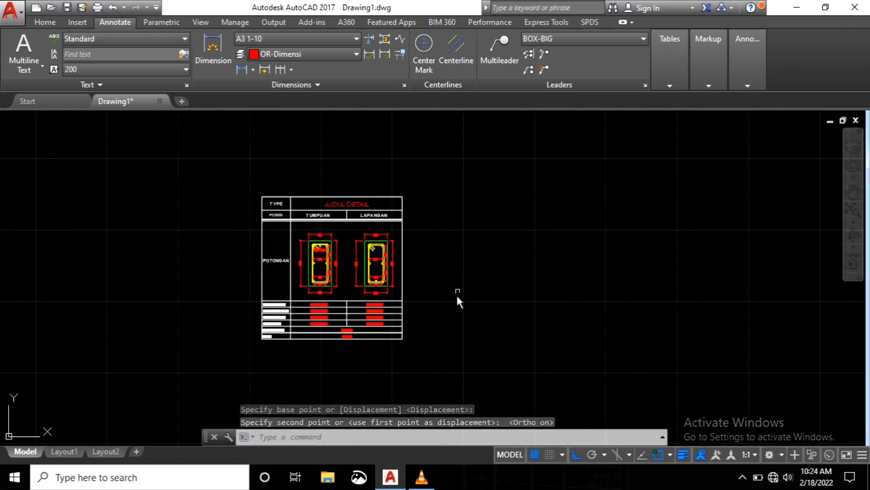
pyautogui.scroll(4, 377, 269)
pyautogui.scroll(-2, 379, 265)
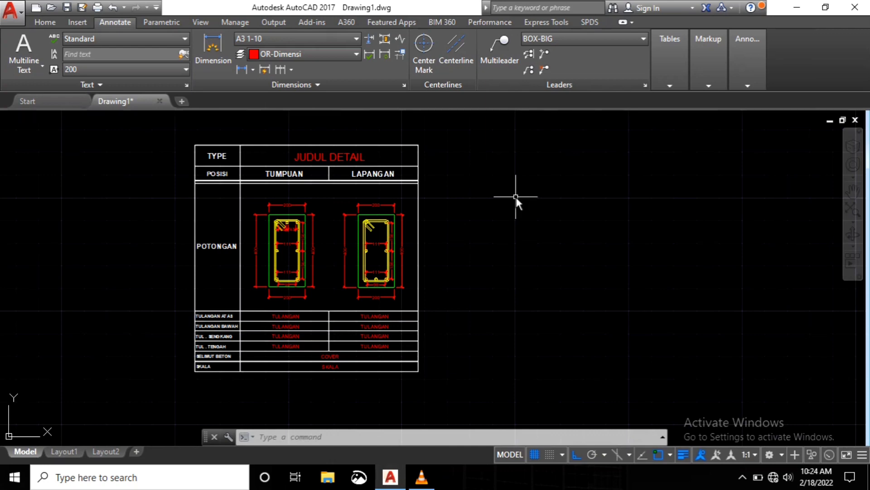
pyautogui.scroll(4, 317, 338)
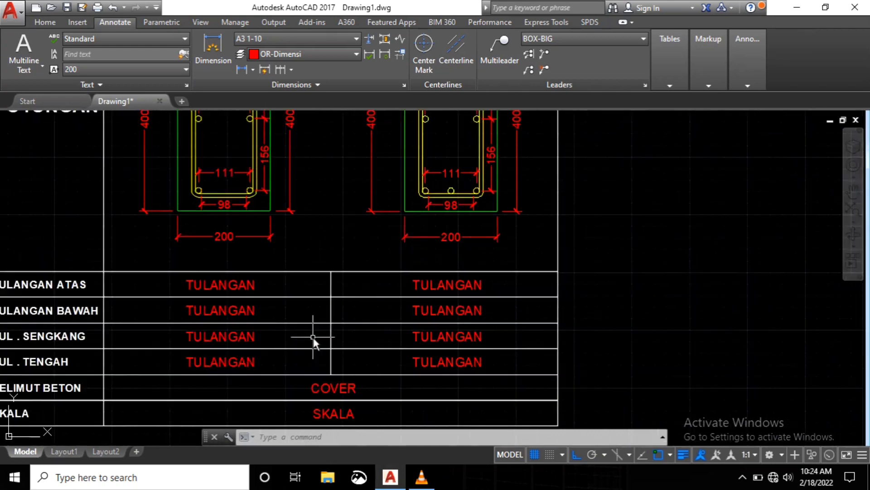
pyautogui.scroll(-4, 326, 290)
pyautogui.scroll(2, 341, 201)
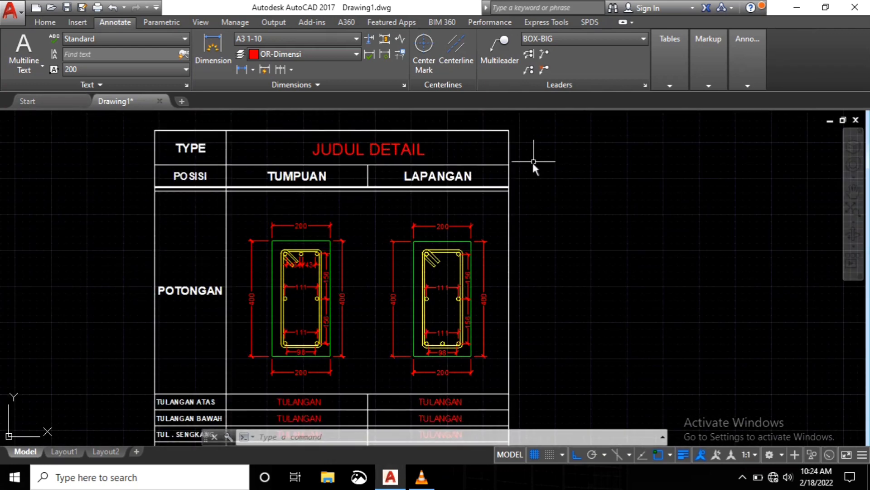
pyautogui.doubleClick(509, 167)
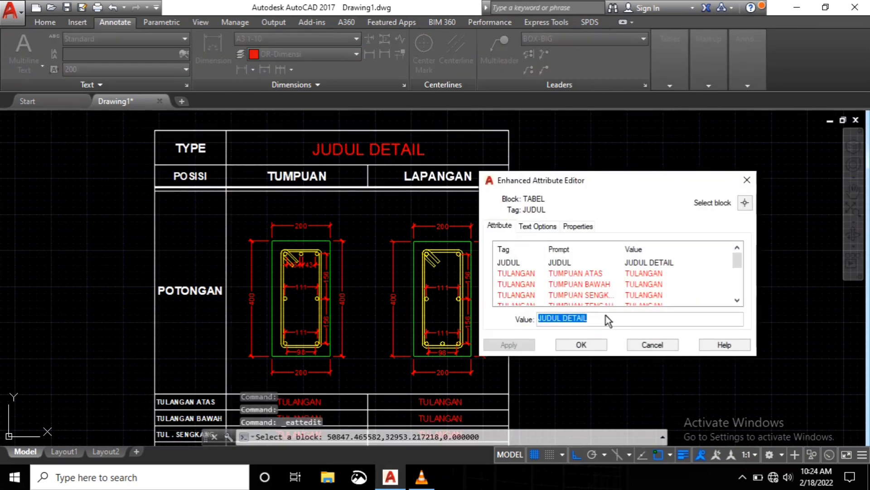
pyautogui.write('BA')
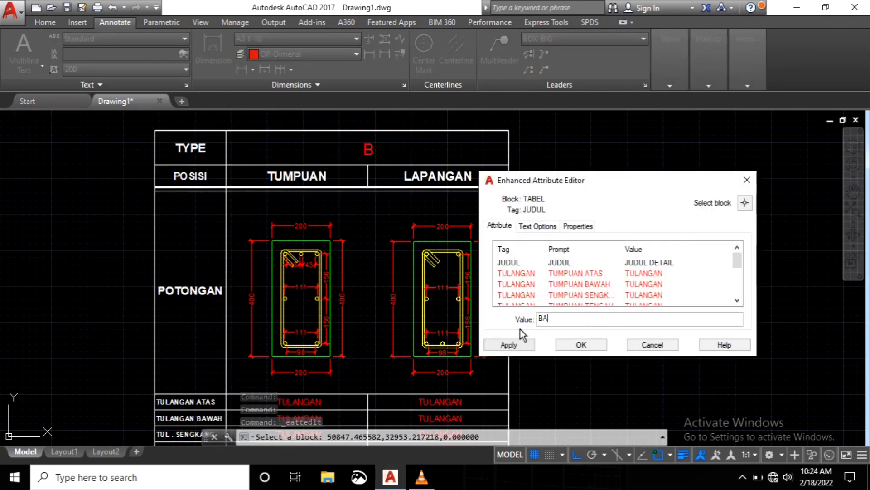
pyautogui.write('LOK ')
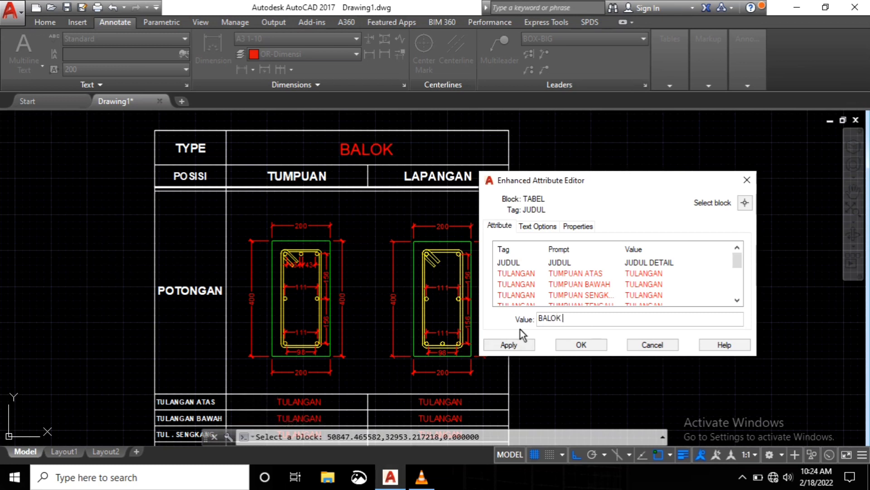
pyautogui.write('200/')
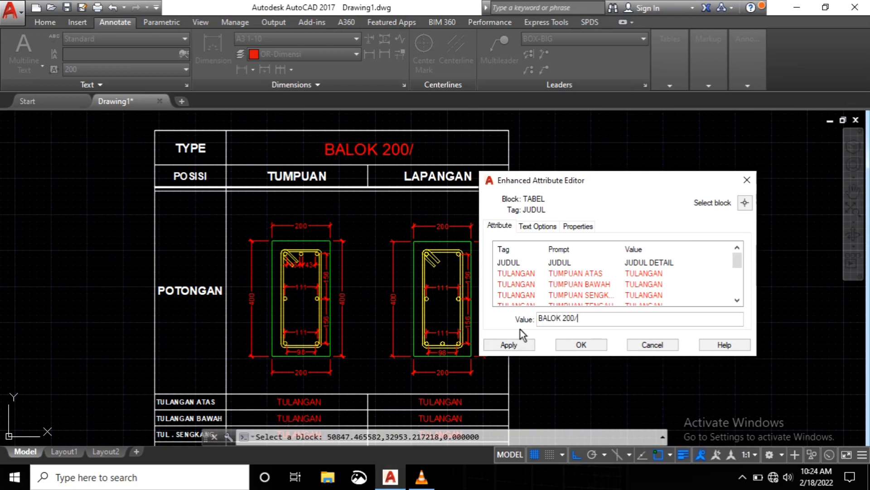
pyautogui.press('BackSpace')
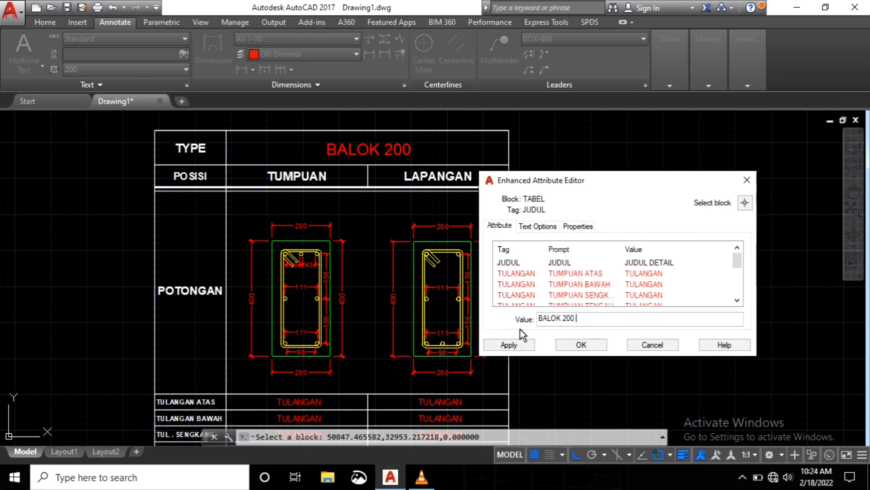
pyautogui.write('x 400')
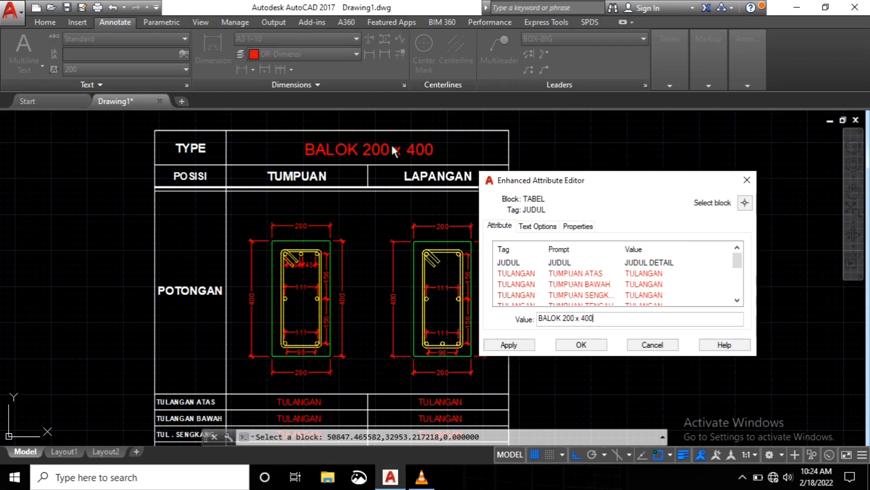
# Step: Set the TUMPUAN ATAS reinforcement attribute to "3 D13" and accept the attribute changes
pyautogui.click(642, 276)
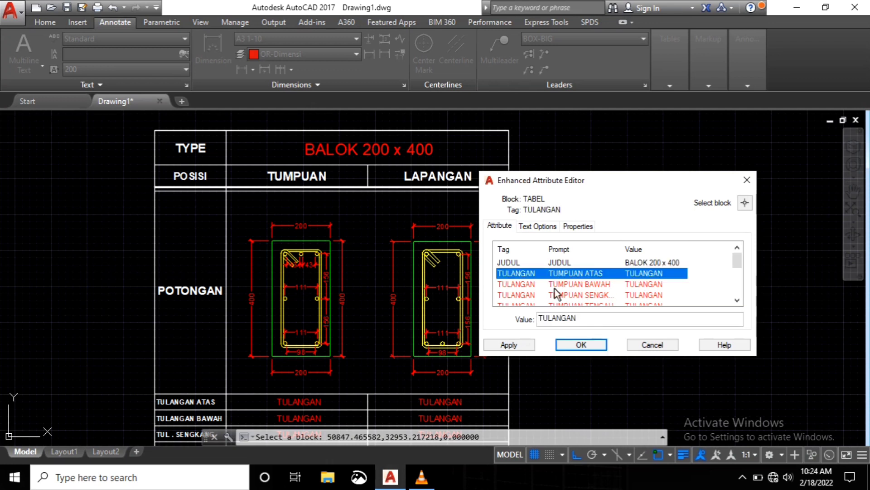
pyautogui.doubleClick(585, 317)
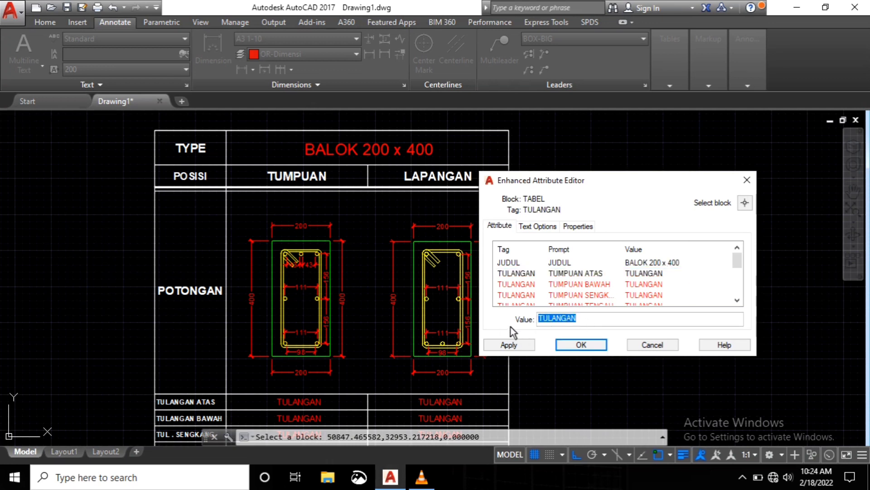
pyautogui.write('3 D')
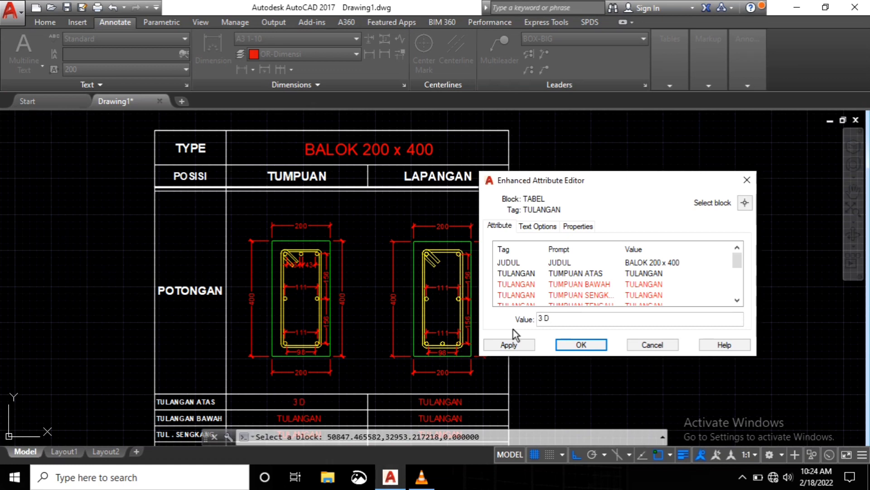
pyautogui.write('13')
pyautogui.click(581, 344)
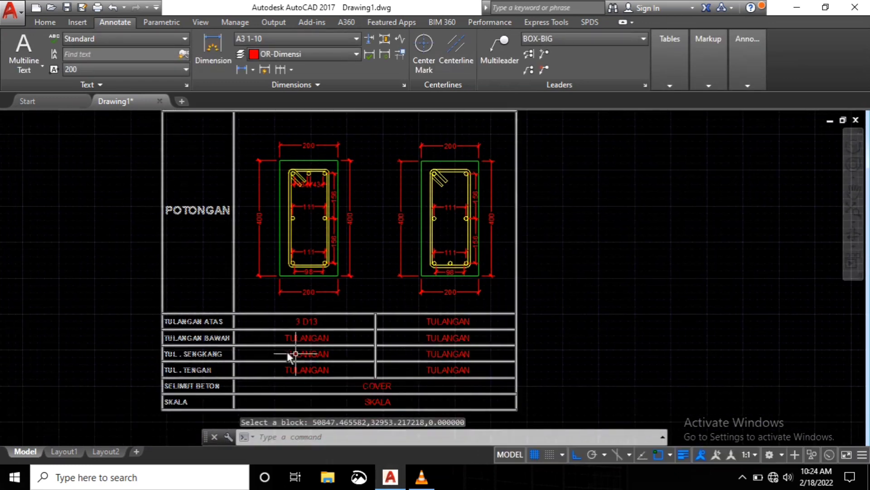
pyautogui.scroll(4, 287, 352)
pyautogui.scroll(-4, 313, 352)
pyautogui.scroll(-5, 387, 270)
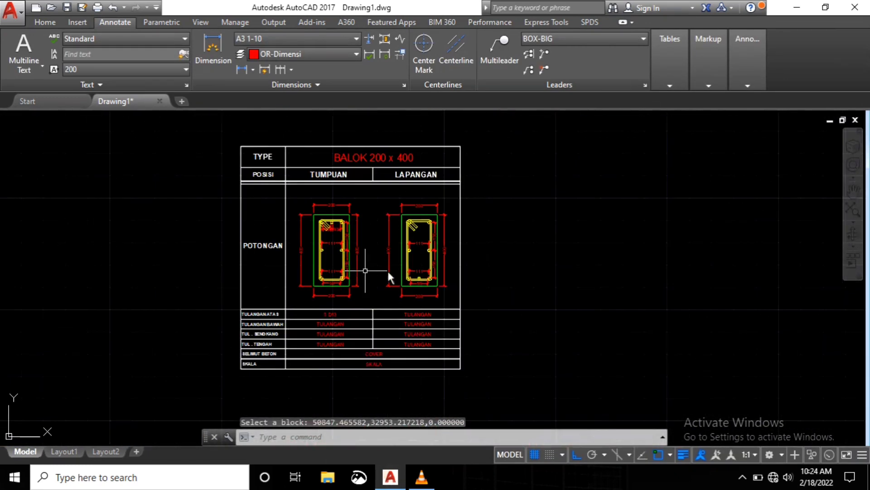
pyautogui.scroll(2, 376, 258)
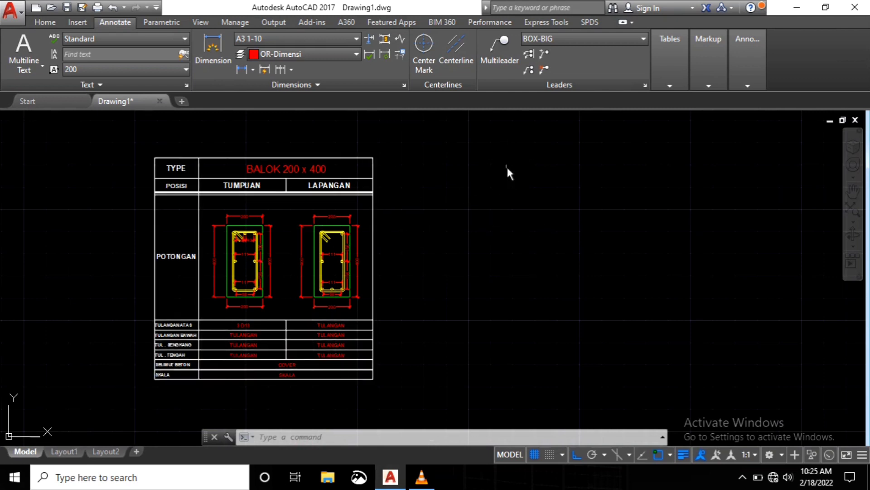
# Step: Switch to Layout1 and select the second beam table style, the one without the row-label column
pyautogui.click(67, 451)
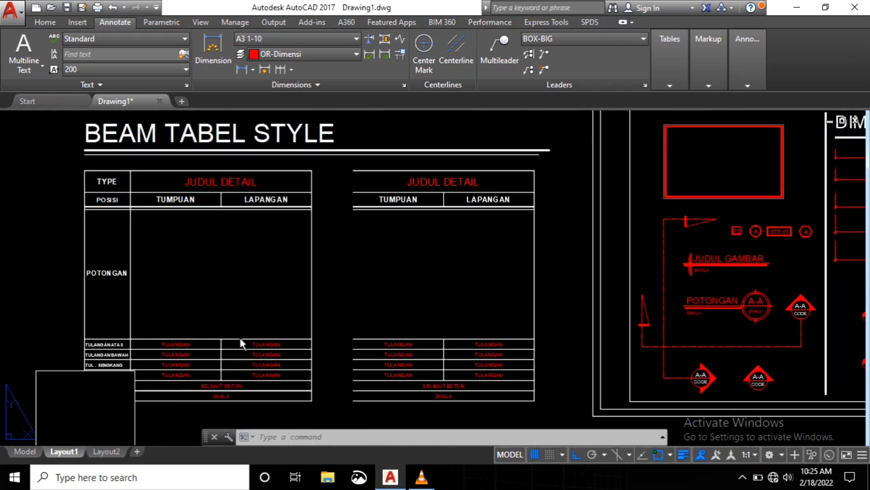
pyautogui.click(571, 240)
pyautogui.click(489, 274)
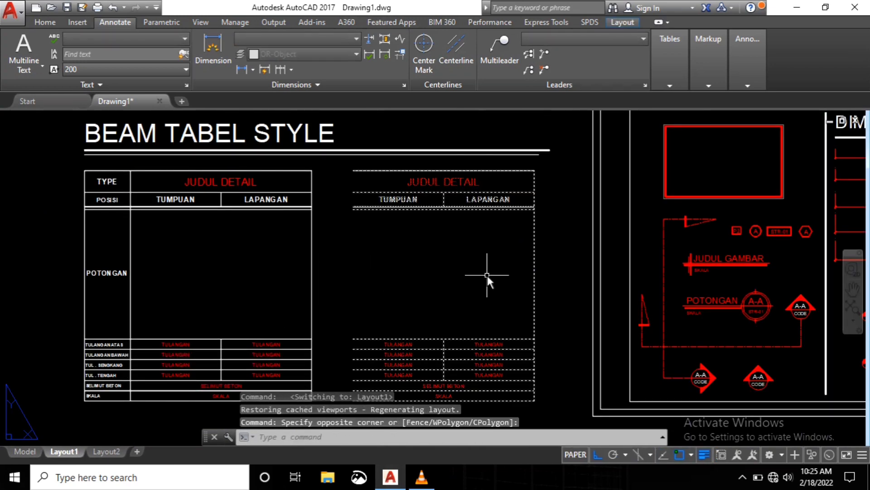